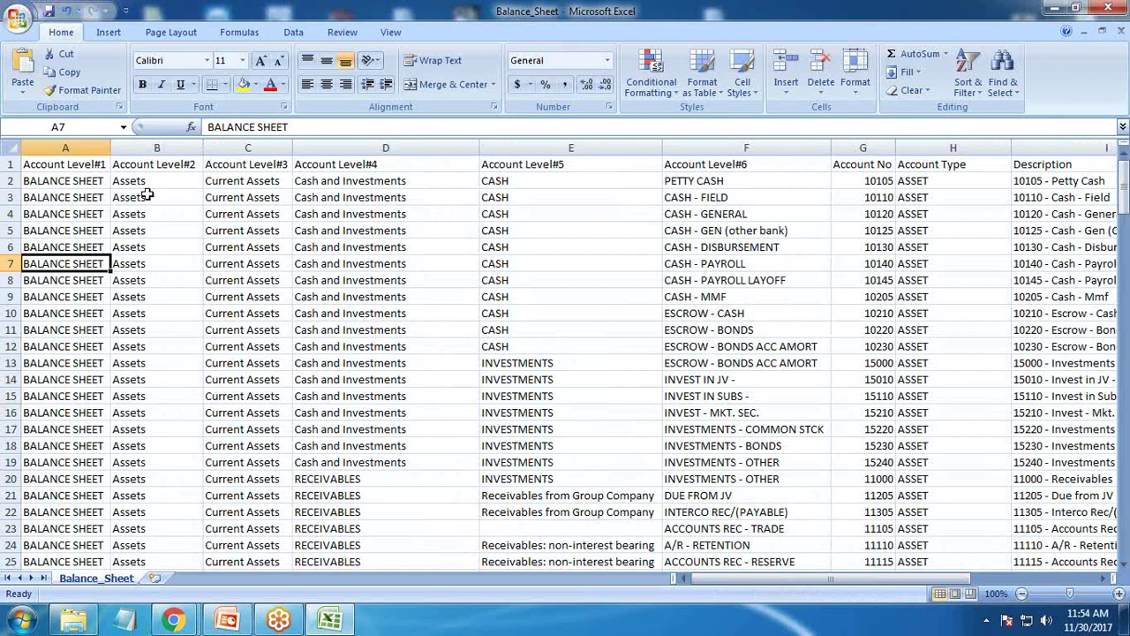
- Examine the Account Level#1 to Account Level#6 column headings in the Balance_Sheet worksheet
left_click_drag(53, 170, 142, 169)
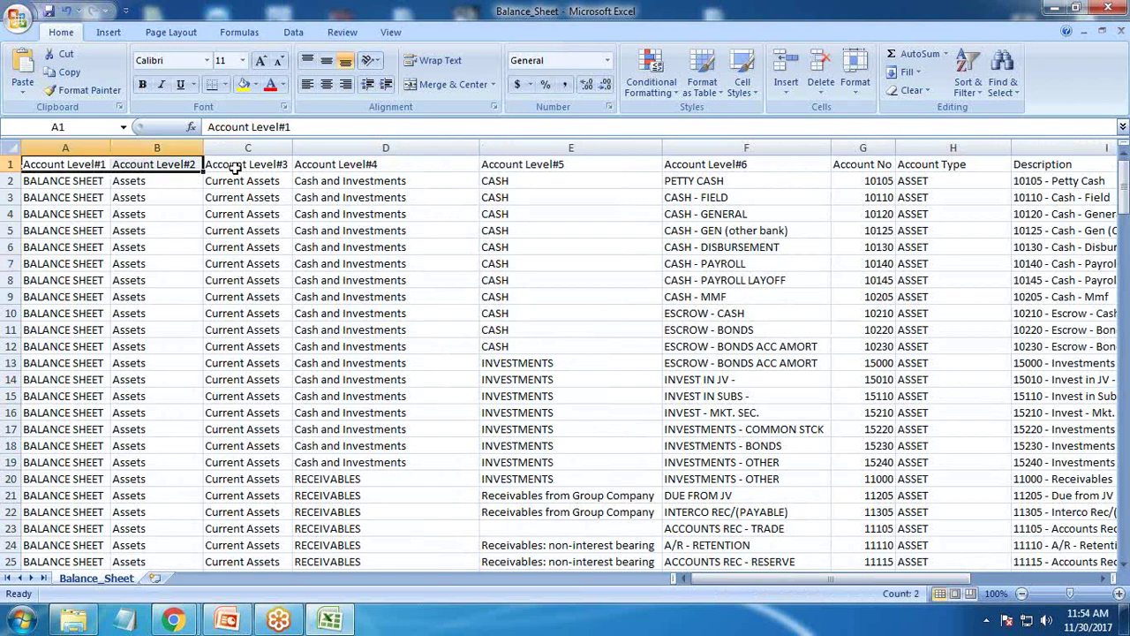
left_click(315, 169)
left_click(618, 167)
left_click(691, 170)
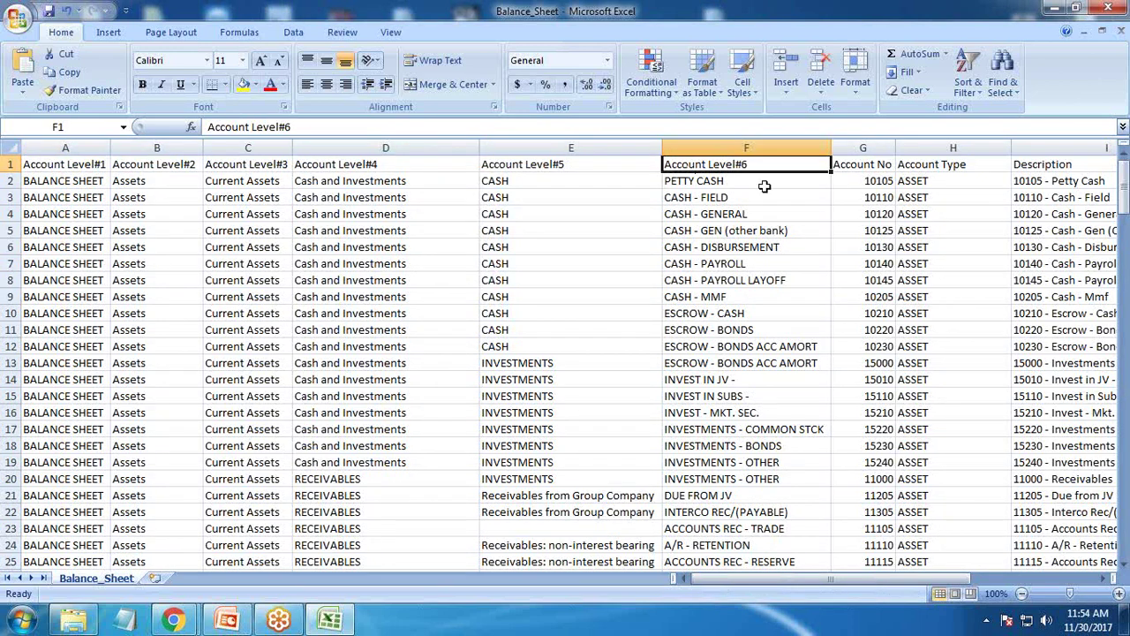
left_click(71, 166)
left_click(150, 162)
left_click(244, 162)
left_click(350, 163)
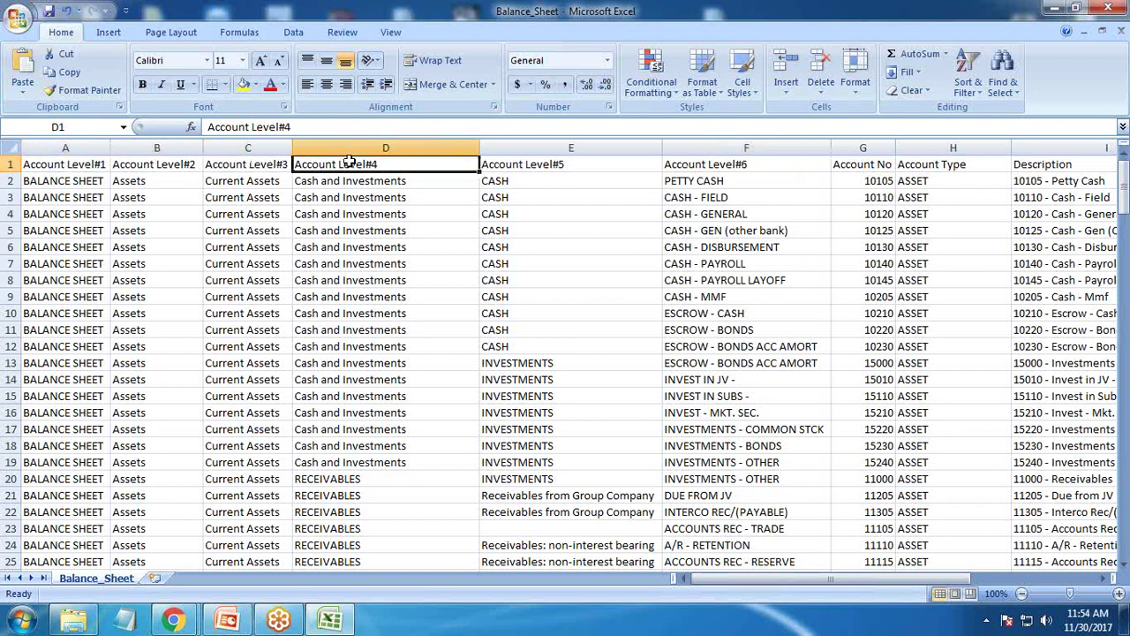
left_click(709, 178)
- Examine the Account Type column down through the asset and liability rows
left_click_drag(736, 581, 812, 572)
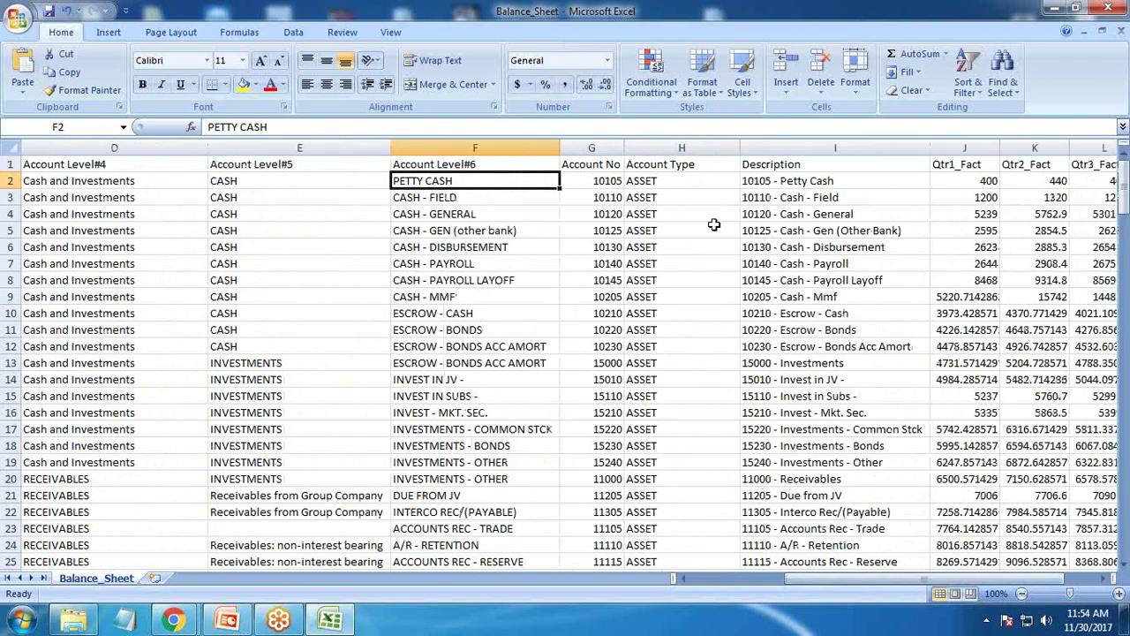
left_click(667, 168)
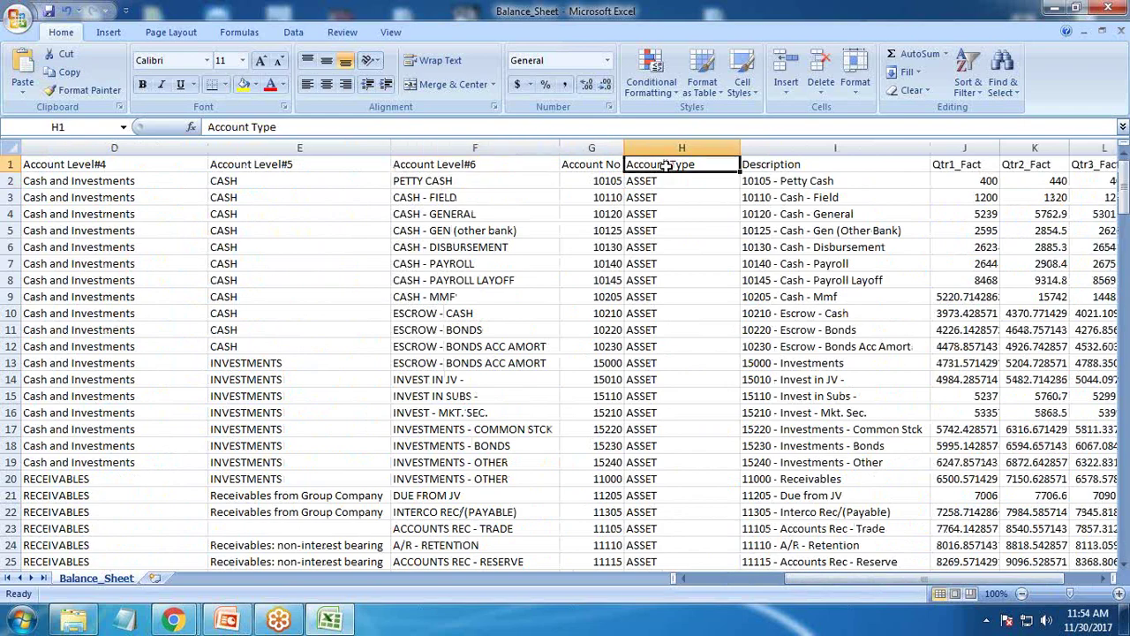
scroll(686, 263, "down", 20)
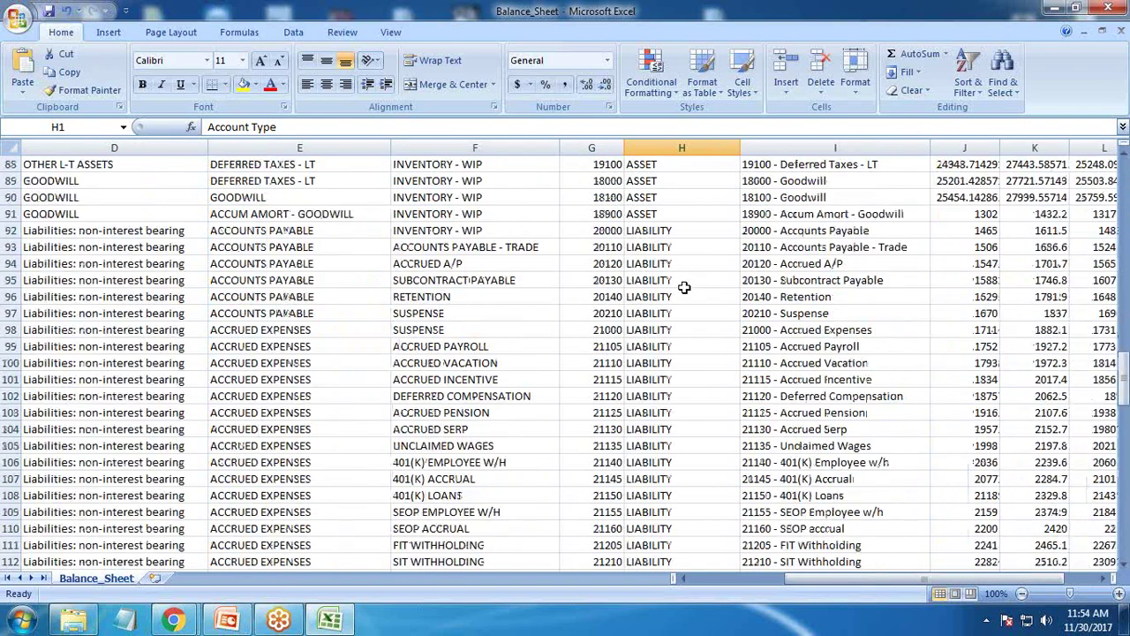
scroll(684, 287, "down", 20)
scroll(681, 292, "up", 7)
scroll(680, 287, "up", 20)
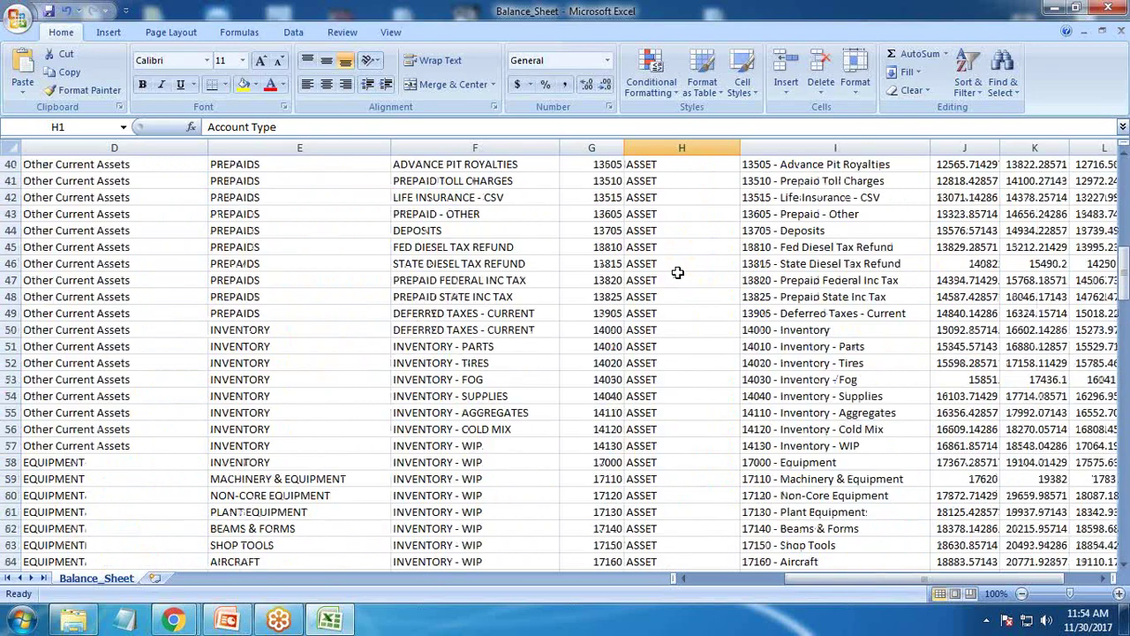
scroll(677, 273, "up", 13)
- Examine the quarterly fact columns from Qtr1_Fact to Qtr4_Fact
left_click_drag(920, 575, 951, 573)
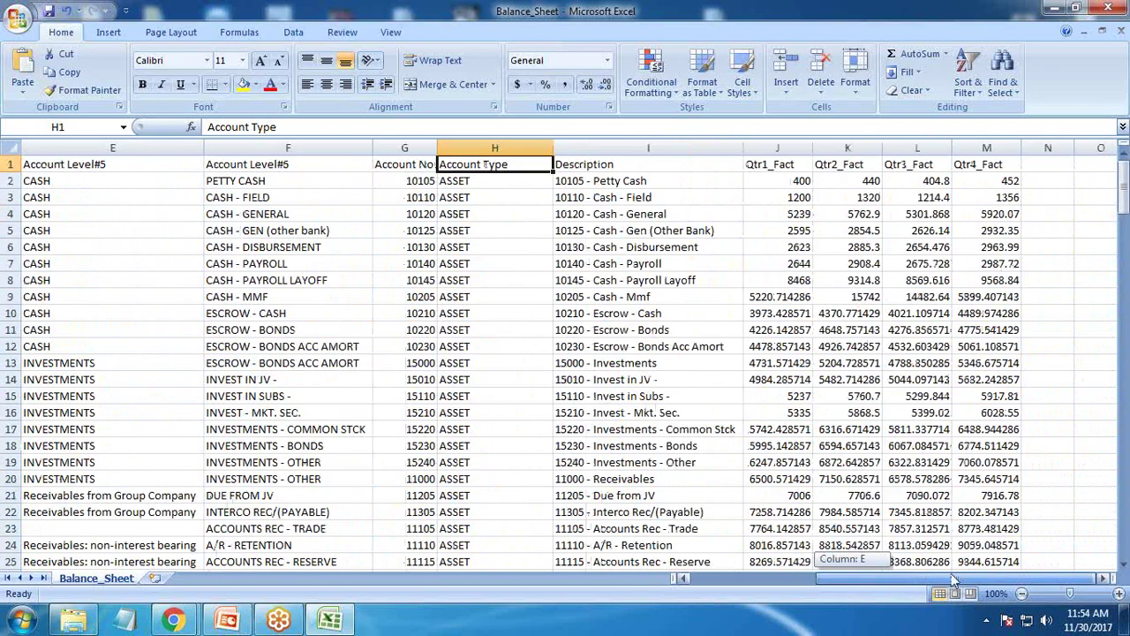
left_click(770, 164)
left_click(843, 164)
left_click(892, 164)
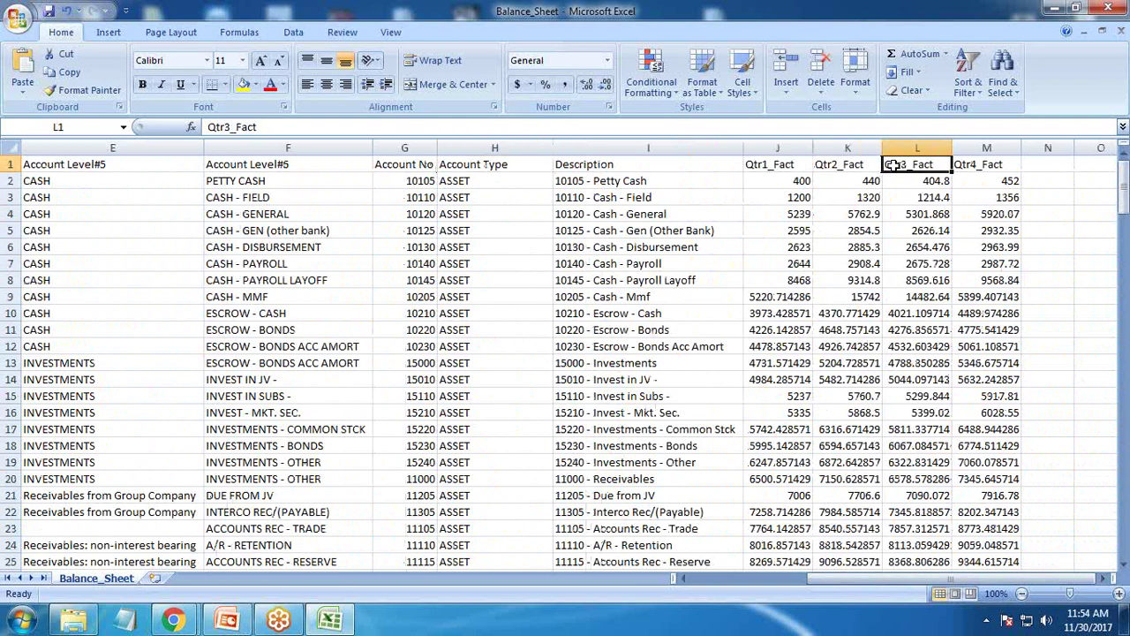
key("Right")
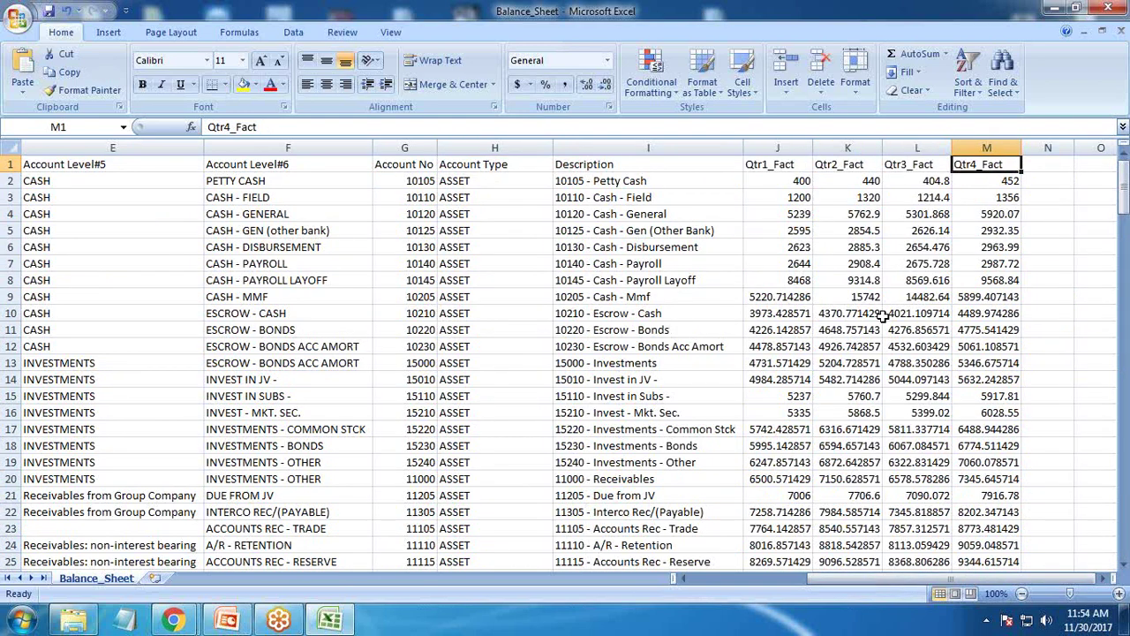
left_click_drag(889, 579, 770, 582)
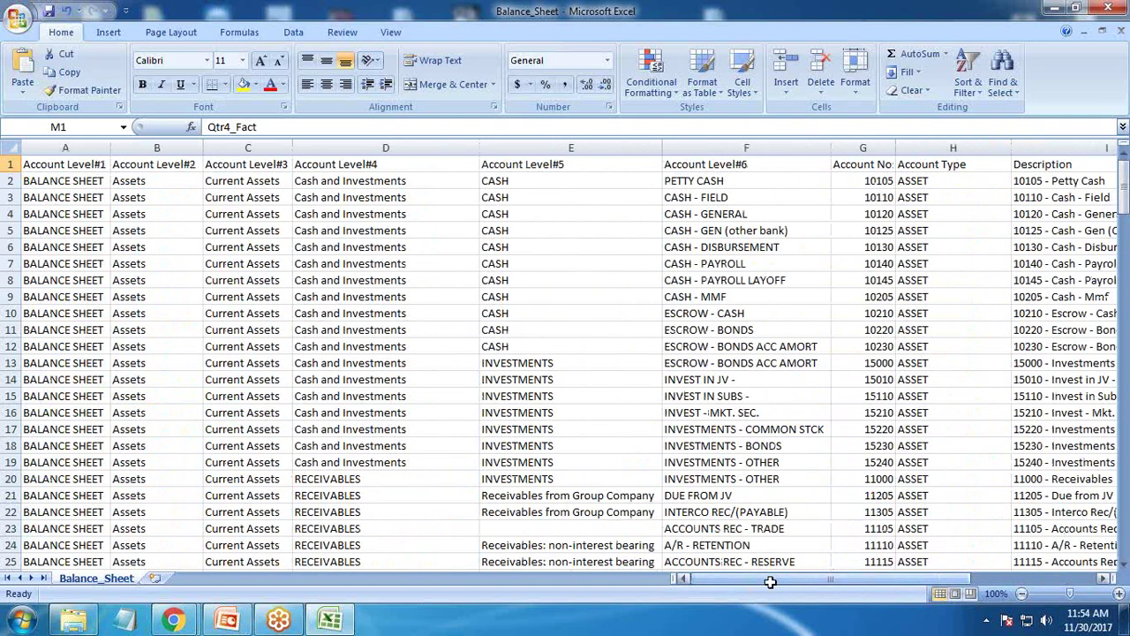
- Switch to Einstein Analytics in Chrome and start creating a new dataset from a CSV file
left_click(174, 620)
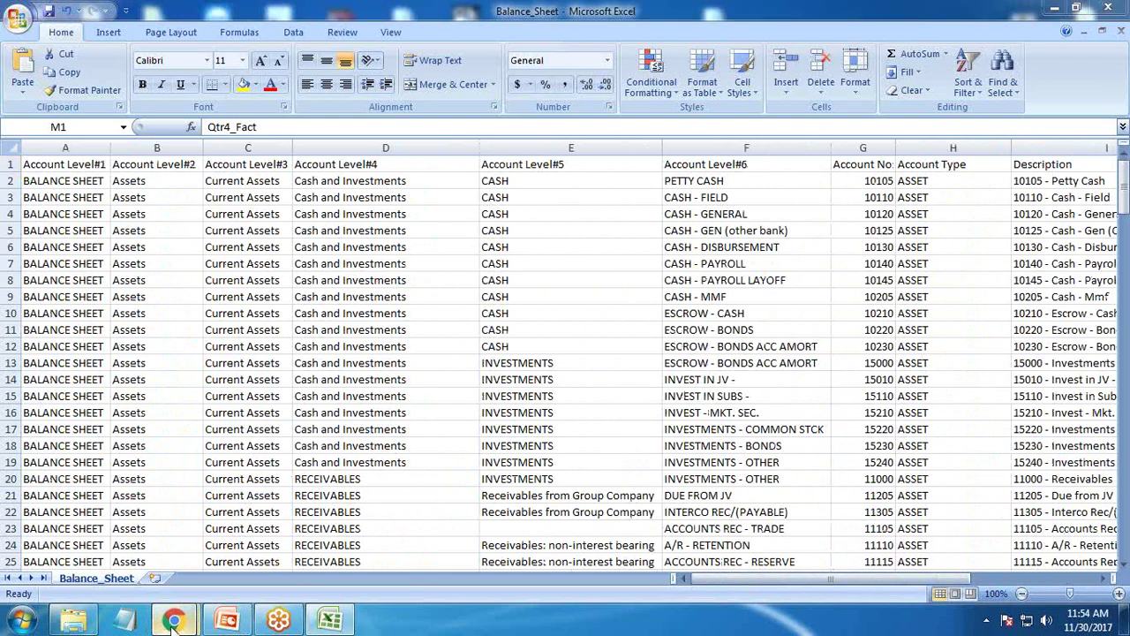
left_click(264, 552)
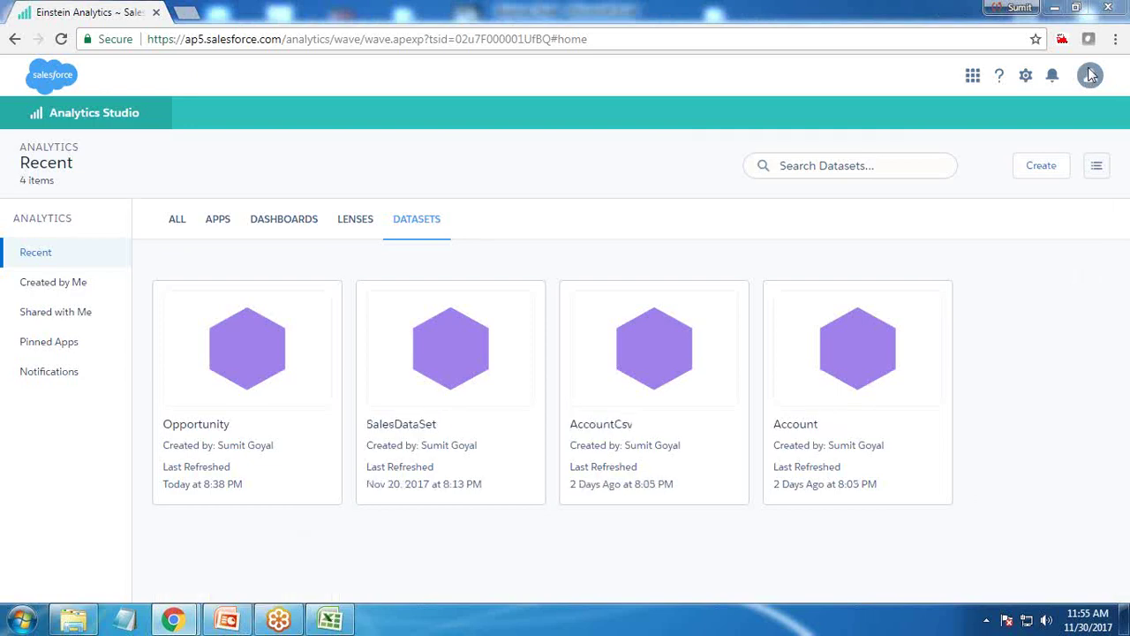
left_click(1035, 172)
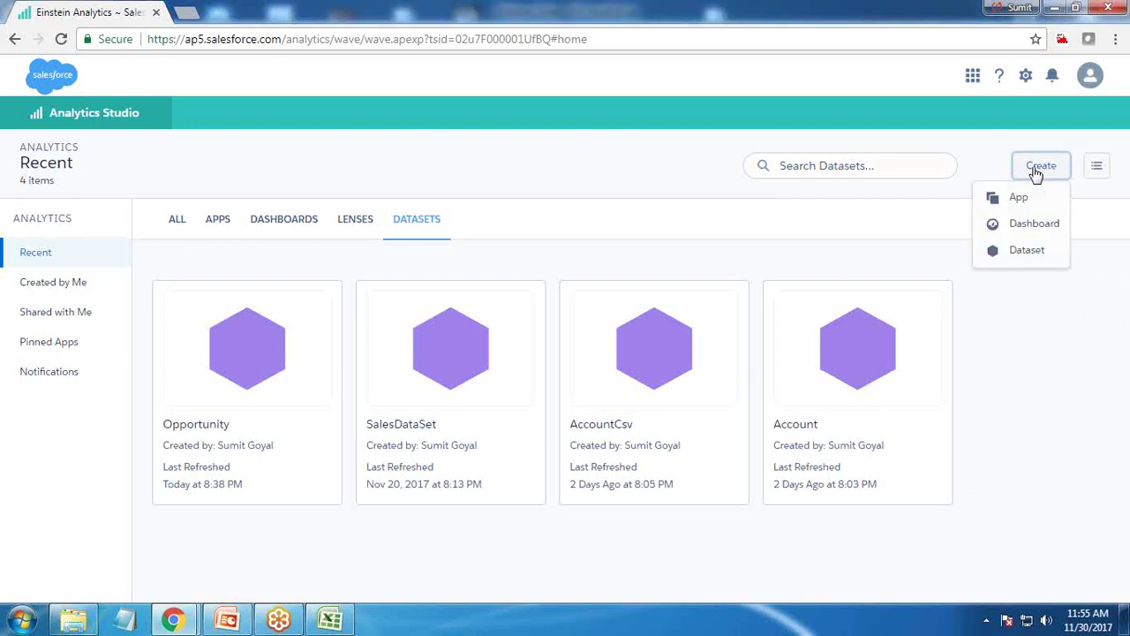
left_click(1025, 256)
left_click(574, 563)
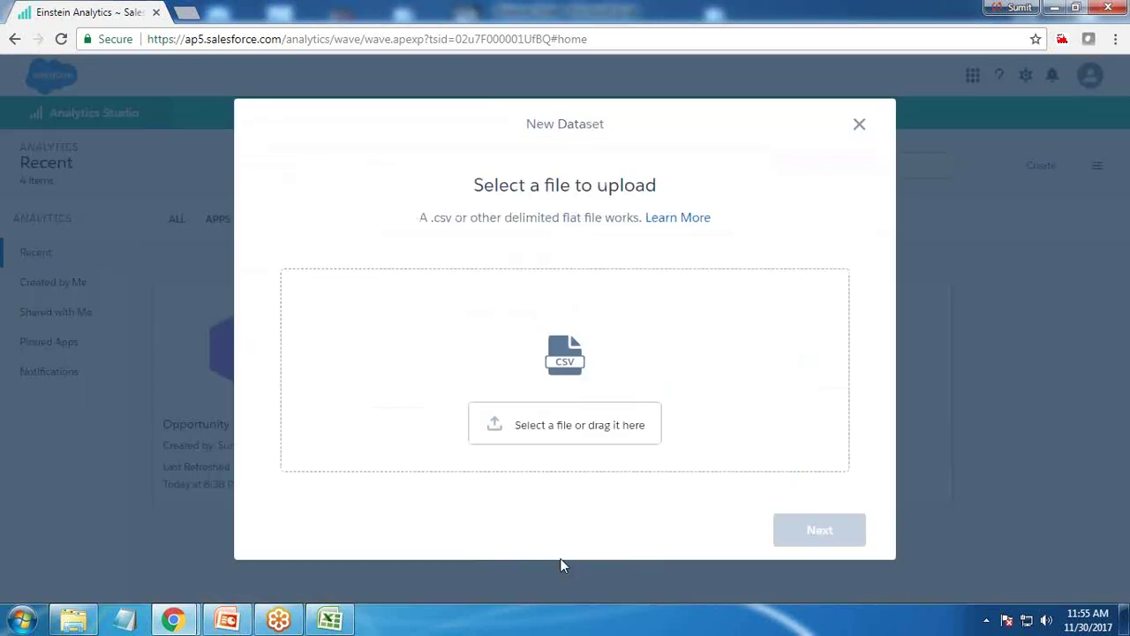
- Select Balance_Sheet.csv from the Desktop as the dataset's upload file and continue to the naming step
left_click(564, 421)
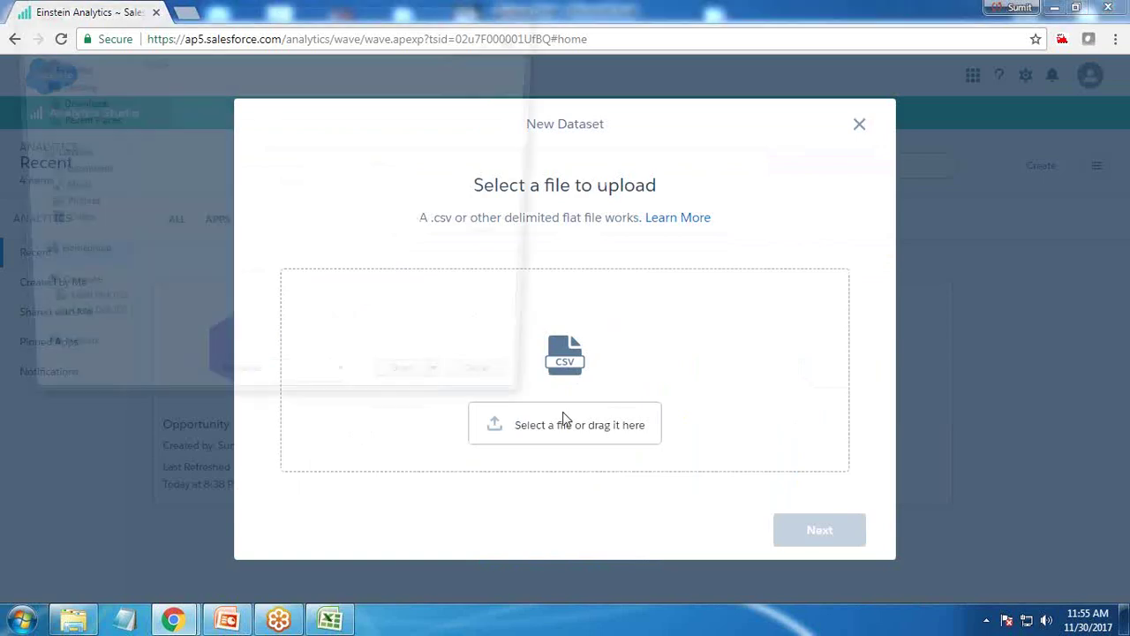
left_click(335, 245)
left_click_drag(727, 287, 724, 402)
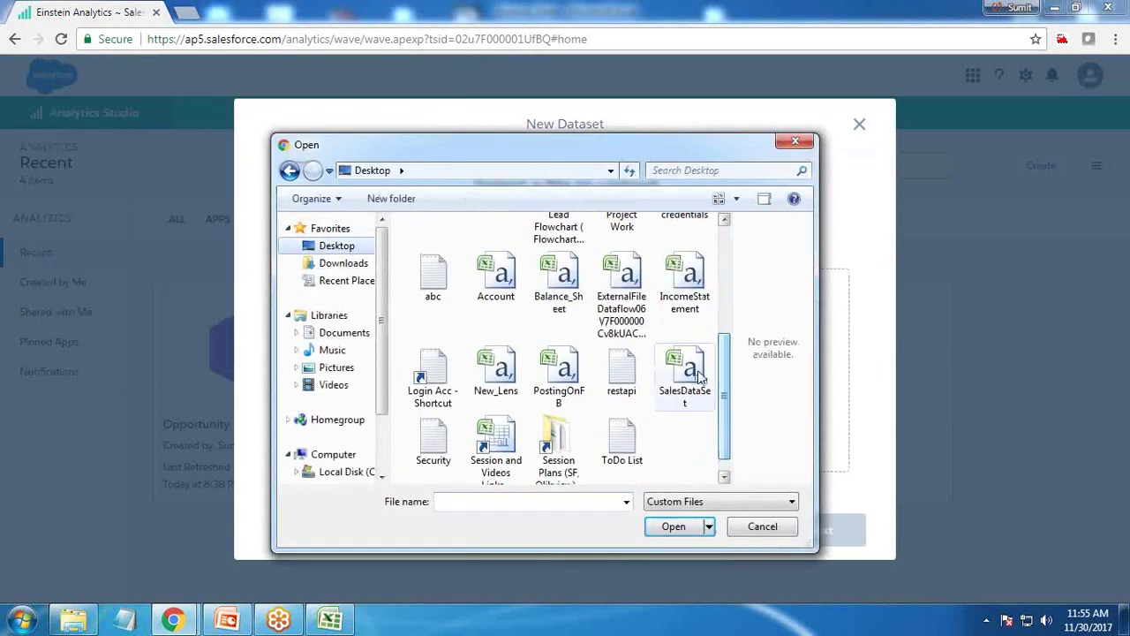
left_click(565, 281)
left_click(682, 528)
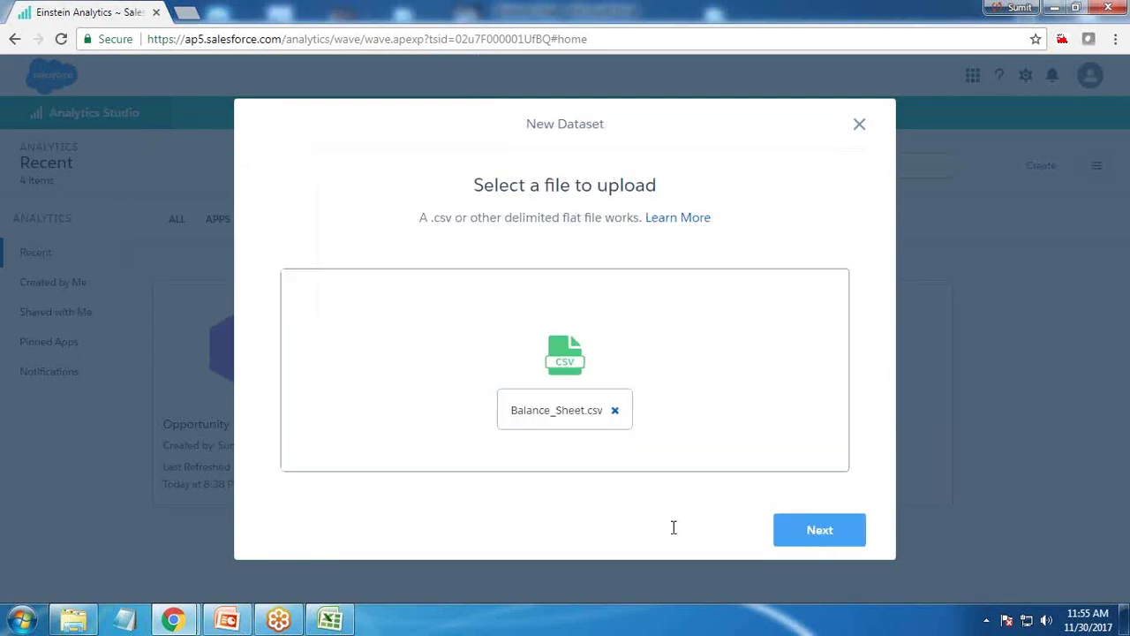
left_click(832, 533)
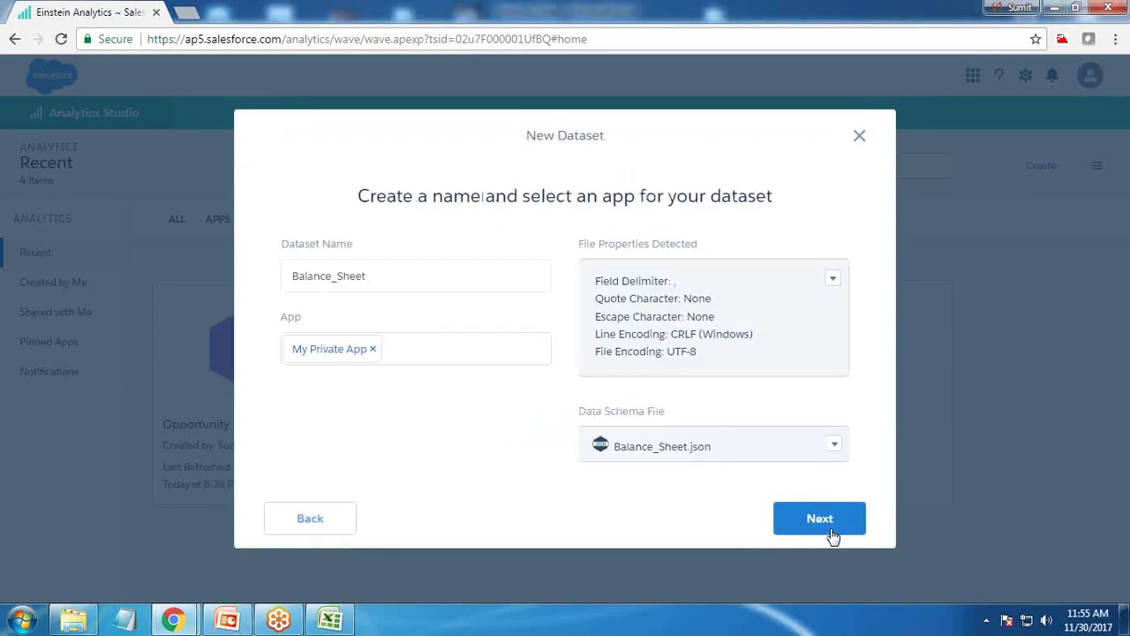
- Assign the Balance_Sheet dataset to Bisp App instead of My Private App and continue to the field attributes
double_click(344, 276)
left_click(396, 363)
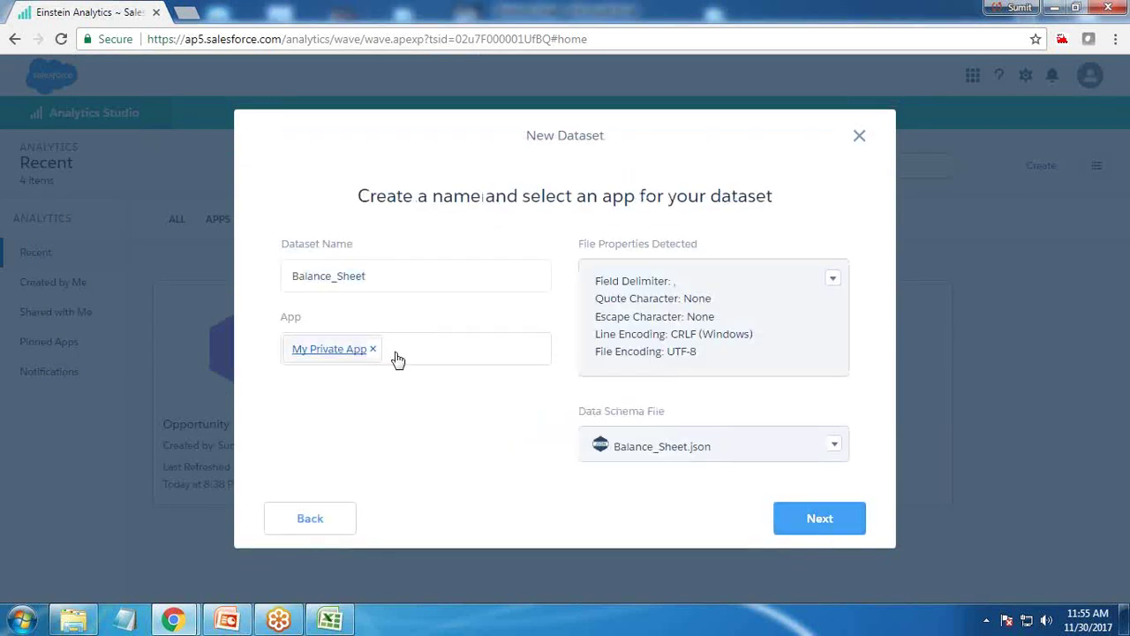
left_click(372, 350)
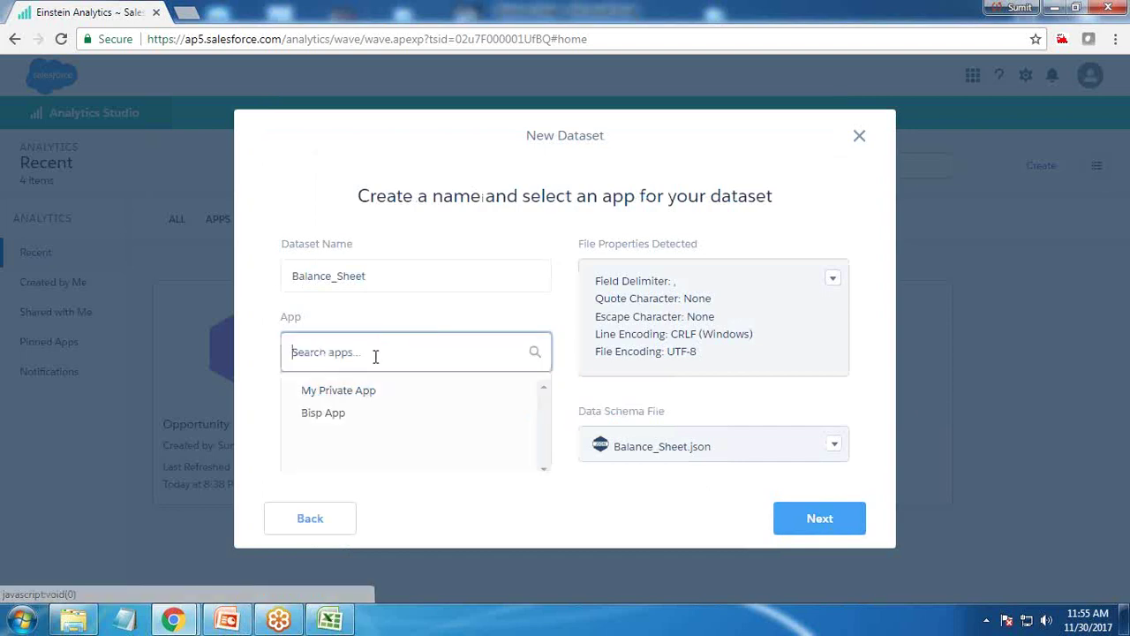
left_click(326, 415)
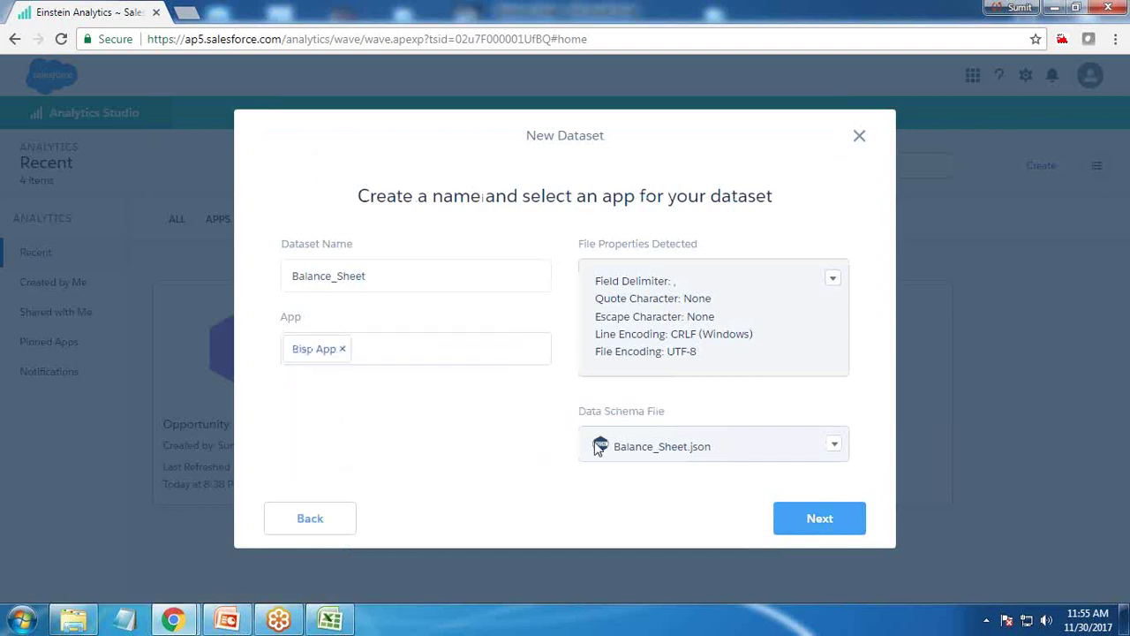
left_click(807, 519)
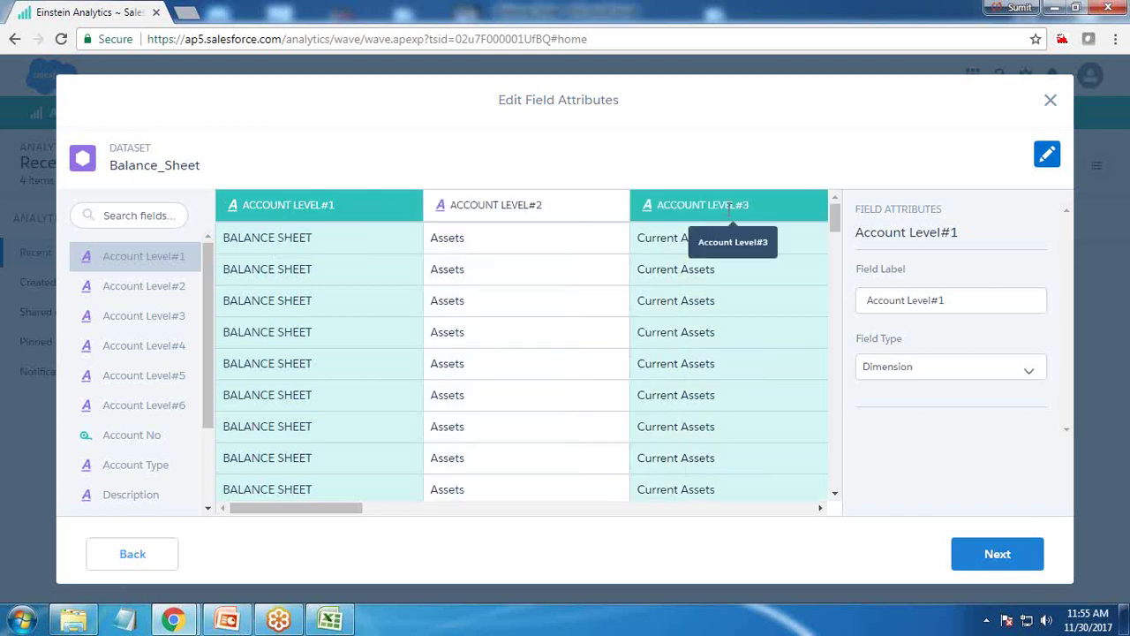
- Change the Account No field type to Dimension
left_click_drag(326, 512, 533, 523)
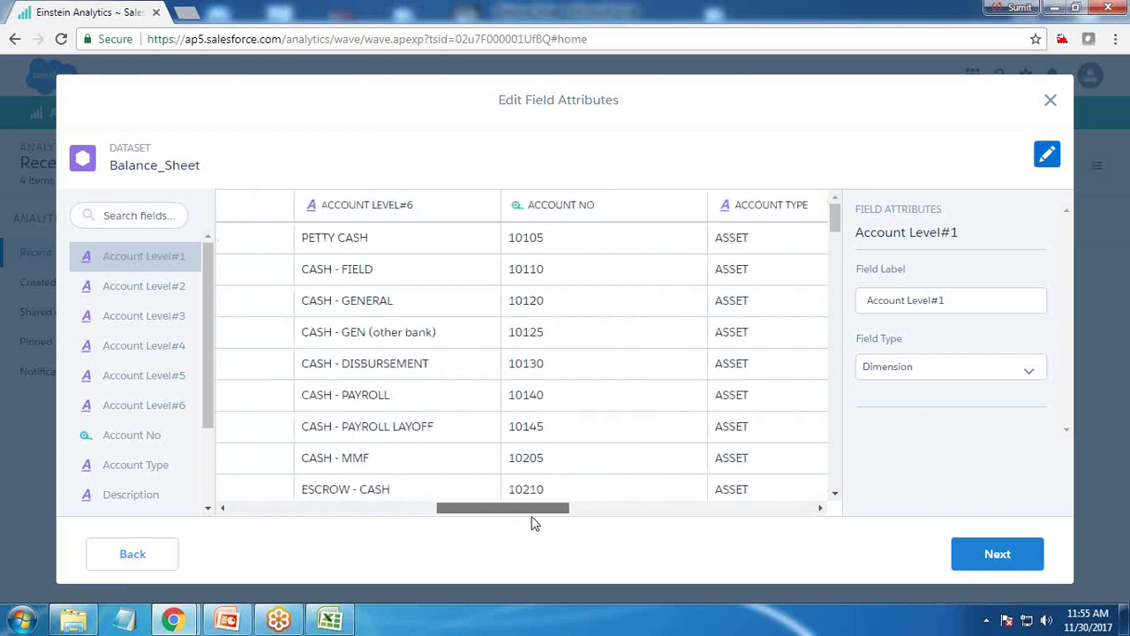
left_click(571, 205)
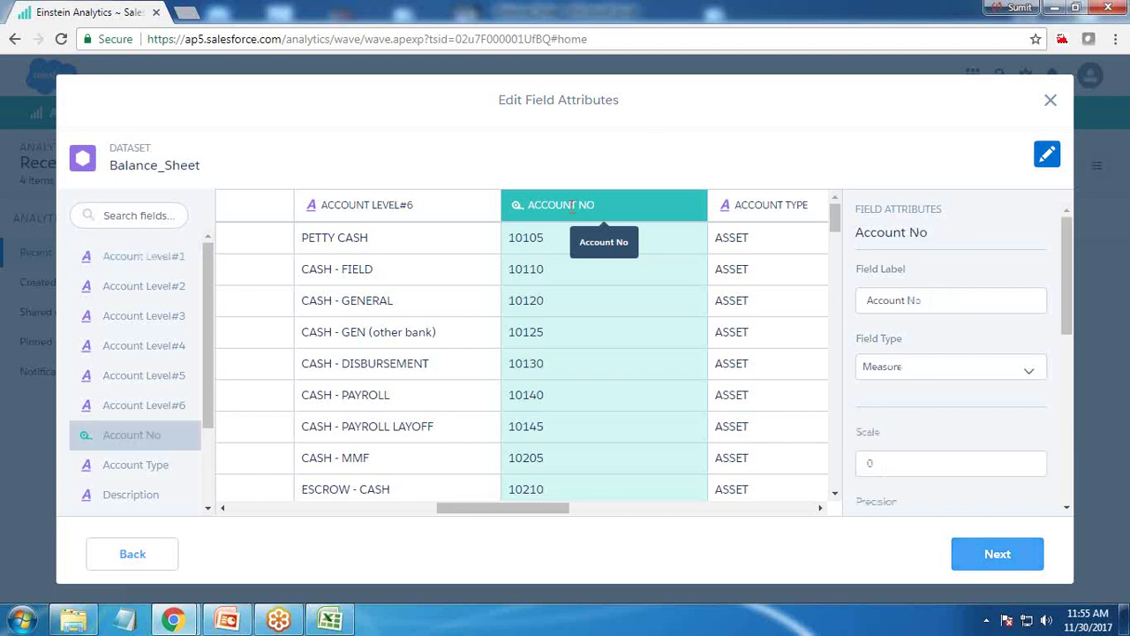
left_click(935, 378)
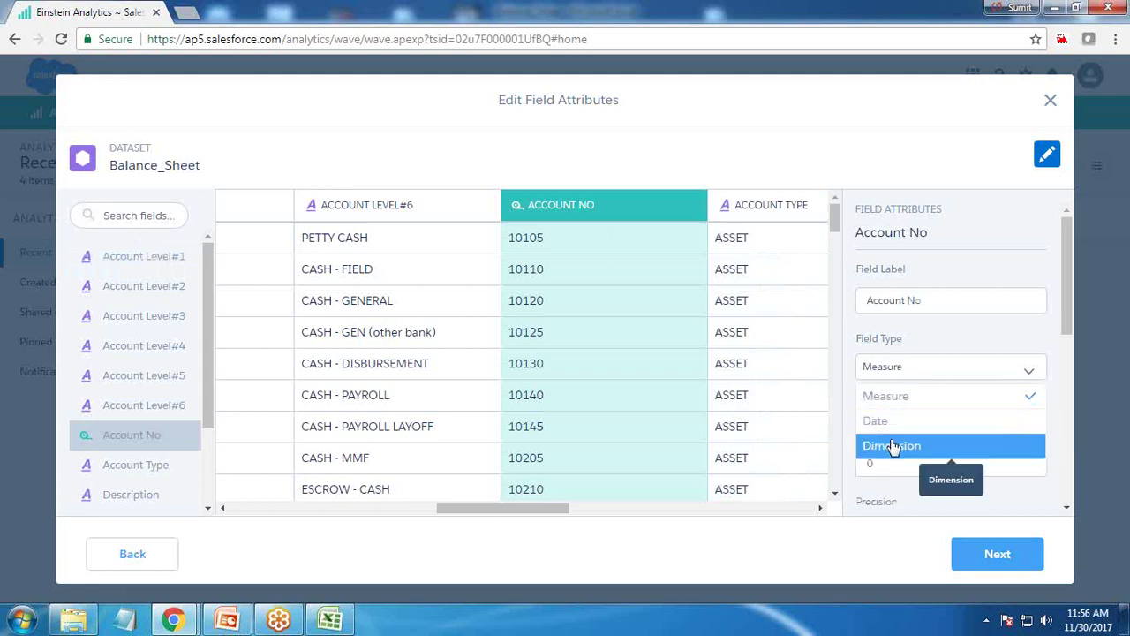
left_click(892, 446)
- Relabel the Qtr1_Fact and Qtr2_Fact fields as Qtr1 and Qtr2
left_click_drag(491, 512, 570, 519)
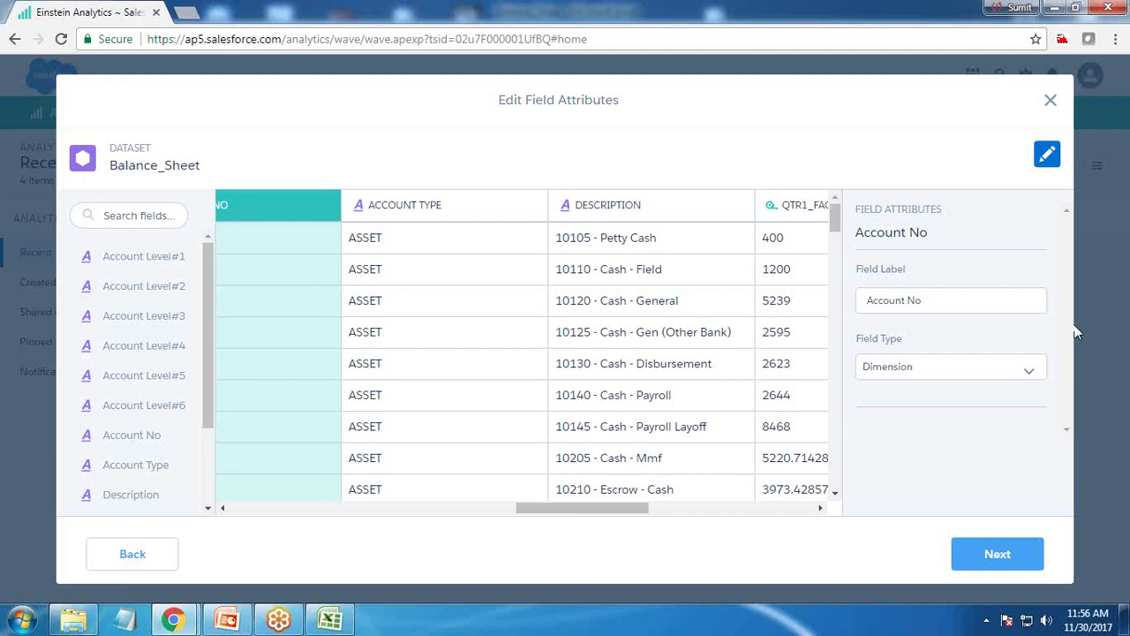
left_click_drag(573, 508, 606, 516)
left_click(451, 212)
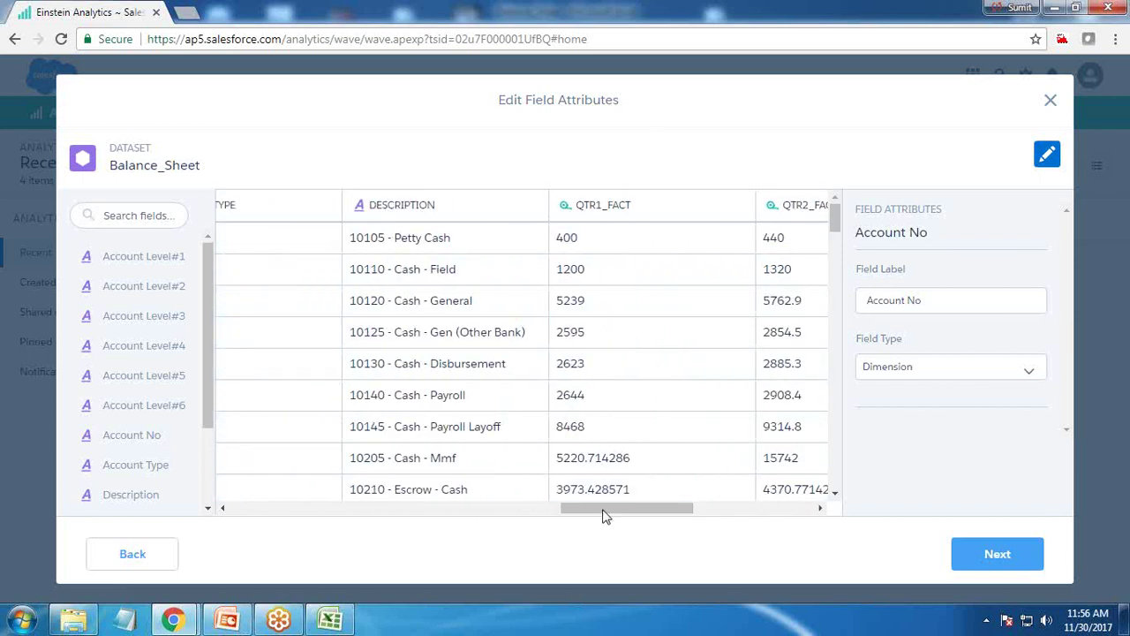
left_click(667, 216)
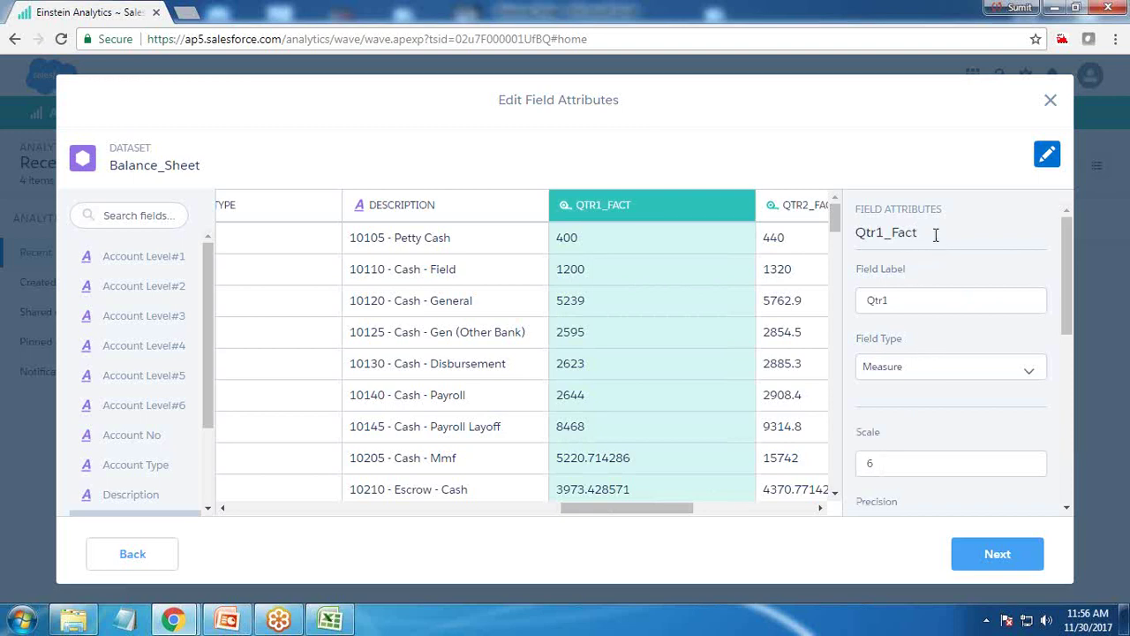
left_click(788, 207)
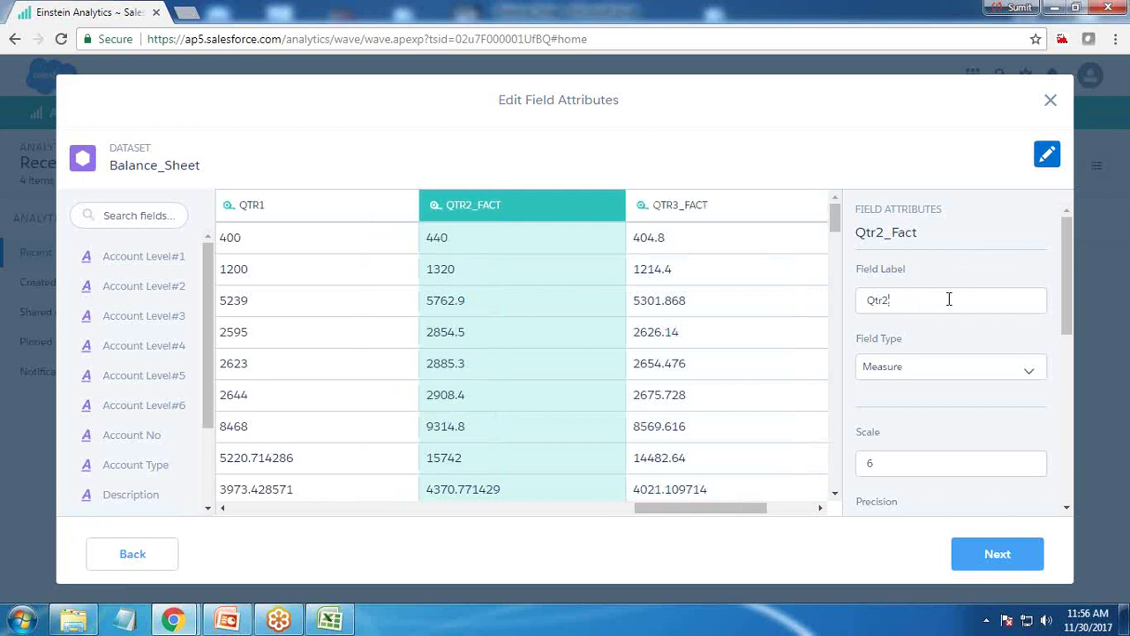
left_click(343, 201)
- Relabel the Qtr3_Fact and Qtr4_Fact fields as Qtr3 and Qtr4
left_click(649, 205)
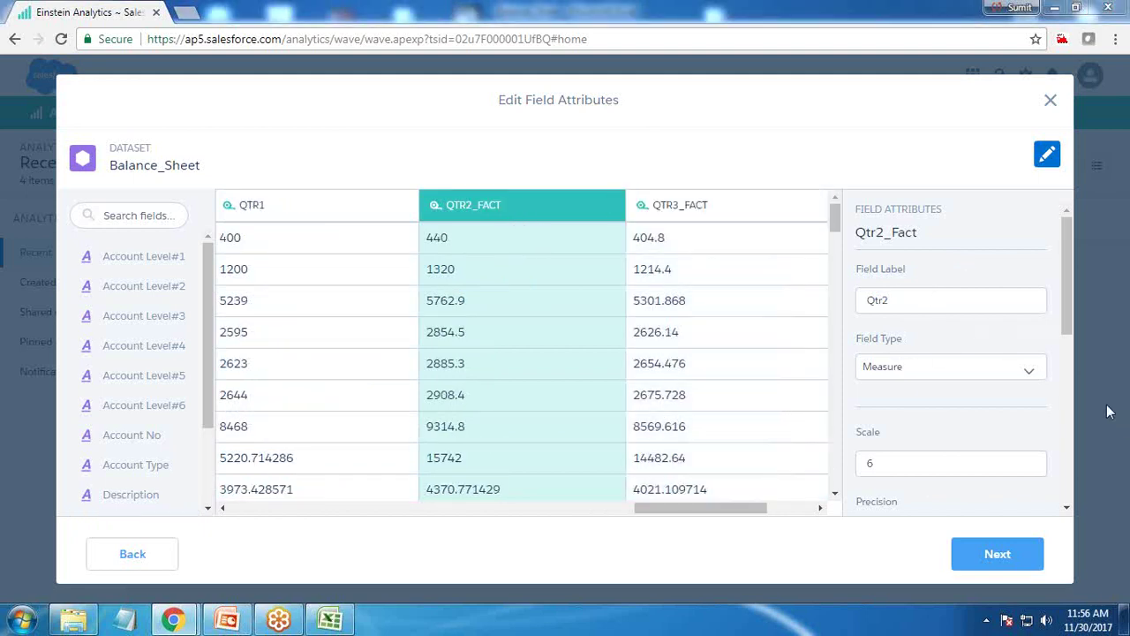
key("Return")
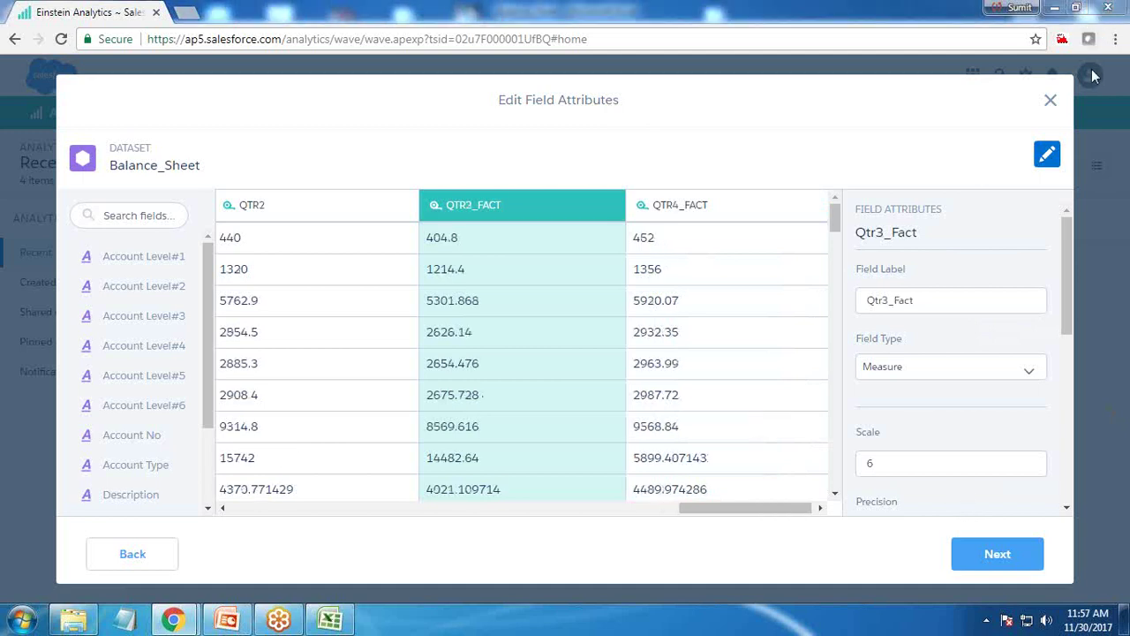
left_click(947, 296)
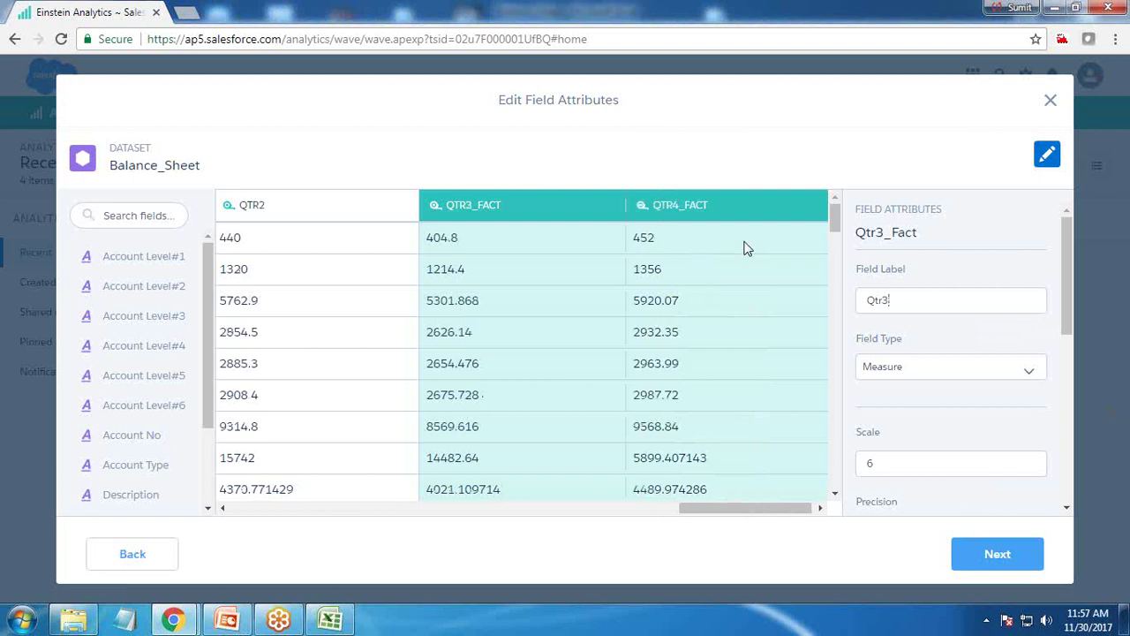
left_click(780, 231)
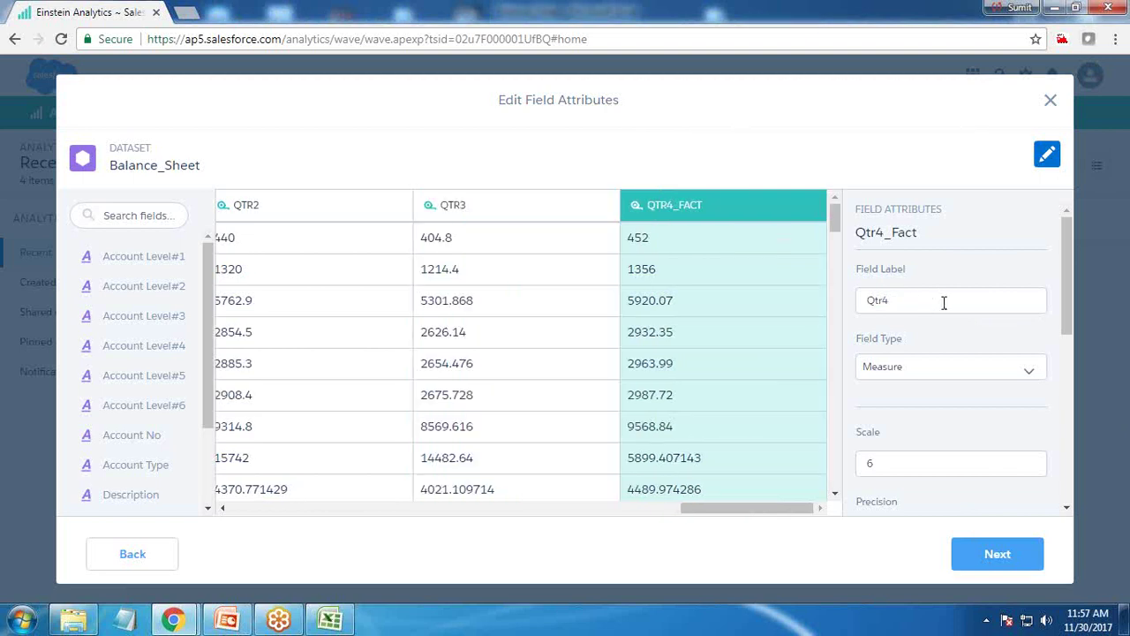
- Apply the Qtr4 label to the Qtr4_Fact field, keep its type as Measure, and close the attribute editor
left_click(509, 216)
left_click(719, 205)
left_click(915, 387)
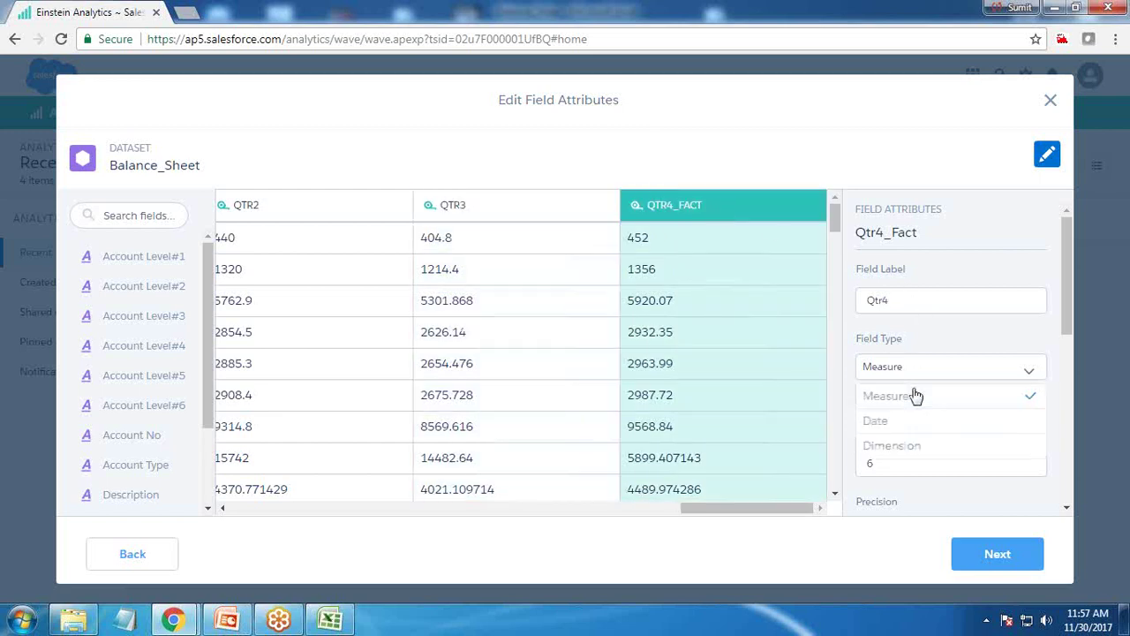
left_click(892, 397)
left_click(534, 210)
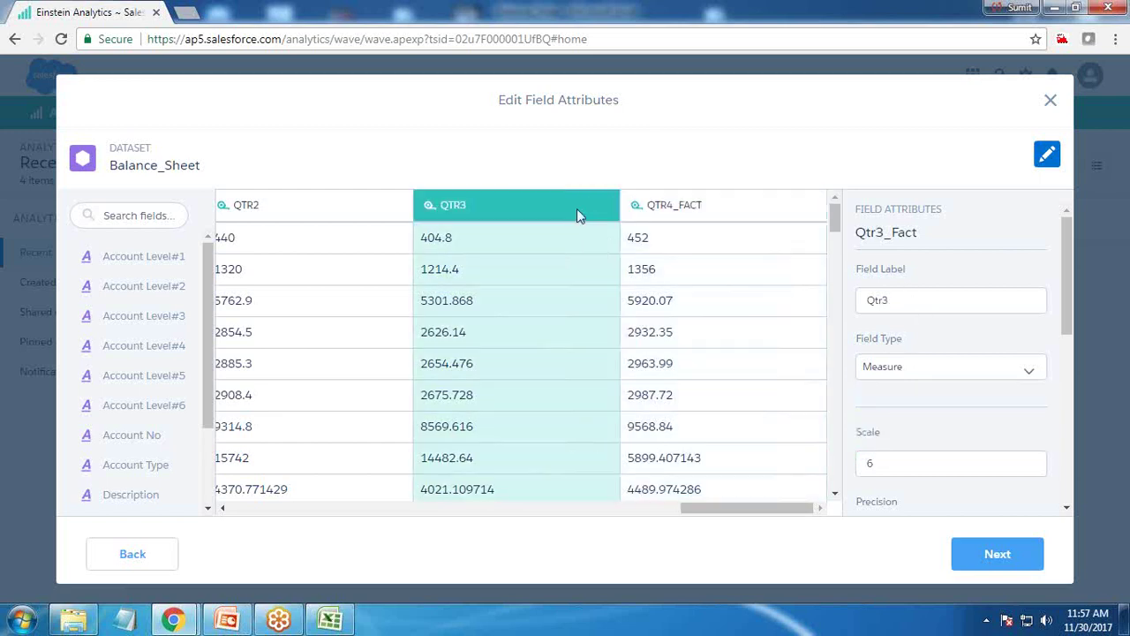
left_click(325, 205)
left_click(643, 204)
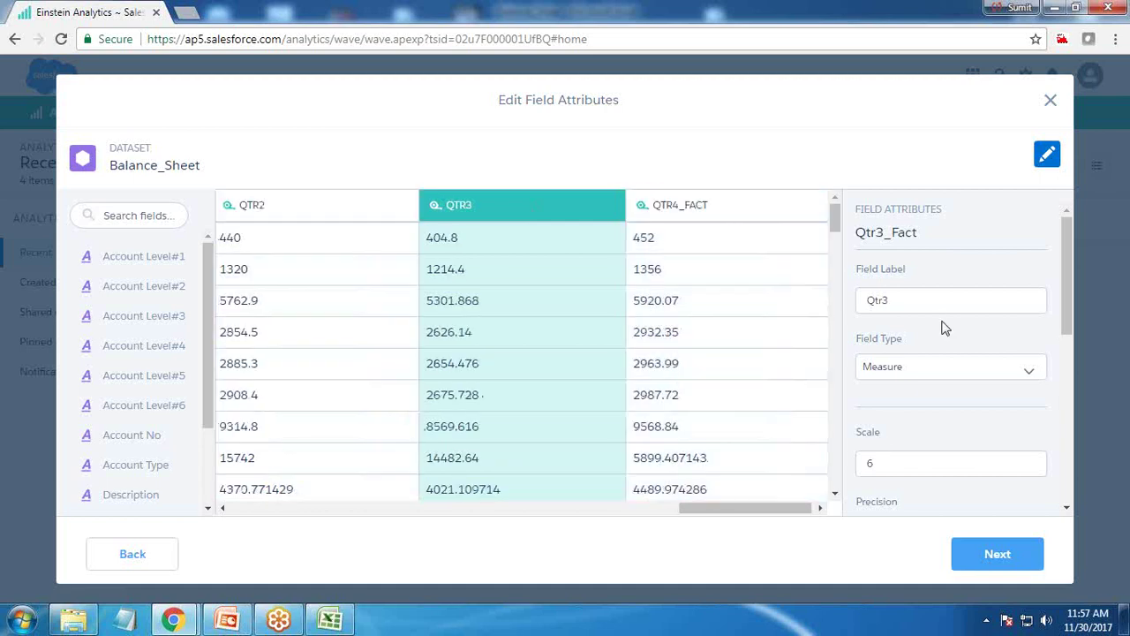
left_click(734, 207)
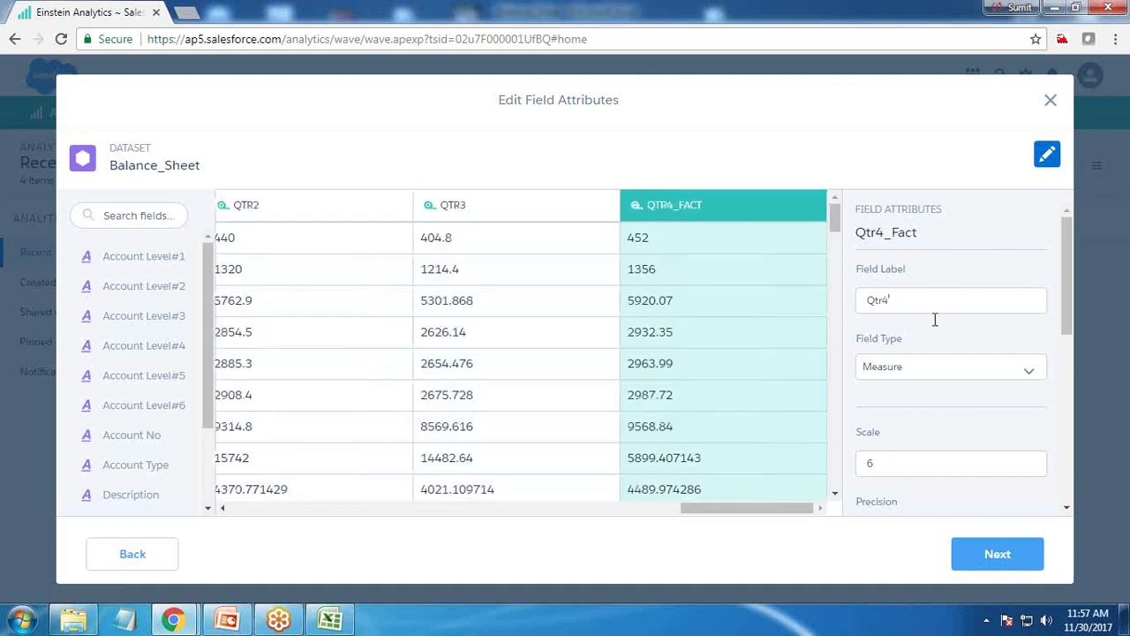
left_click(1047, 155)
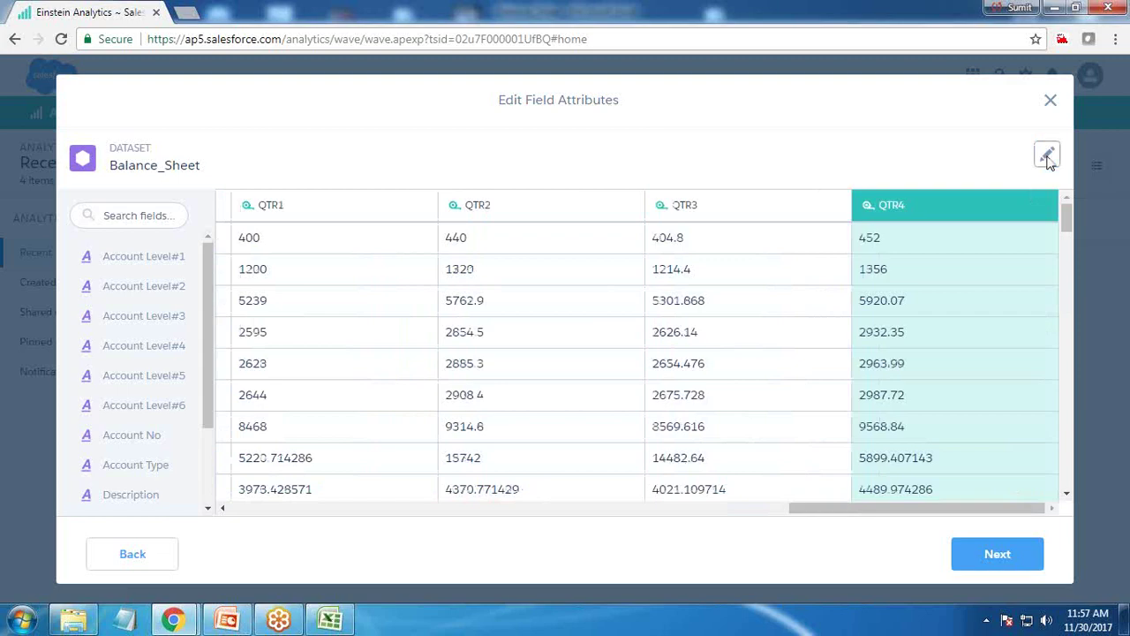
- Review the relabelled quarter columns in the preview and upload the Balance_Sheet file as a dataset
left_click_drag(892, 516, 739, 517)
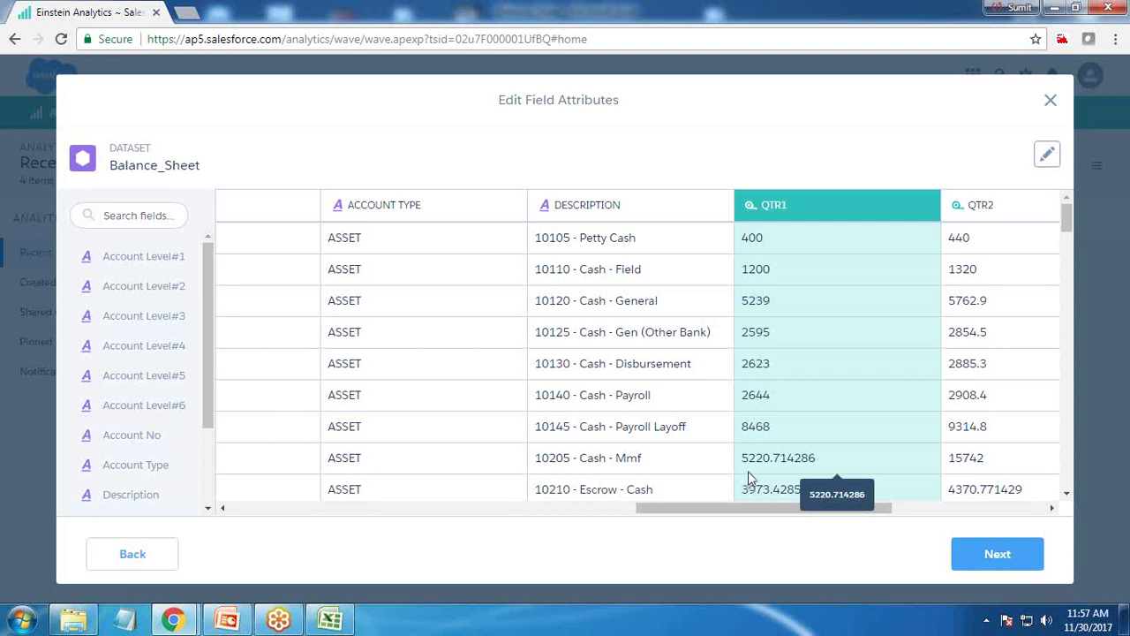
left_click_drag(769, 514, 878, 510)
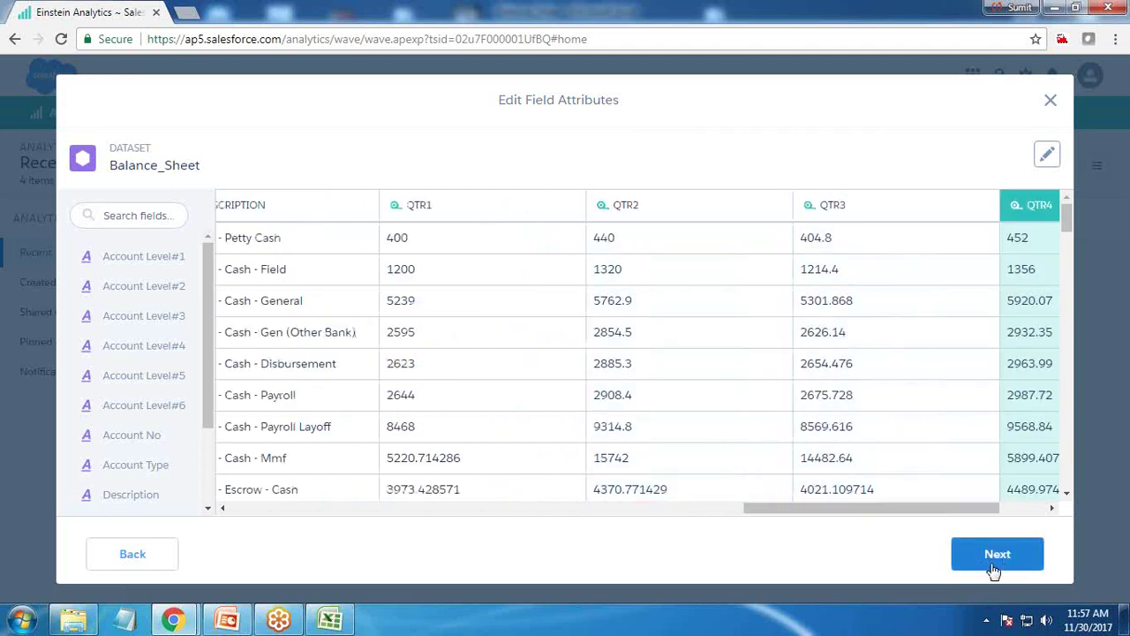
left_click(996, 557)
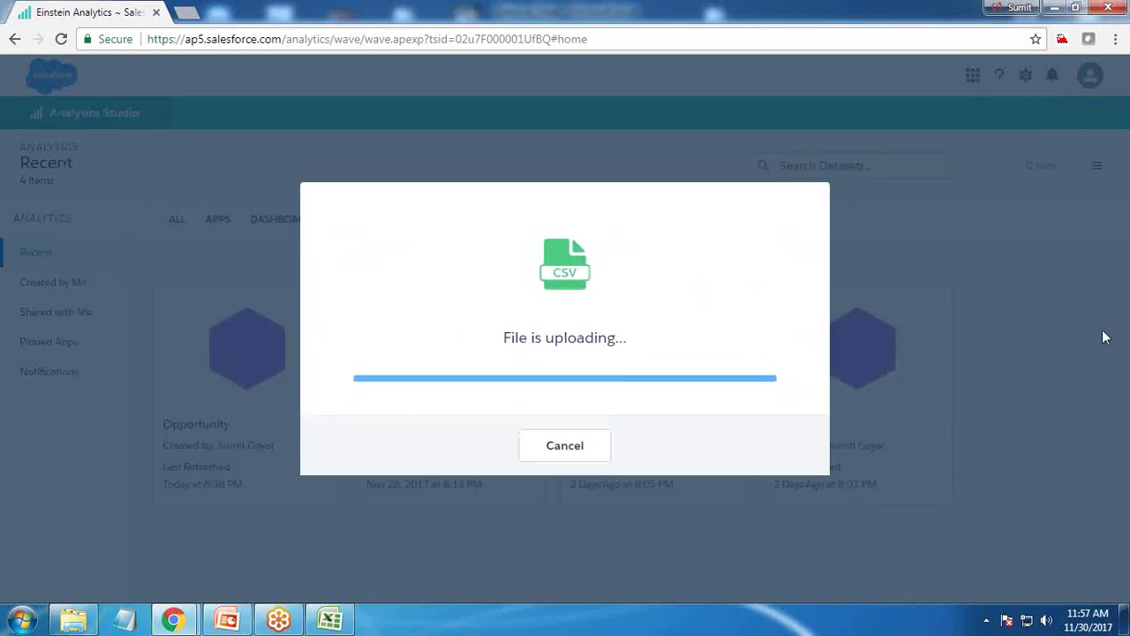
left_click(539, 423)
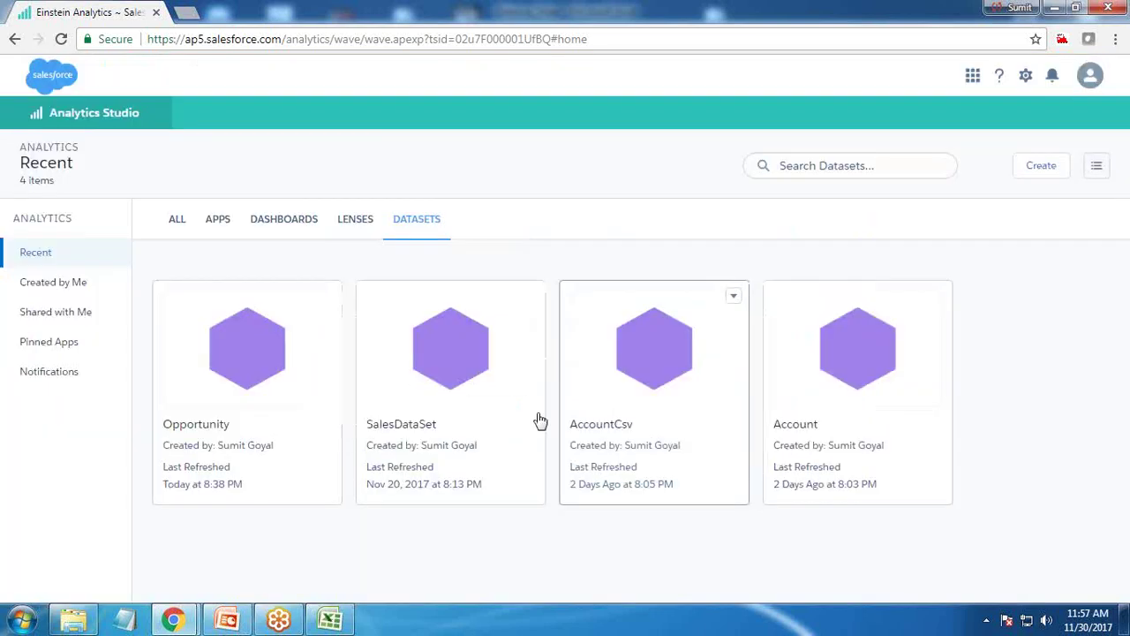
- Reload Analytics Studio, list the recent datasets and open Balance_Sheet in a new lens
left_click(60, 40)
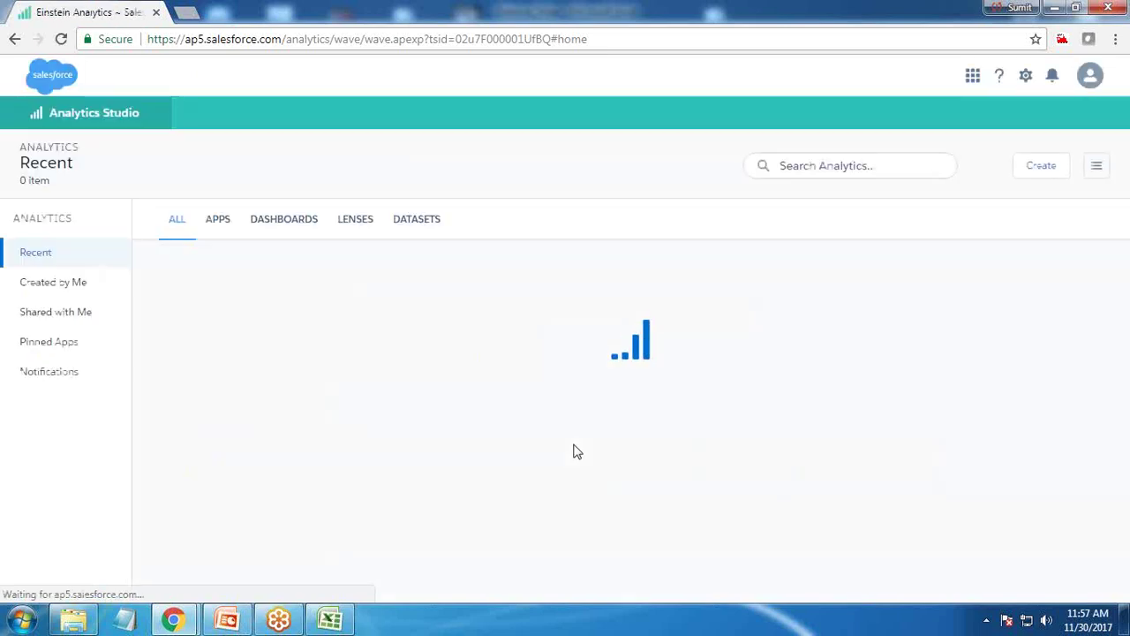
left_click(417, 220)
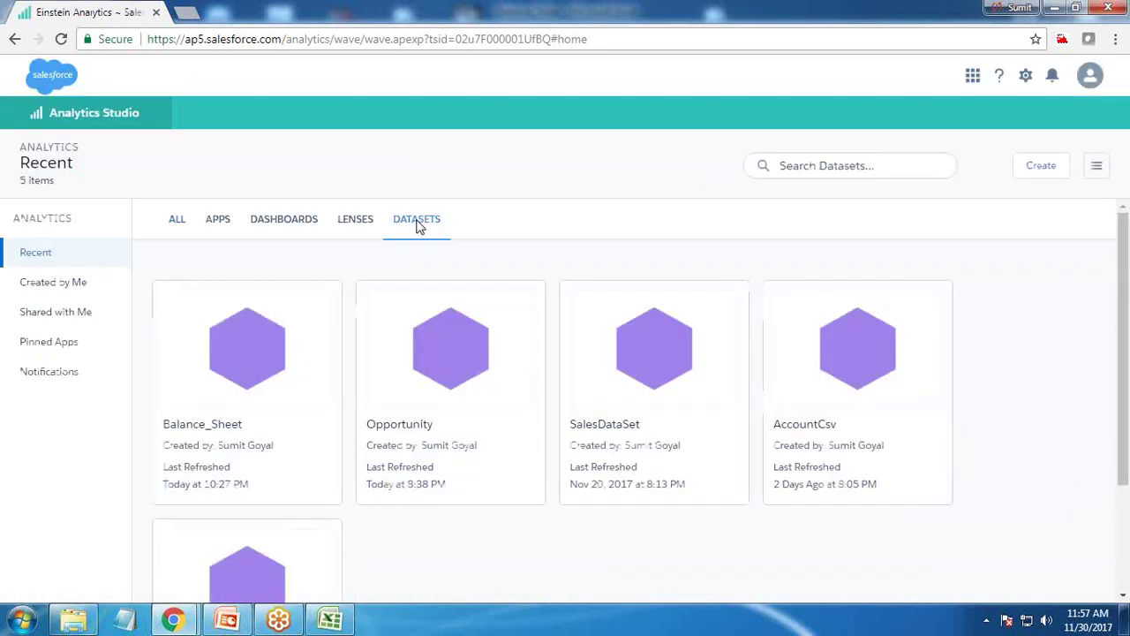
left_click(247, 367)
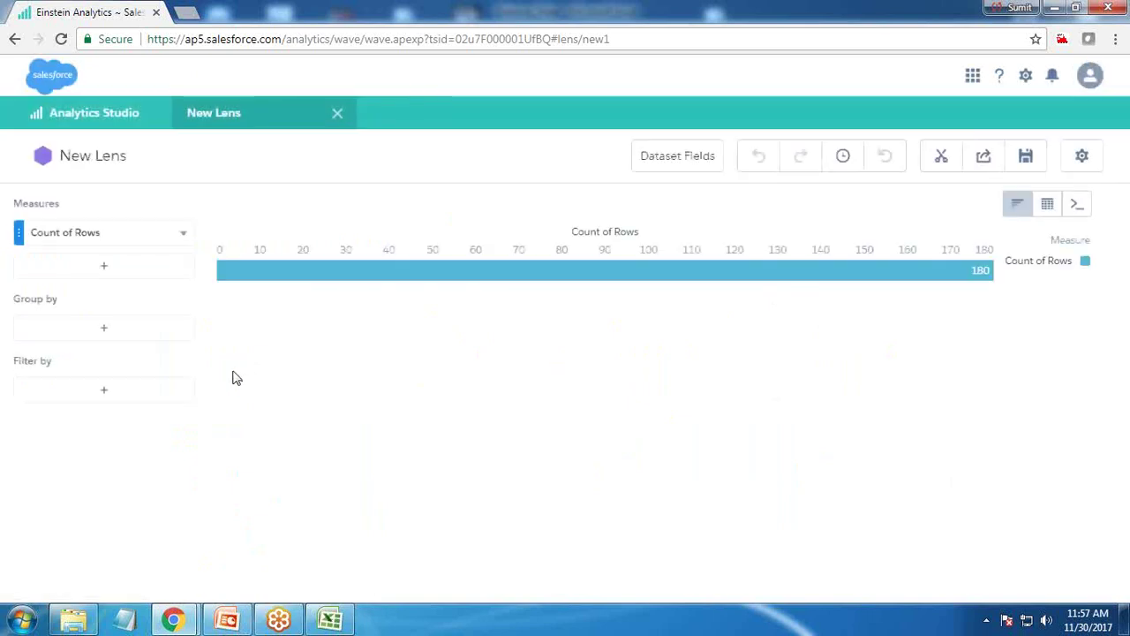
- Replace the row count measure with Sum of Qtr1 and add Sum of Qtr2 as a second measure
left_click(81, 235)
left_click(327, 294)
left_click(98, 266)
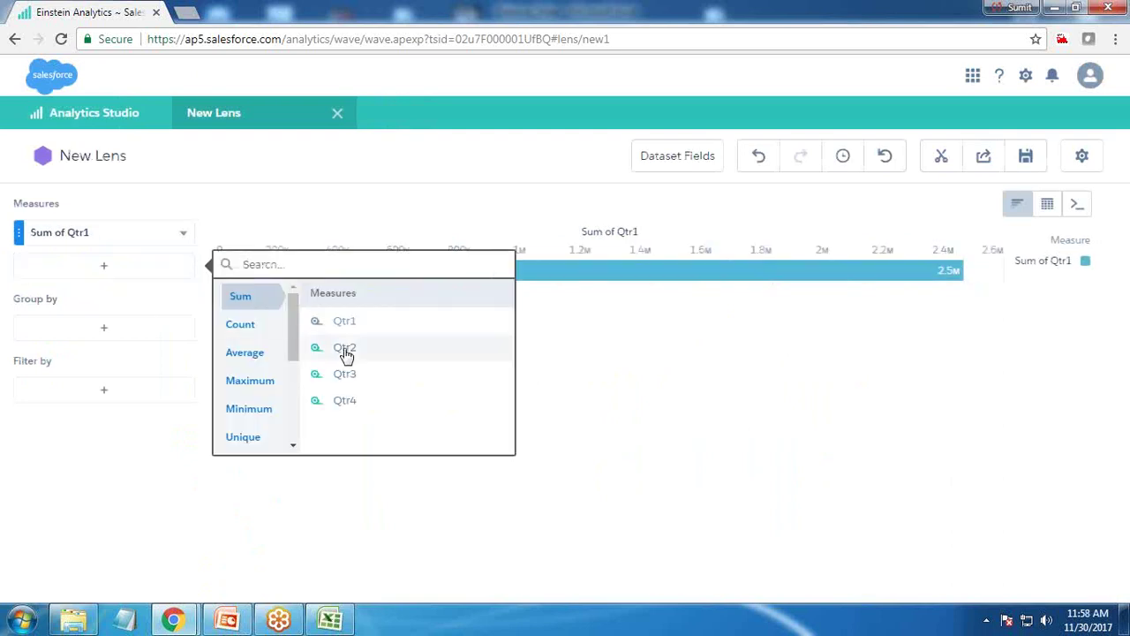
left_click(322, 349)
- Group the lens by Account Level#2 and Account Level#3
left_click(94, 361)
left_click(261, 394)
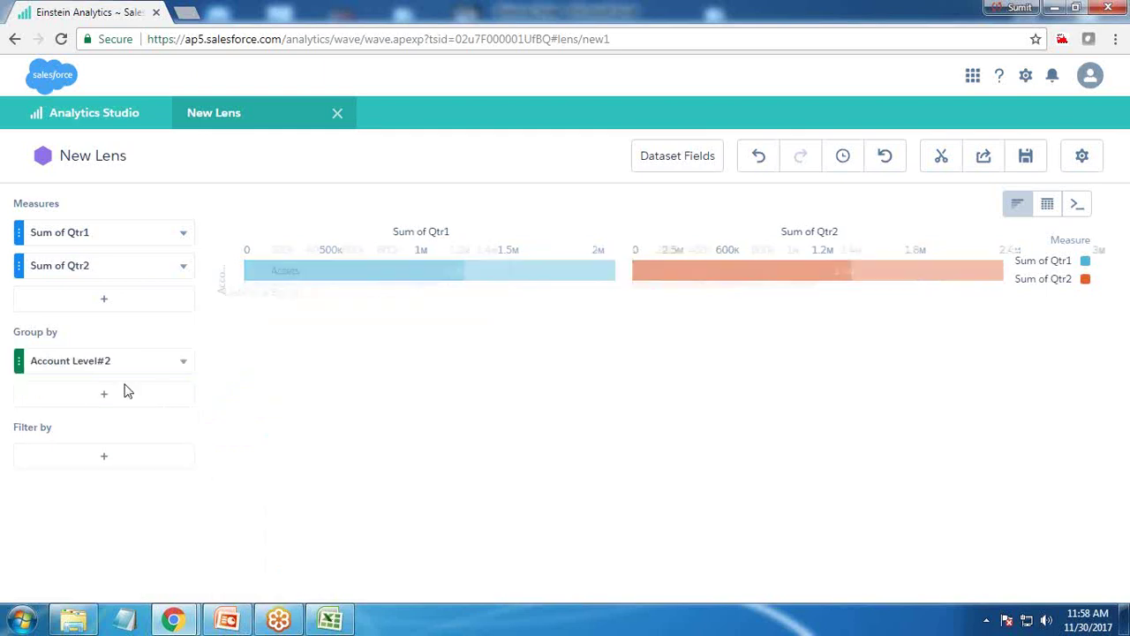
left_click(104, 395)
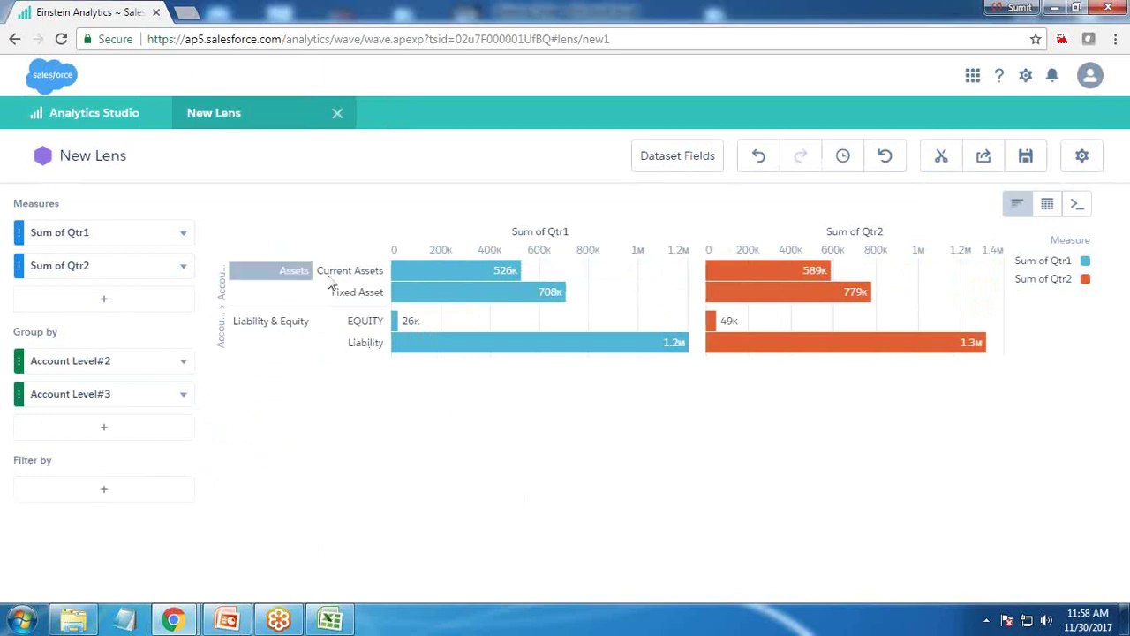
mouse_move(446, 279)
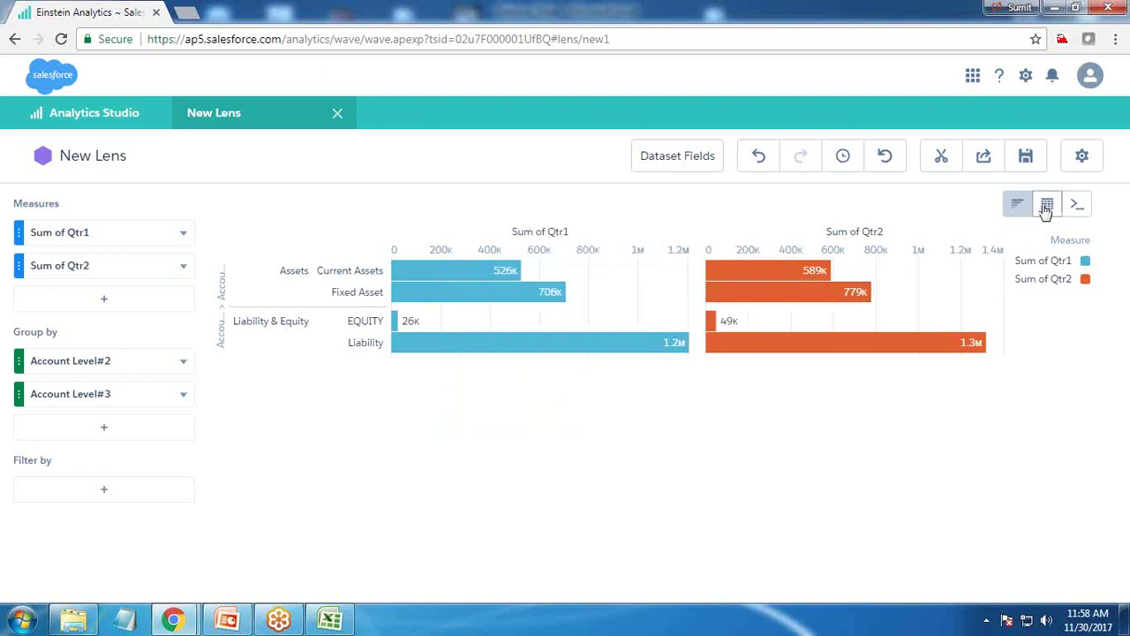
- Change the lens visualization from the bar chart to a Pyramid chart
left_click(1017, 203)
scroll(782, 416, "down", 2)
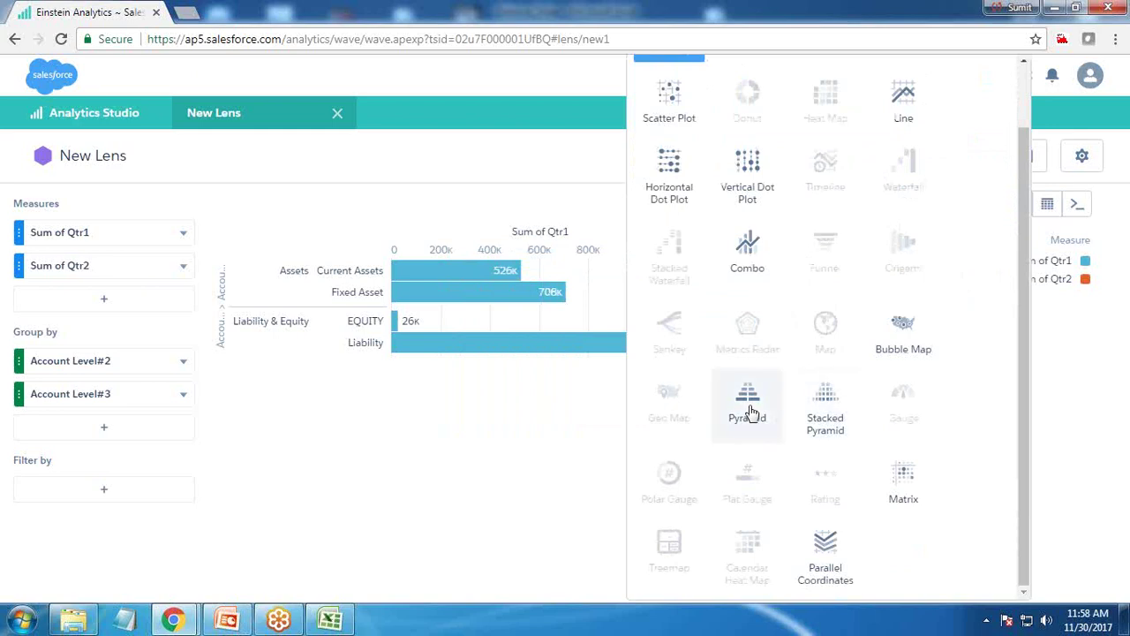
left_click(751, 411)
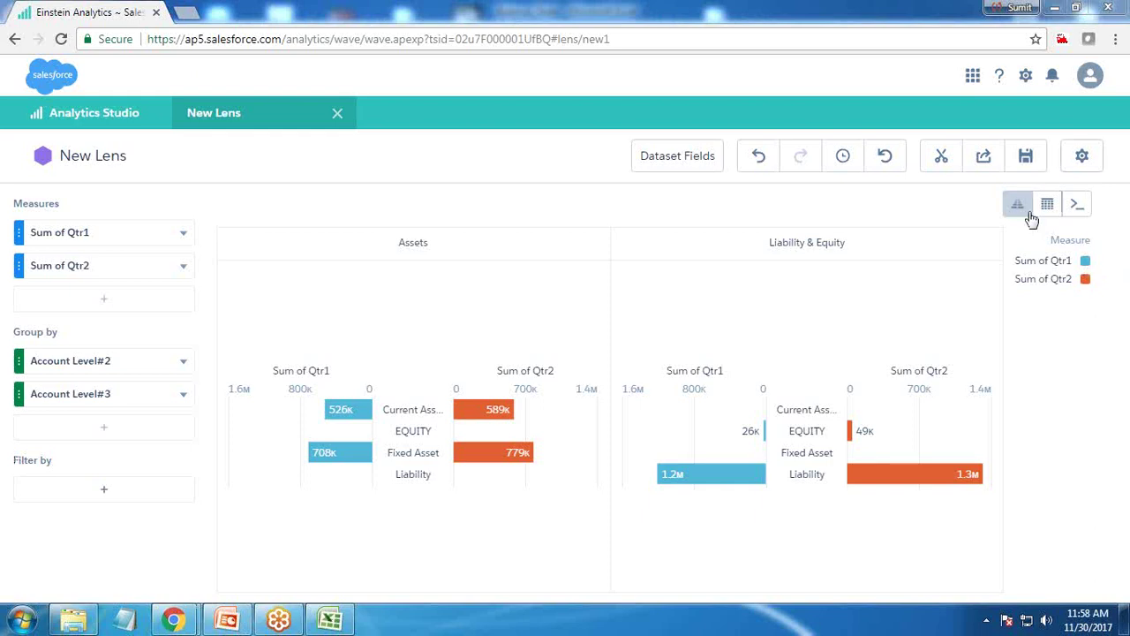
- Open the chart properties and hide the pyramid chart's measure titles, keeping the measure axes shown
left_click(1083, 159)
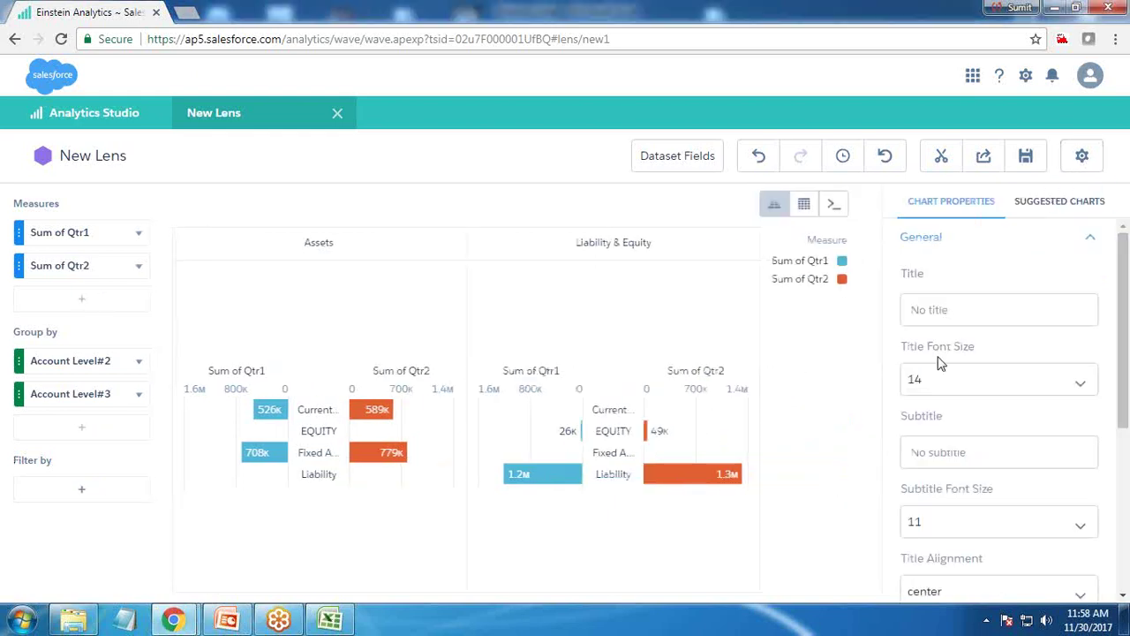
scroll(939, 398, "down", 3)
left_click(956, 402)
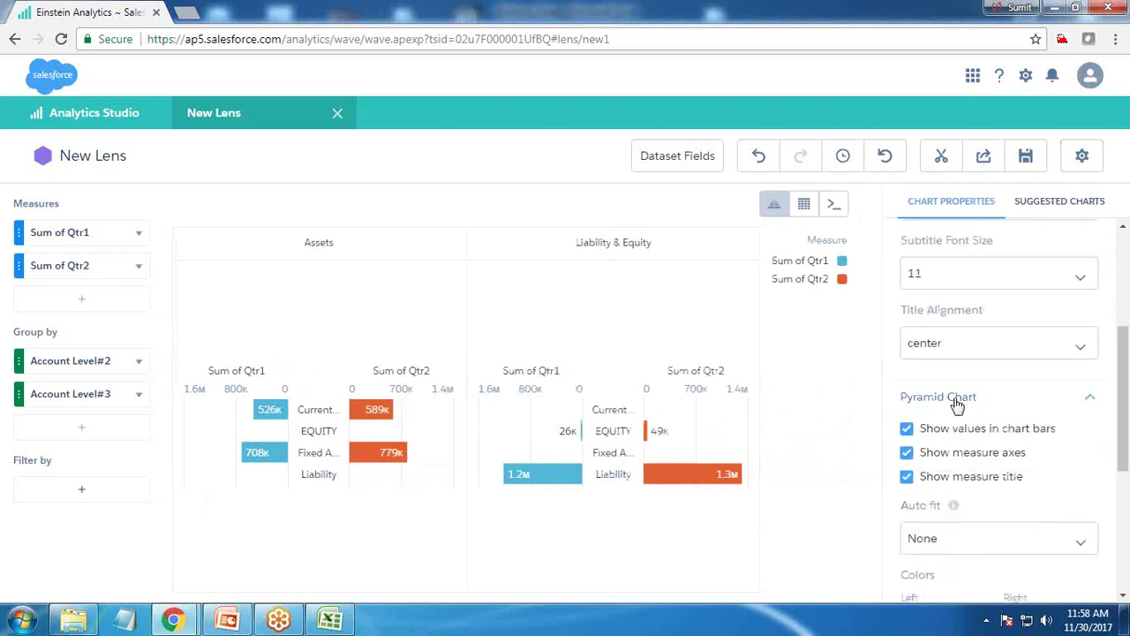
left_click(908, 453)
left_click(907, 453)
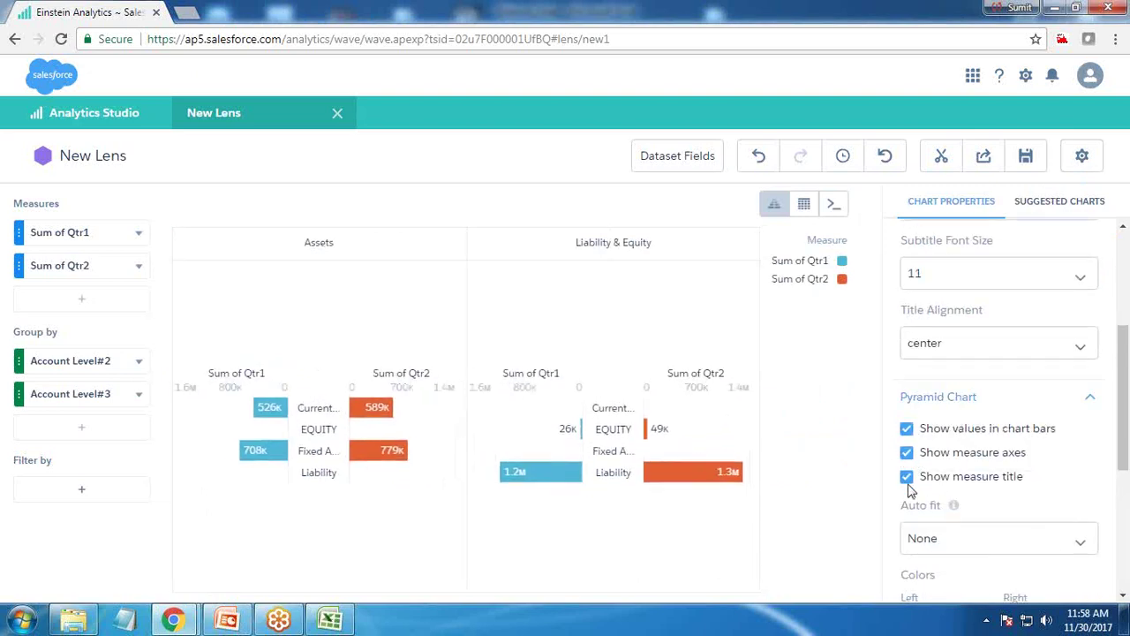
left_click(908, 477)
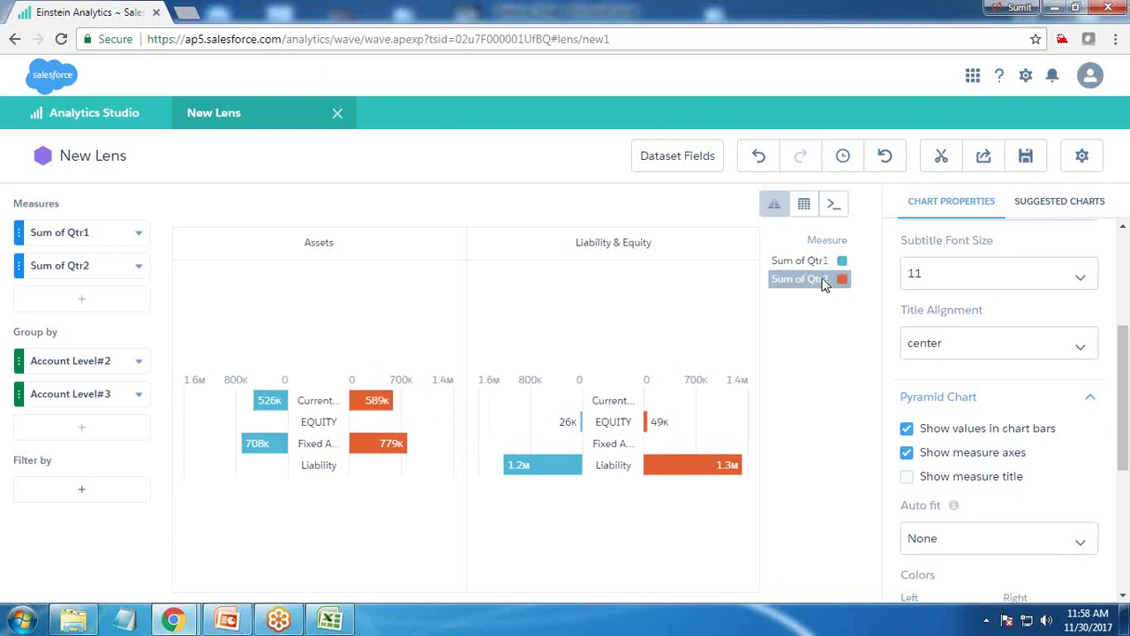
- Keep the pyramid chart's auto fit at None and enable log scale for both the left and right axes
scroll(972, 515, "down", 2)
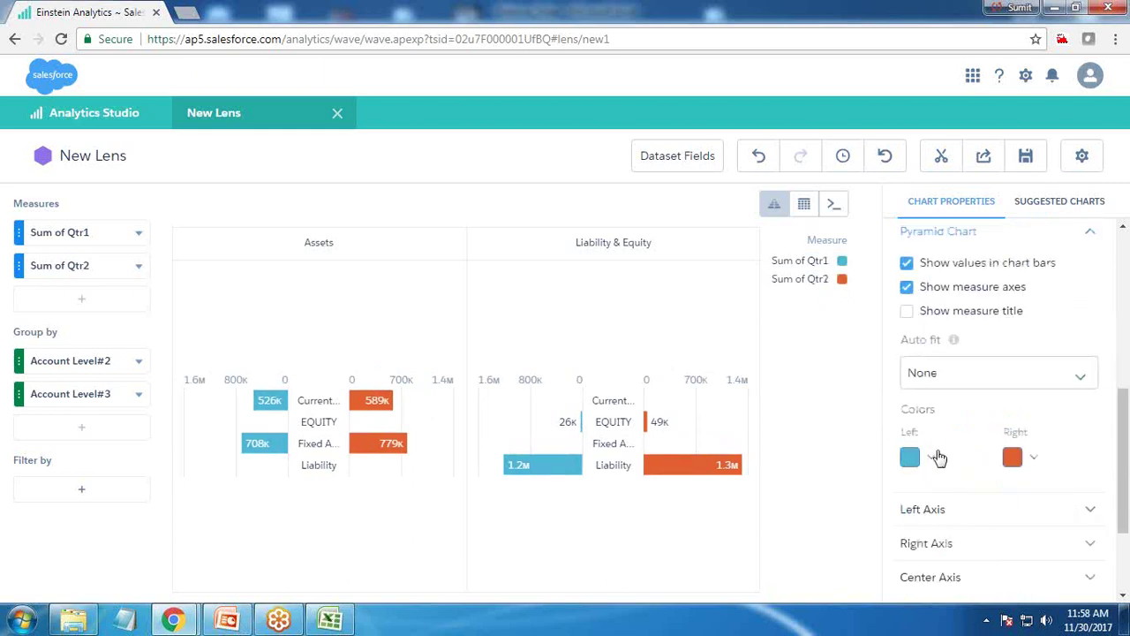
left_click(959, 381)
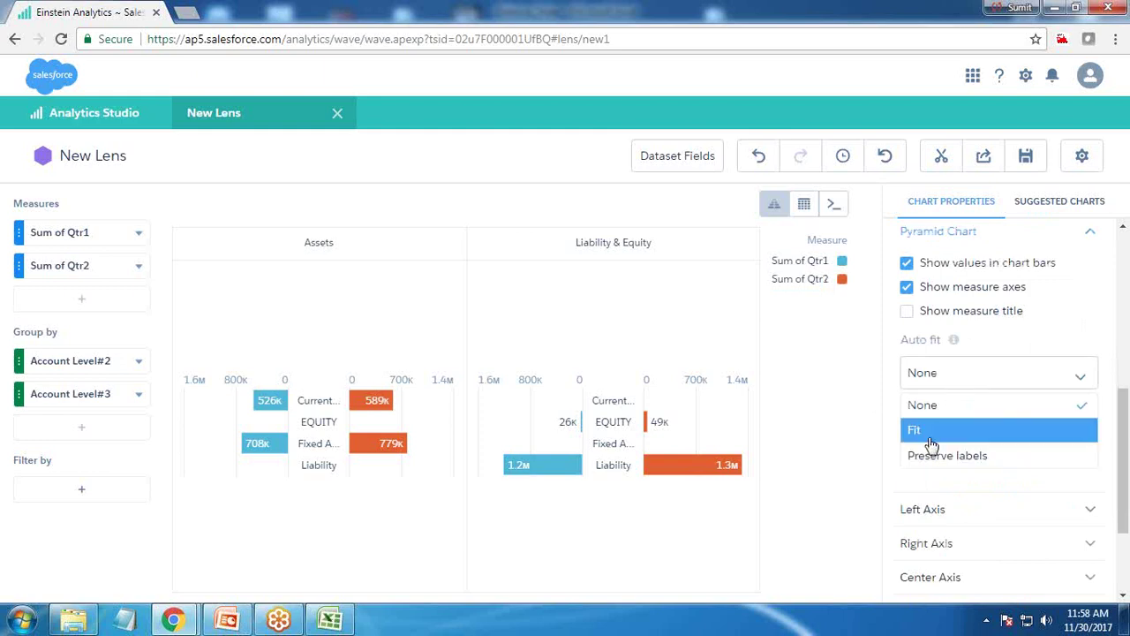
left_click(940, 408)
scroll(949, 423, "down", 2)
left_click(941, 364)
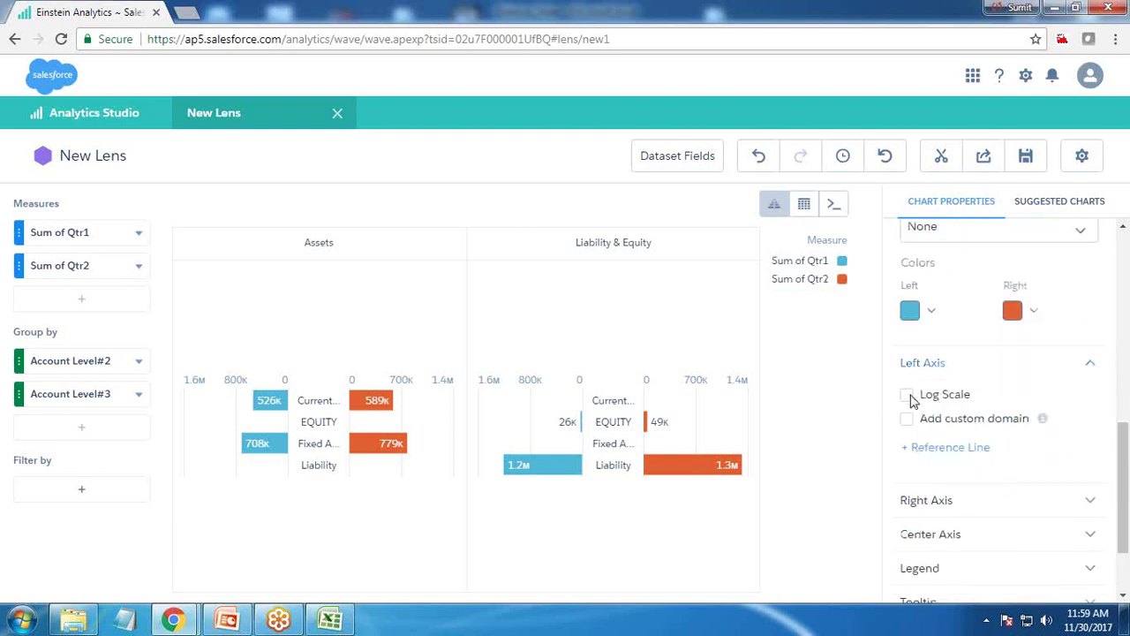
left_click(908, 396)
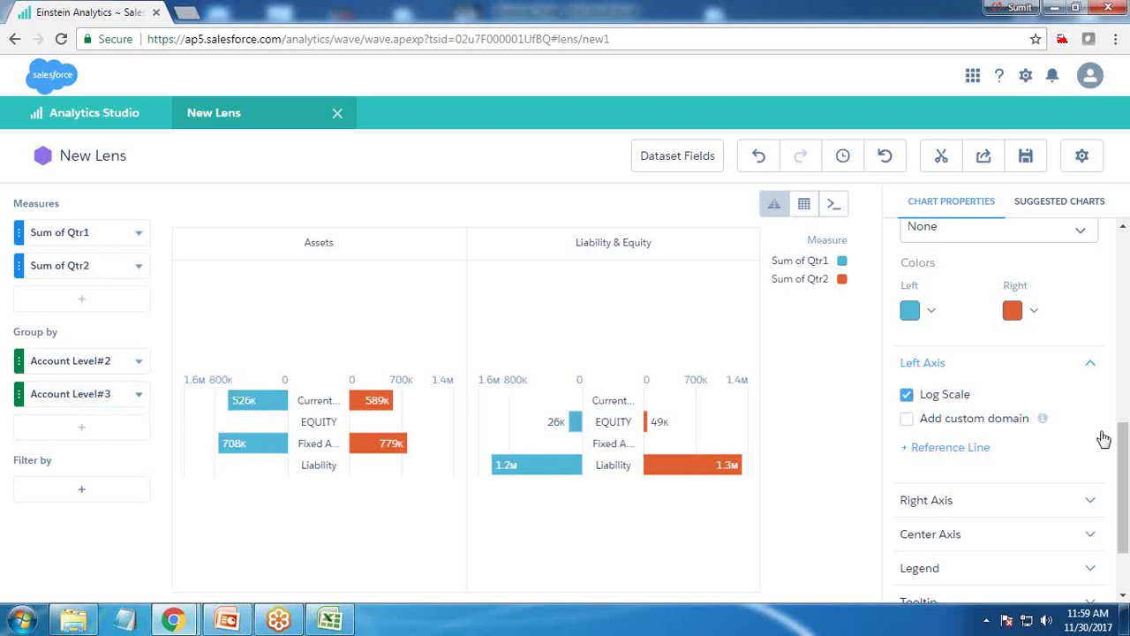
left_click(922, 501)
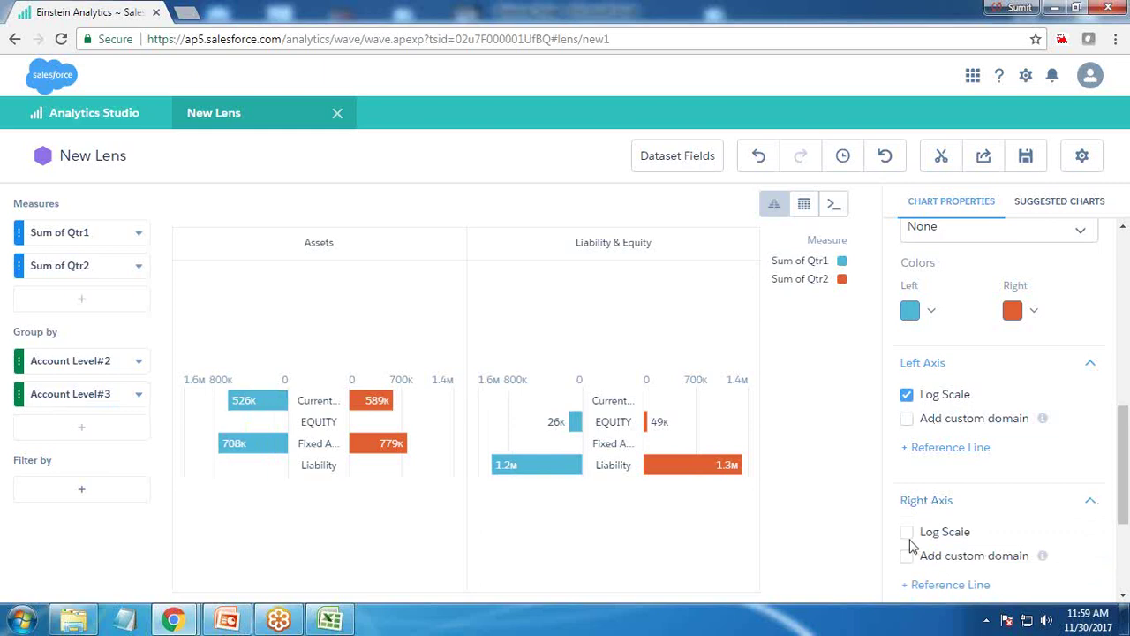
left_click(909, 537)
- Hide the pyramid chart's center axis
scroll(910, 543, "down", 3)
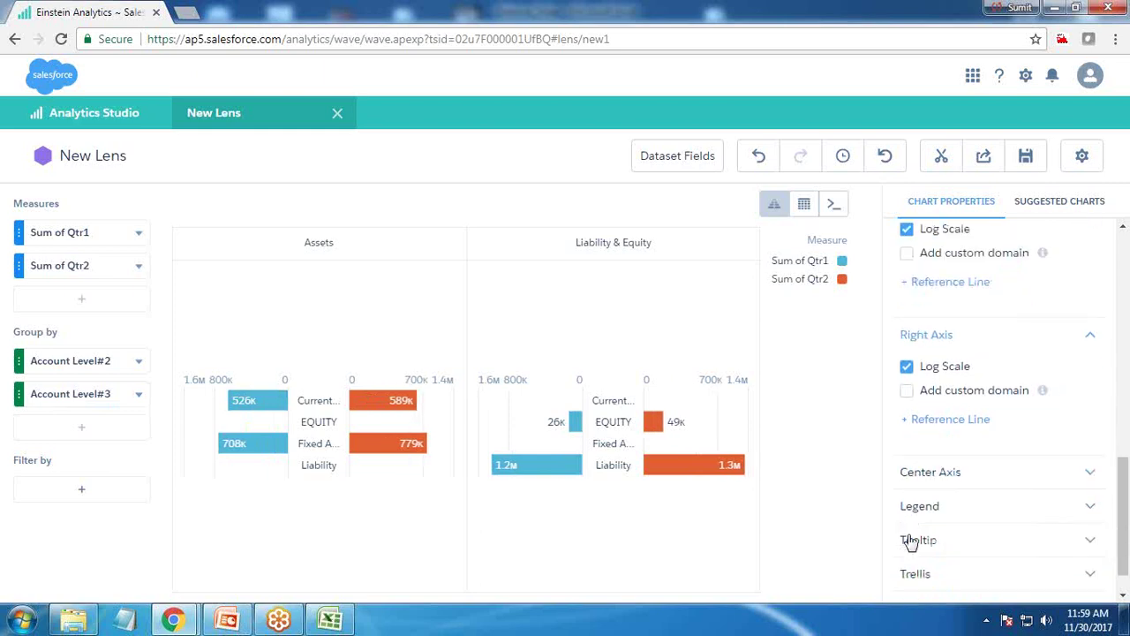
left_click(932, 439)
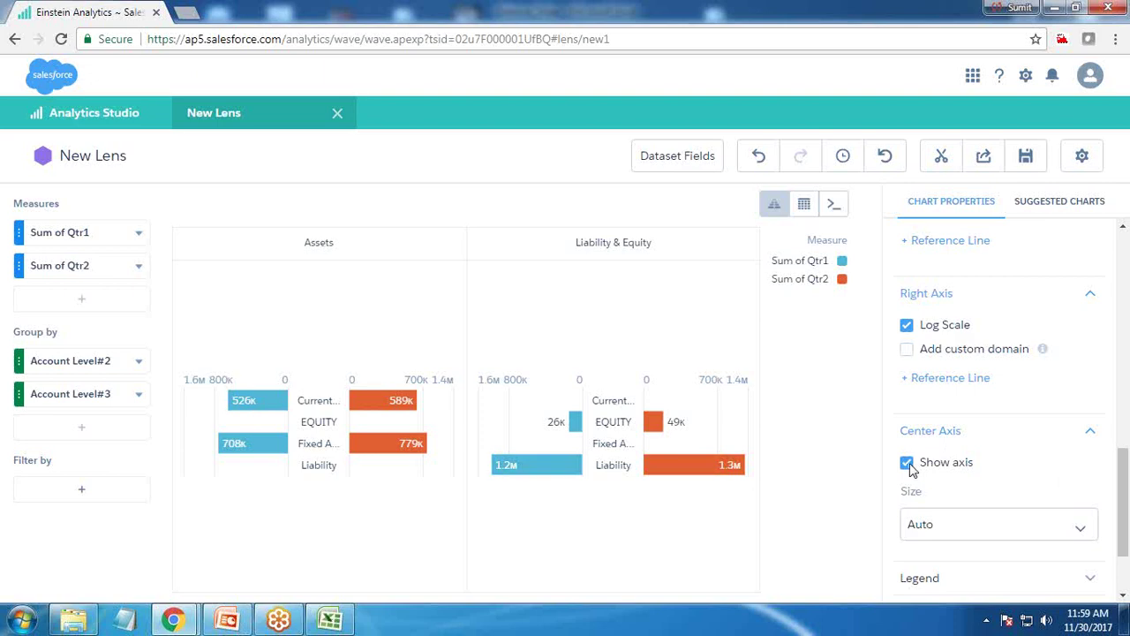
left_click(909, 466)
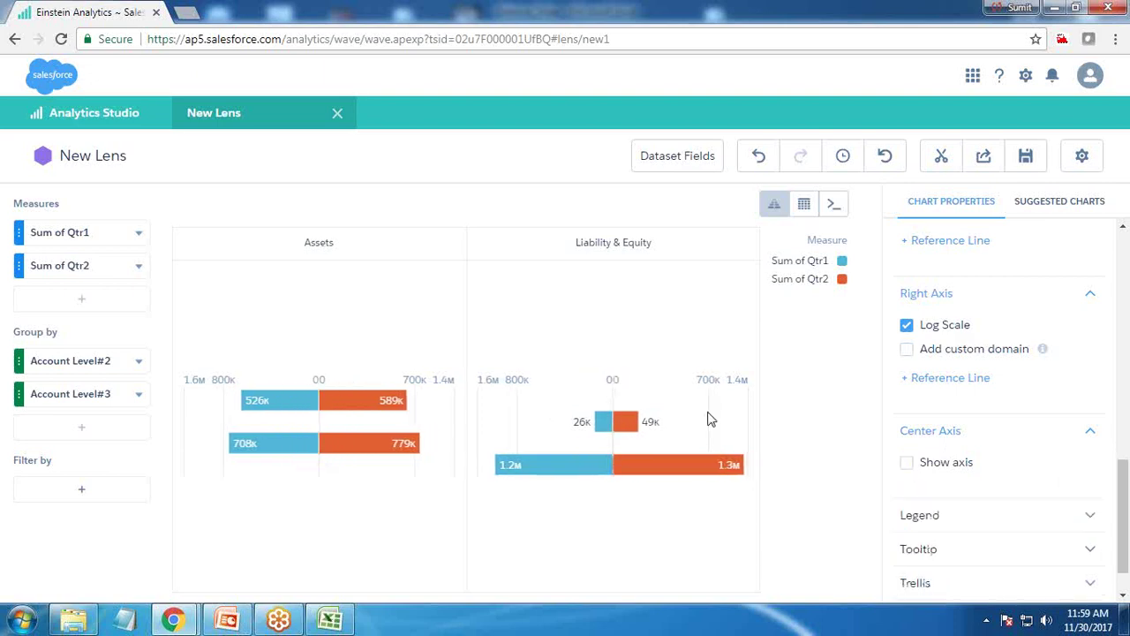
mouse_move(328, 406)
mouse_move(289, 424)
- Hide the chart's legend header and set the legend position to bottom-center
scroll(943, 468, "down", 1)
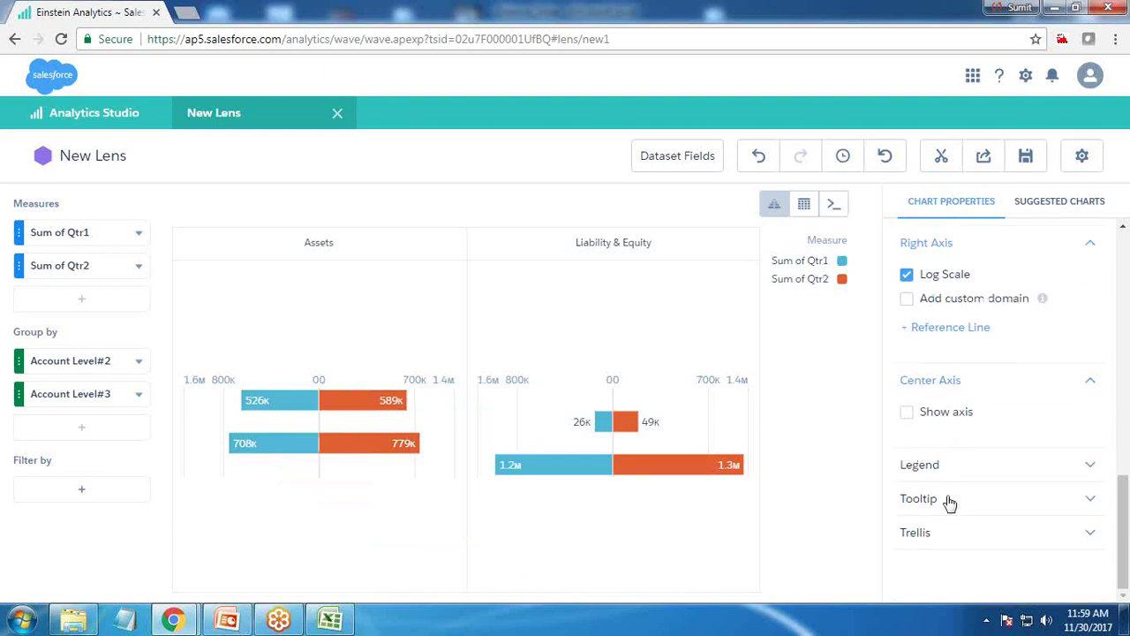
left_click(936, 464)
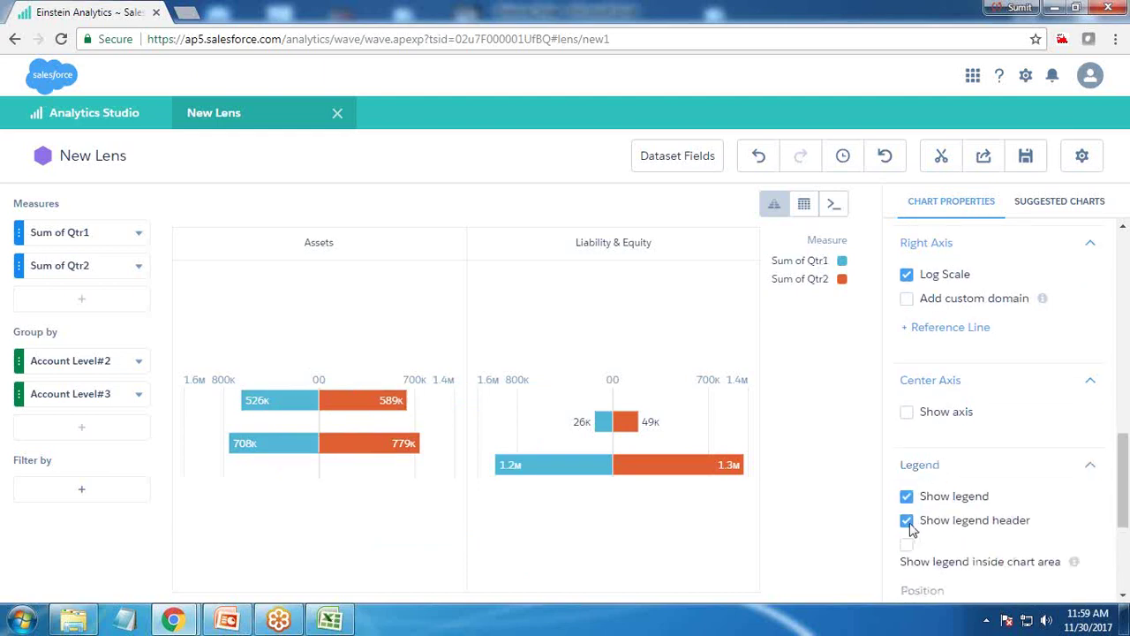
left_click(908, 521)
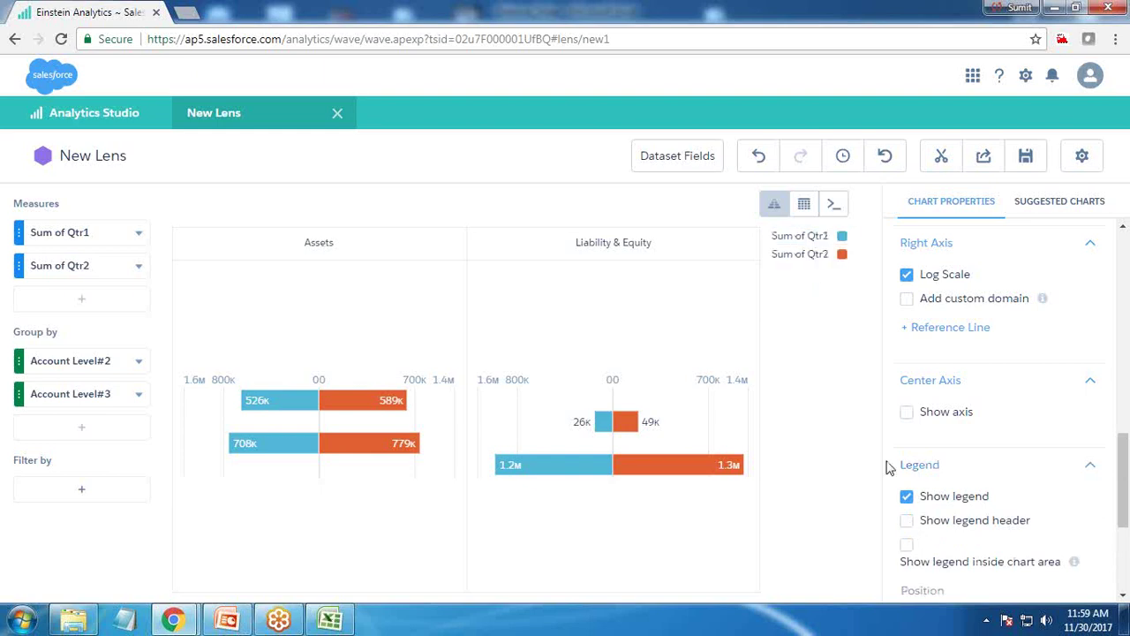
scroll(998, 450, "down", 3)
left_click(951, 379)
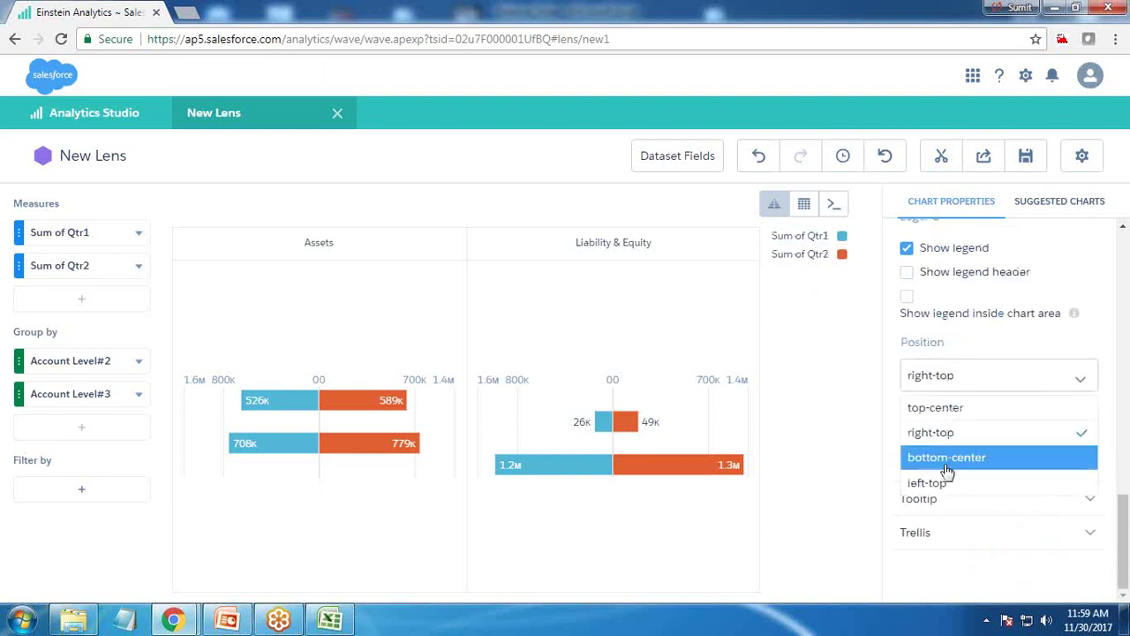
left_click(945, 467)
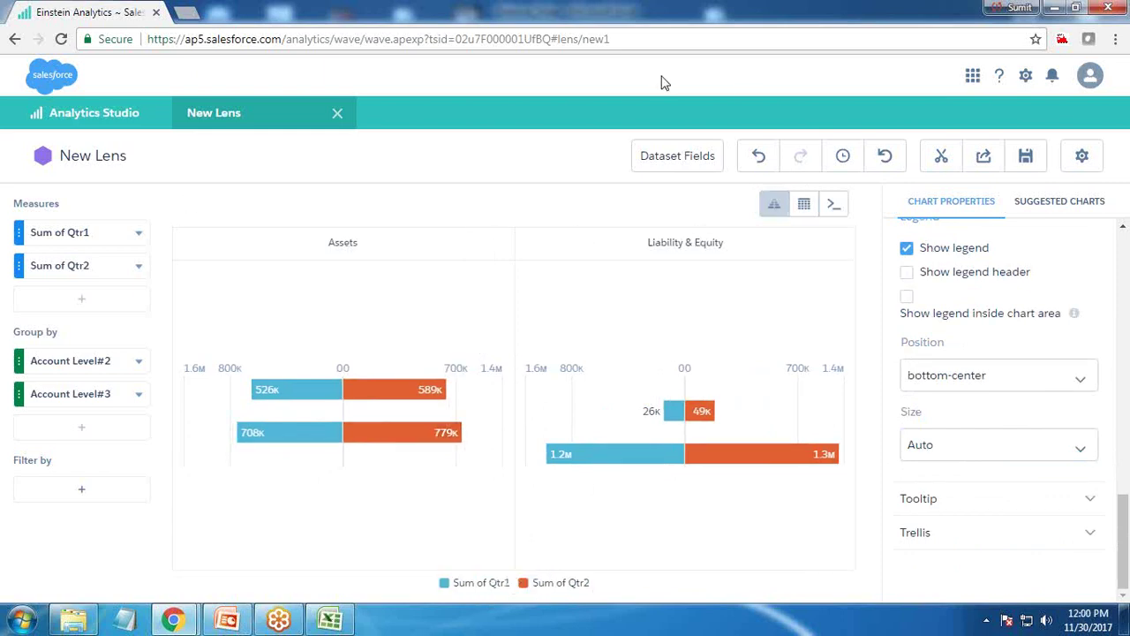
- Clip the pyramid chart to the dashboard designer with the display label Step1, and return to the lens
left_click(939, 159)
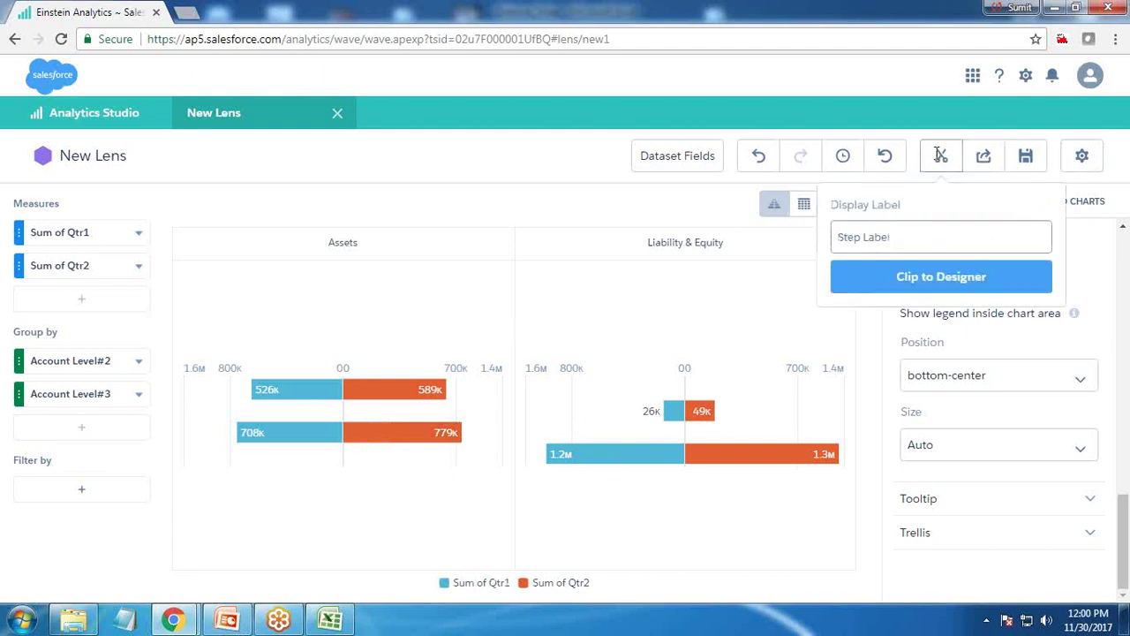
type("Step1")
key("Return")
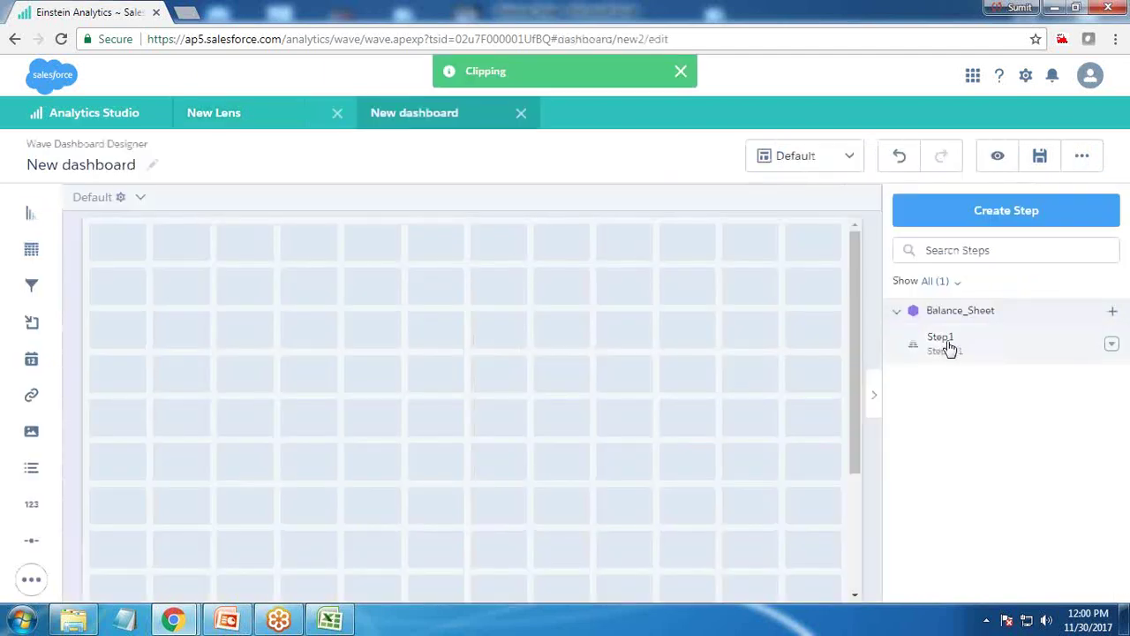
left_click(269, 113)
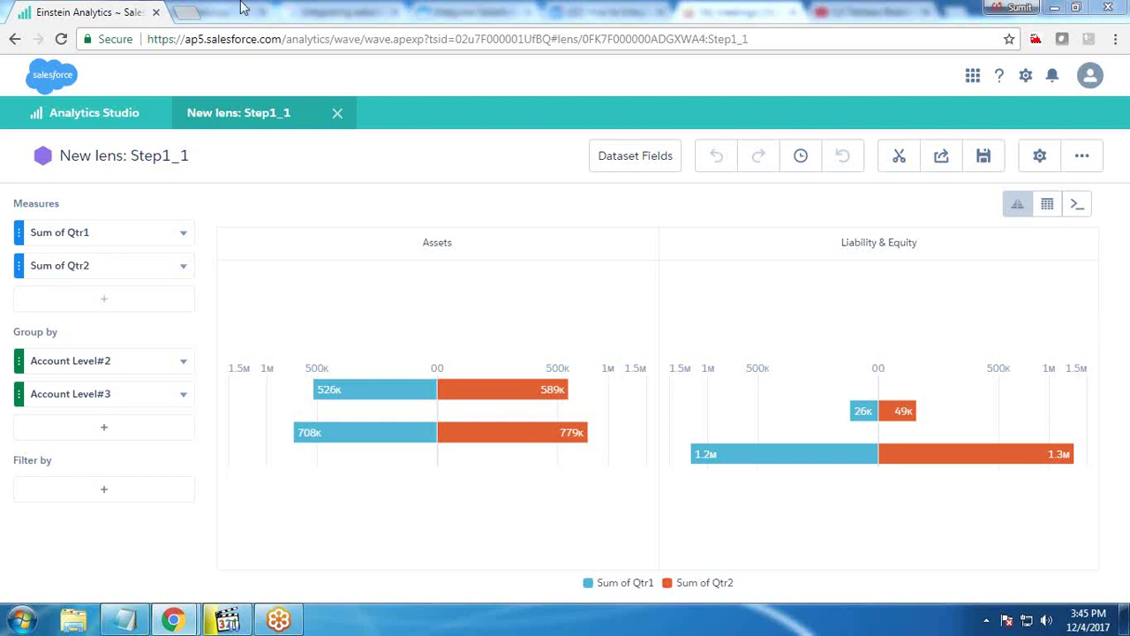
- Close the Step1_1 lens, explore the Balance_Sheet dataset in a new lens, and group it by Account Level#1, Account Level#2 and Account Level#3
left_click(337, 112)
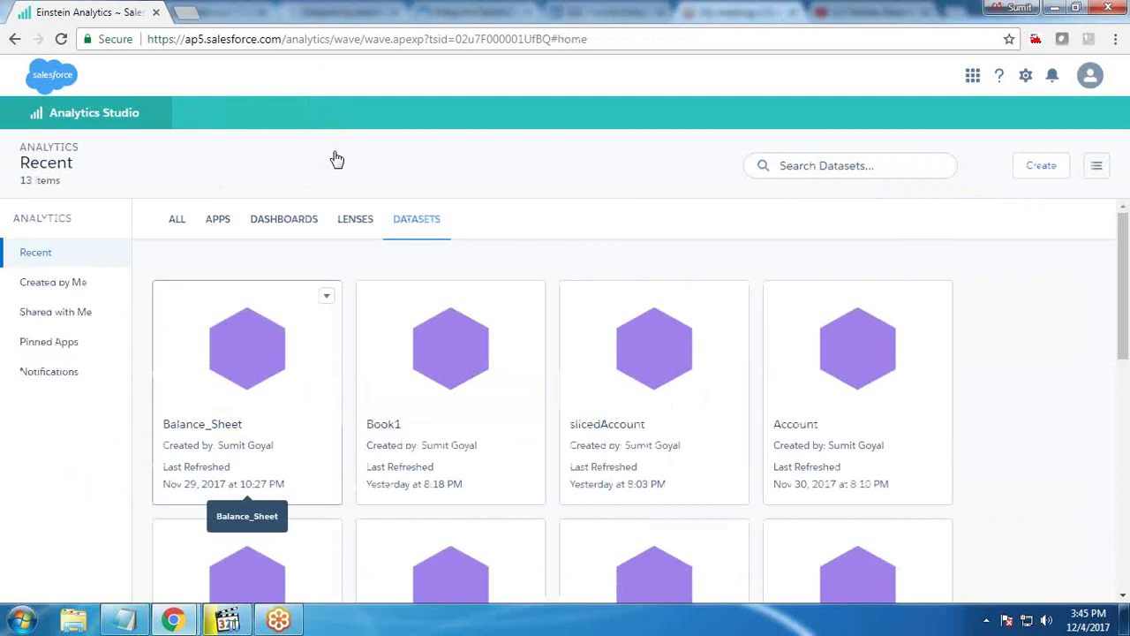
left_click(265, 348)
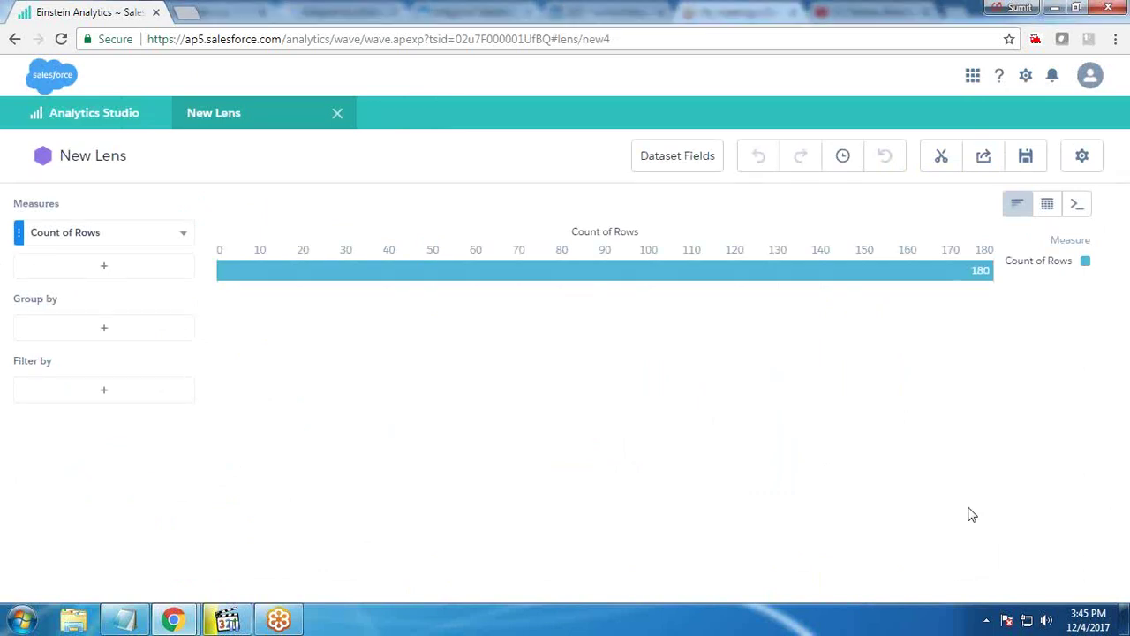
left_click(106, 328)
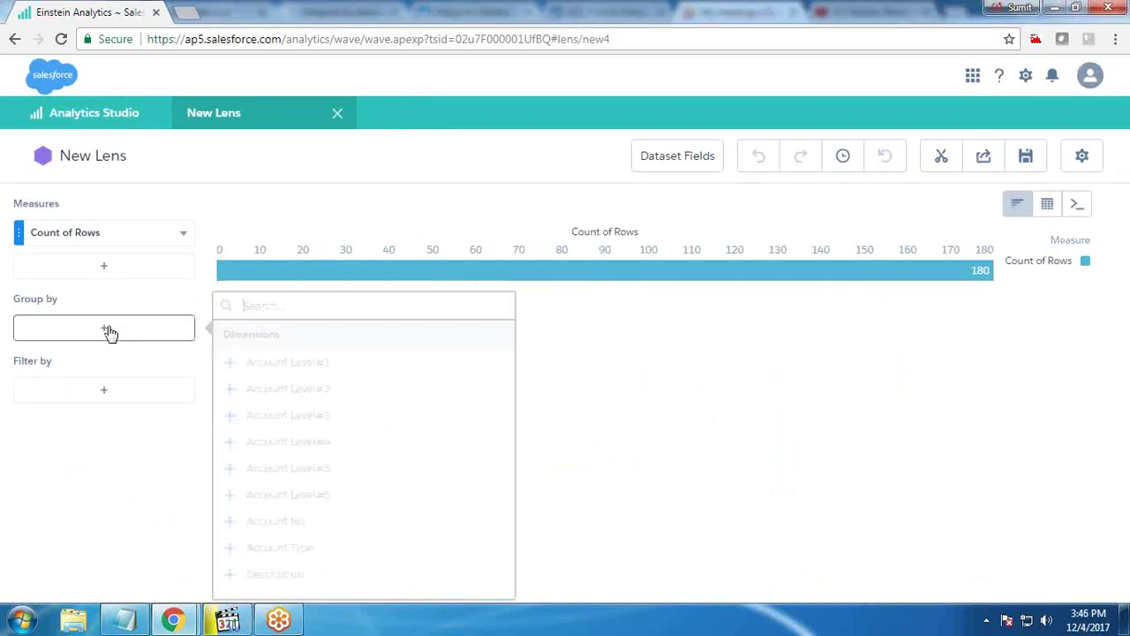
left_click(231, 364)
left_click(109, 371)
left_click(298, 406)
left_click(113, 400)
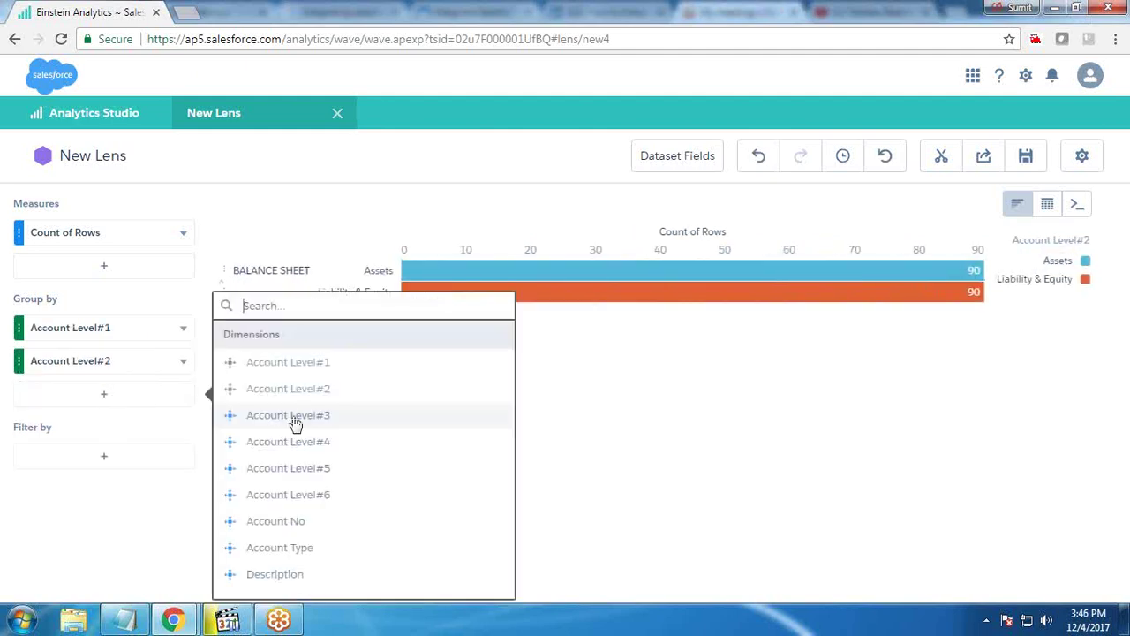
left_click(293, 415)
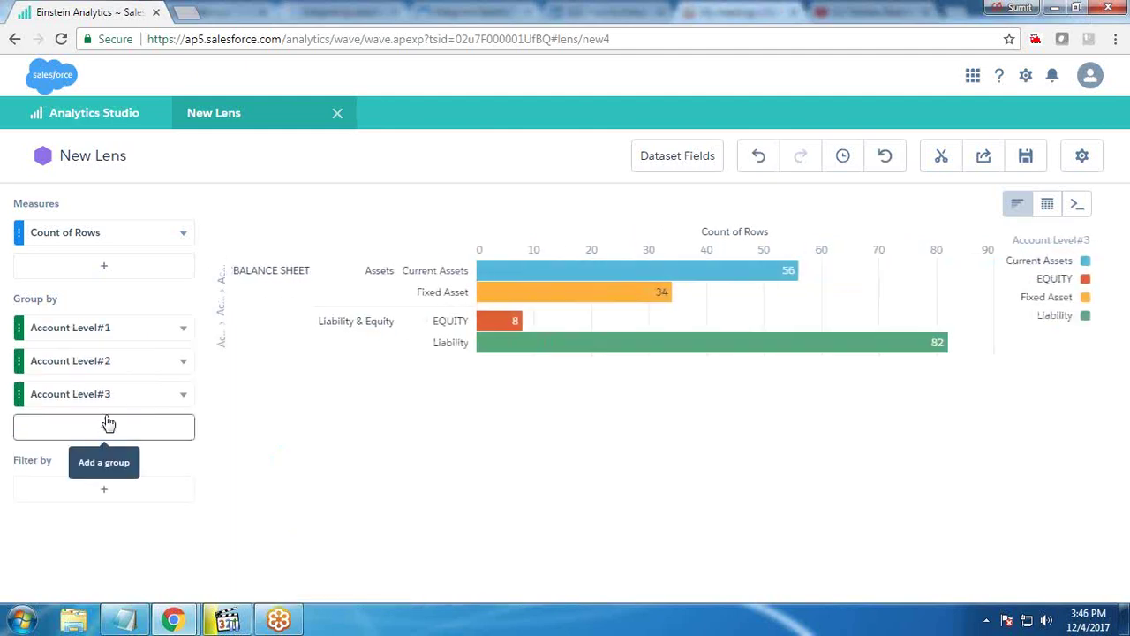
- Add Account Level#4 as a fourth grouping and delete that grouping again
left_click(106, 424)
left_click(49, 416)
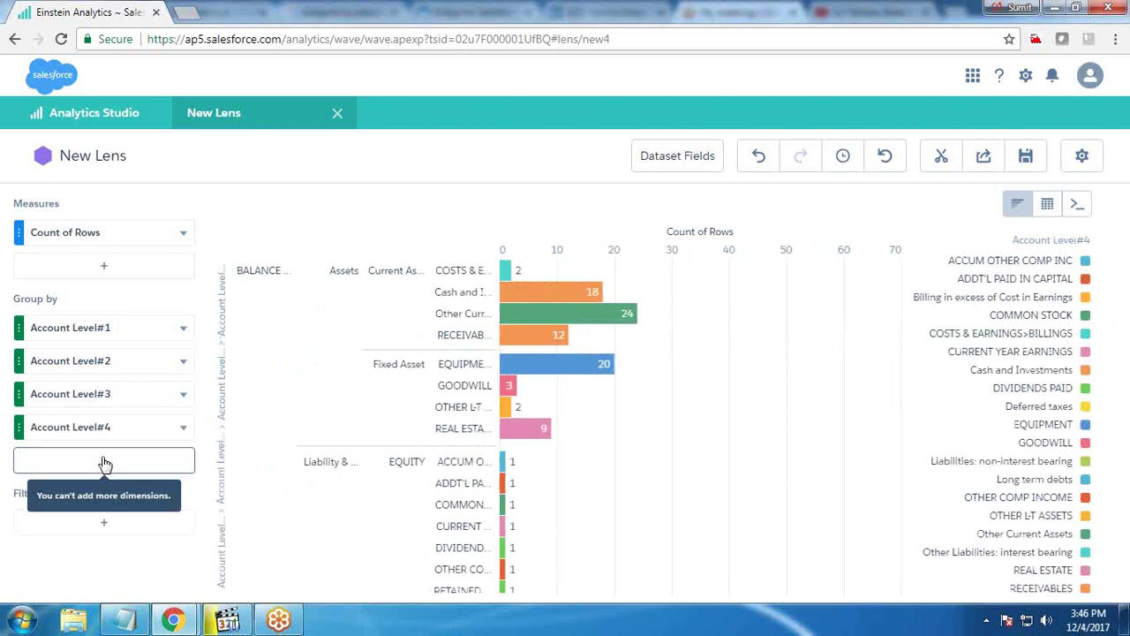
left_click(183, 427)
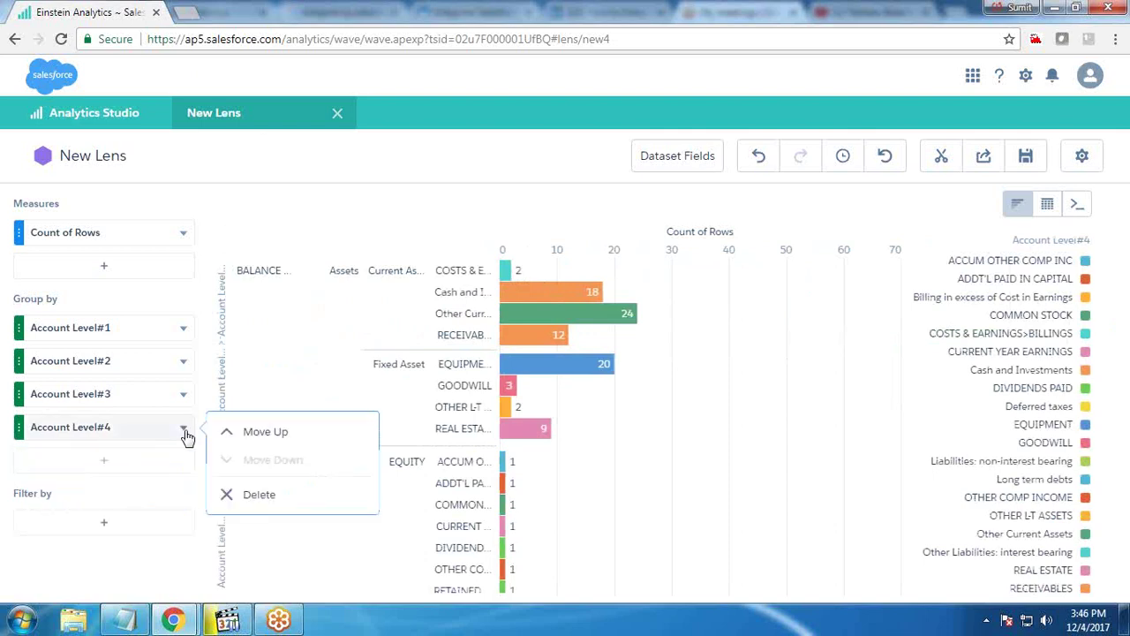
left_click(253, 495)
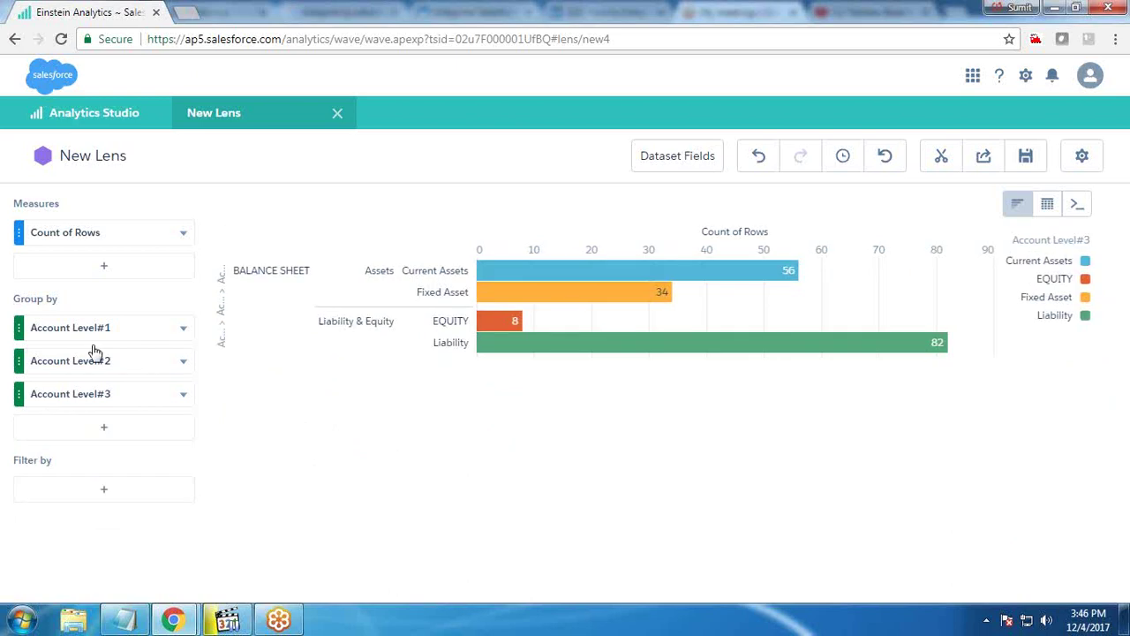
- Replace the row count measure with Sum of Qtr1 and add Sum of Qtr2 as a second measure
left_click(91, 236)
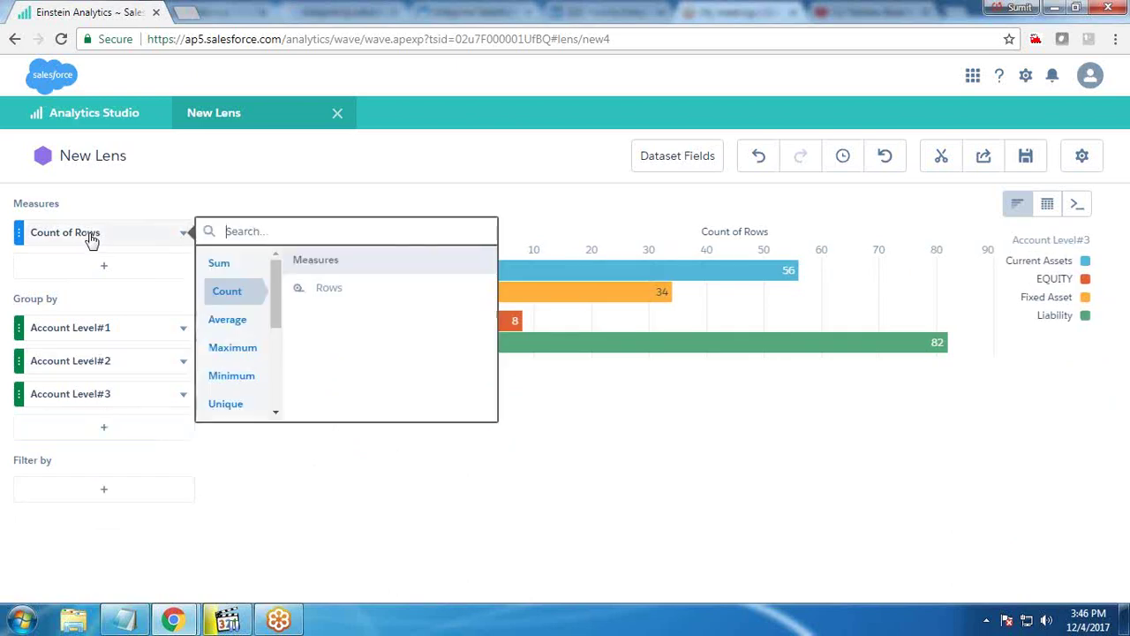
left_click(219, 265)
left_click(328, 291)
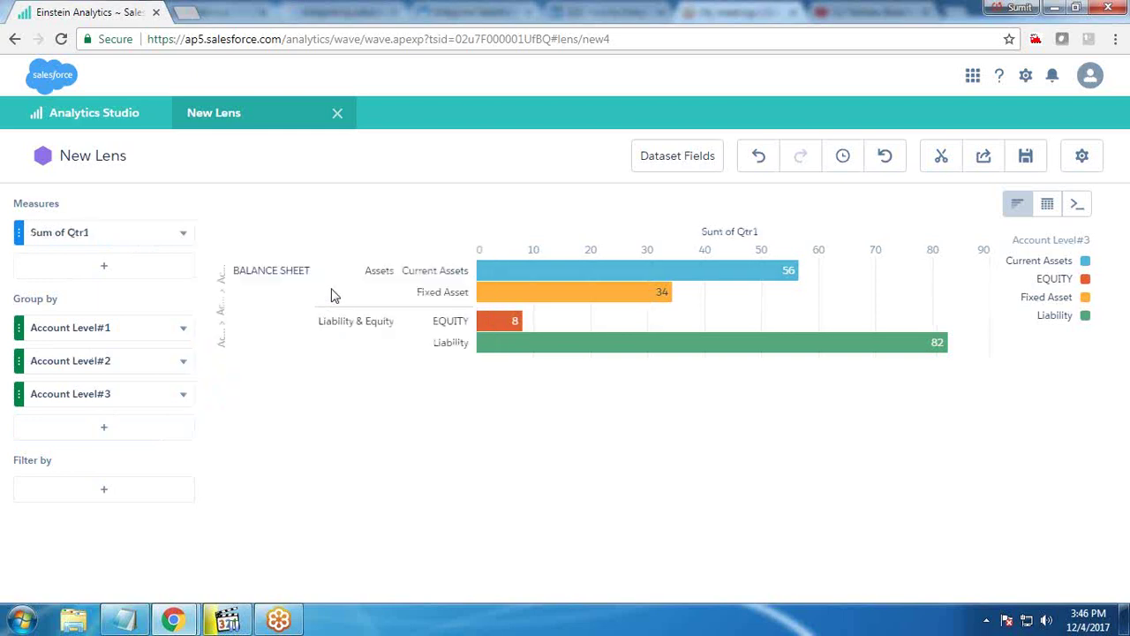
left_click(97, 269)
left_click(357, 343)
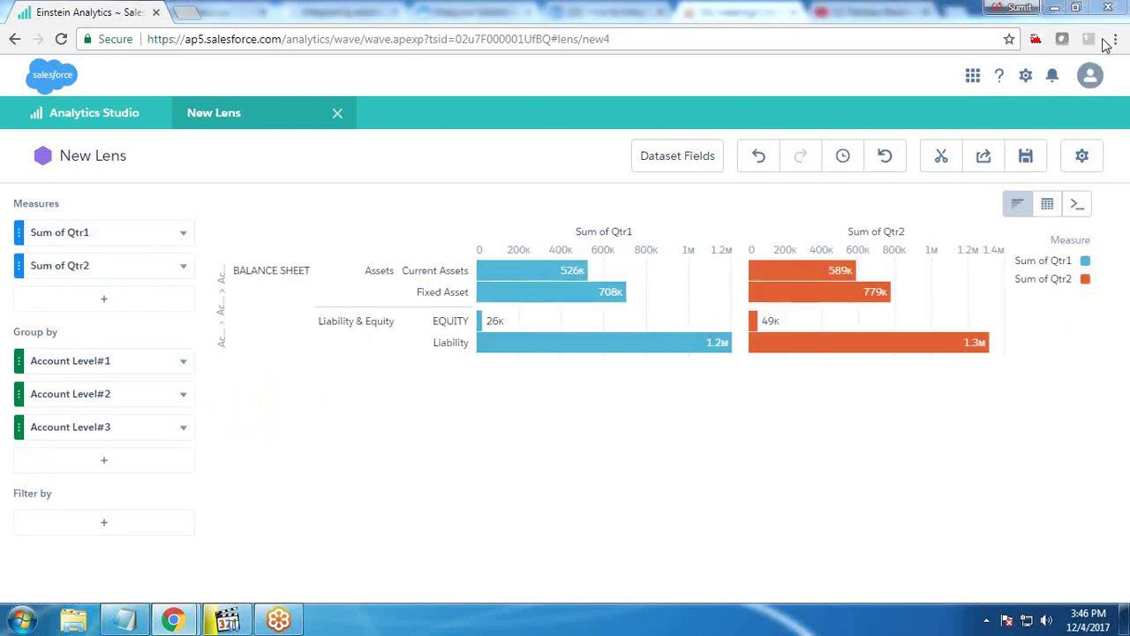
- Display the lens as a compare table and open the Sum of Qtr2 column for editing
left_click(1047, 206)
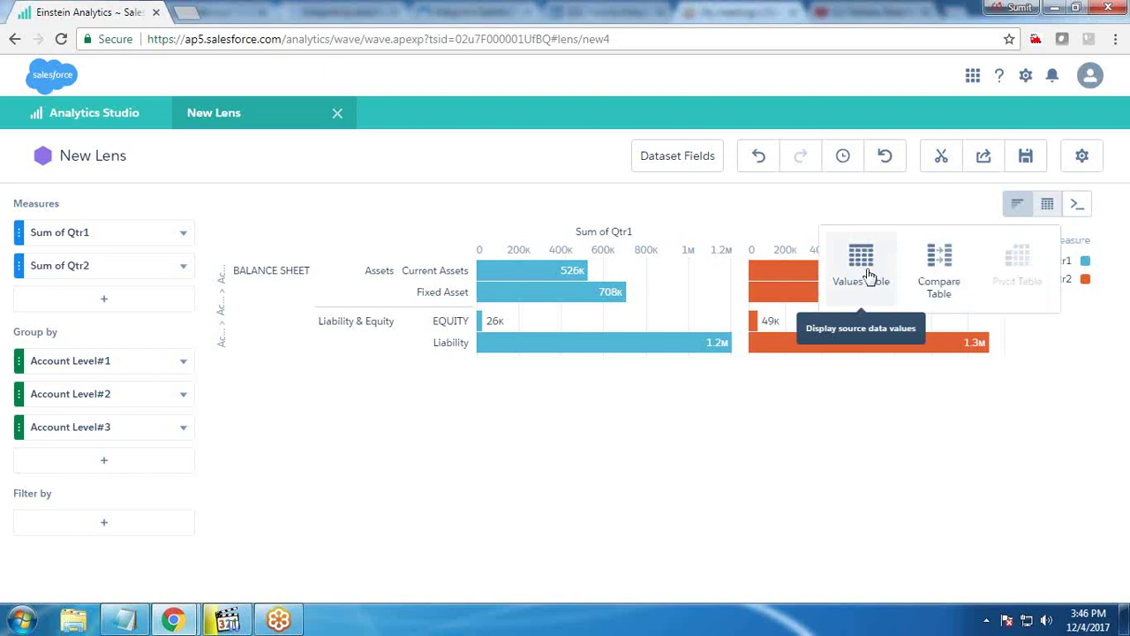
left_click(941, 269)
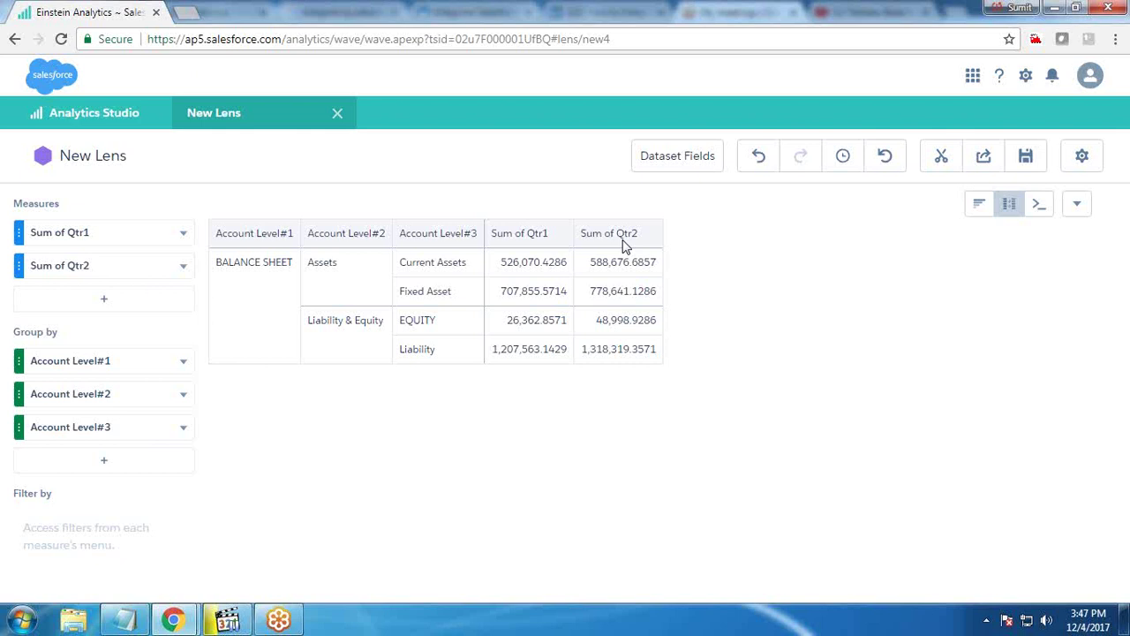
left_click(185, 272)
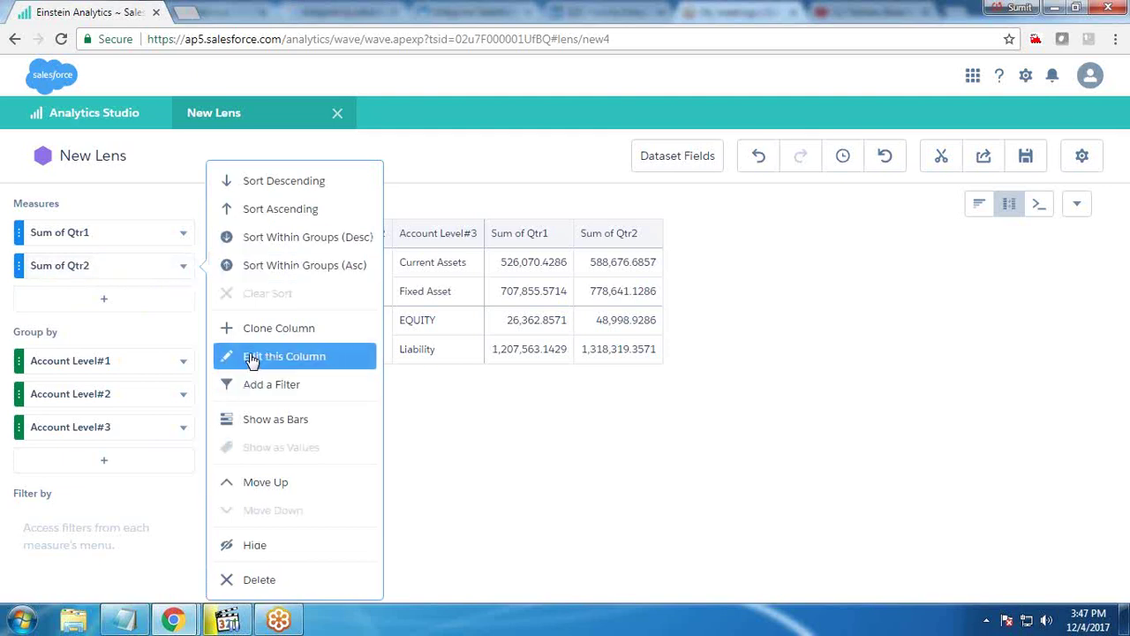
left_click(253, 359)
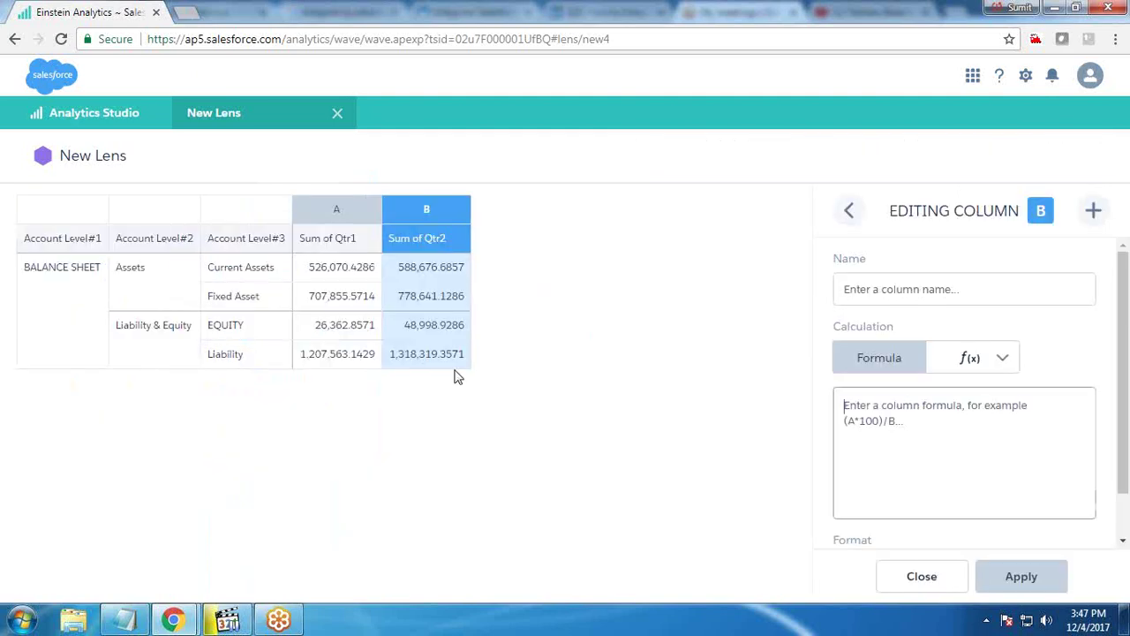
- Add column C named "% of Total QTR1" and choose the Percentage of Group function for its calculation
left_click(1093, 210)
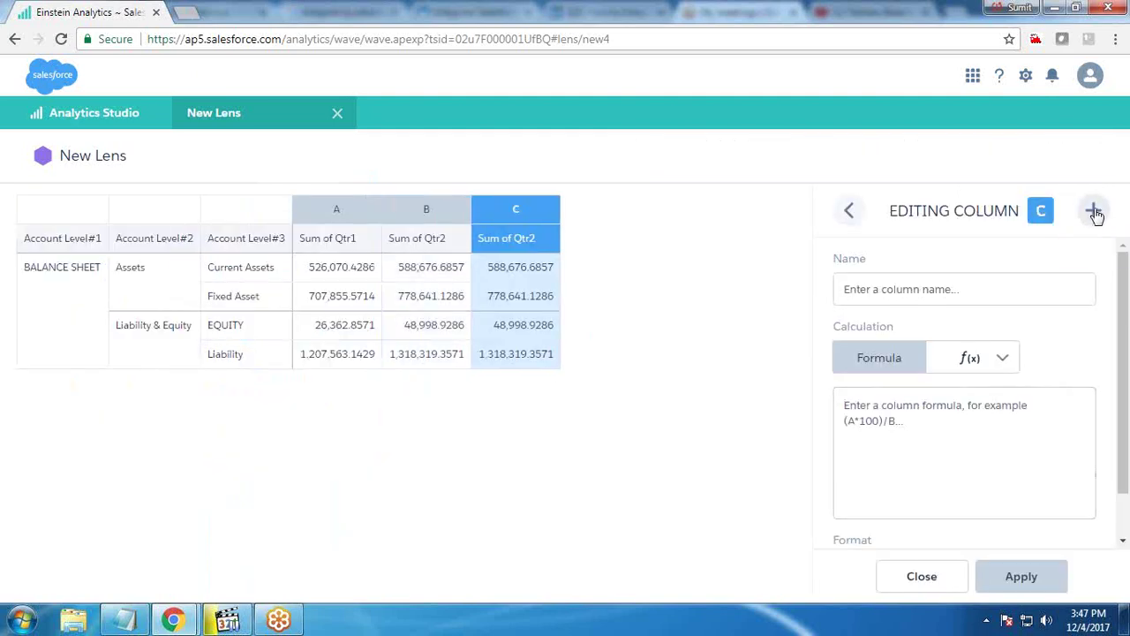
left_click(902, 289)
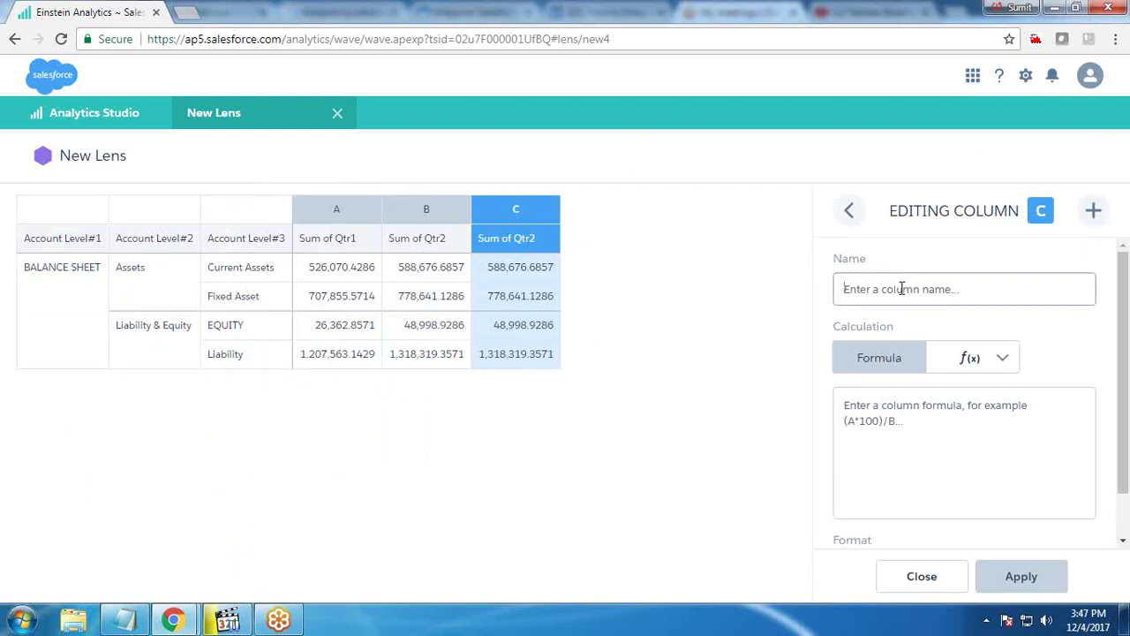
type("% of Total QTR1")
left_click(949, 358)
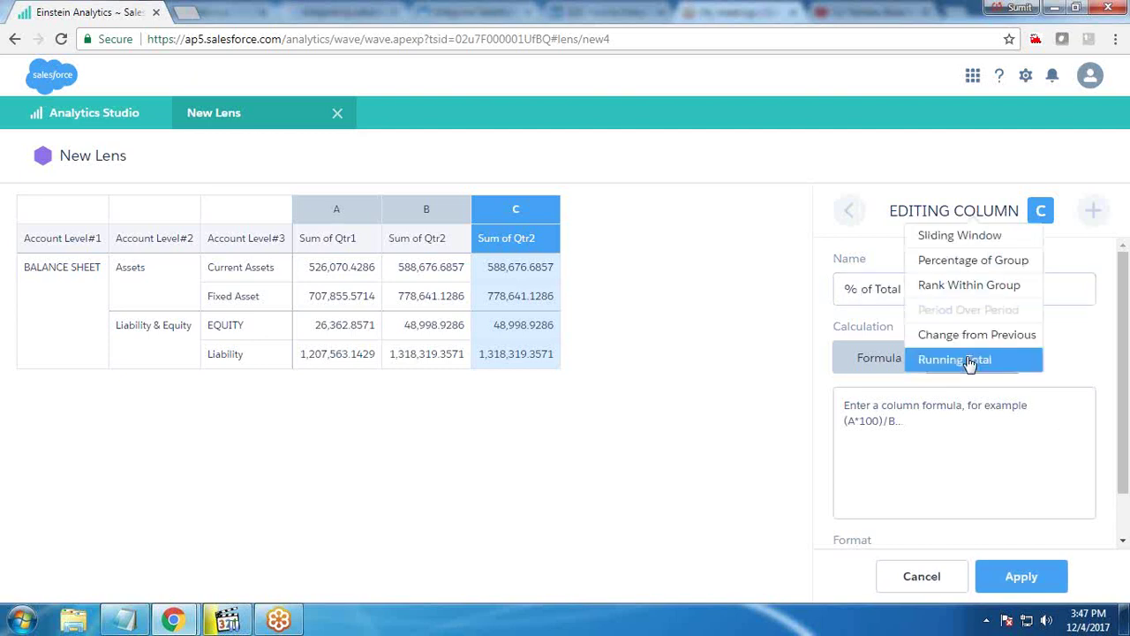
left_click(967, 269)
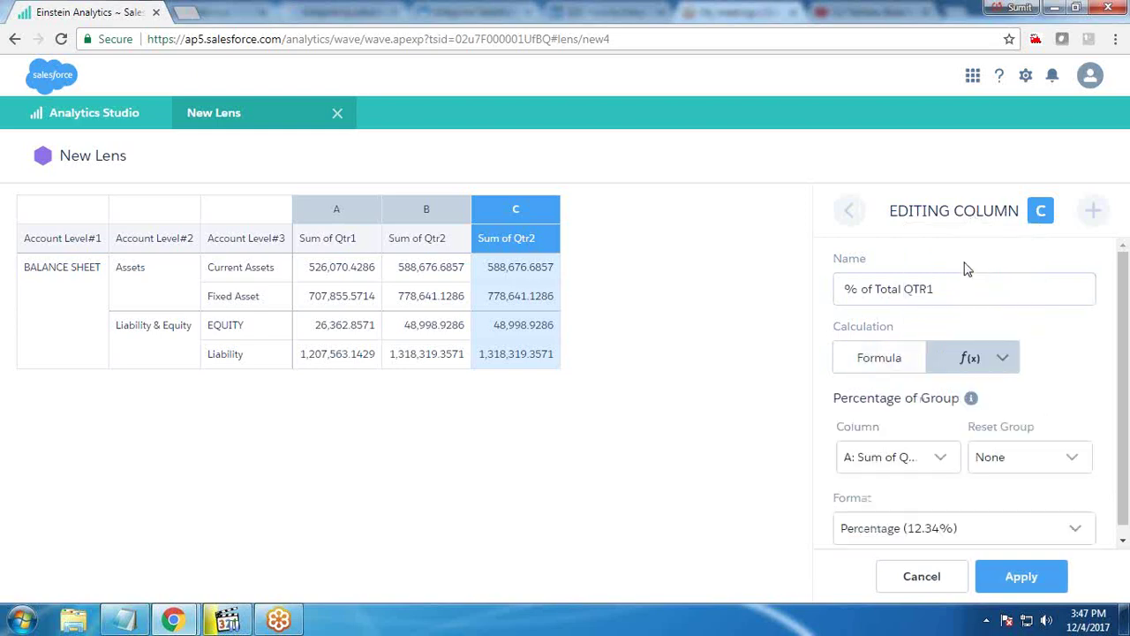
- Calculate column C from Sum of Qtr1 with the reset group Account Level#2 and Percentage (12.34%) format, and apply it
left_click(996, 459)
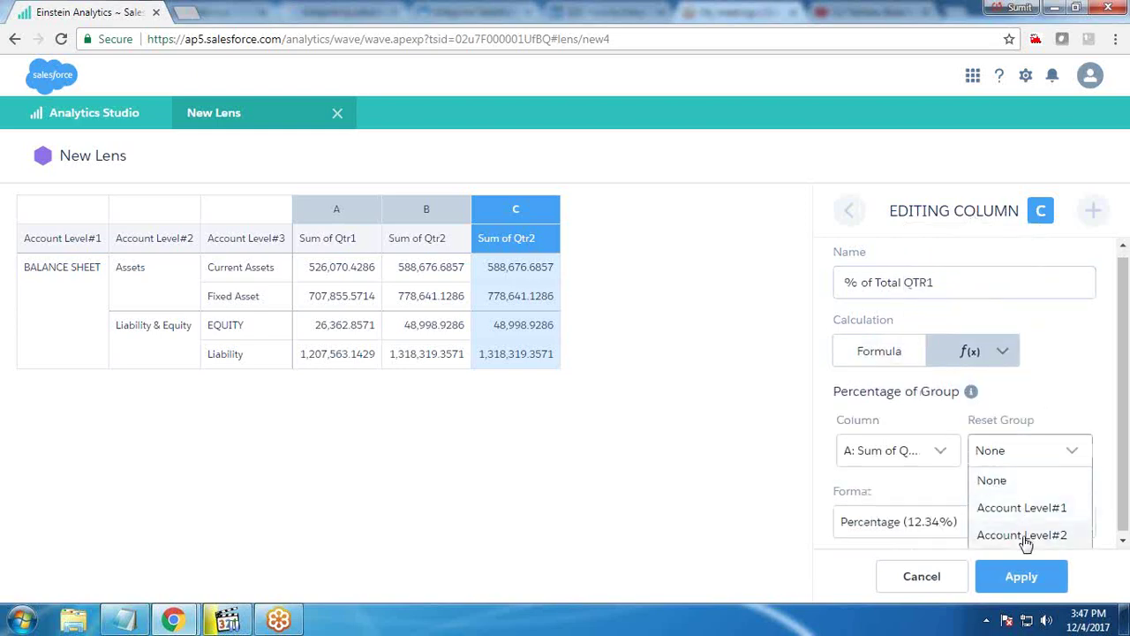
left_click(1024, 536)
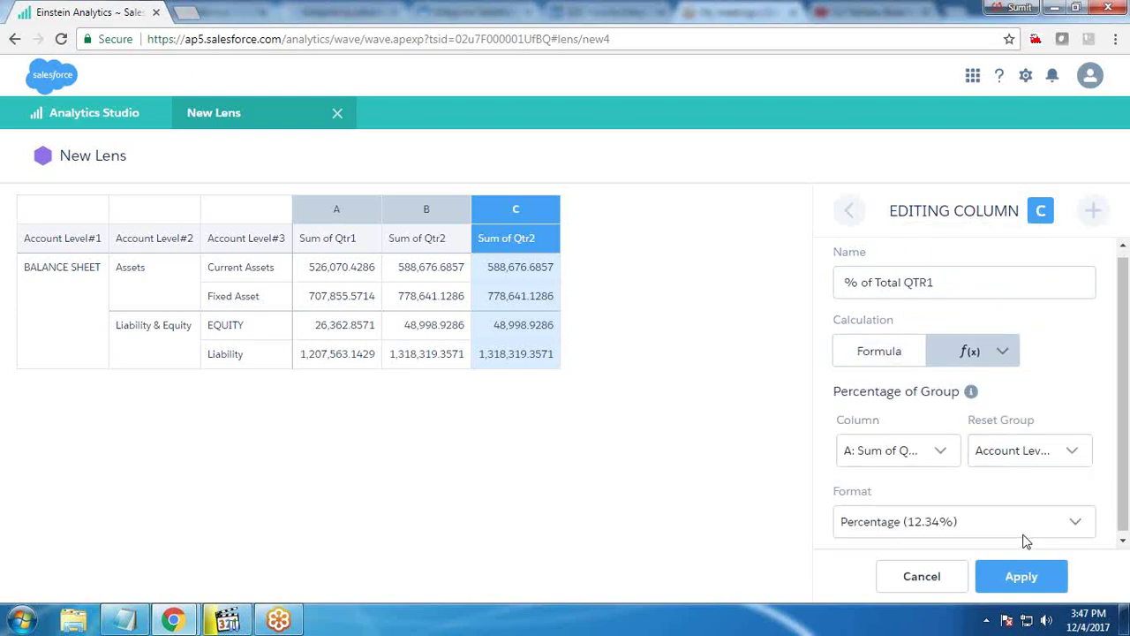
left_click(923, 457)
left_click(901, 482)
left_click(974, 530)
left_click(926, 541)
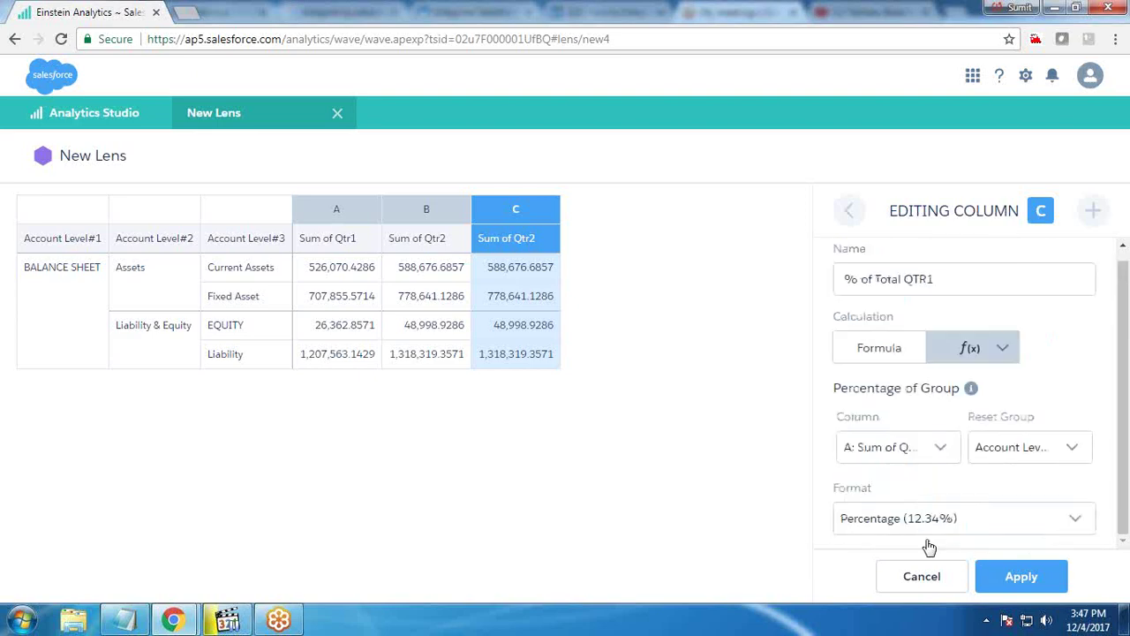
left_click(1011, 579)
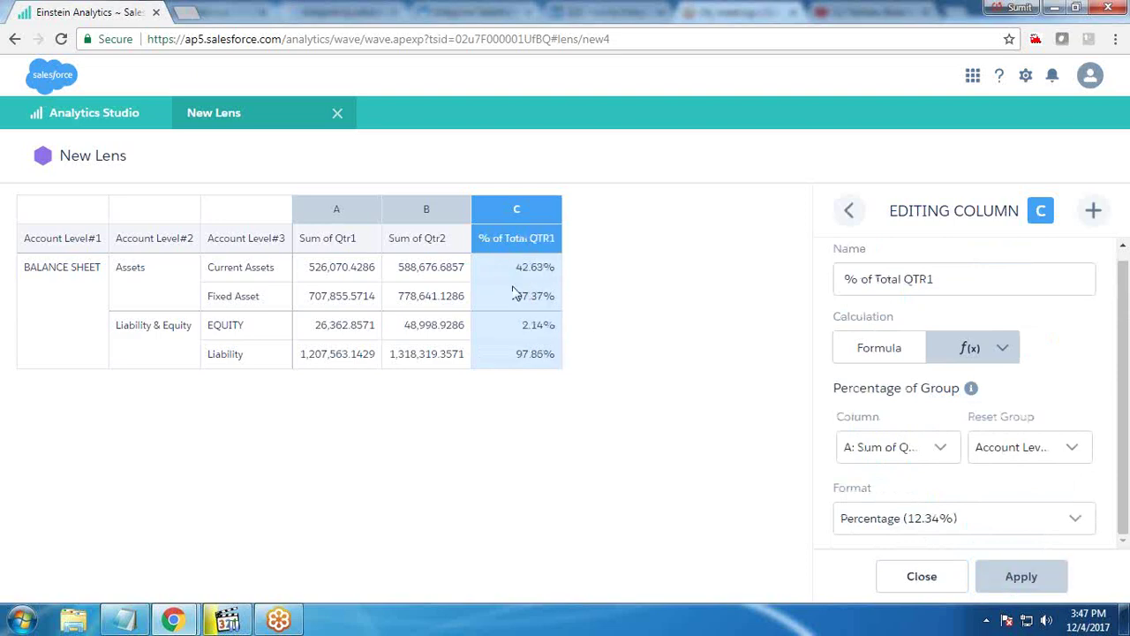
- Add column D, rename it "% of Total QTR2", and choose the Percentage of Group function for its calculation
left_click(1094, 212)
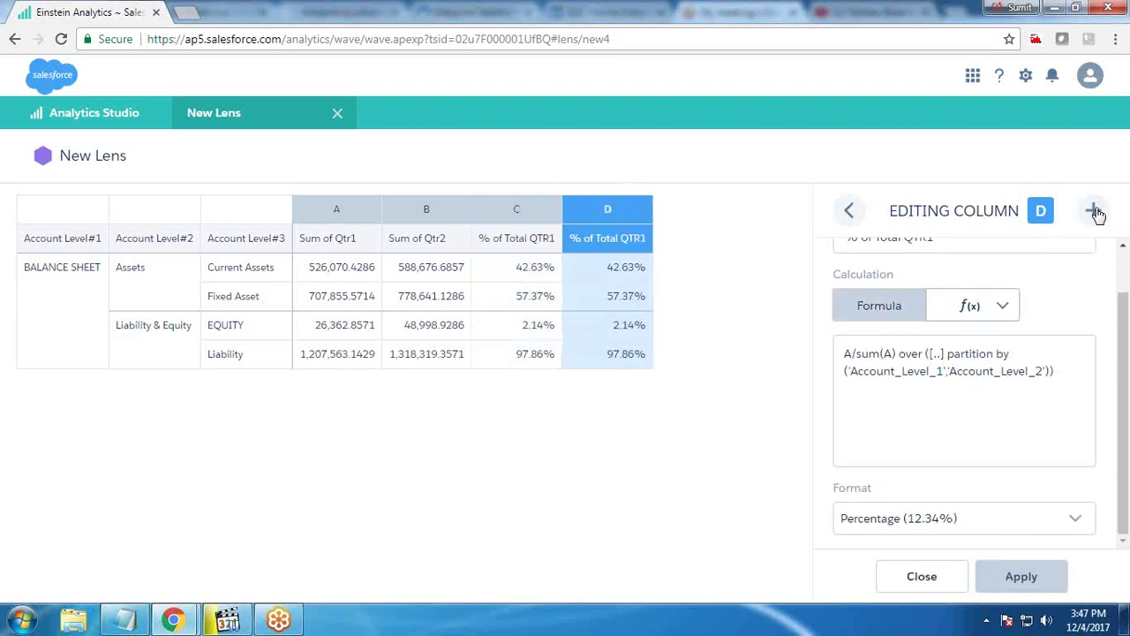
scroll(941, 328, "up", 1)
left_click(936, 288)
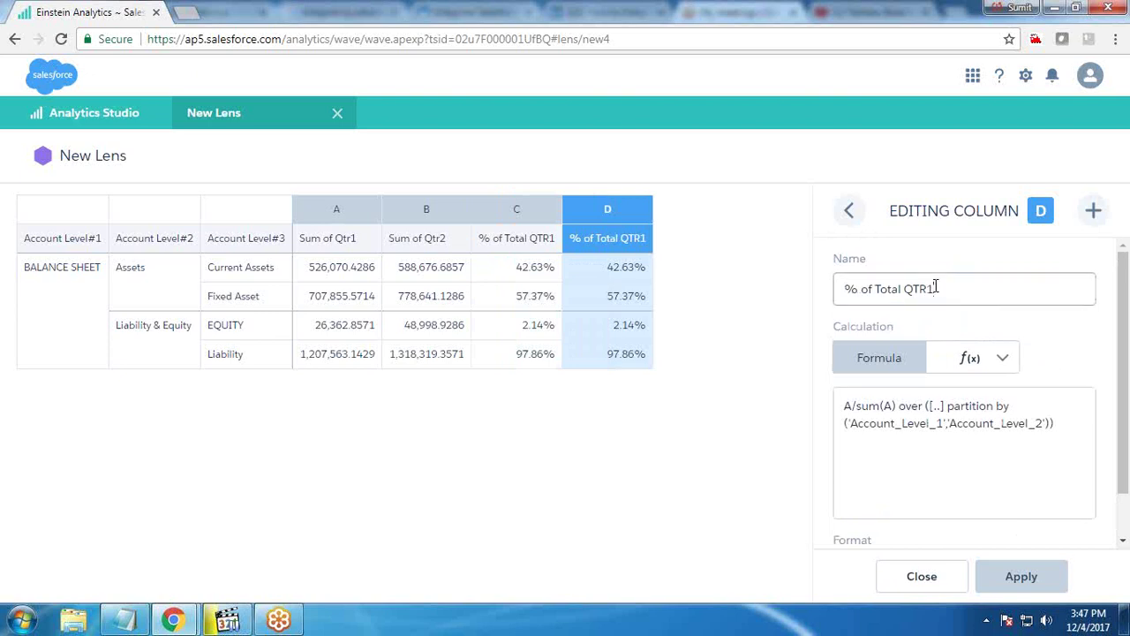
key("BackSpace")
type("2")
left_click(1002, 359)
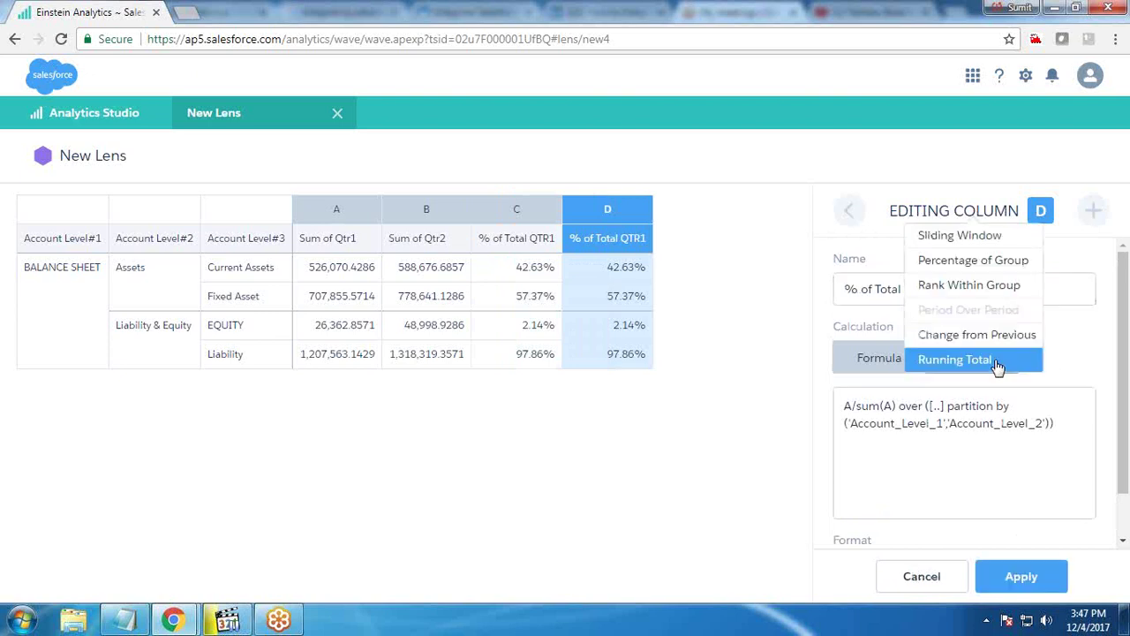
left_click(967, 263)
- Calculate column D from Sum of Qtr2 with the reset group Account Level#2, and apply it
left_click(1014, 499)
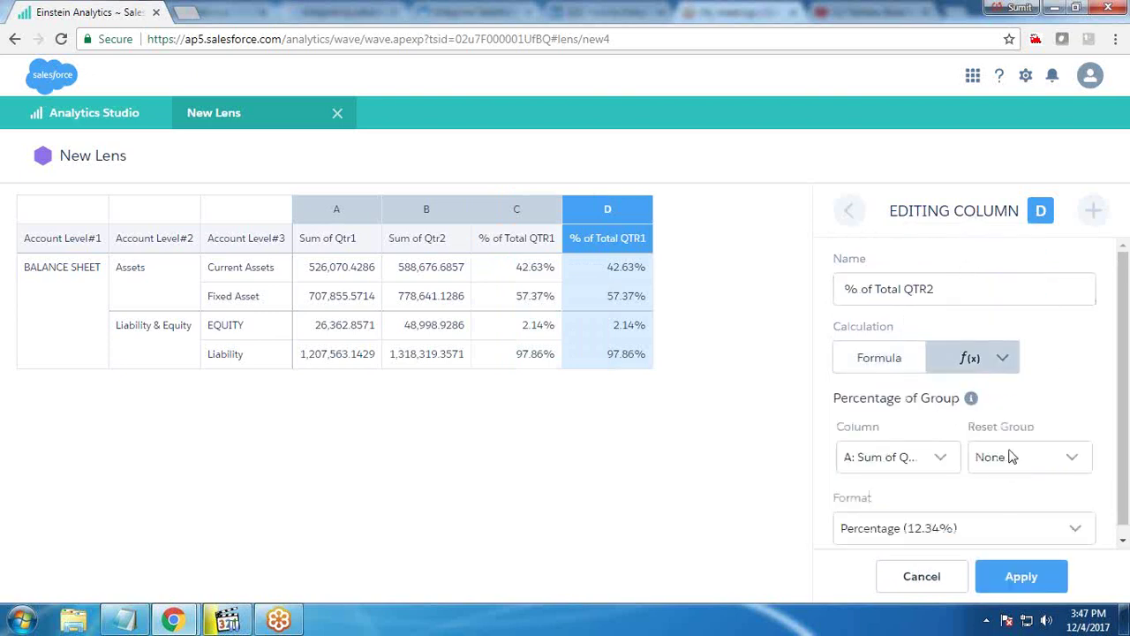
left_click(1014, 457)
left_click(1019, 532)
left_click(904, 451)
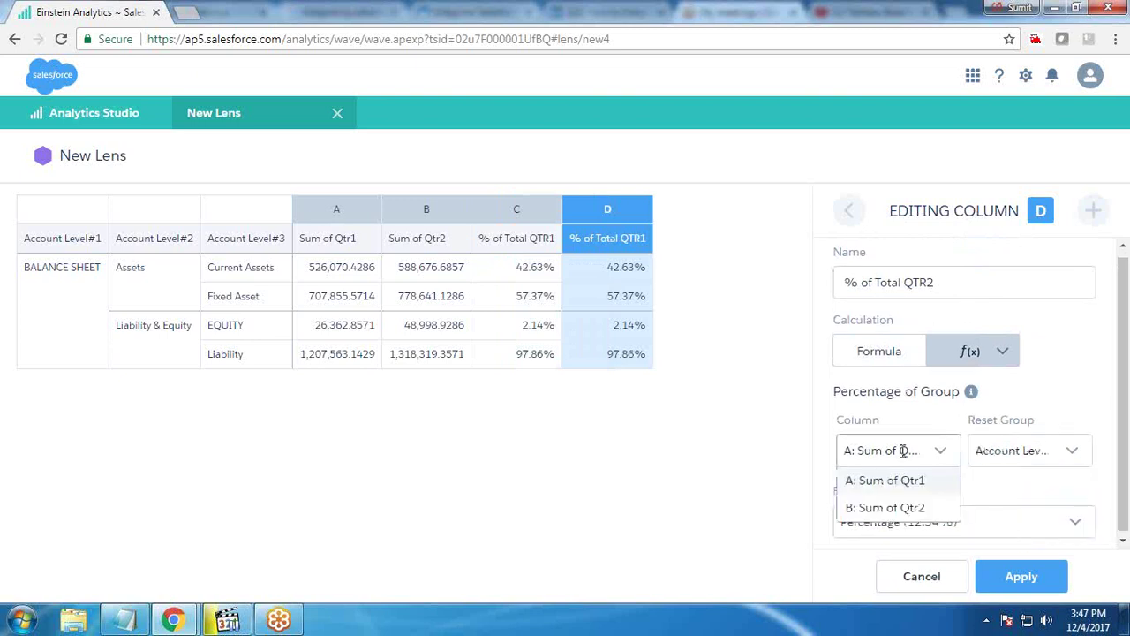
left_click(896, 517)
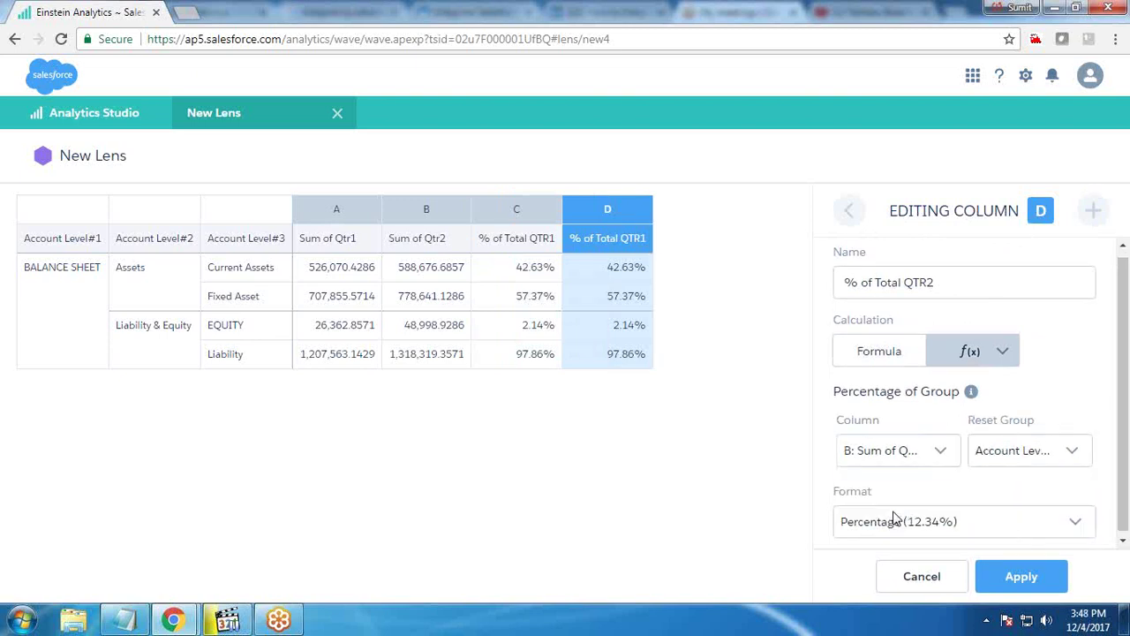
left_click(1015, 576)
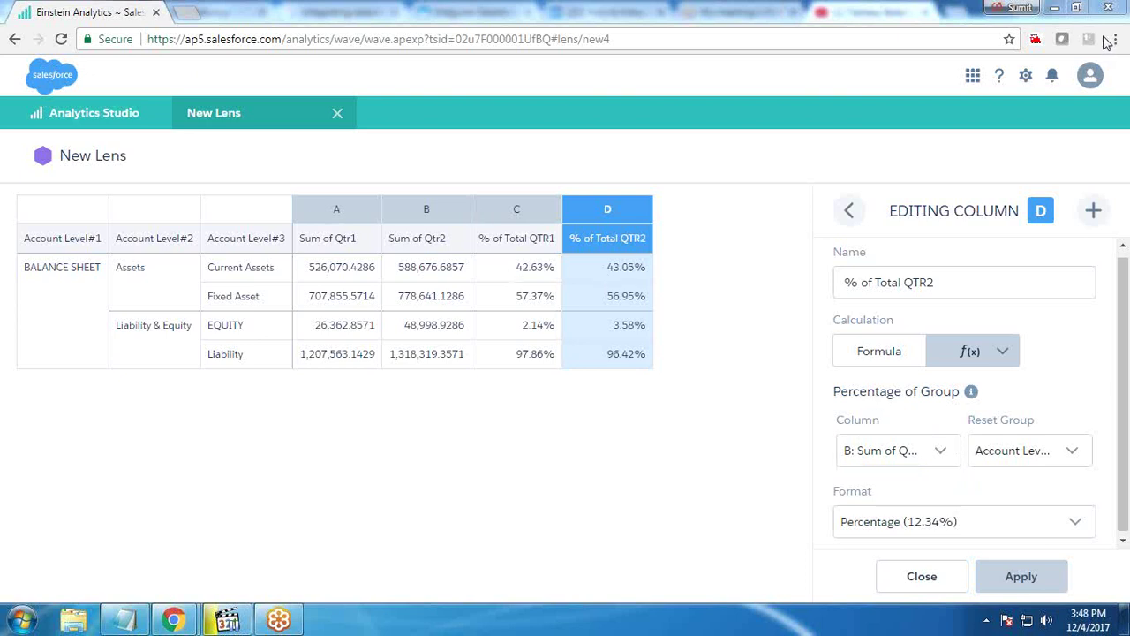
- Format column B, Sum of Qtr2, as Currency with Dollars ($1,234) and apply it
left_click(847, 211)
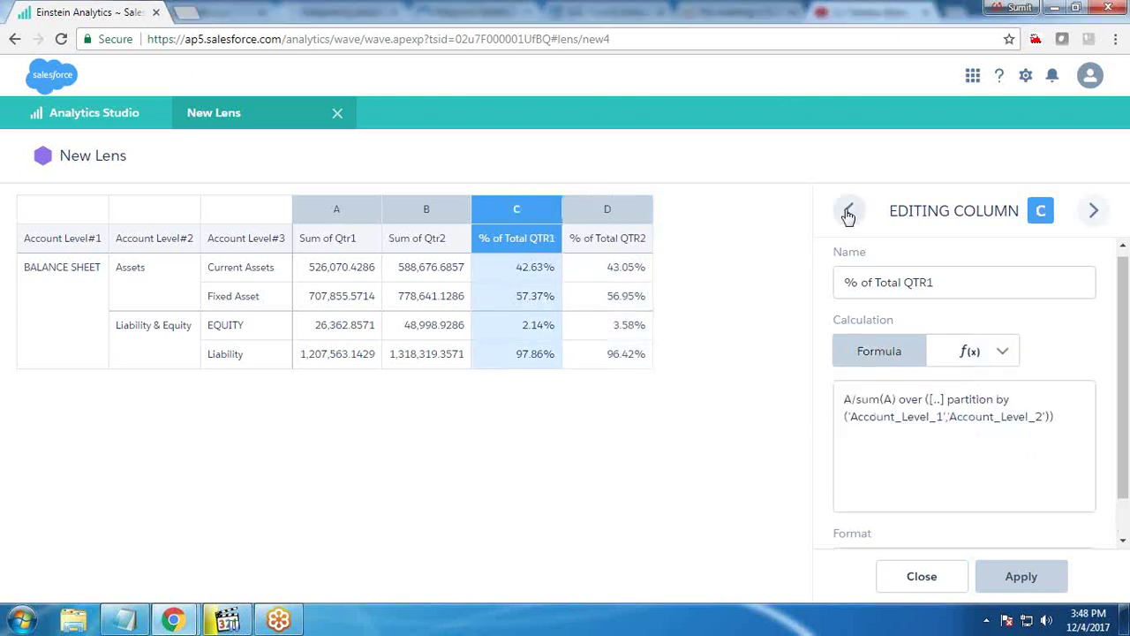
left_click(847, 212)
scroll(916, 522, "down", 2)
left_click(910, 521)
left_click(910, 510)
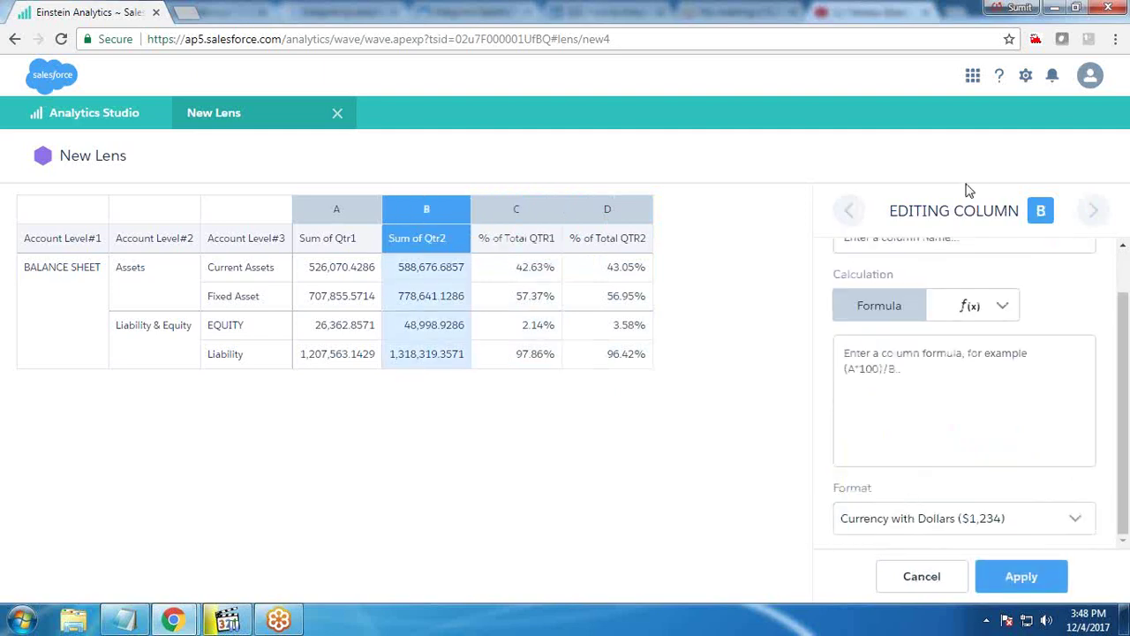
left_click(1024, 590)
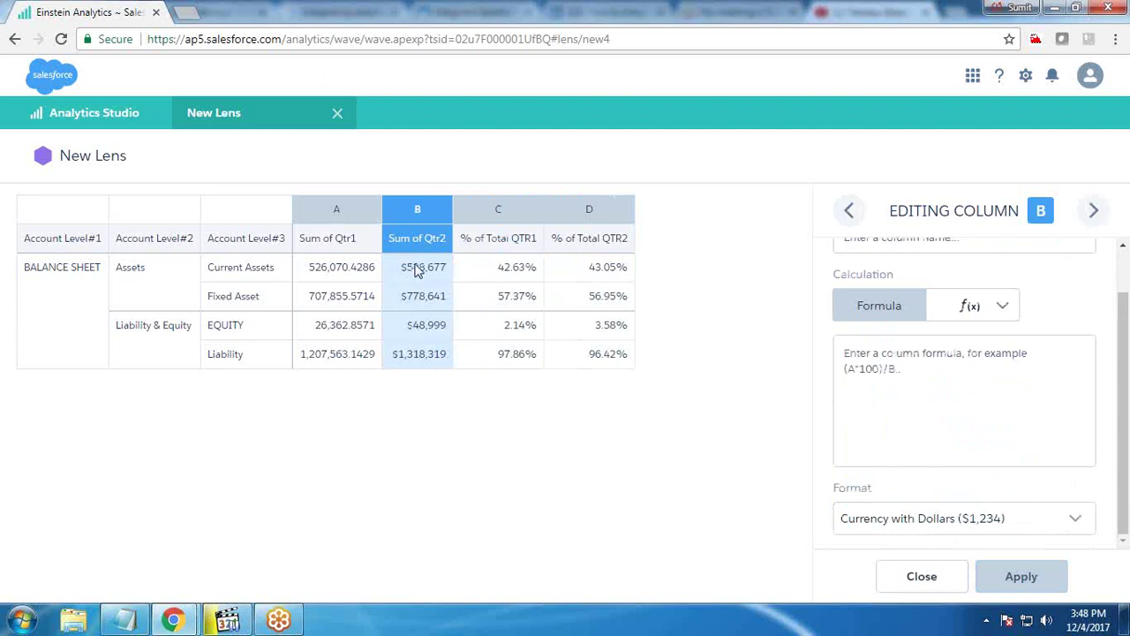
- Format column A, Sum of Qtr1, as Currency with Dollars ($1,234) and apply it
left_click(849, 210)
left_click(919, 522)
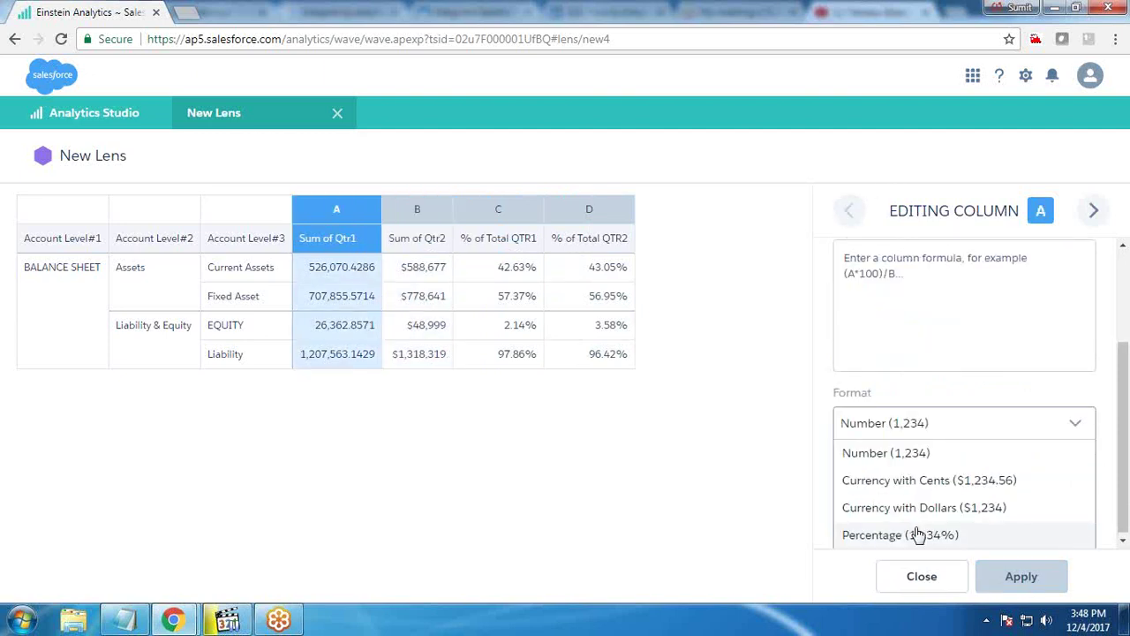
left_click(916, 538)
left_click(914, 523)
left_click(912, 504)
left_click(1002, 572)
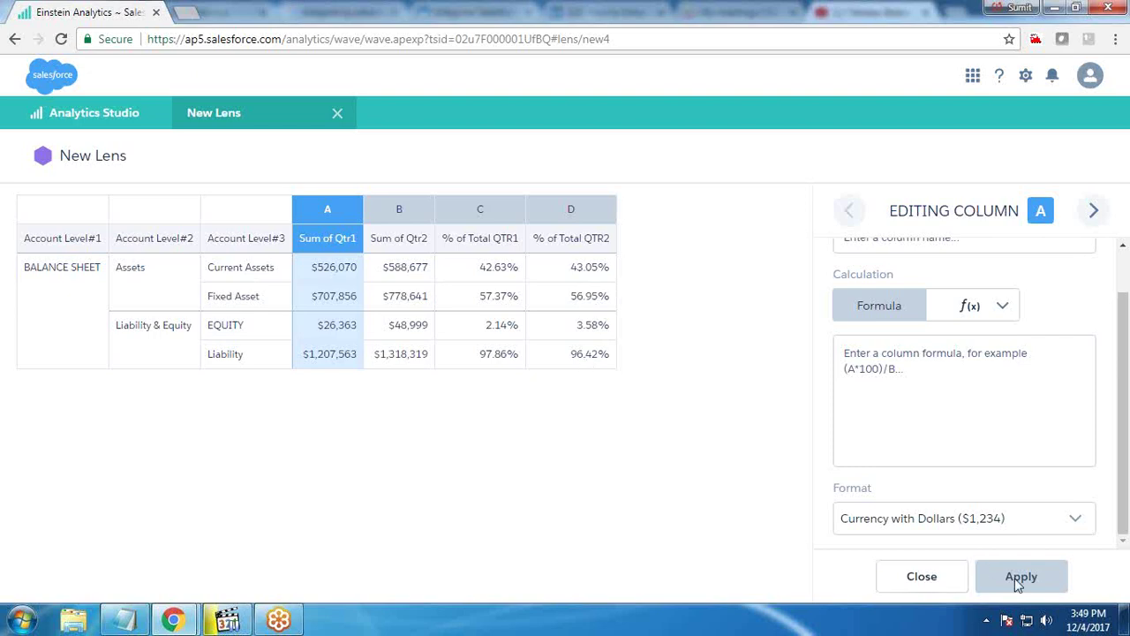
- Close the column editor and apply the table theme with a black header and dark blue cells
left_click(929, 580)
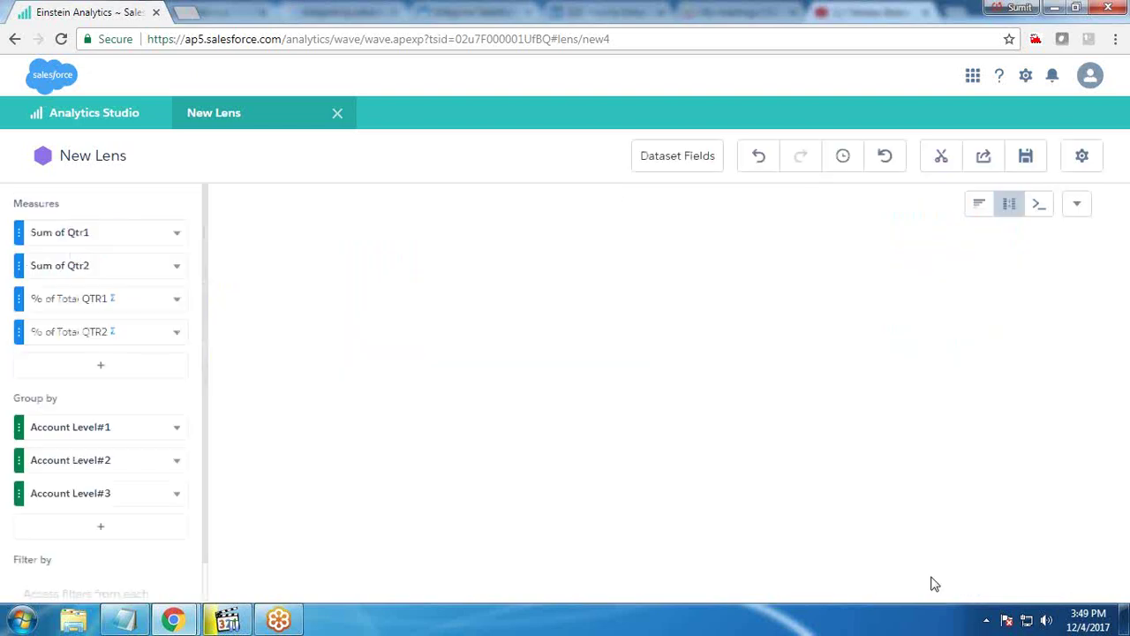
left_click(1085, 157)
left_click(937, 357)
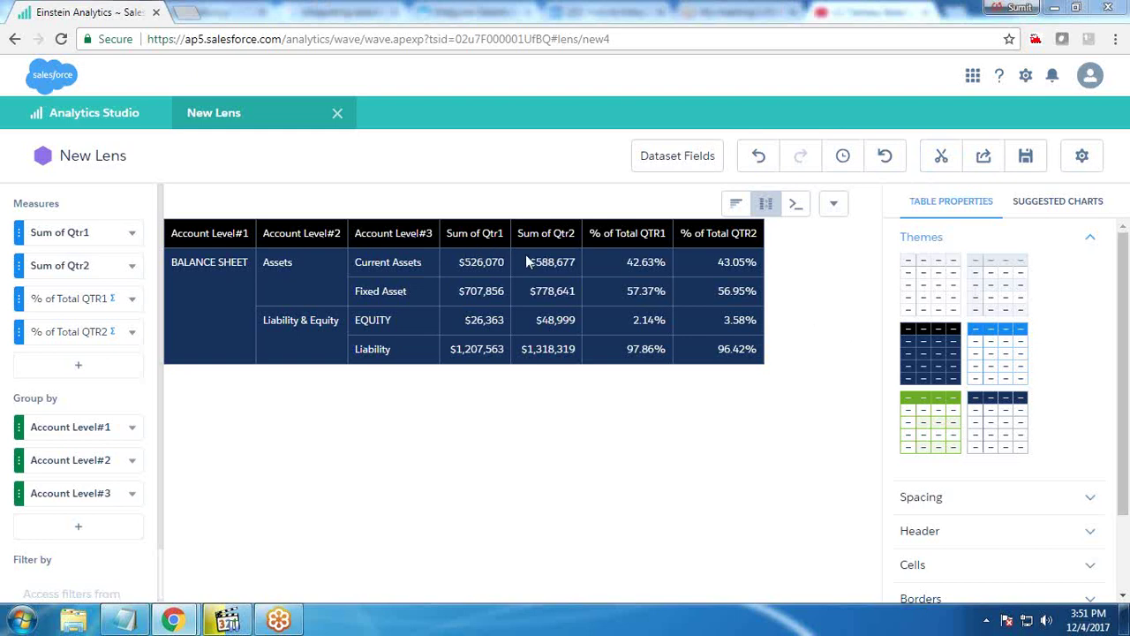
- Show the Sum of Qtr1, Sum of Qtr2, % of Total QTR1 and % of Total QTR2 columns as bars
left_click(132, 232)
left_click(194, 417)
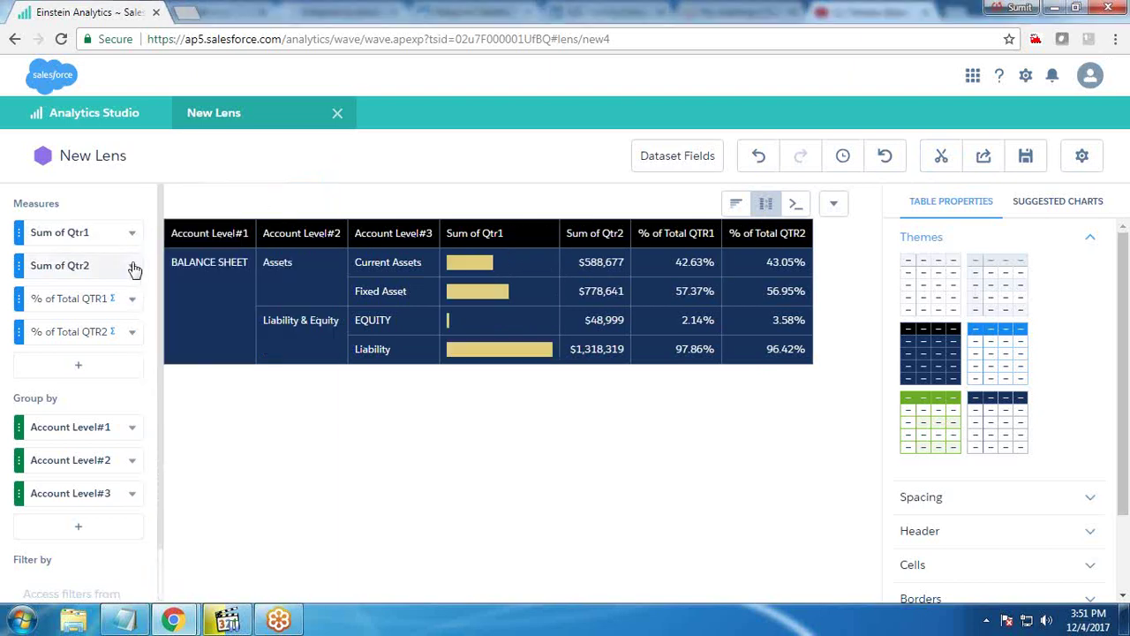
left_click(132, 266)
left_click(217, 421)
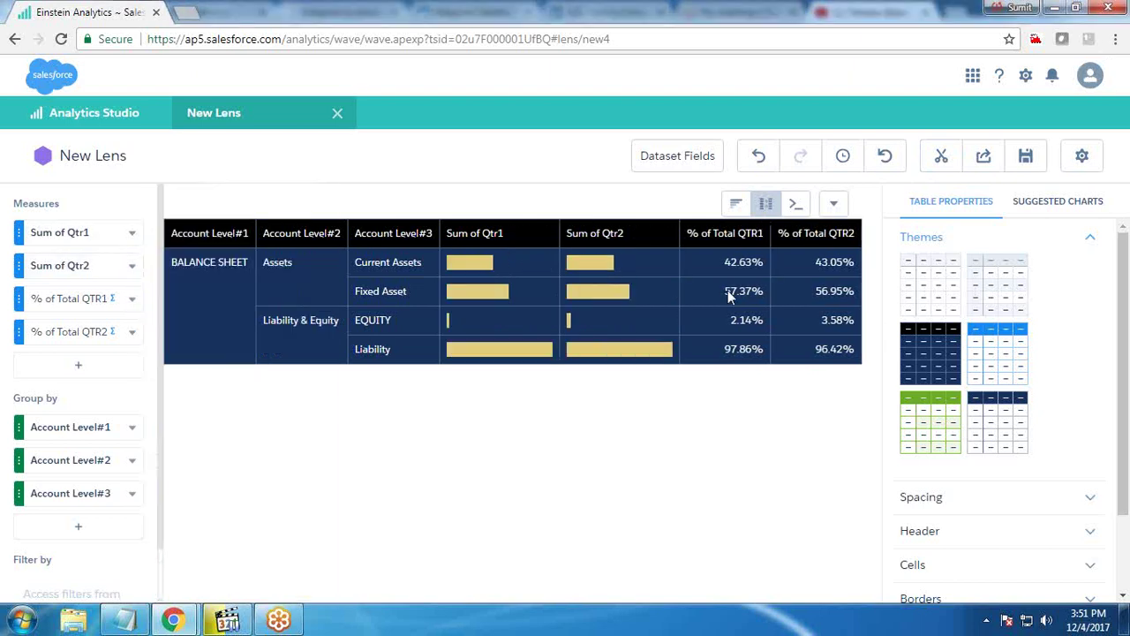
left_click(131, 298)
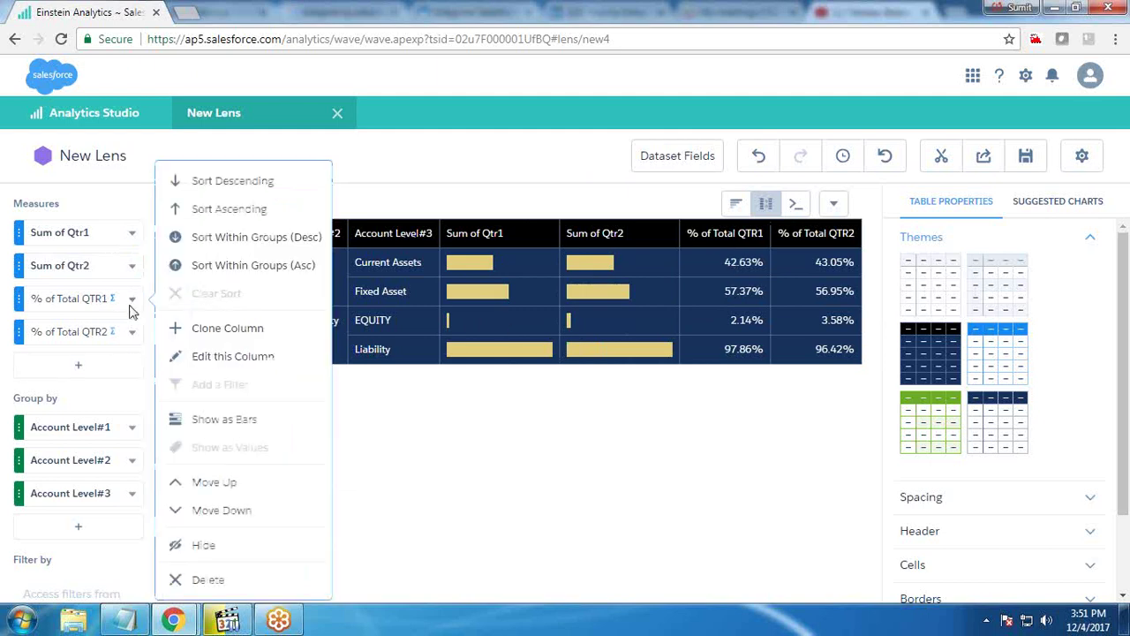
left_click(210, 420)
left_click(132, 332)
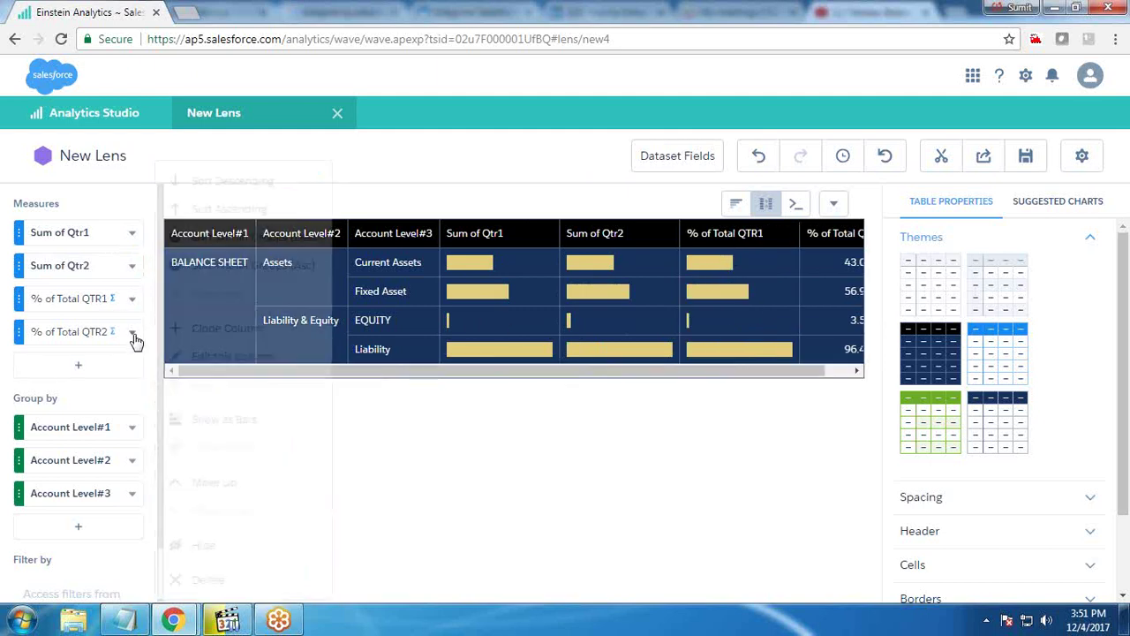
left_click(232, 425)
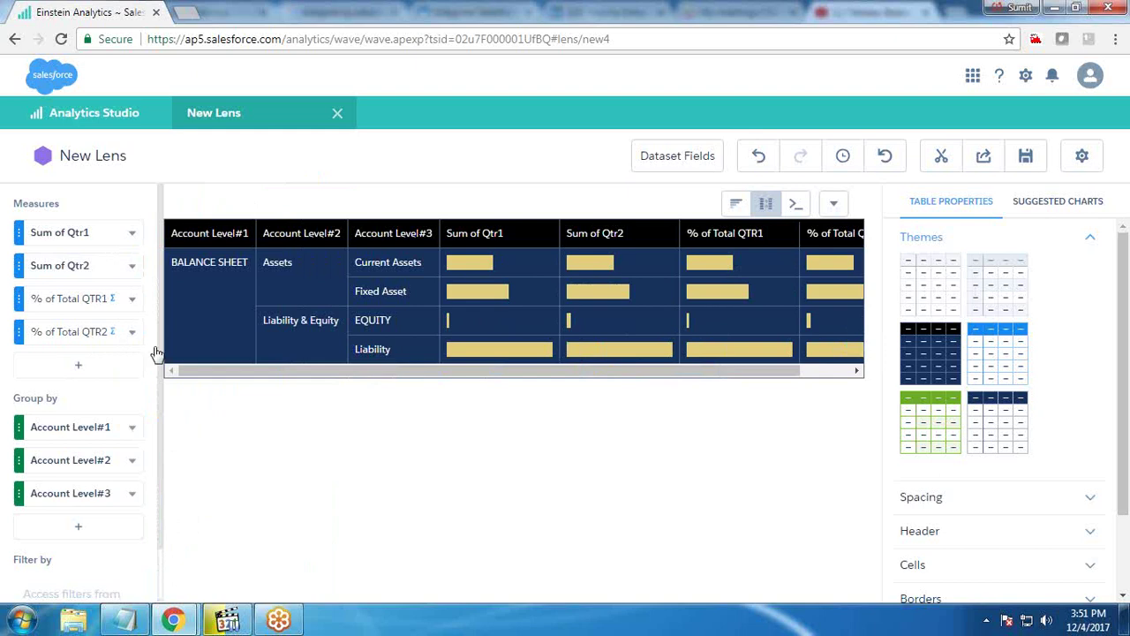
- Switch all four measure columns from bars back to values
left_click(134, 333)
left_click(212, 443)
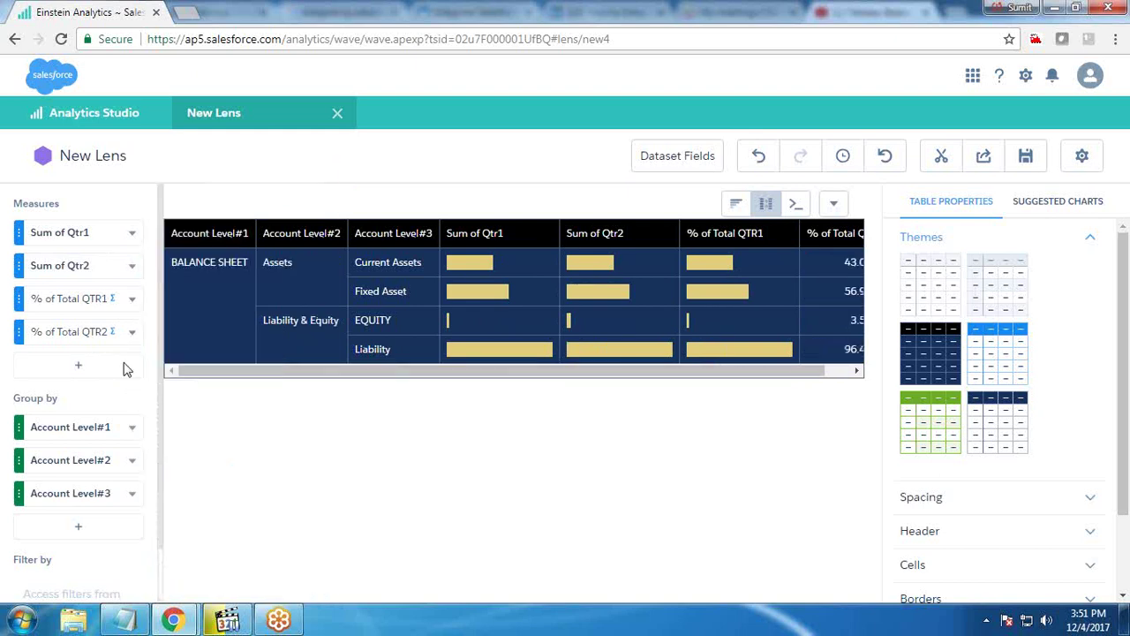
left_click(131, 303)
left_click(214, 448)
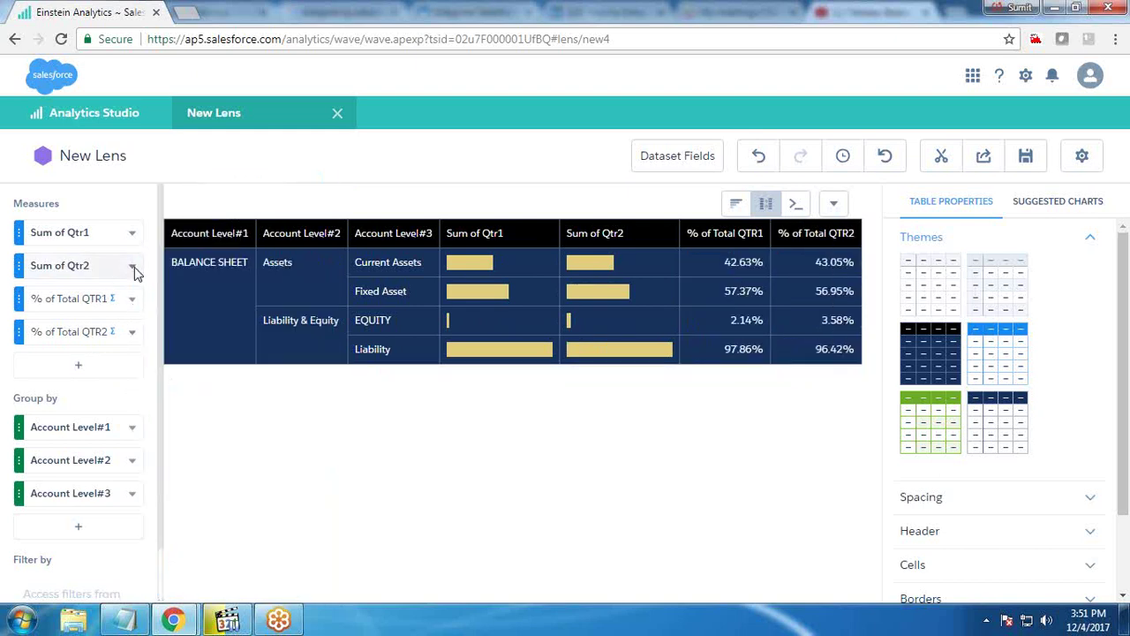
left_click(132, 265)
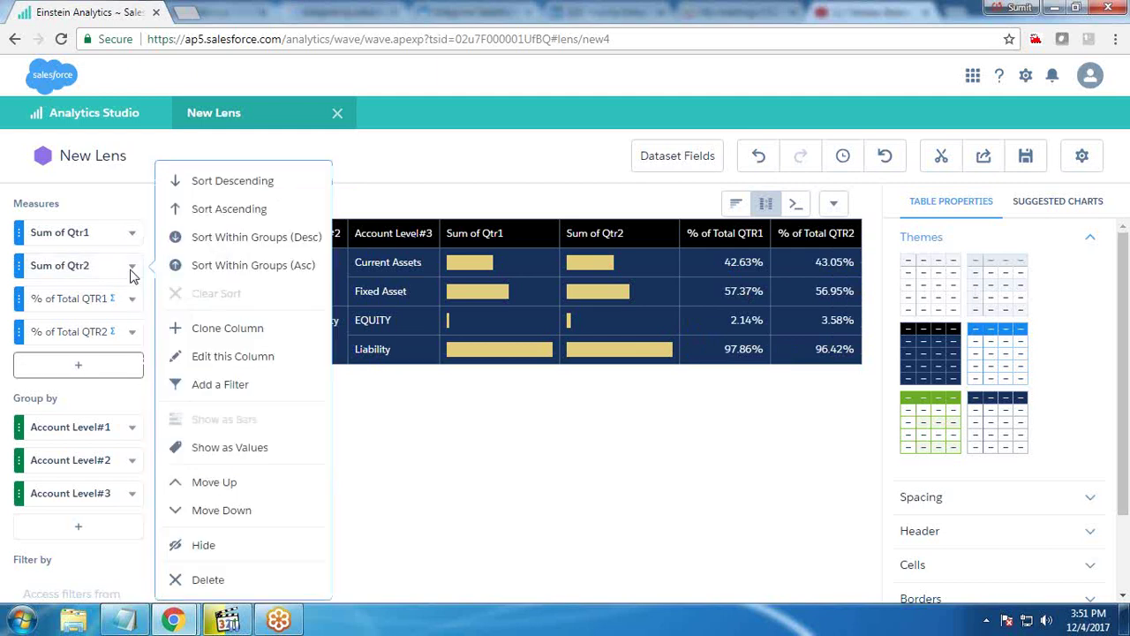
left_click(202, 453)
left_click(132, 232)
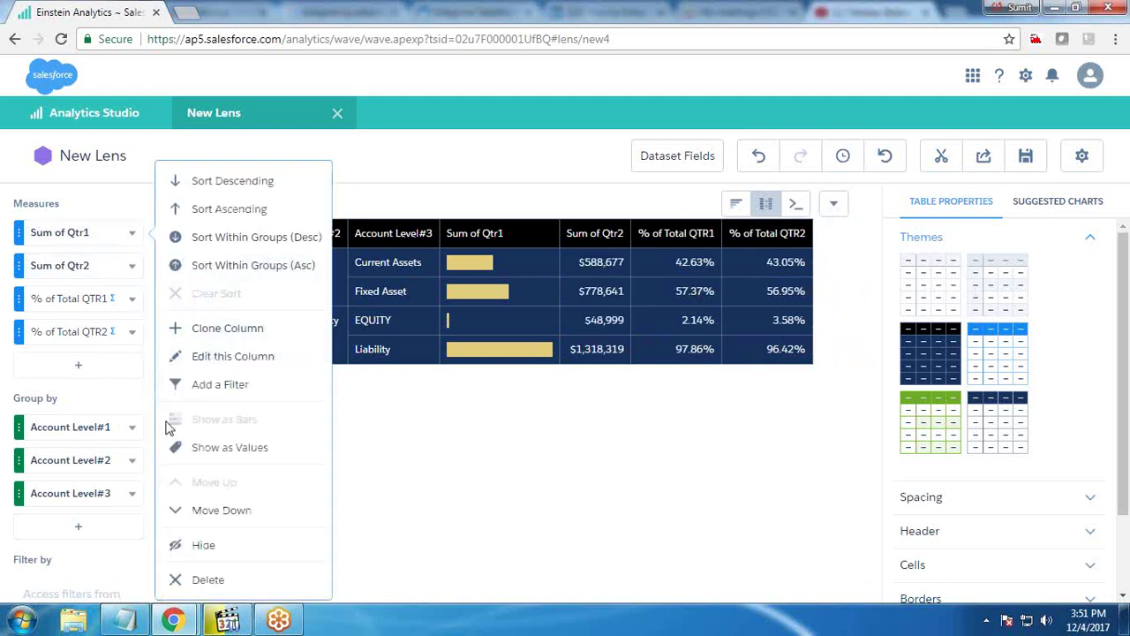
left_click(201, 451)
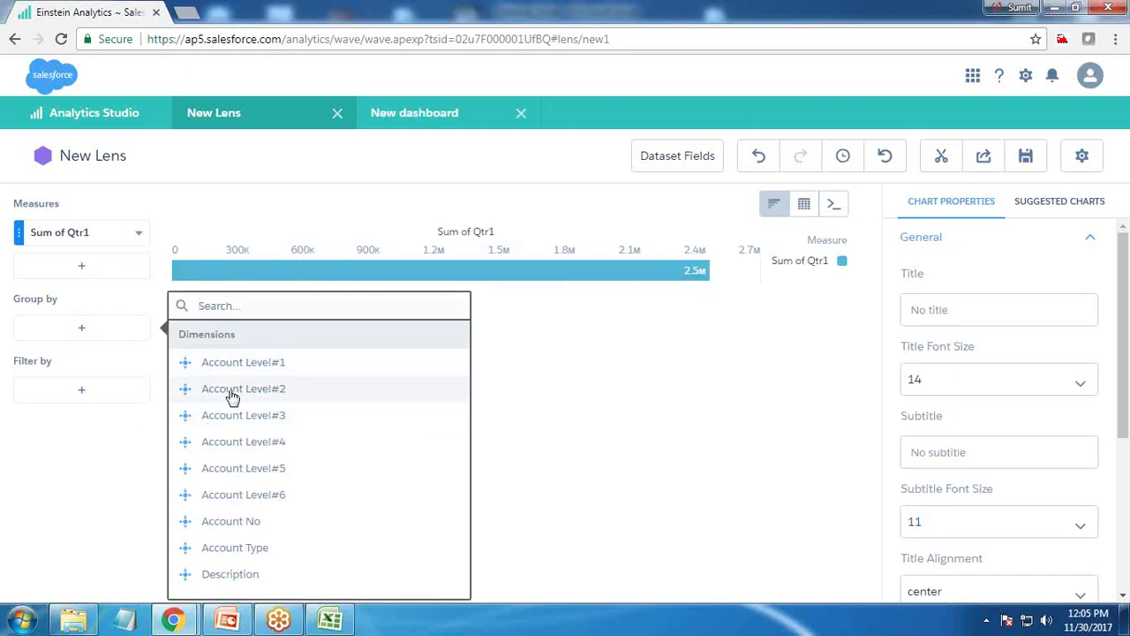
- Group Sum of Qtr1 by Account Level#2 and Account Level#3 and display it as a donut chart
left_click(232, 389)
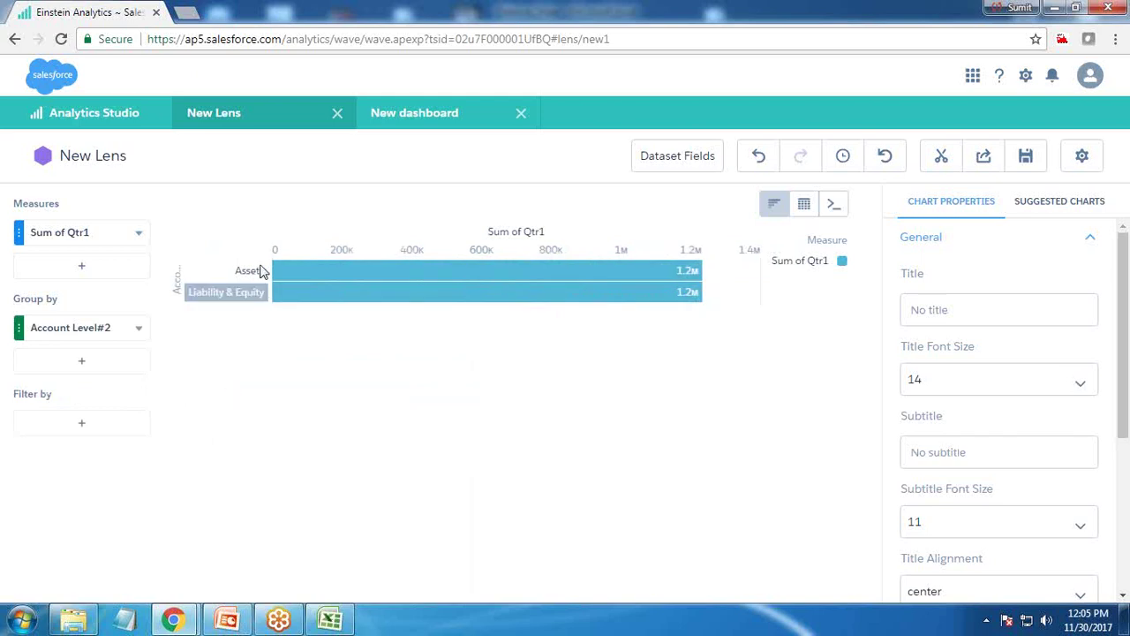
left_click(99, 369)
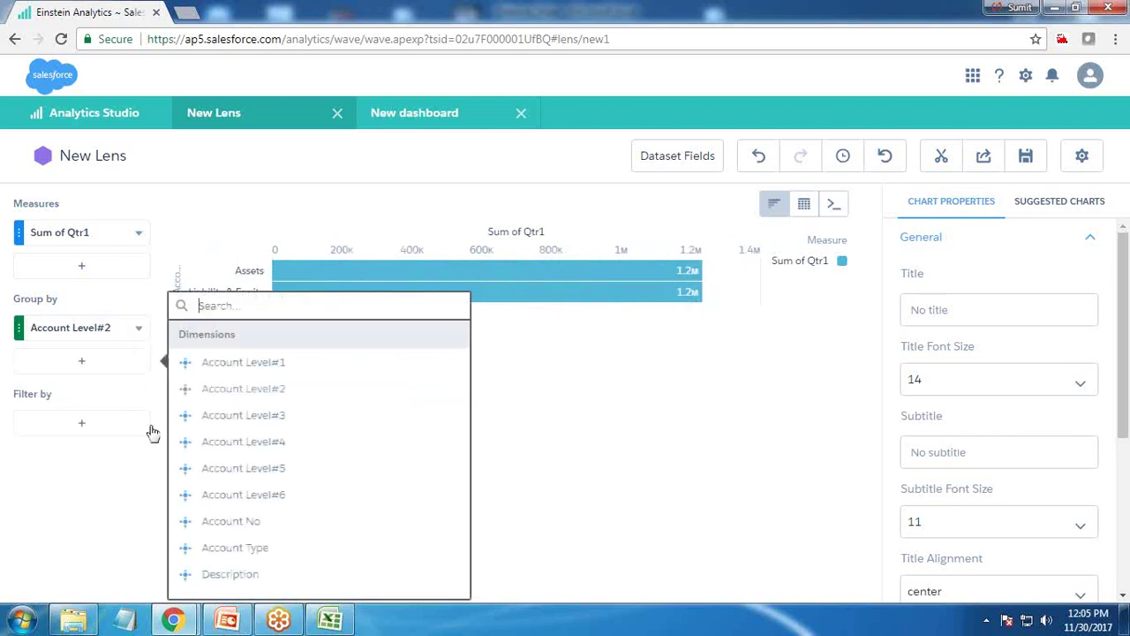
left_click(240, 415)
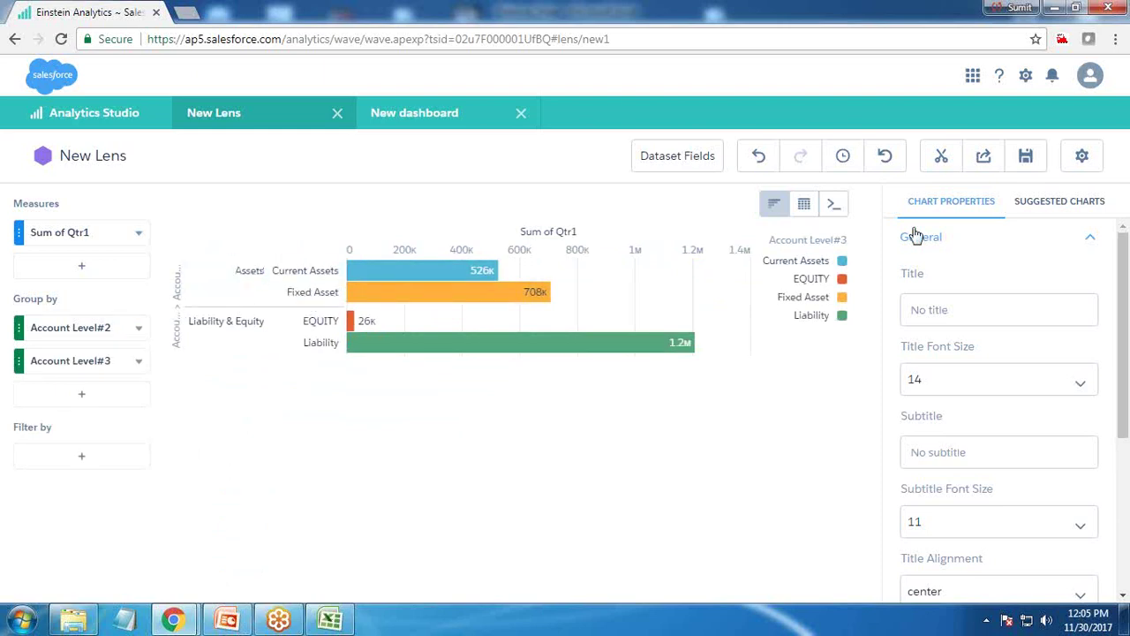
left_click(773, 210)
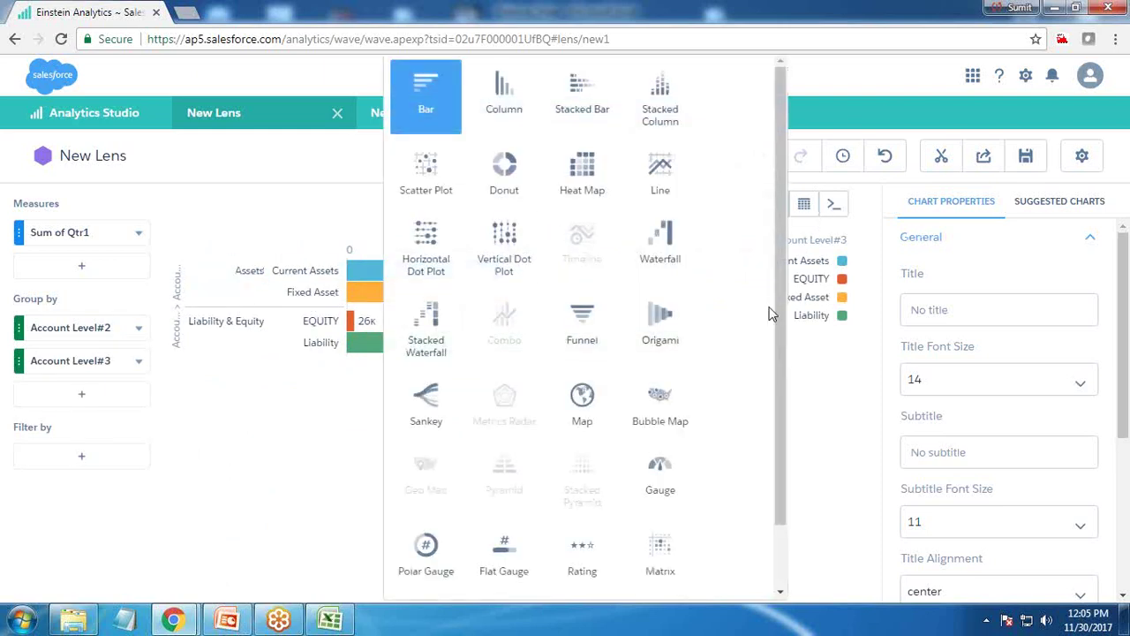
left_click(499, 185)
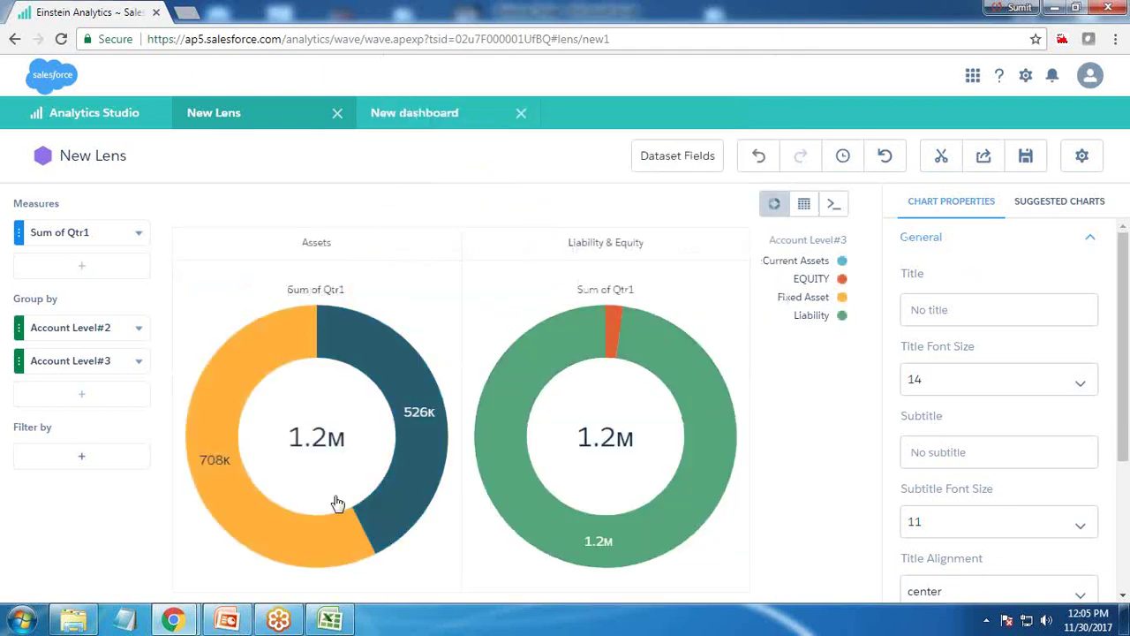
- Add an Account Level#3 filter that equals Current Assets and Fixed Asset
left_click(77, 456)
left_click(250, 591)
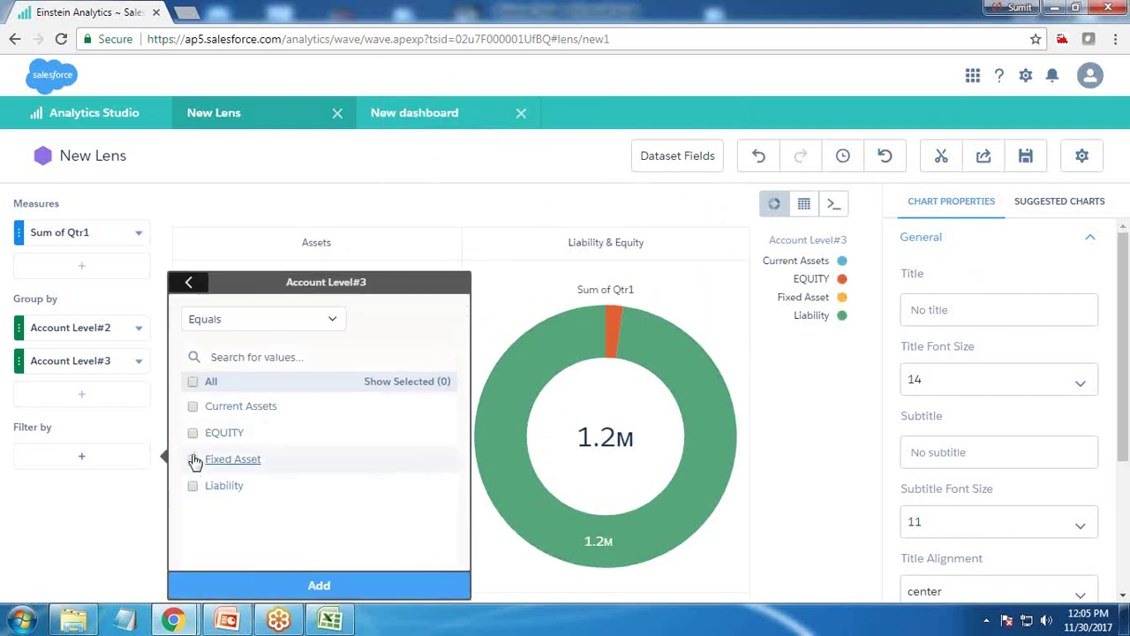
left_click(192, 406)
left_click(192, 459)
left_click(305, 586)
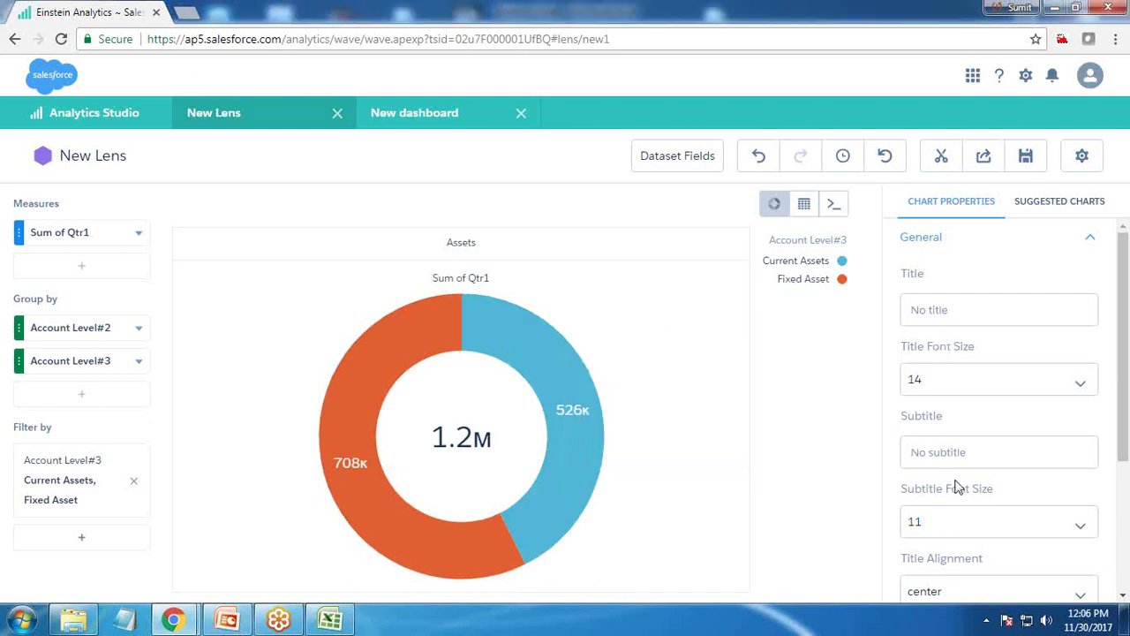
- Show the donut chart's values as Percentage and hide its measure title
scroll(954, 479, "down", 3)
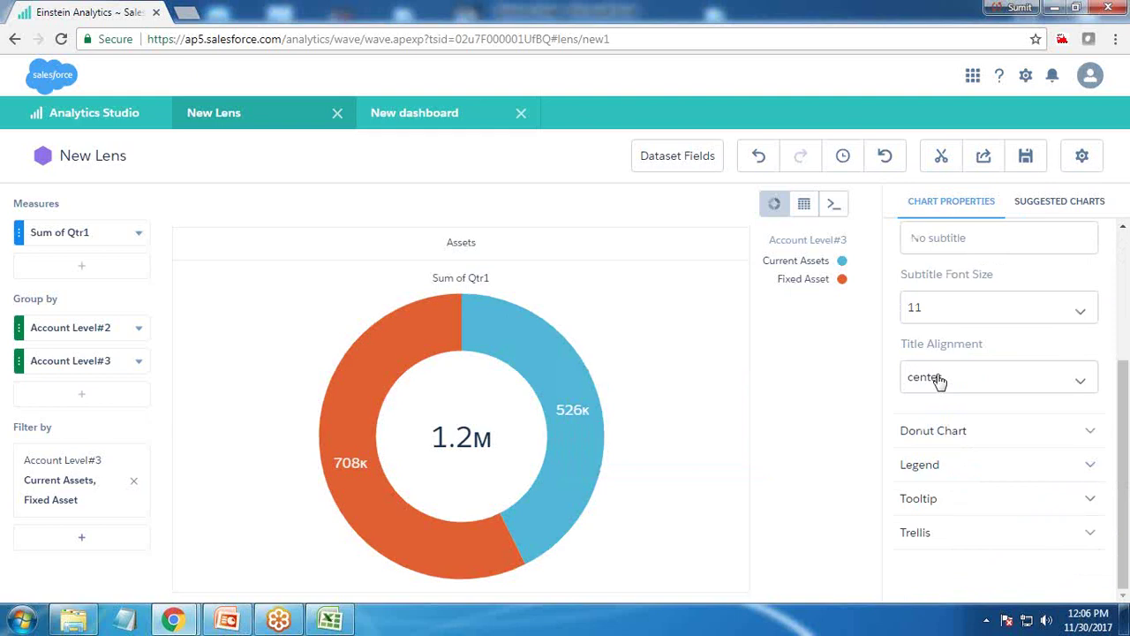
left_click(943, 431)
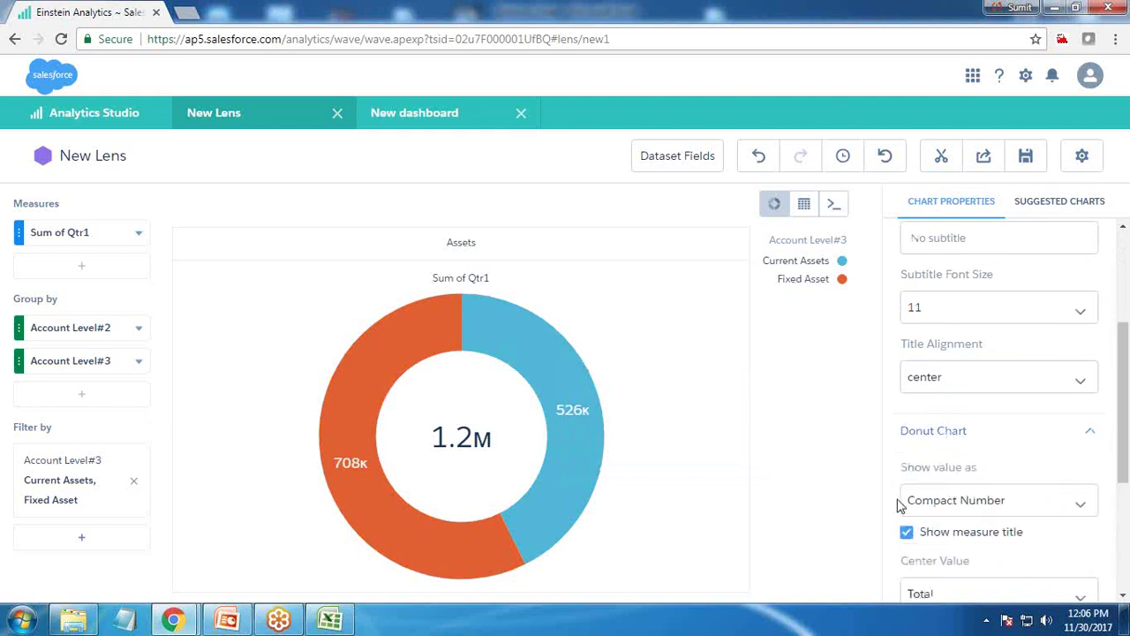
left_click(960, 503)
left_click(961, 508)
scroll(959, 503, "down", 1)
left_click(945, 421)
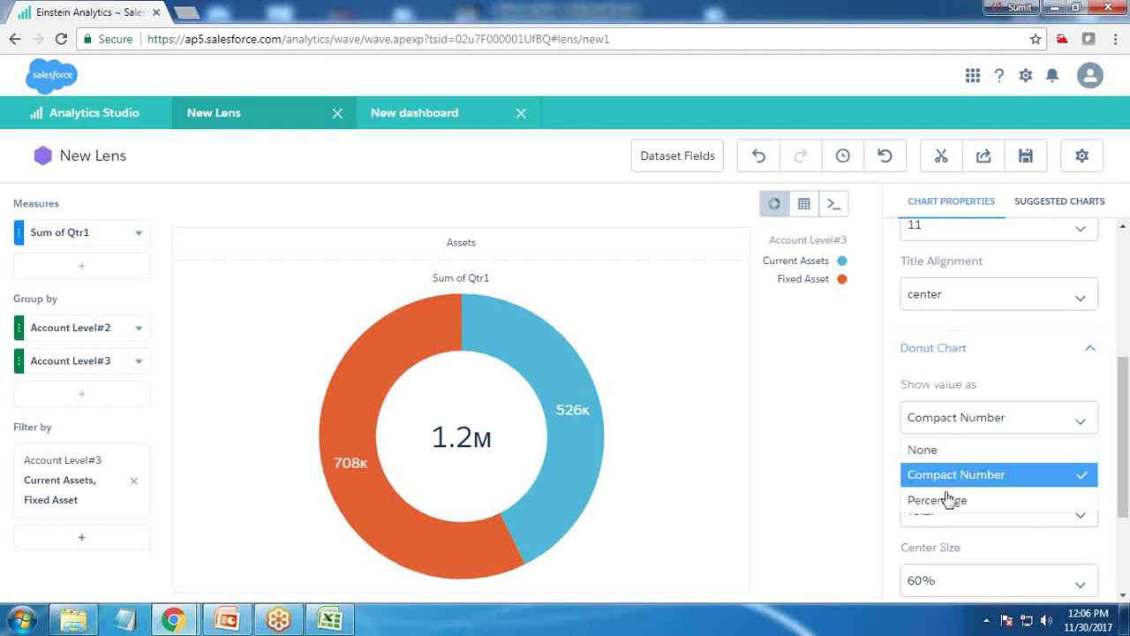
left_click(943, 501)
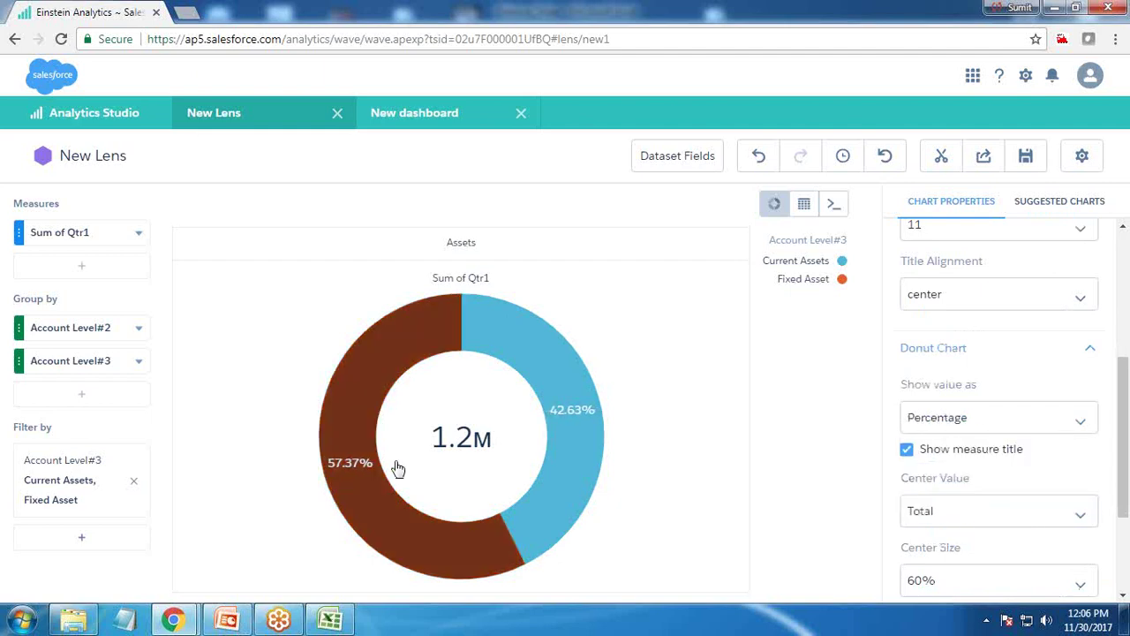
left_click(907, 450)
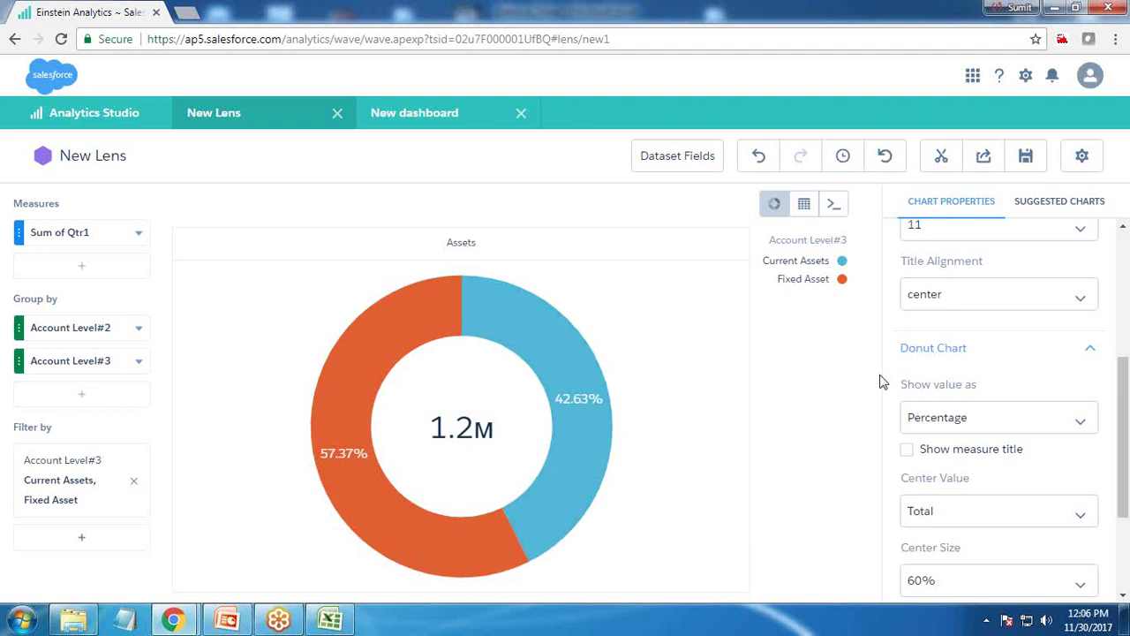
- Try donut center sizes of 40% and 50%, and set the center size back to 60%
scroll(964, 433, "down", 3)
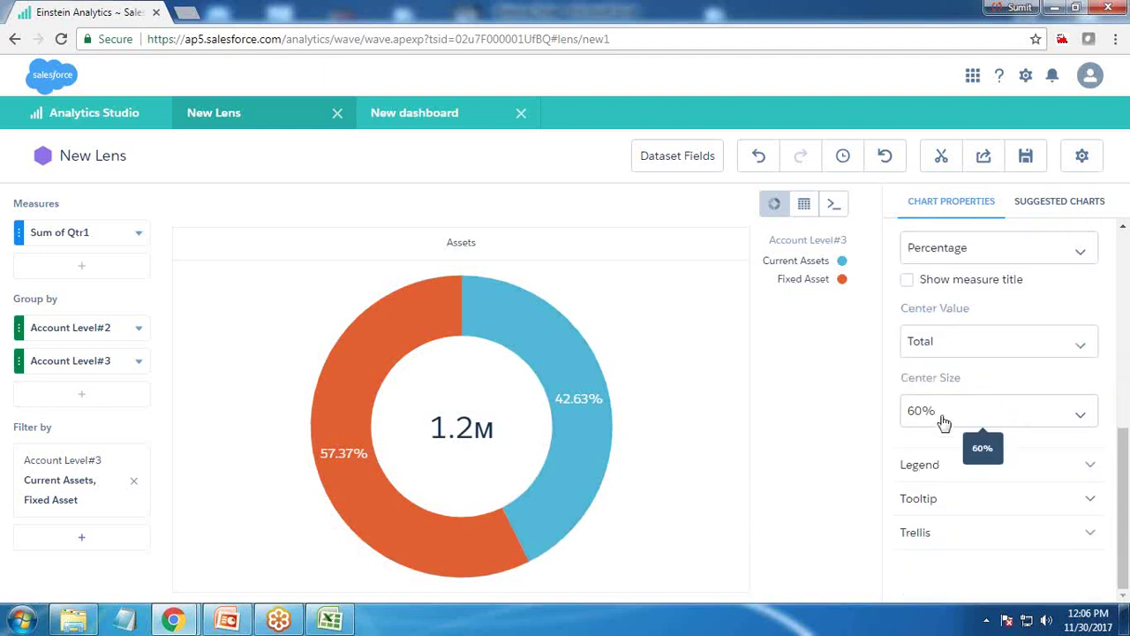
left_click(943, 422)
left_click(935, 547)
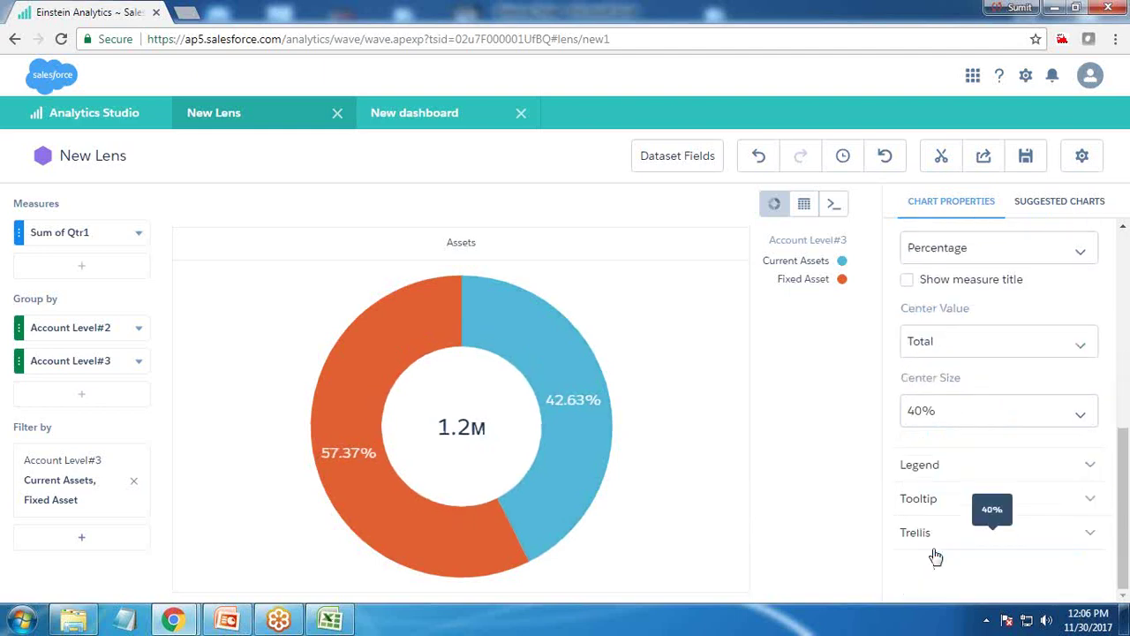
left_click(929, 415)
left_click(925, 570)
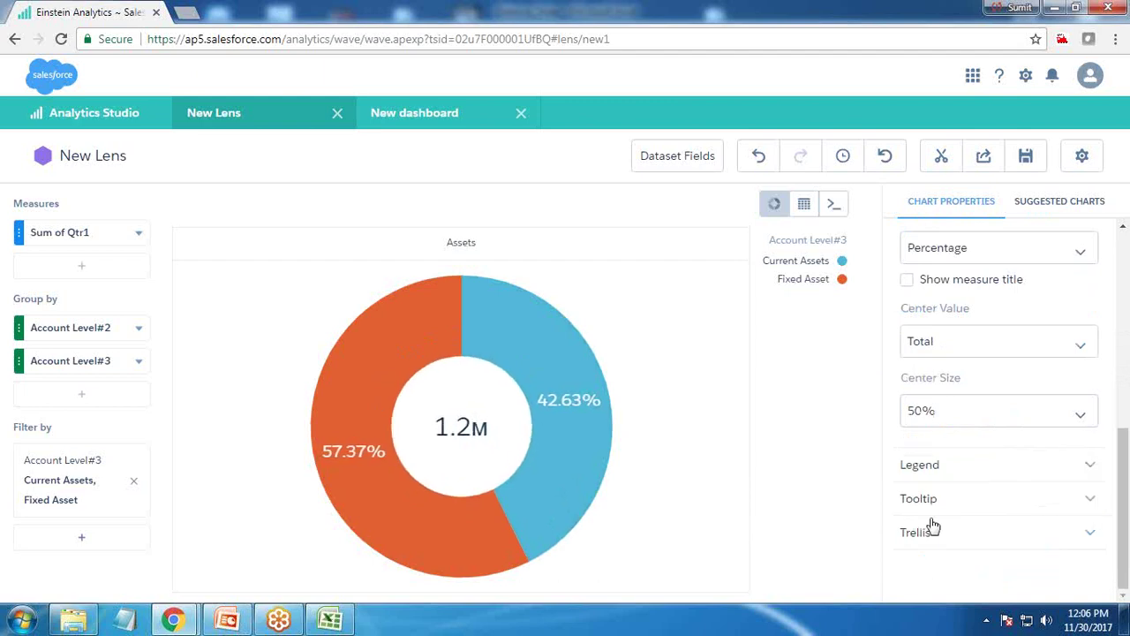
left_click(943, 416)
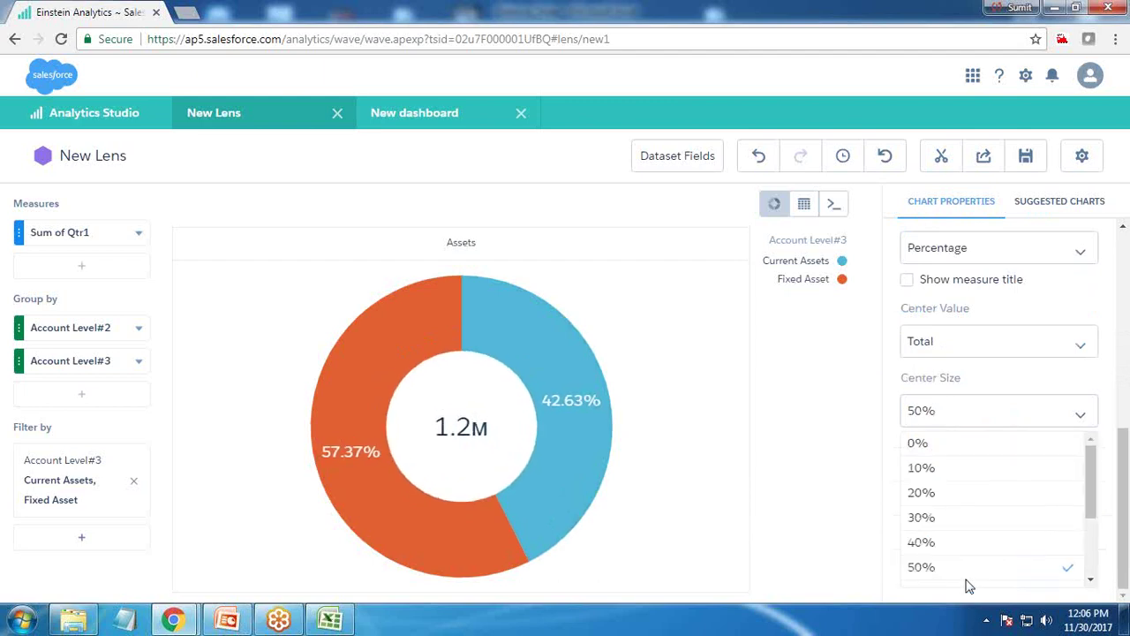
scroll(941, 525, "down", 3)
left_click(930, 508)
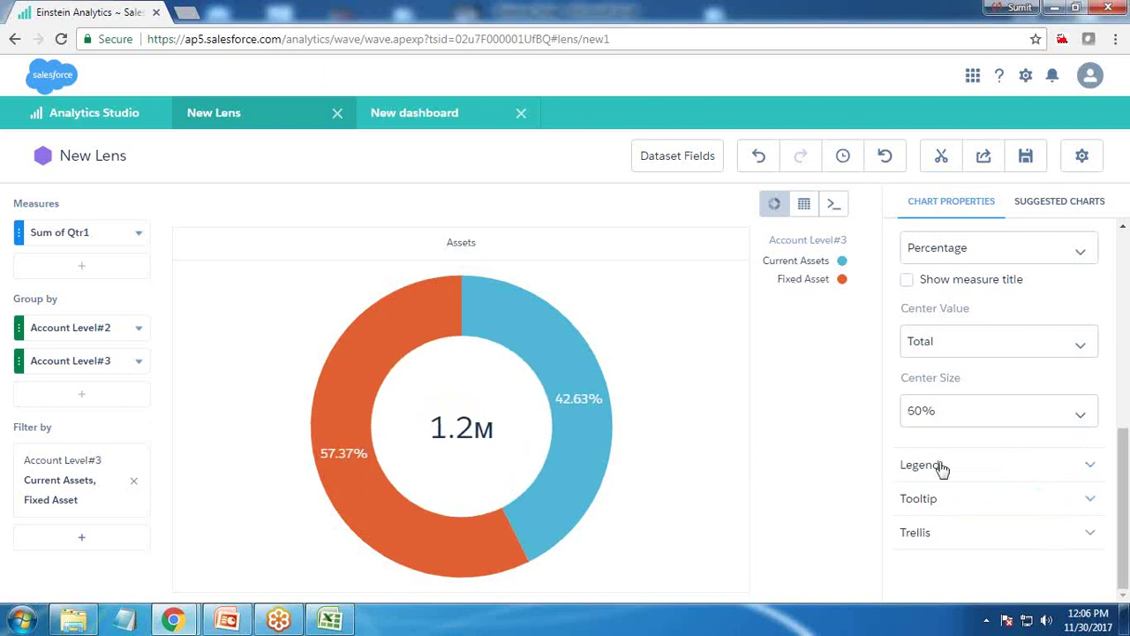
- Set the donut chart's legend position to bottom-center and hide the legend header
left_click(910, 464)
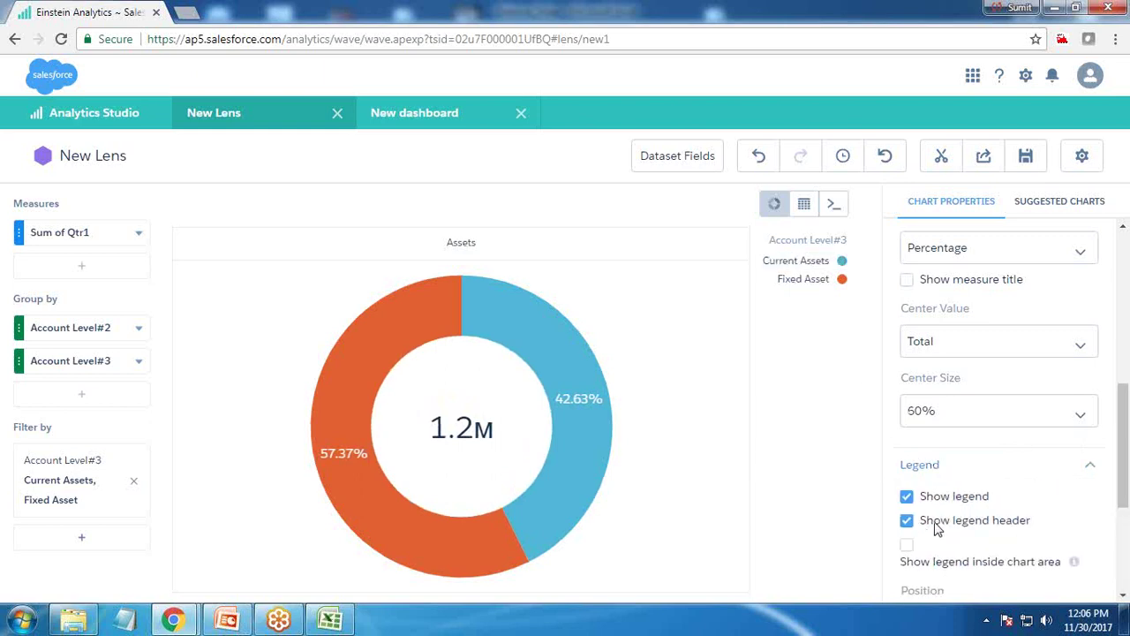
scroll(937, 527, "down", 1)
left_click(948, 556)
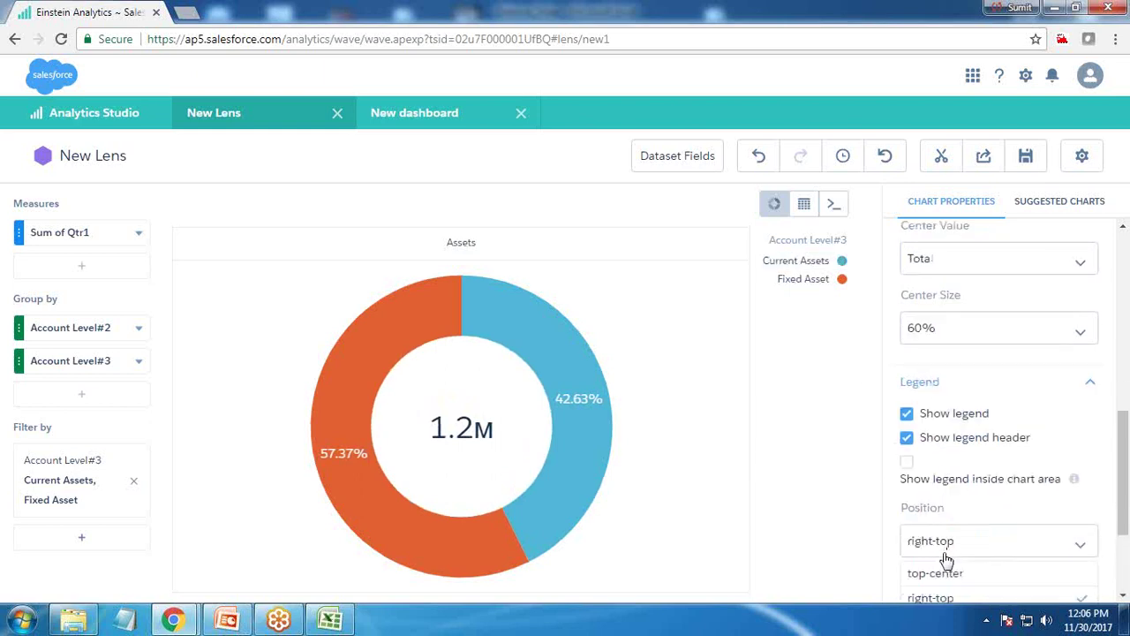
scroll(936, 571, "down", 2)
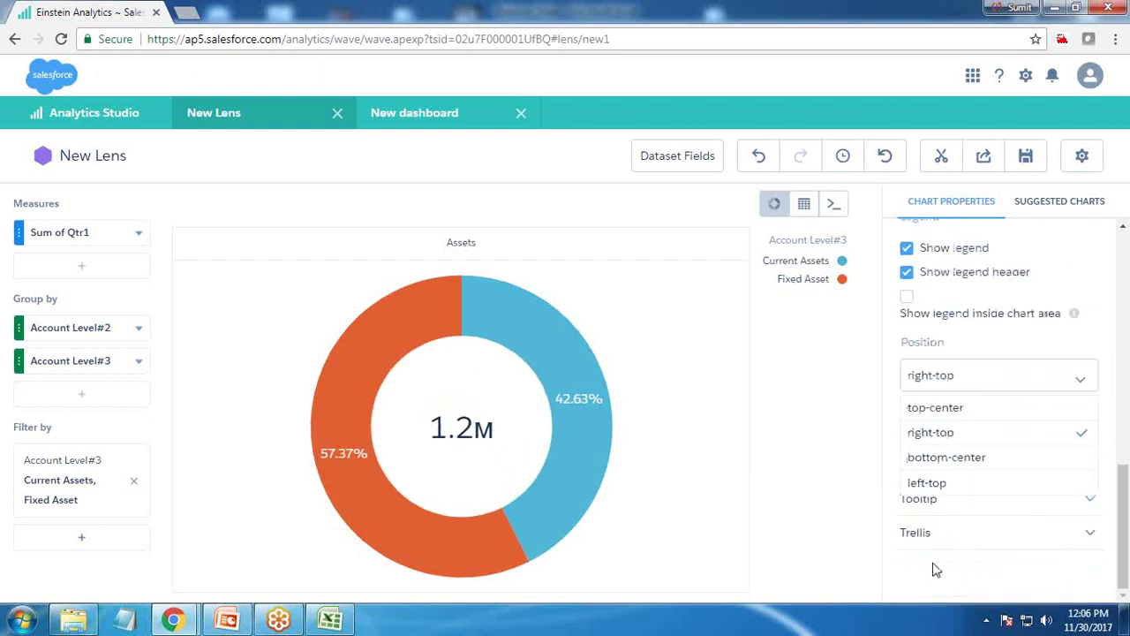
left_click(943, 457)
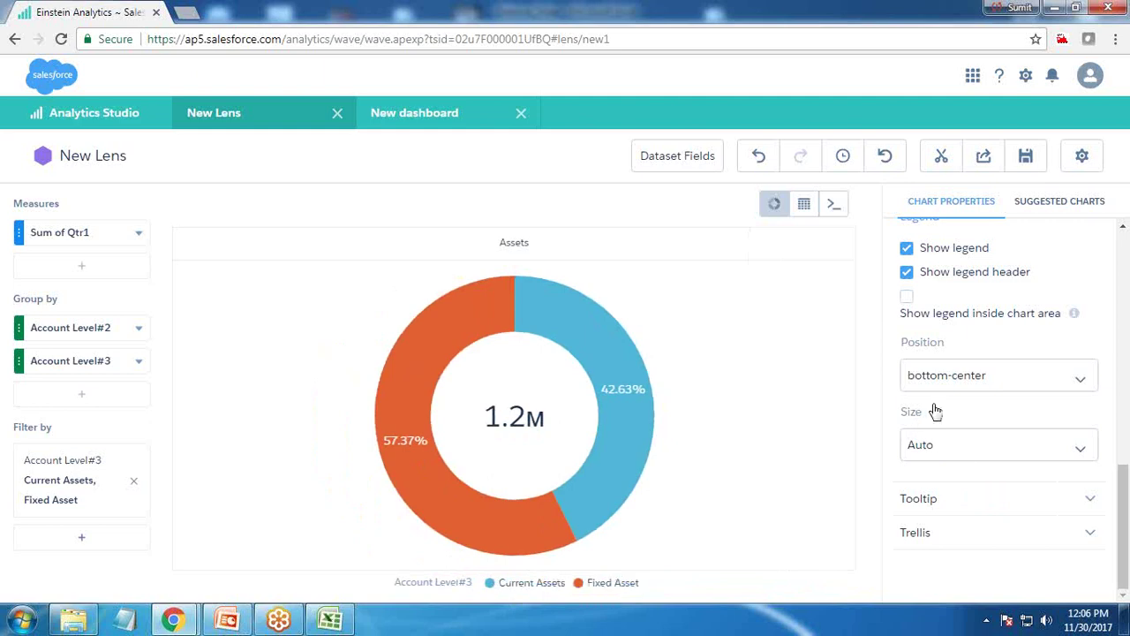
scroll(936, 411, "up", 1)
left_click(907, 356)
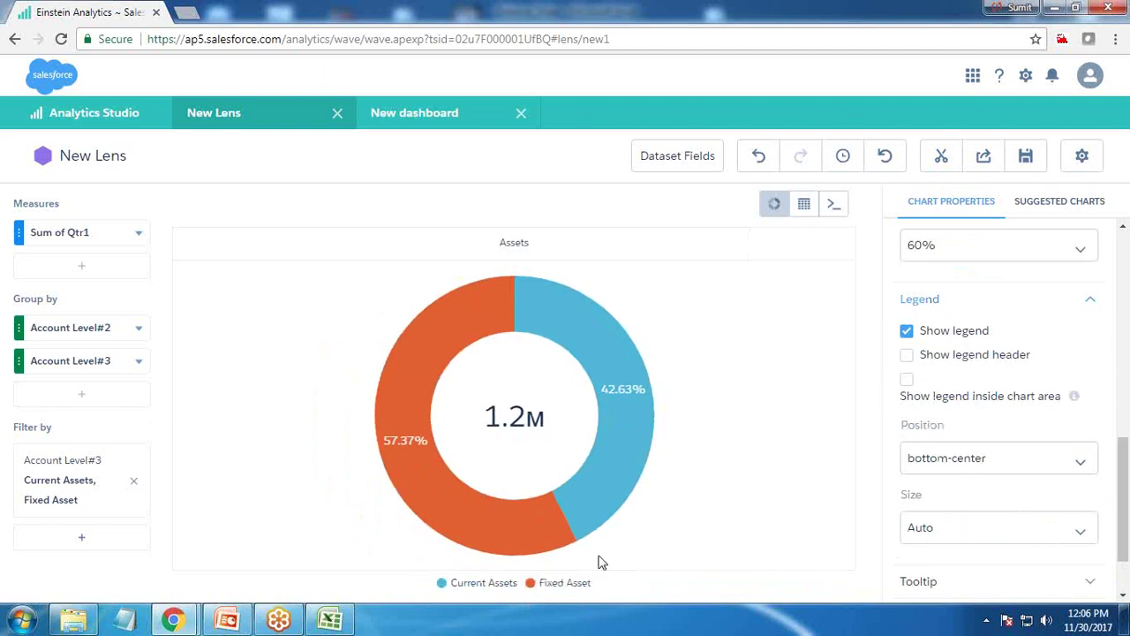
- Try the chart title "Asset Calculation for Qtr1" and clear the title again
scroll(949, 362, "up", 10)
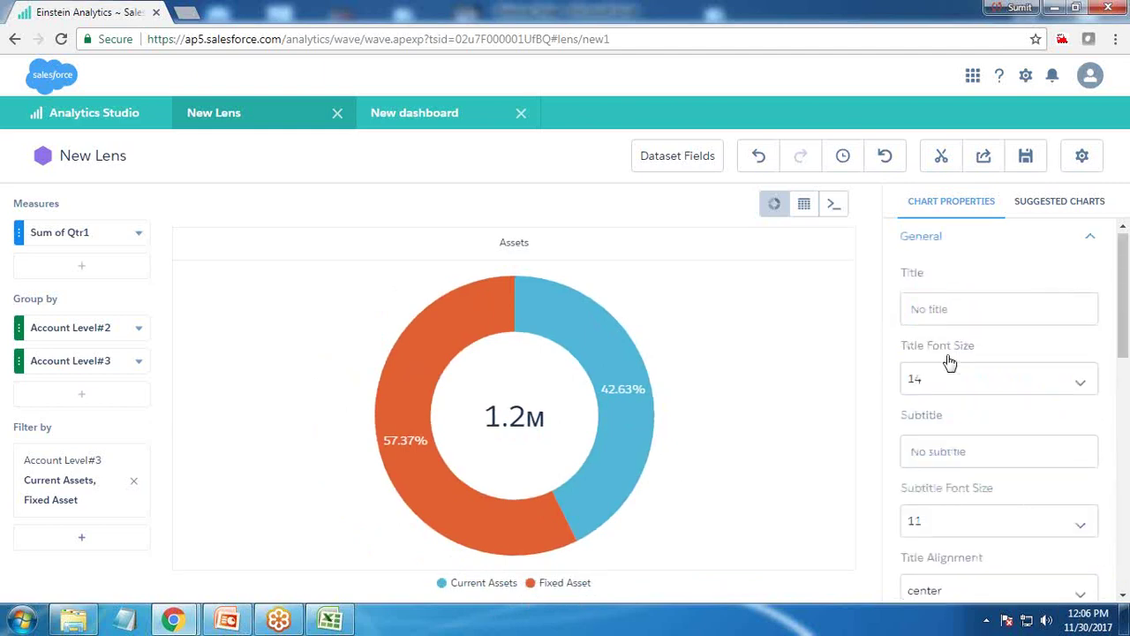
left_click(937, 310)
type("Assetrt")
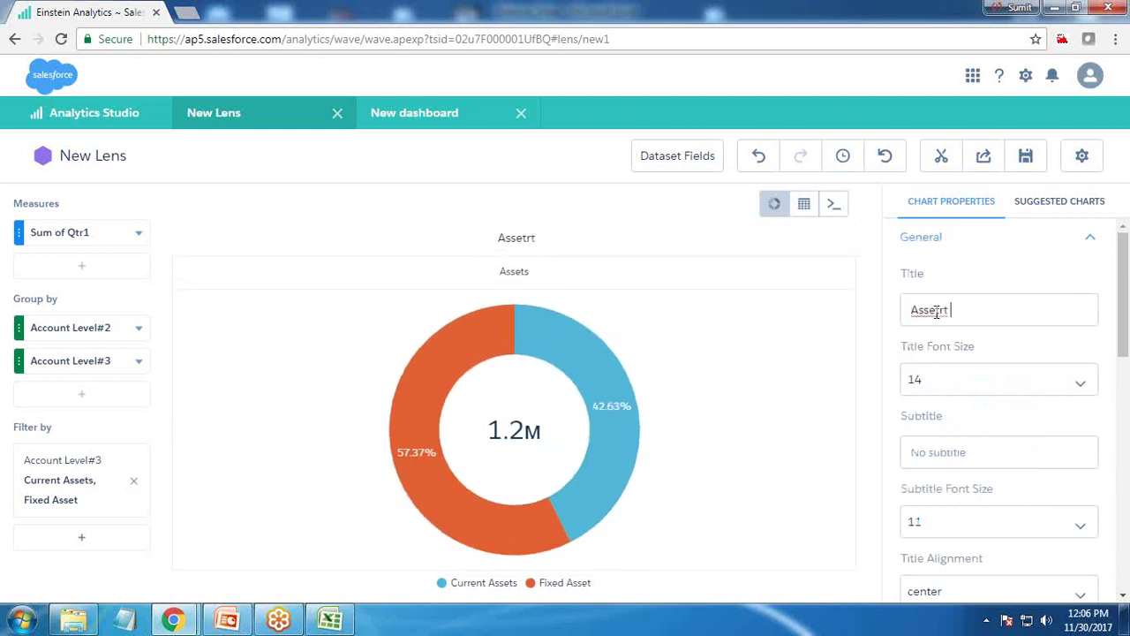
key("BackSpace")
key("BackSpace")
type("Calculation for")
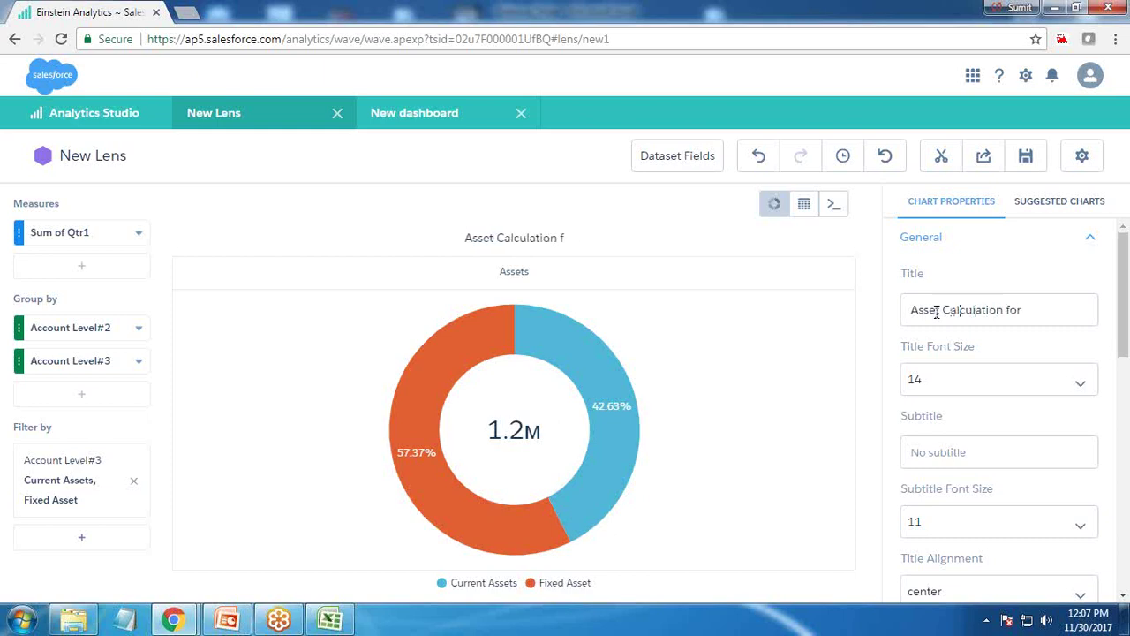
type(" Qtr1")
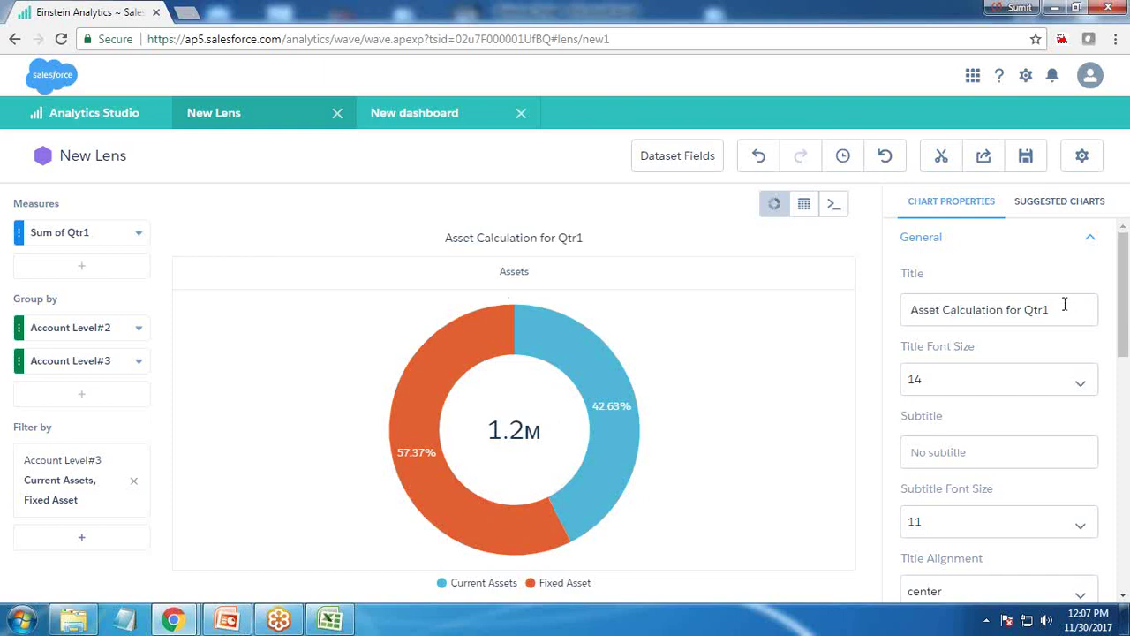
left_click_drag(1065, 303, 914, 309)
key("BackSpace")
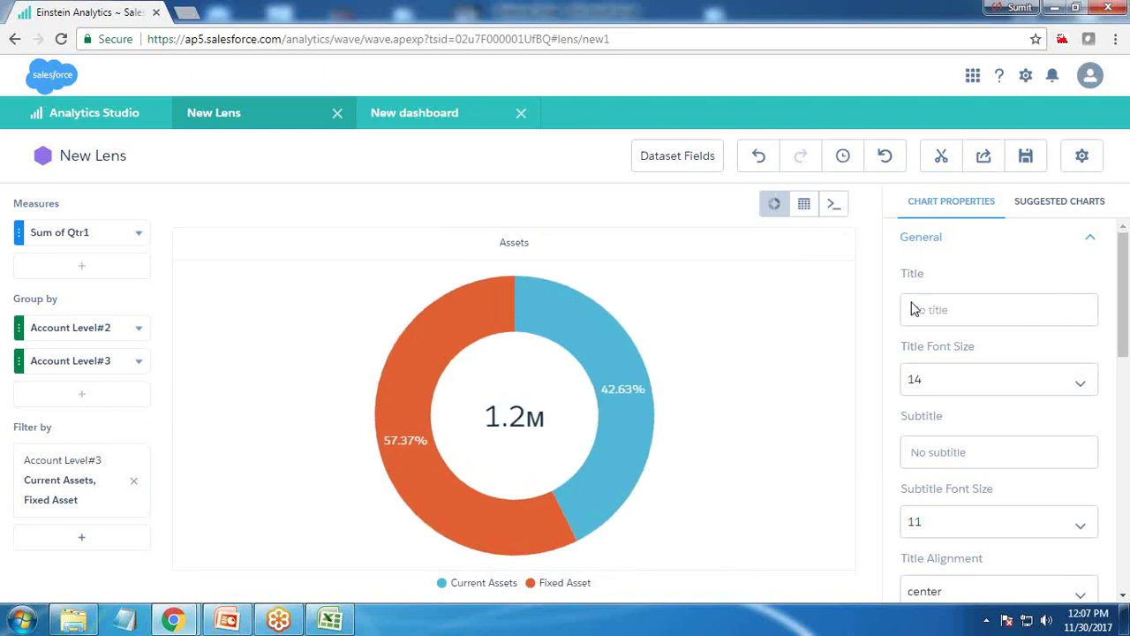
- Clip the assets donut chart to the designer with the label Step3 and open the new dashboard
left_click(941, 155)
type("Step3")
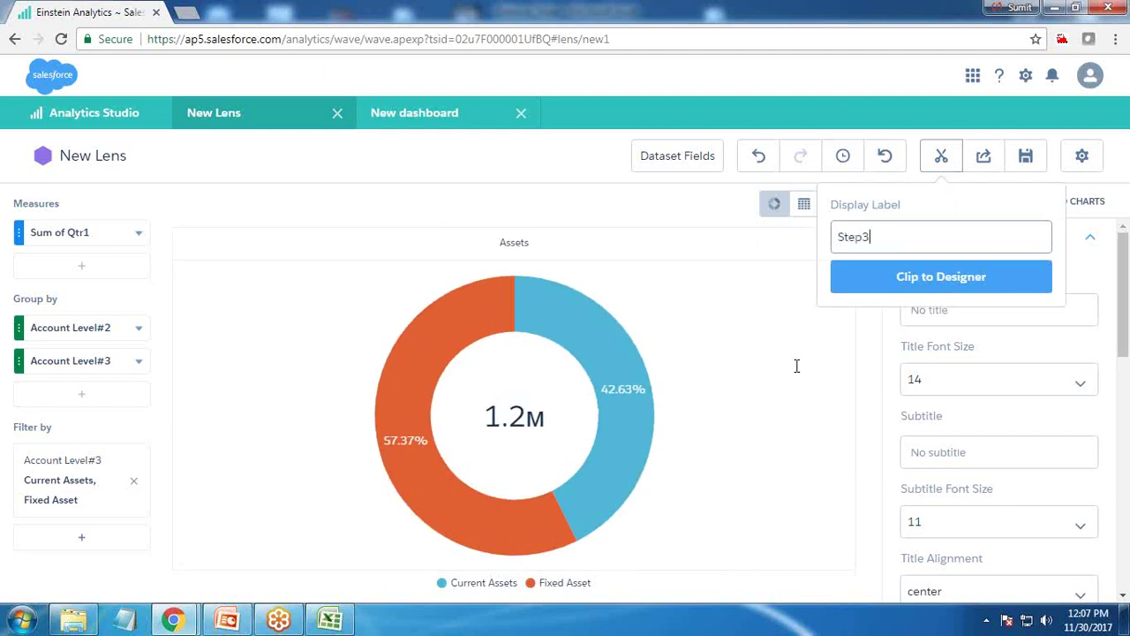
key("Return")
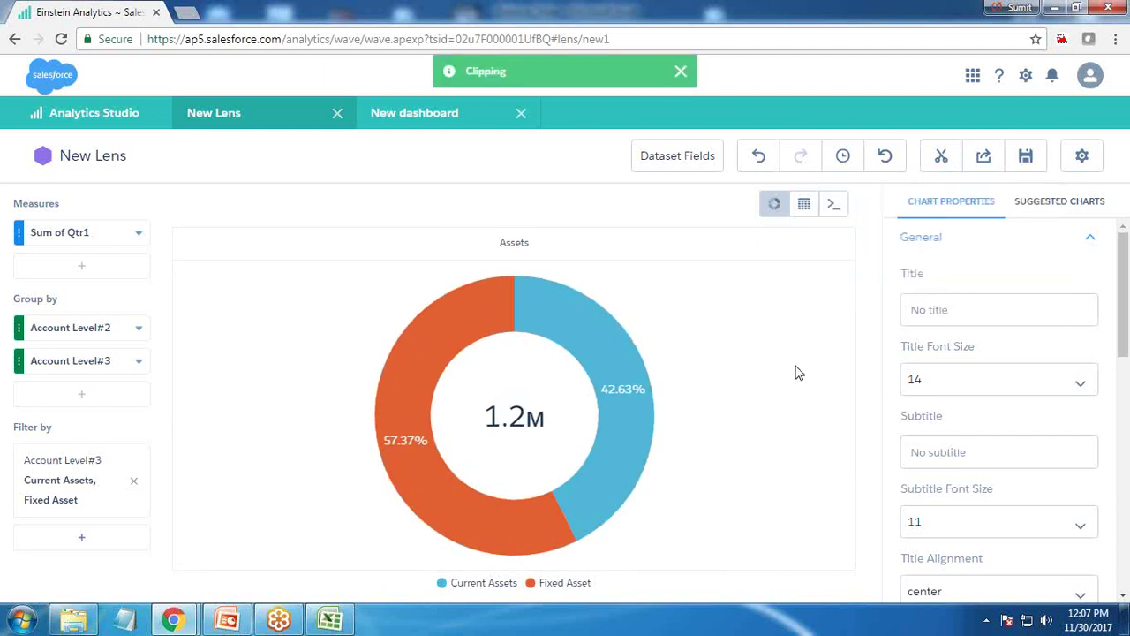
left_click(407, 122)
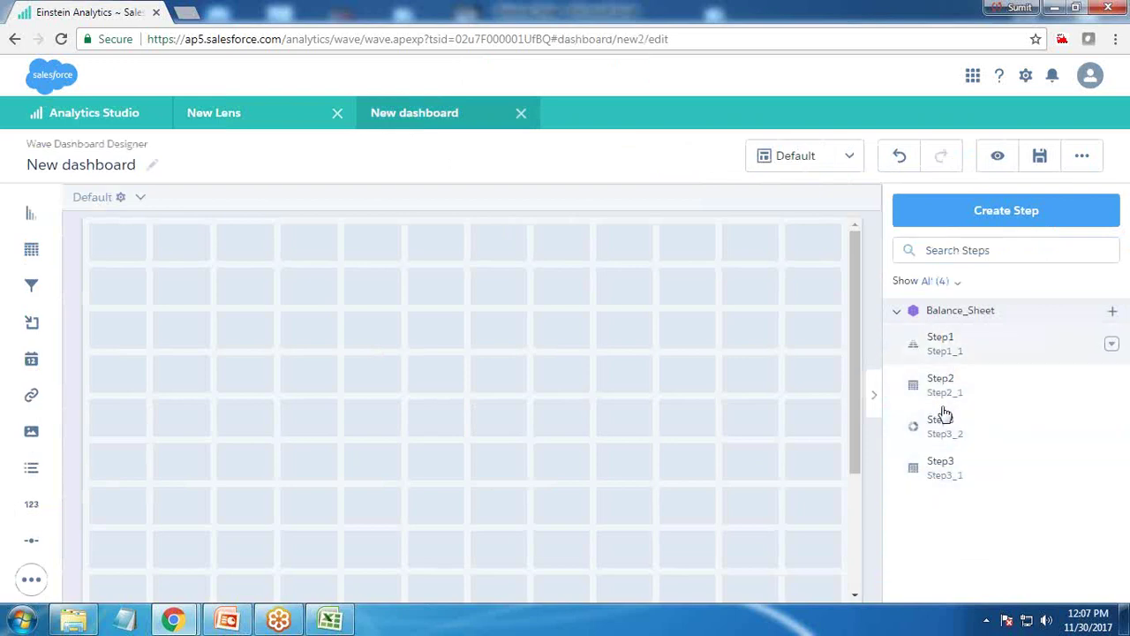
- Return to the lens and replace its filter with an Account Level#3 filter that equals EQUITY and Liability
left_click(256, 113)
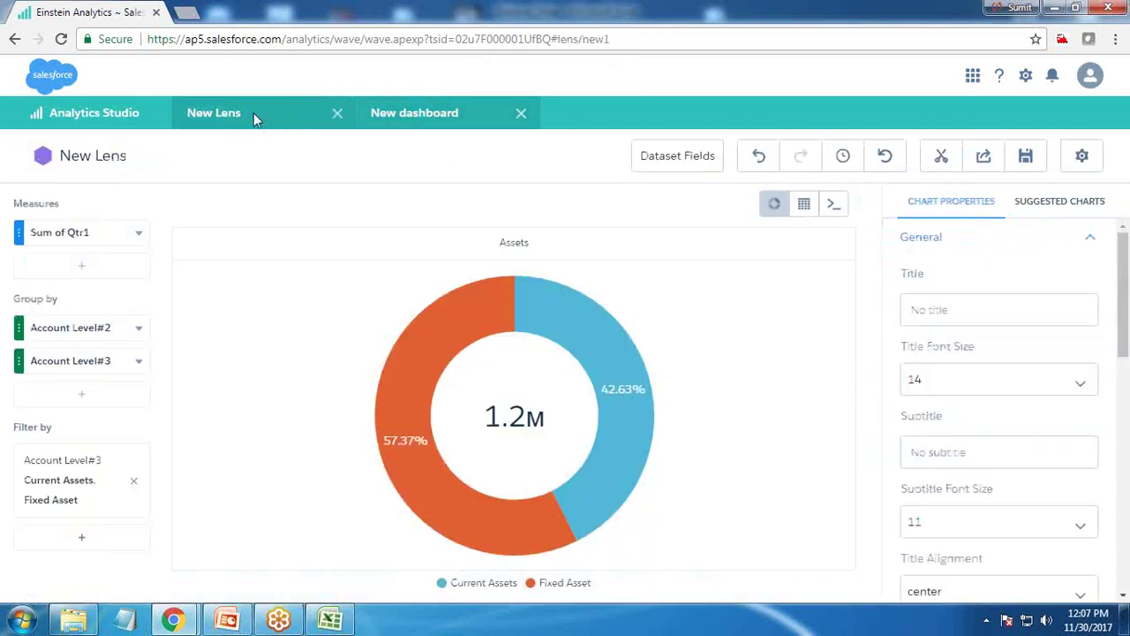
left_click(135, 487)
left_click(81, 456)
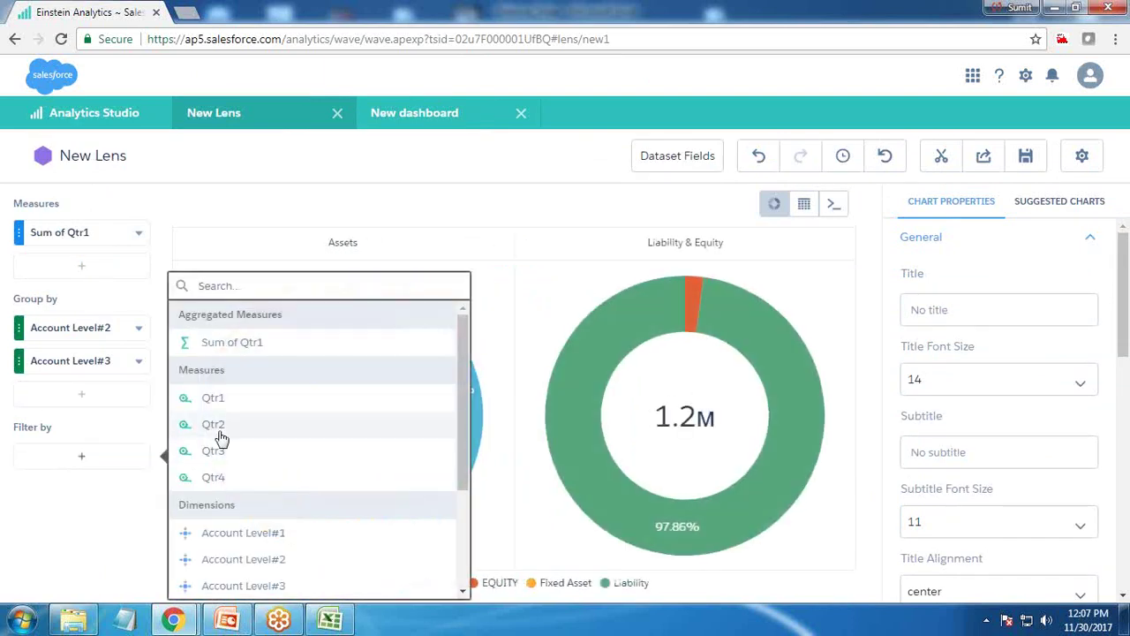
left_click(247, 585)
left_click(193, 433)
left_click(192, 486)
left_click(308, 585)
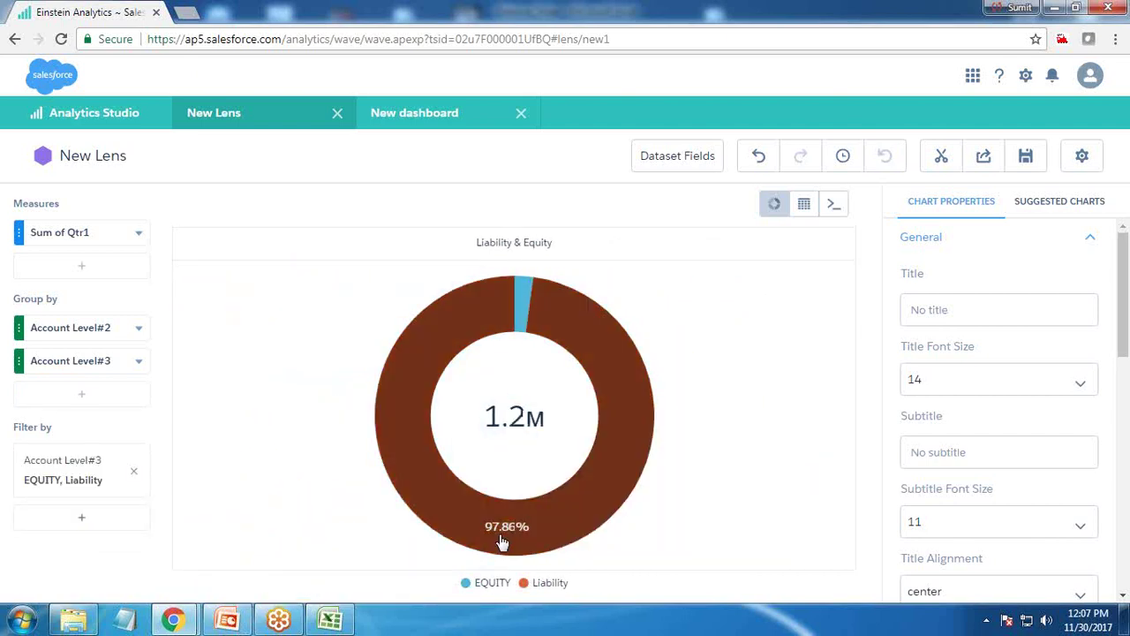
- Try a donut center size of 50% and set it back to 60%
mouse_move(526, 296)
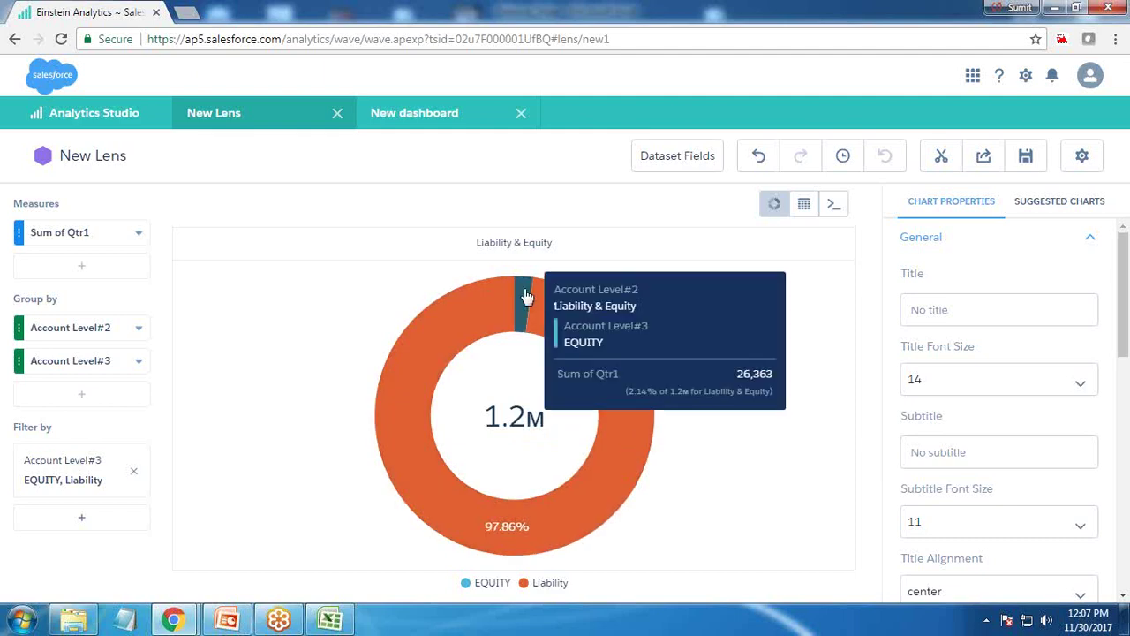
scroll(1002, 538, "down", 5)
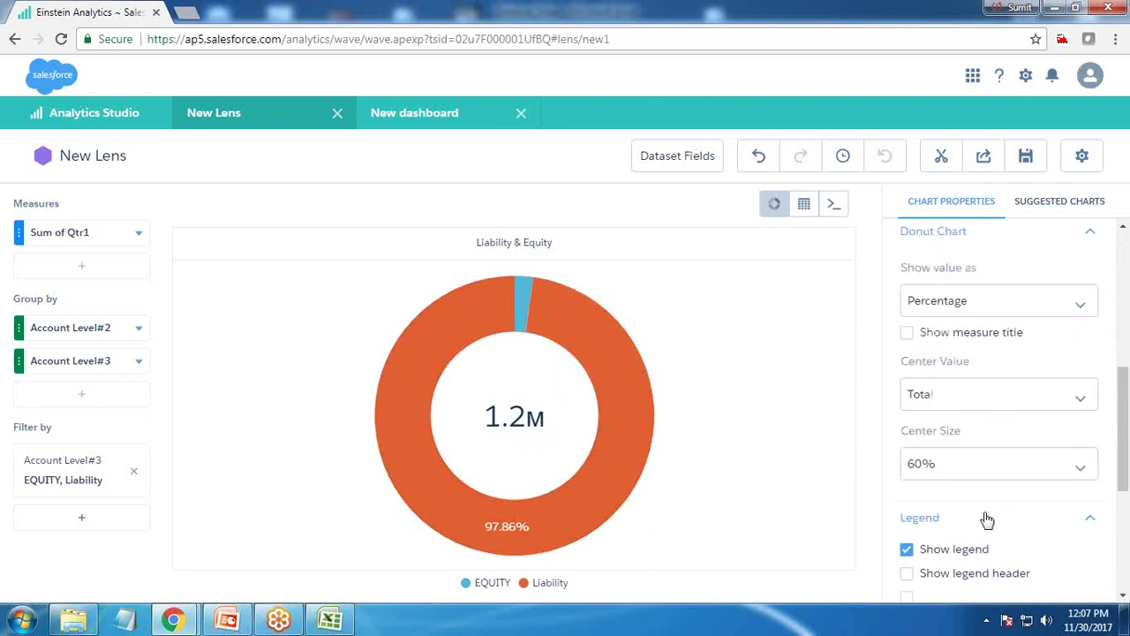
scroll(987, 521, "down", 1)
left_click(953, 383)
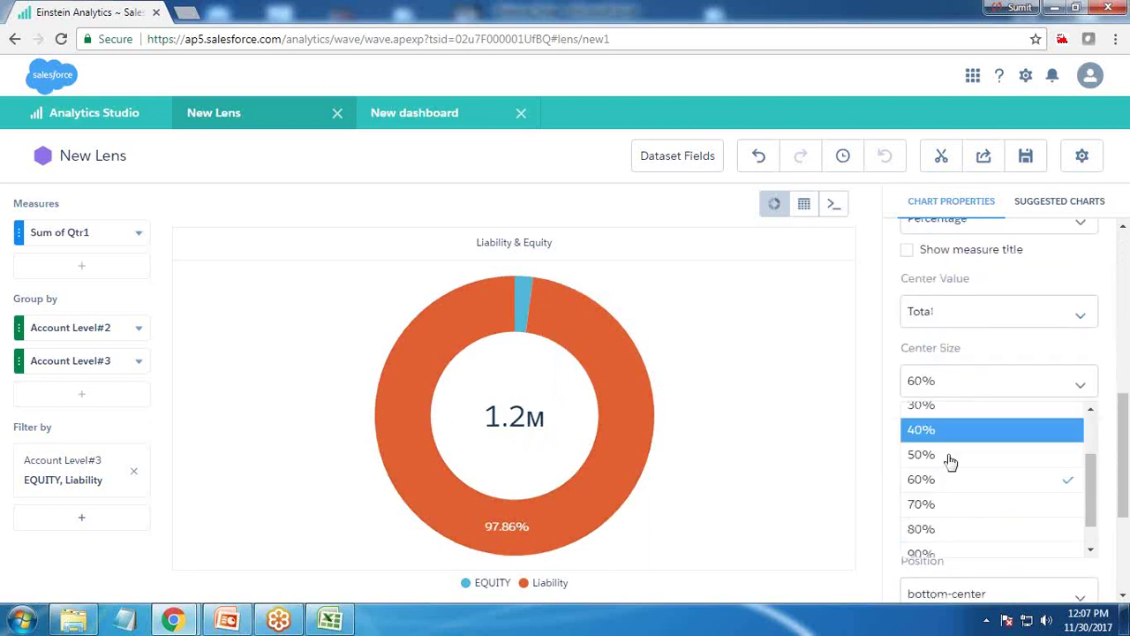
left_click(932, 454)
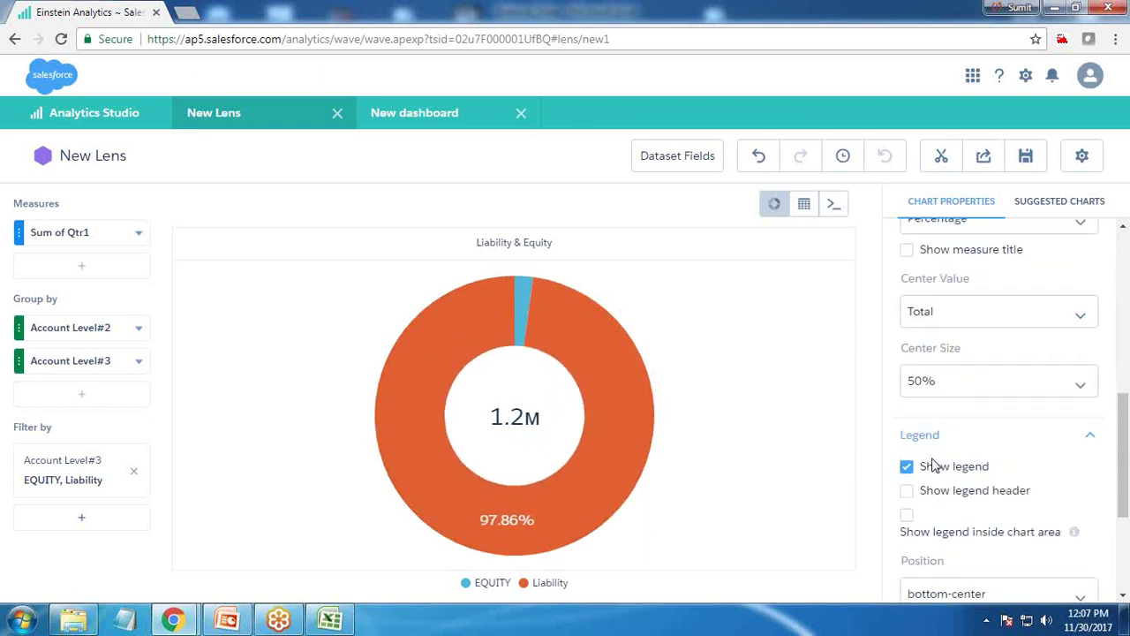
left_click(954, 381)
left_click(934, 480)
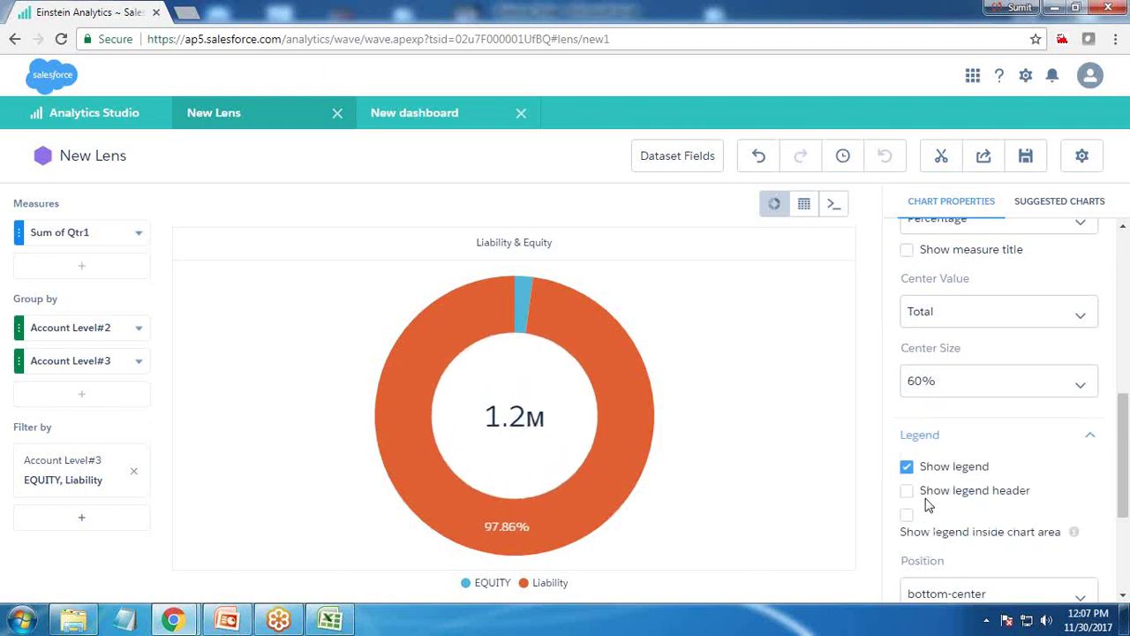
- Try showing the donut's measure title, hide it again, and keep its values shown as Percentage
scroll(945, 504, "down", 2)
scroll(953, 504, "up", 3)
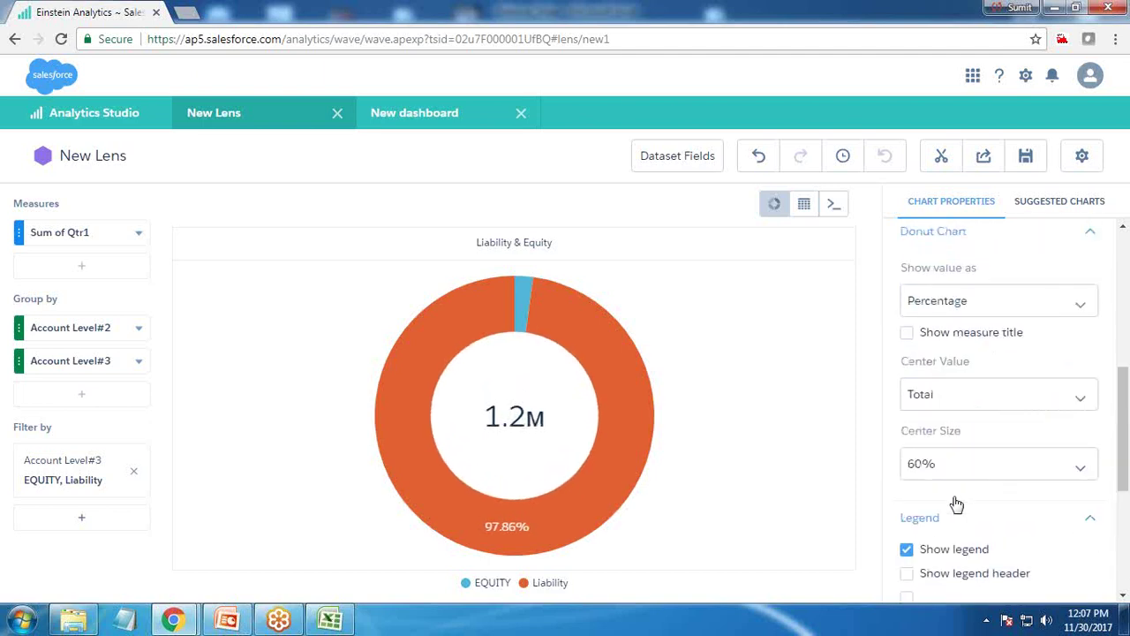
scroll(916, 380, "up", 1)
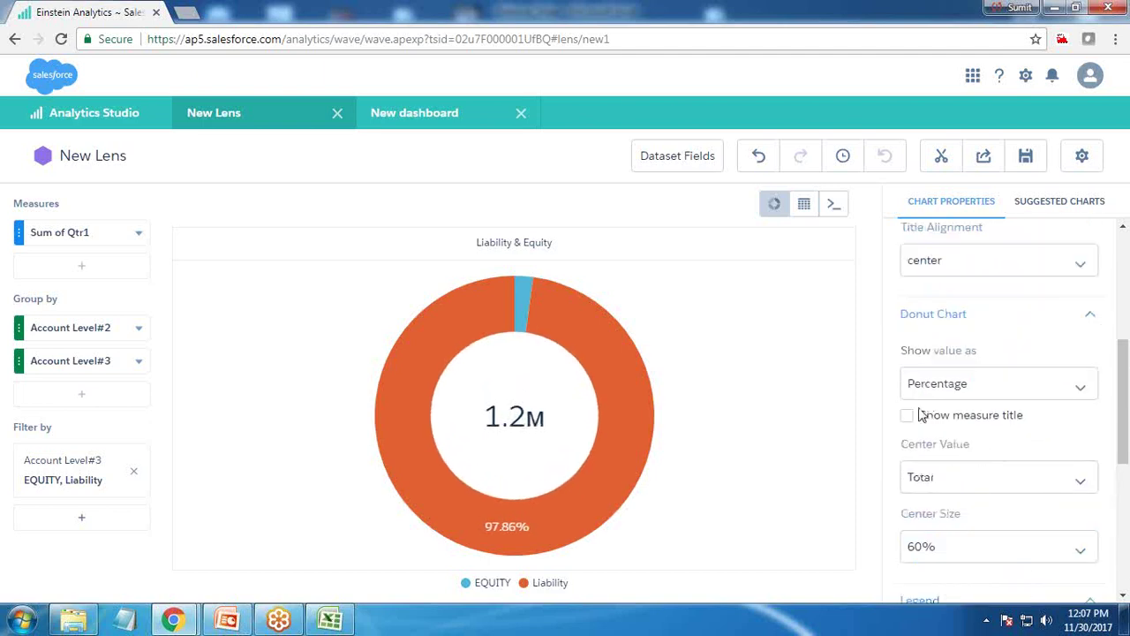
left_click(907, 416)
left_click(908, 416)
left_click(918, 385)
left_click(945, 466)
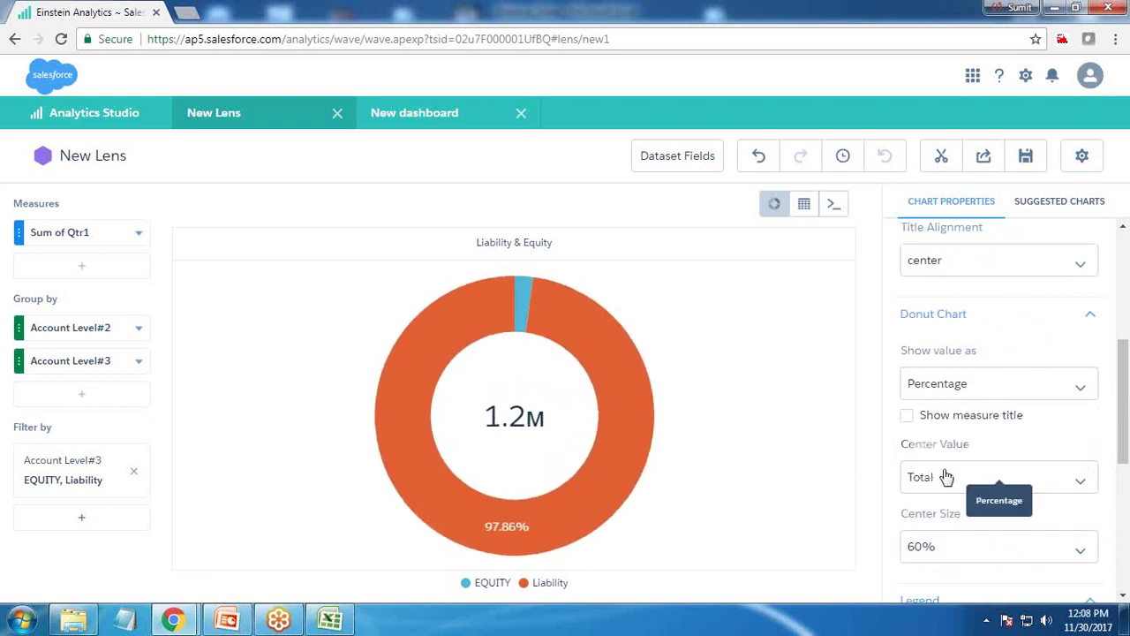
scroll(985, 495, "down", 5)
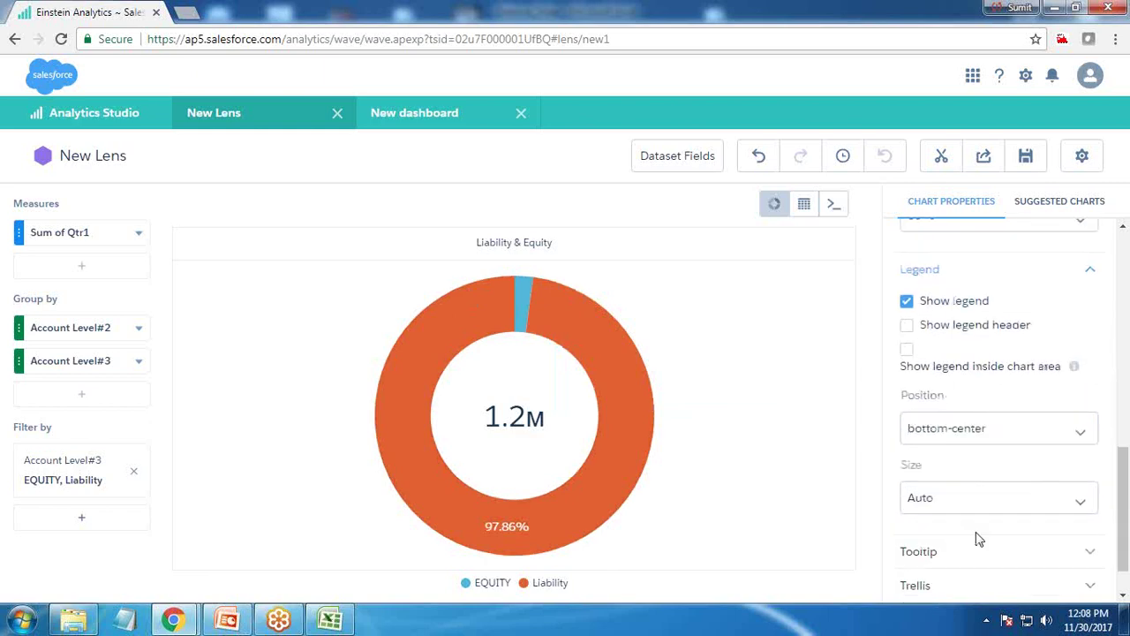
- Clip the Liability & Equity donut chart to the designer with the label Step4
mouse_move(613, 371)
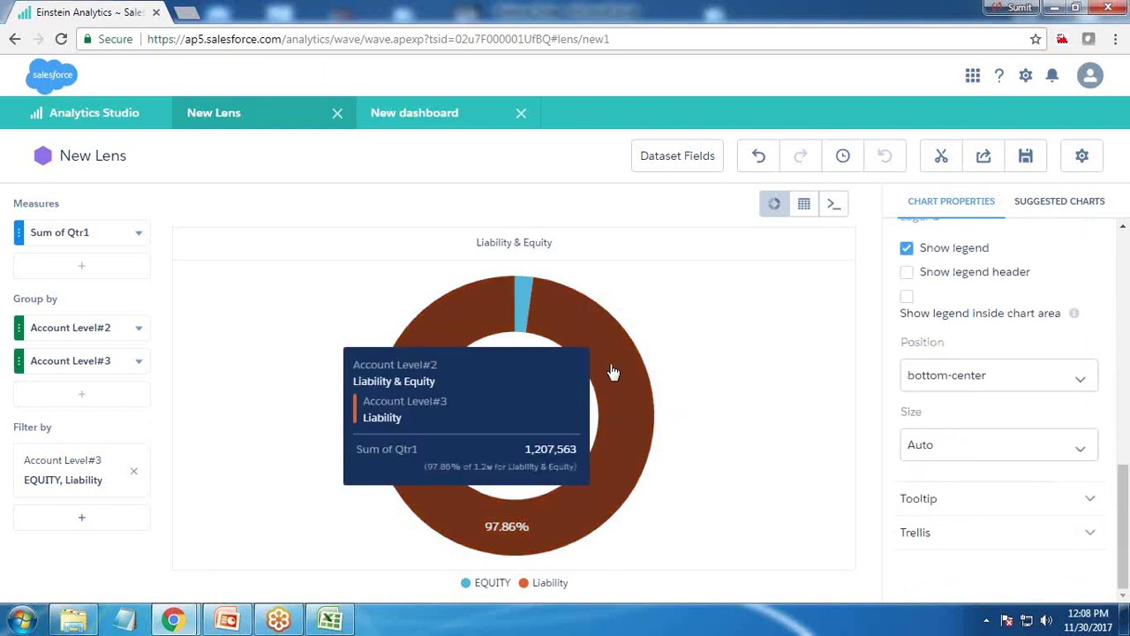
left_click(942, 159)
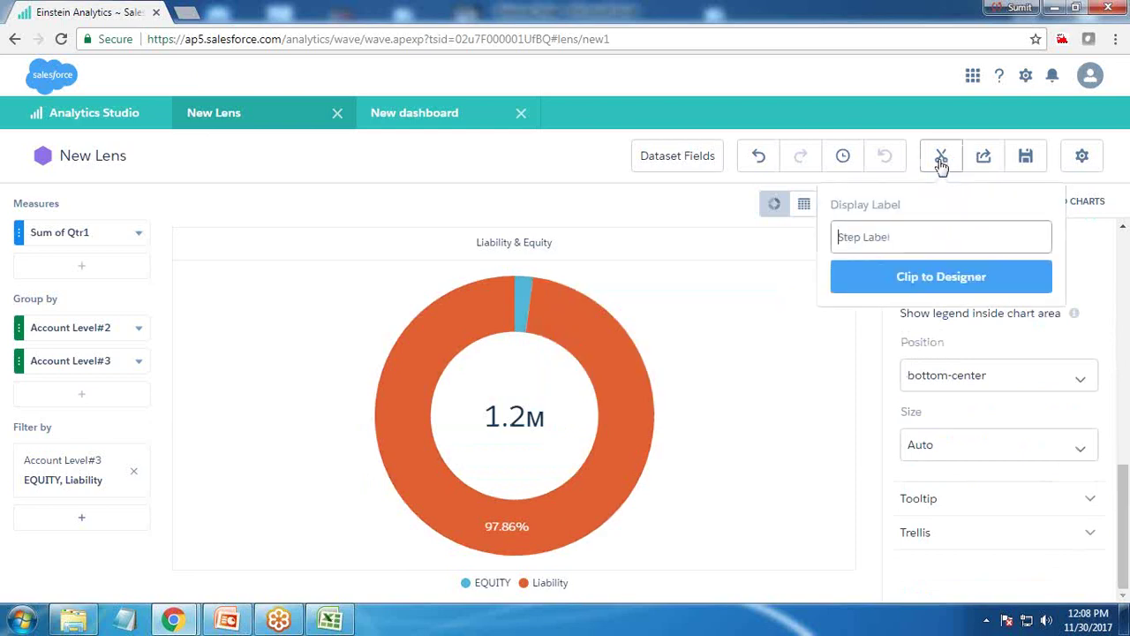
type("Step4")
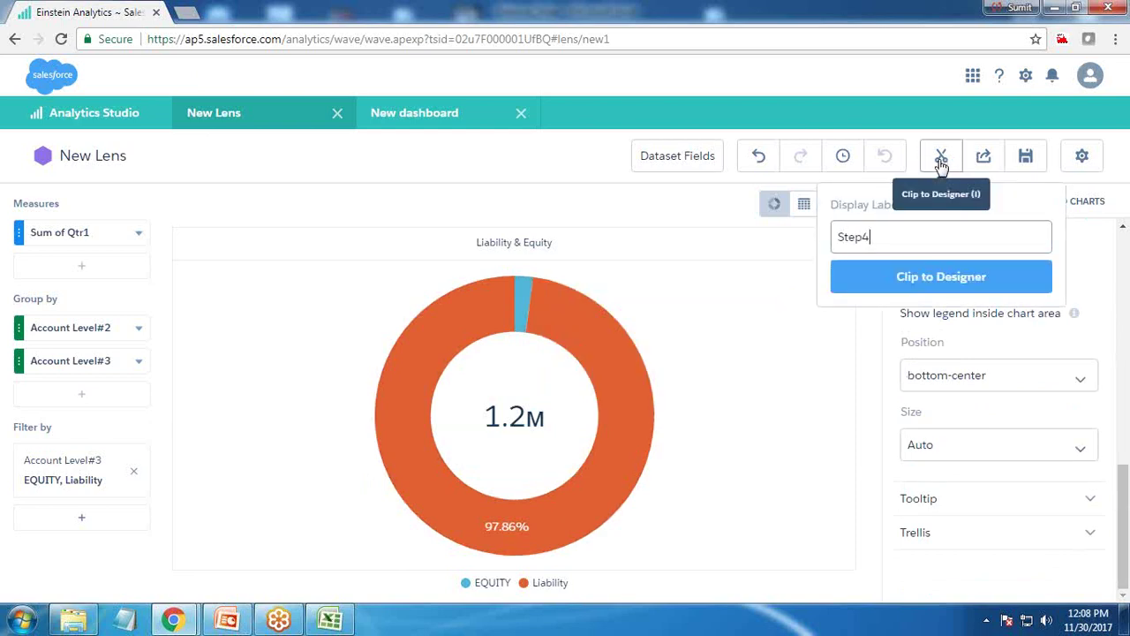
left_click(927, 275)
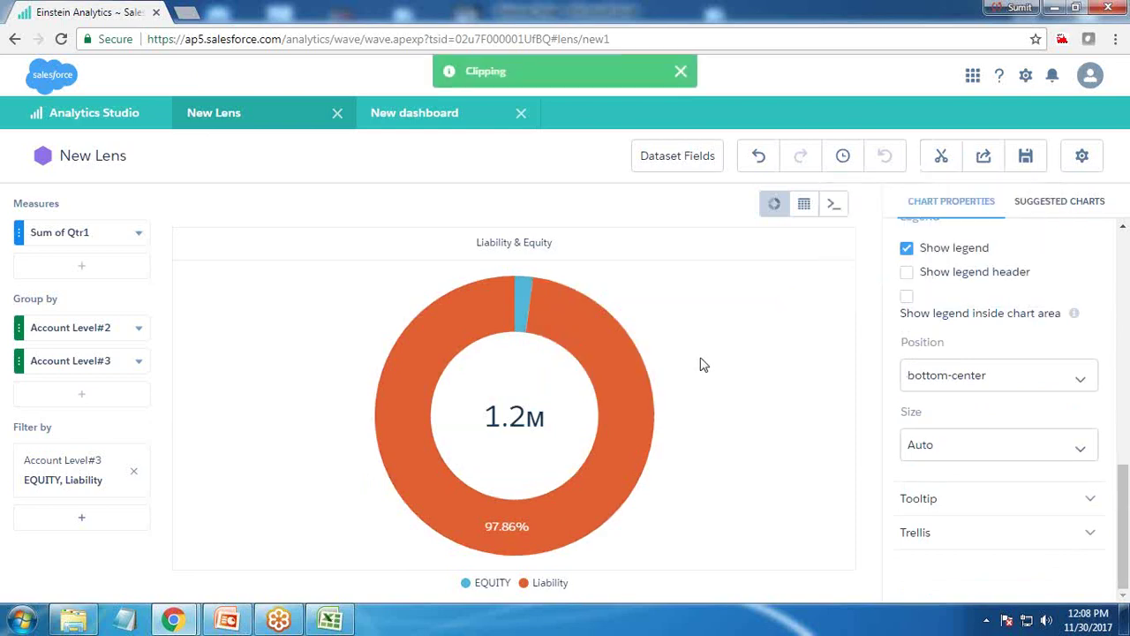
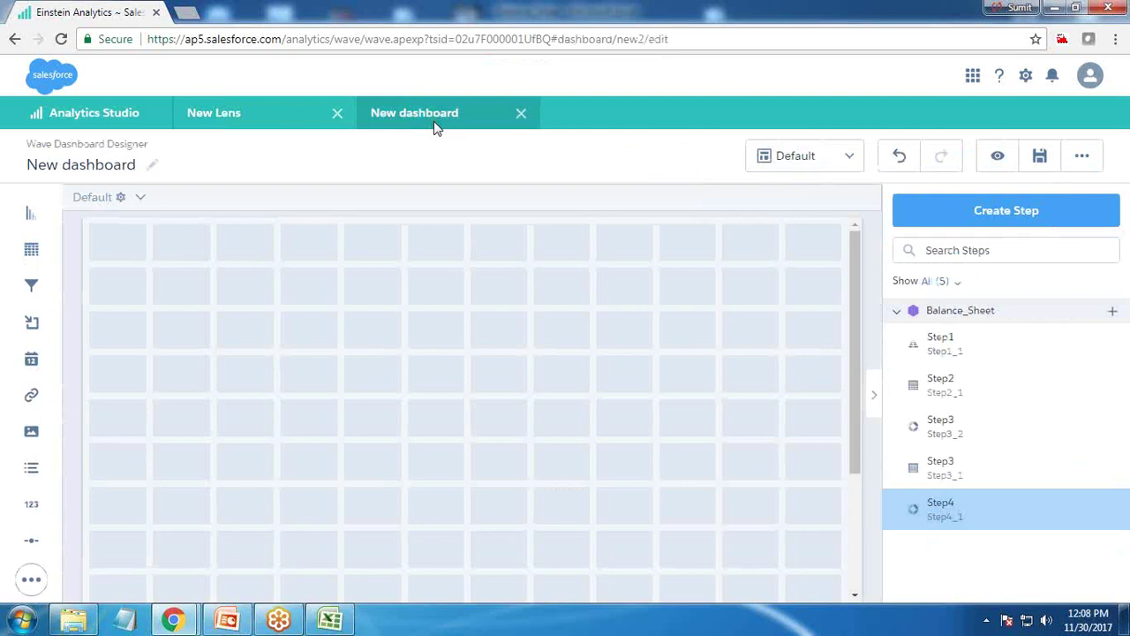
- Place the Step1 pyramid chart on the new dashboard, against the grid's left edge and below its first row
left_click_drag(938, 346, 364, 537)
left_click_drag(248, 436, 247, 416)
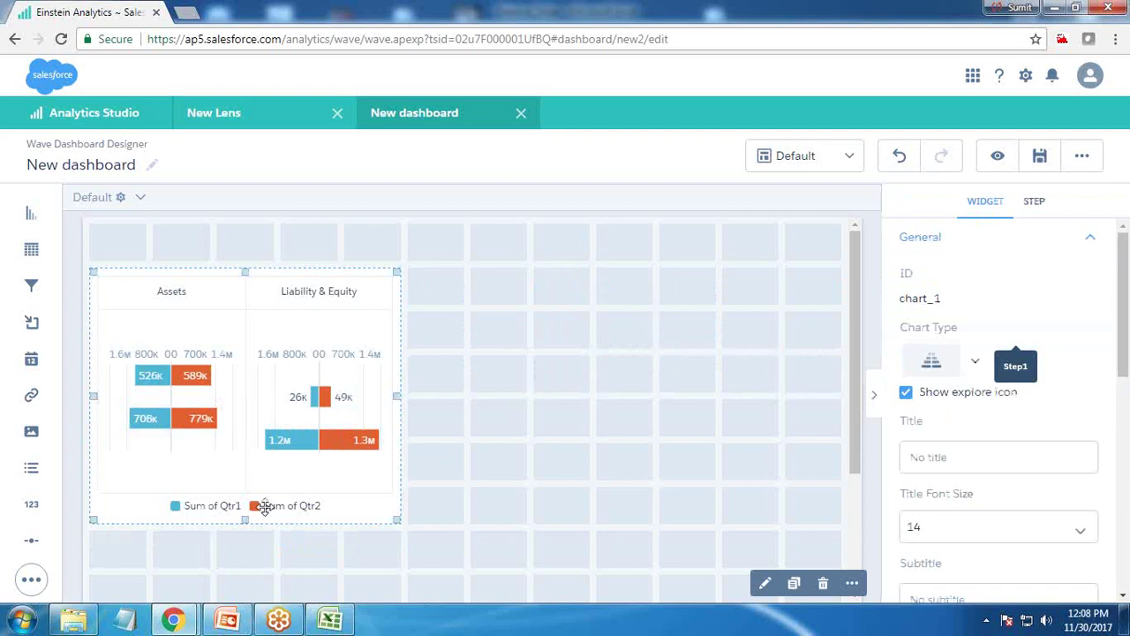
left_click(885, 371)
- Add the Step2 compare table to the dashboard and position it directly below the pyramid chart
left_click_drag(938, 396, 807, 482)
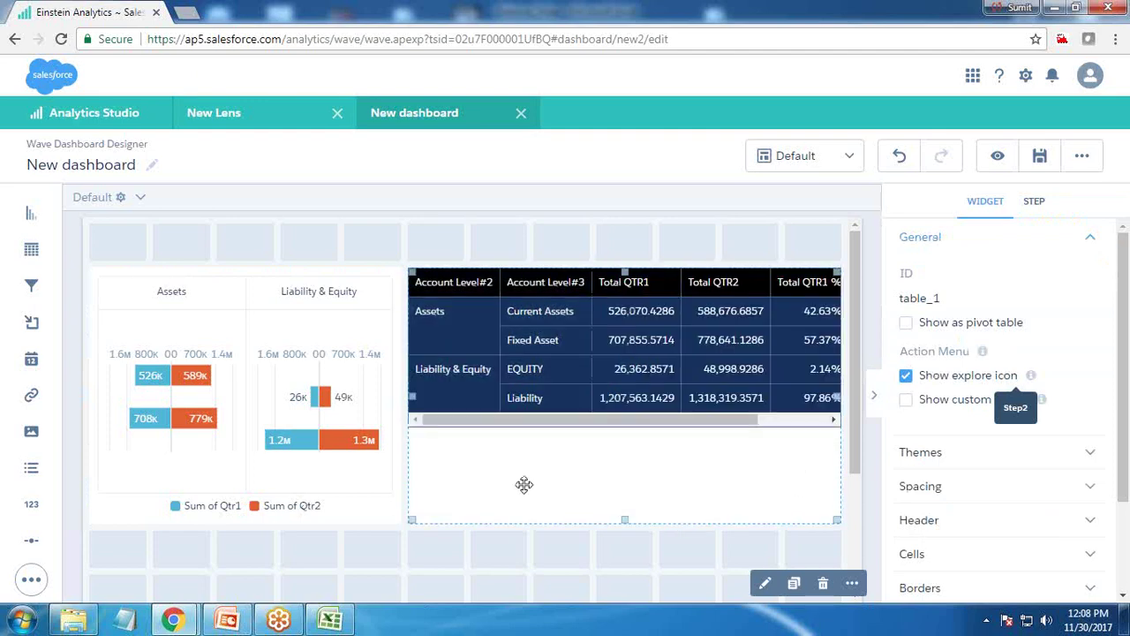
scroll(523, 483, "down", 1)
left_click_drag(615, 419, 426, 503)
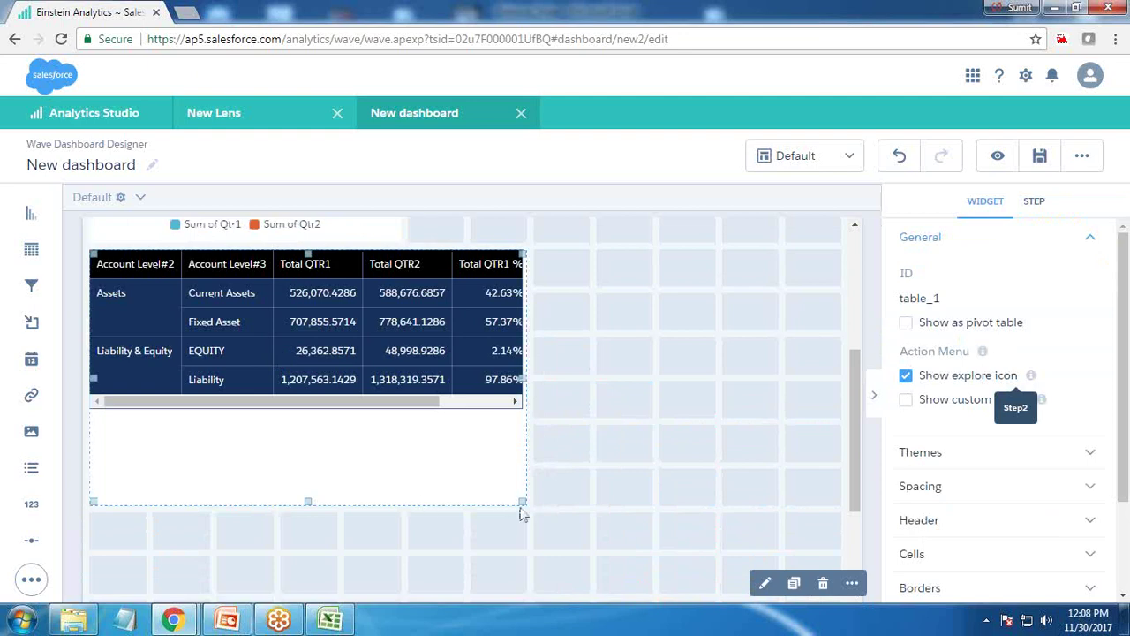
- Resize the Step2 table widget to fit all six columns through Total QTR2 % and trim the empty space below and beside them
left_click_drag(521, 509, 677, 474)
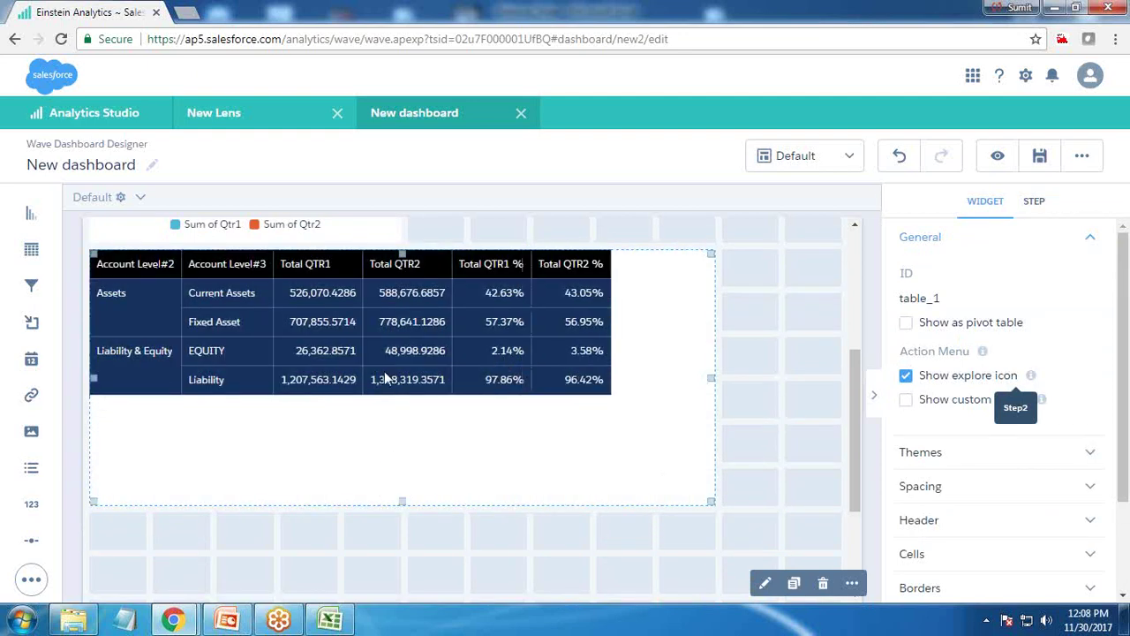
left_click_drag(401, 503, 396, 390)
left_click_drag(694, 409, 632, 397)
left_click(775, 503)
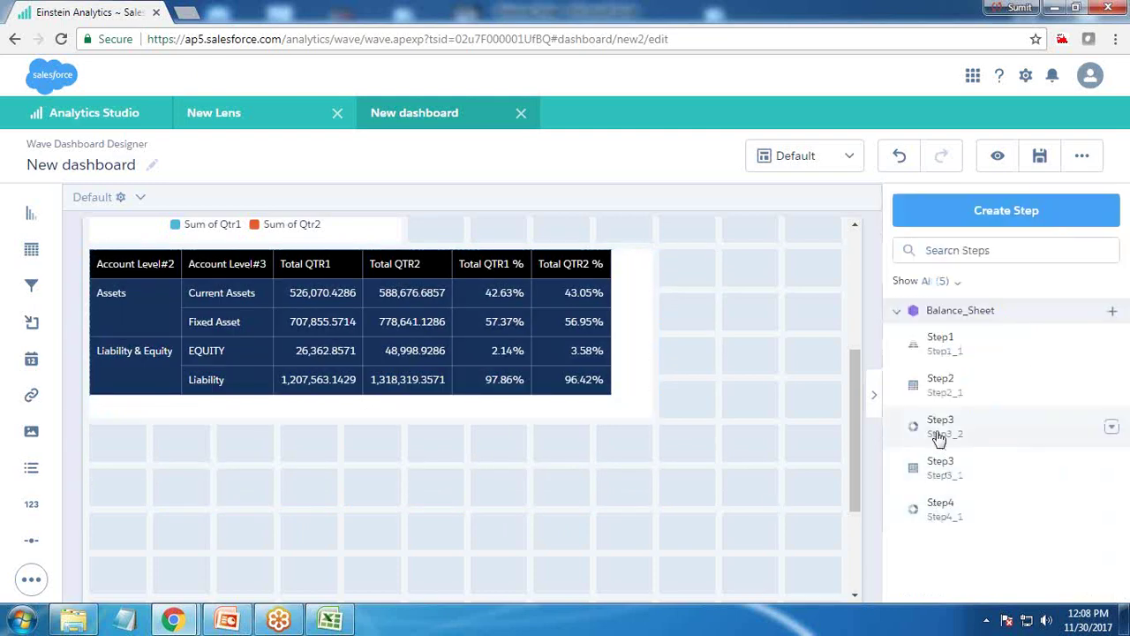
- Add the Step3 Assets donut chart to the dashboard beside the pyramid chart and enlarge it to about four grid columns wide
left_click_drag(938, 422, 671, 289)
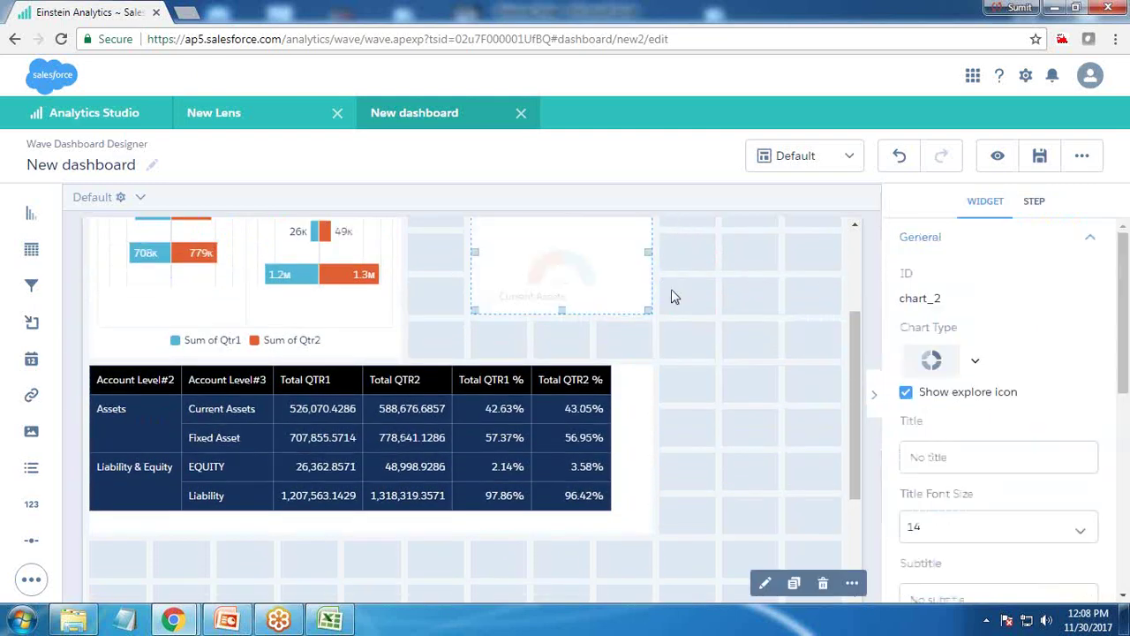
scroll(772, 482, "up", 2)
left_click_drag(582, 424, 570, 432)
left_click_drag(591, 379, 631, 472)
scroll(630, 474, "down", 1)
scroll(609, 331, "down", 2)
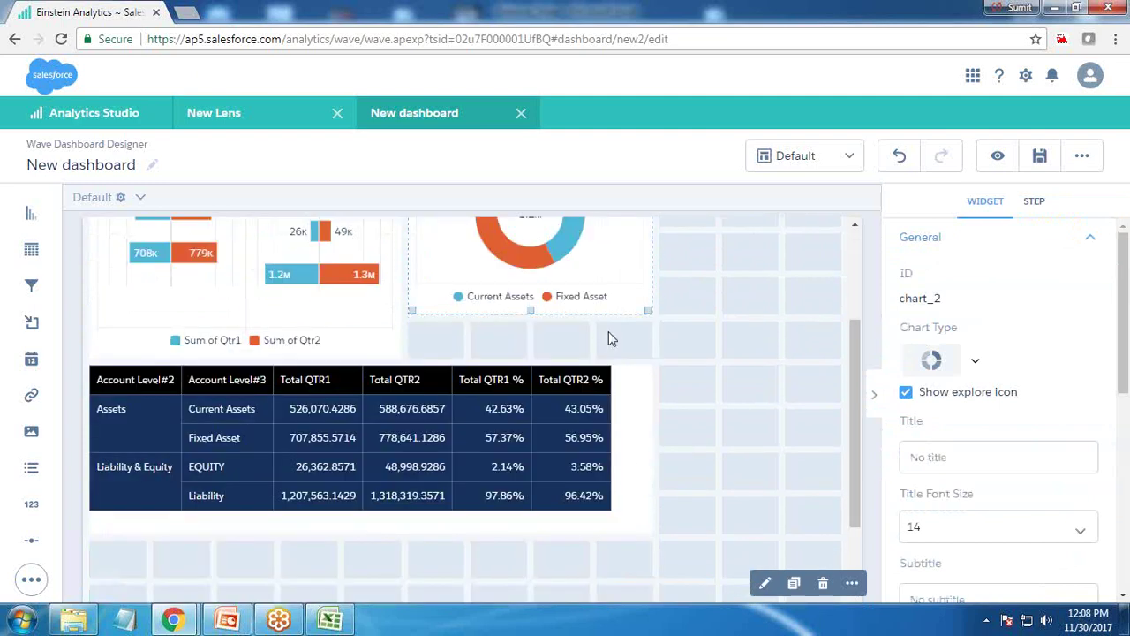
- Move the Assets donut chart directly below the compare table, against the grid's left edge
scroll(704, 432, "down", 1)
scroll(681, 437, "up", 2)
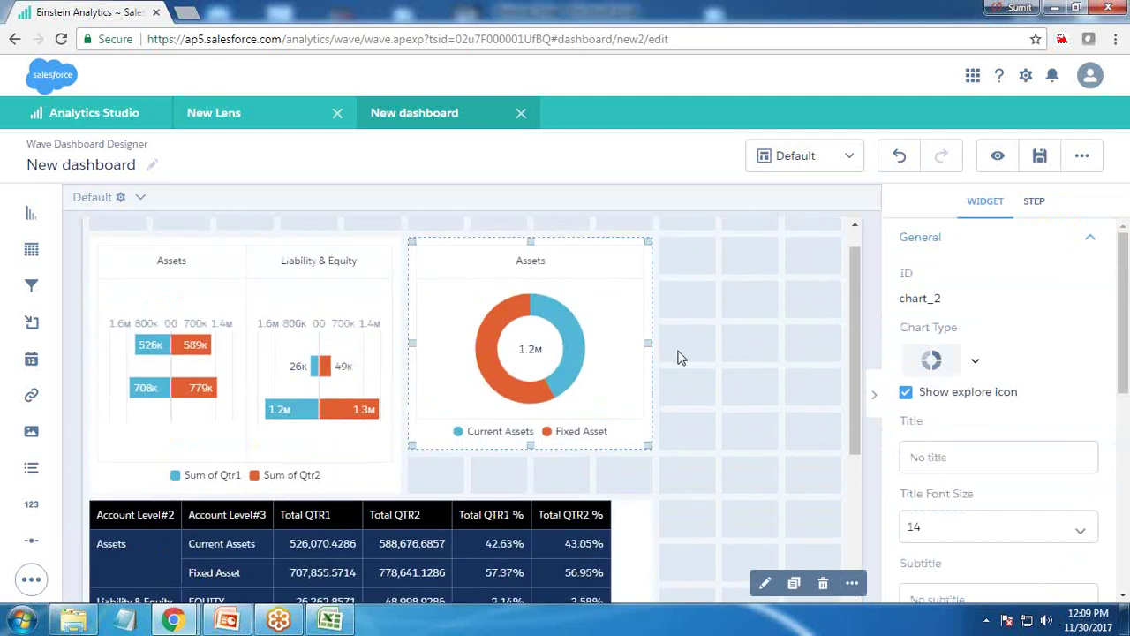
scroll(623, 297, "down", 3)
left_click_drag(623, 297, 277, 545)
left_click(693, 481)
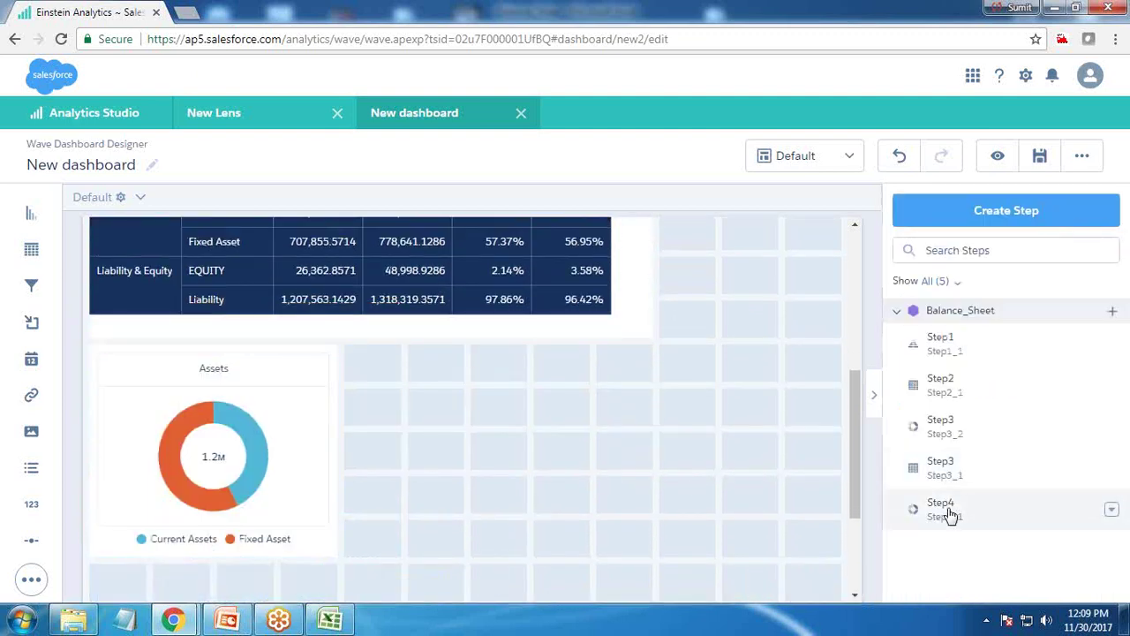
- Add the Step4 Liability & Equity donut chart to the right of the Assets donut and enlarge both charts
left_click_drag(949, 515, 515, 462)
left_click_drag(524, 512, 597, 577)
left_click_drag(475, 467, 495, 447)
left_click(247, 454)
left_click_drag(349, 553, 379, 575)
- Widen both donut charts to six grid columns each so that they fill the row side by side
scroll(397, 525, "down", 2)
scroll(397, 526, "down", 1)
left_click(517, 350)
left_click_drag(707, 396, 751, 429)
left_click_drag(629, 356, 685, 366)
left_click(344, 353)
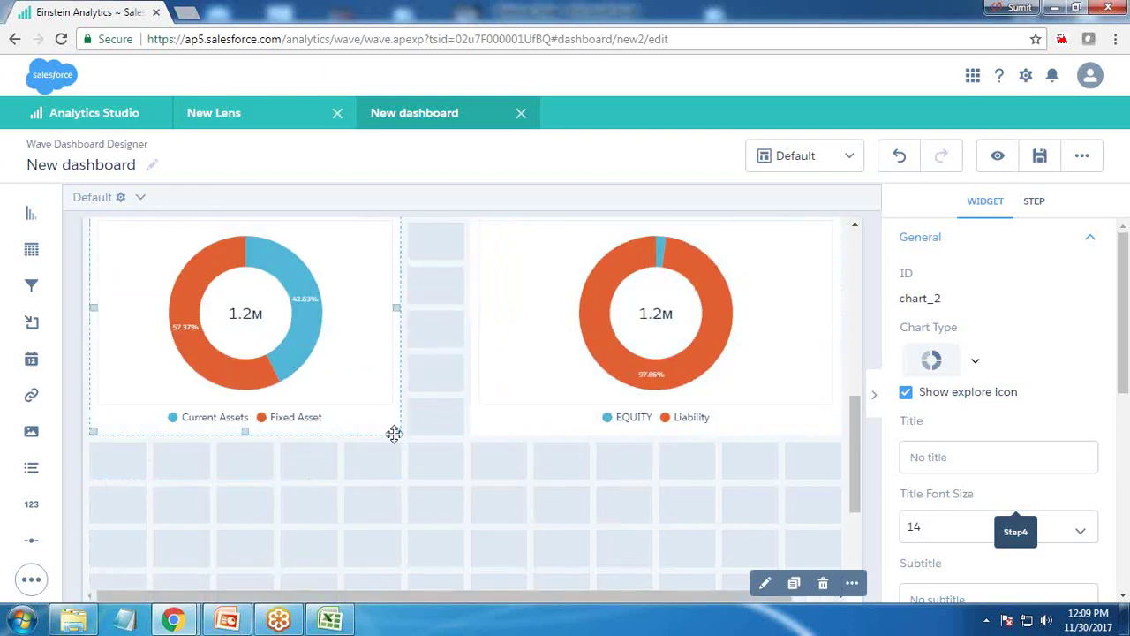
left_click_drag(394, 434, 456, 444)
left_click(457, 454)
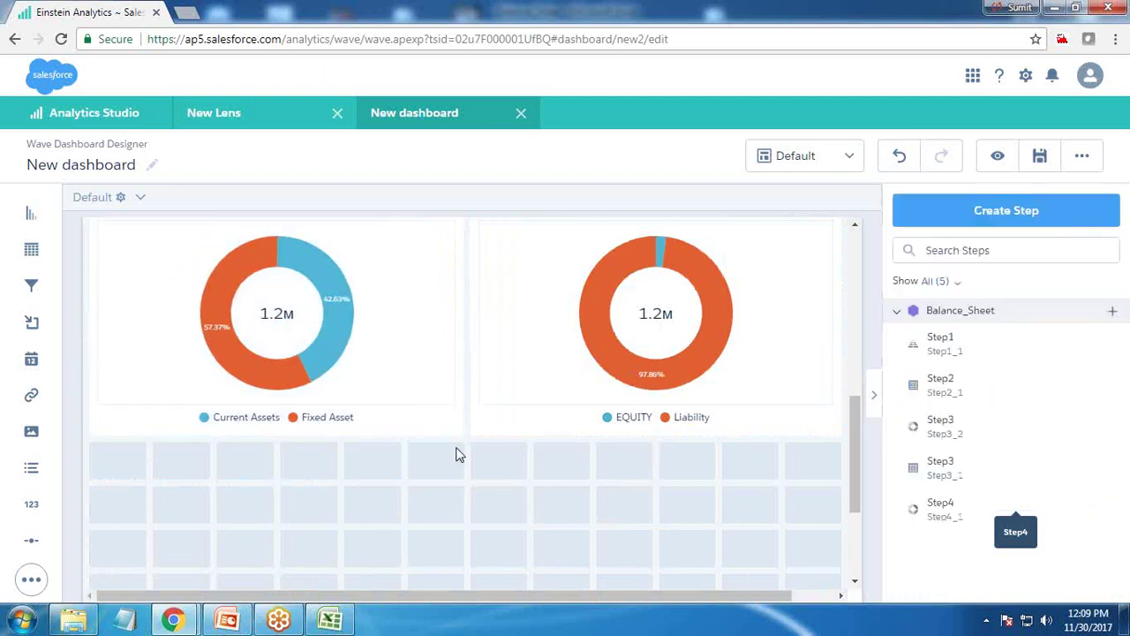
- Widen the compare table widget to eleven grid columns
scroll(457, 447, "up", 3)
left_click(438, 359)
left_click_drag(625, 344, 773, 337)
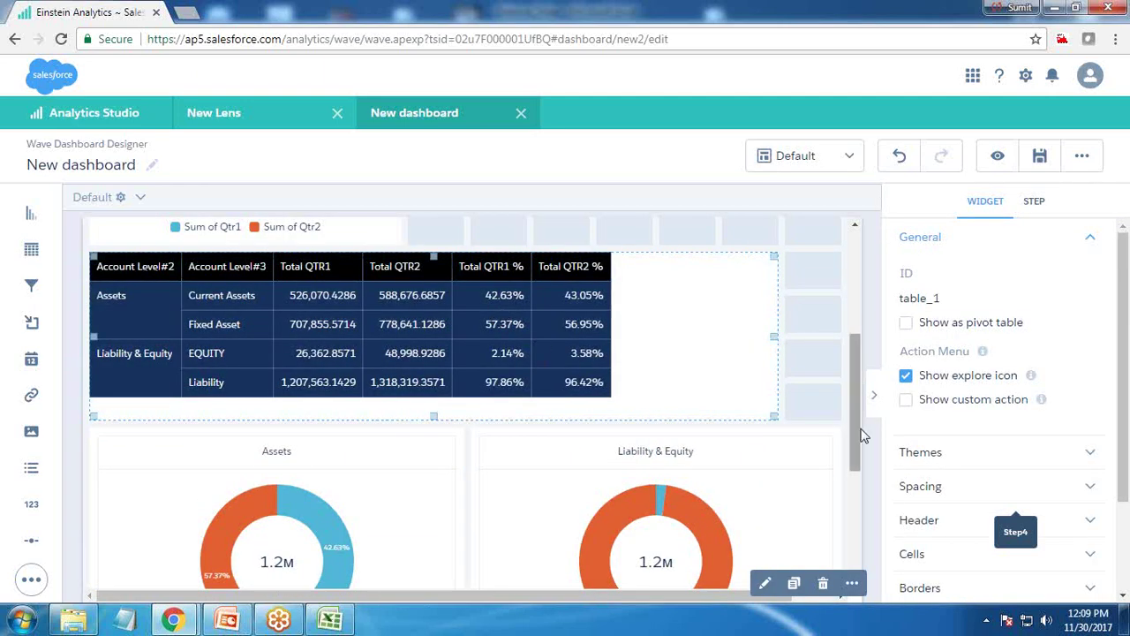
- Look through the compare table's spacing, cell and border options and set its column width to Fit to Widget
scroll(863, 436, "down", 3)
left_click(966, 488)
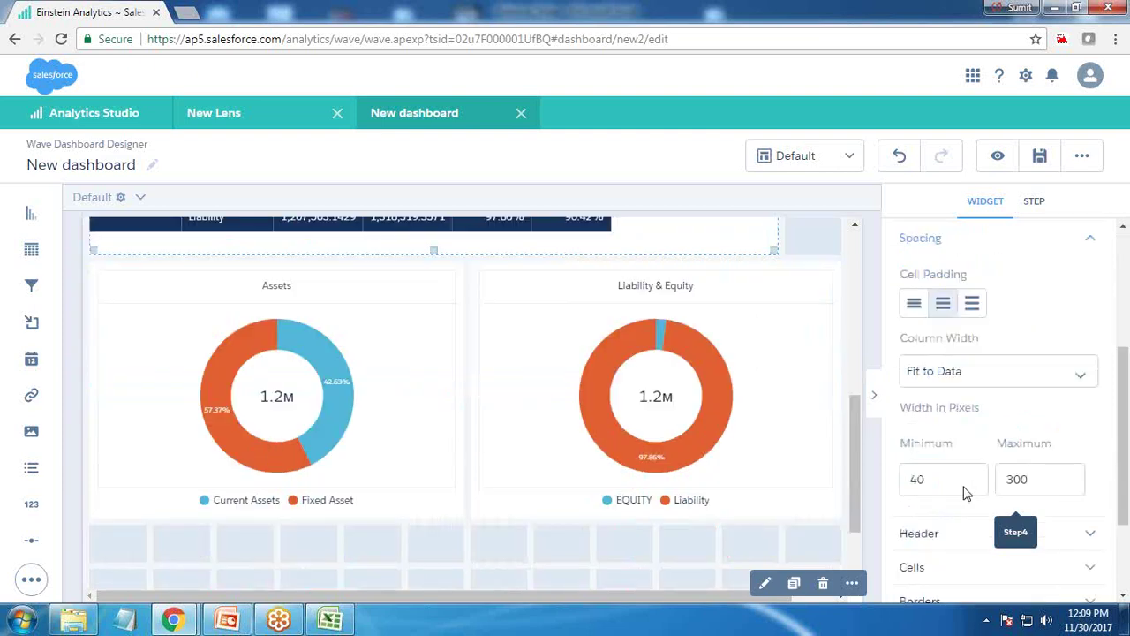
scroll(980, 508, "down", 3)
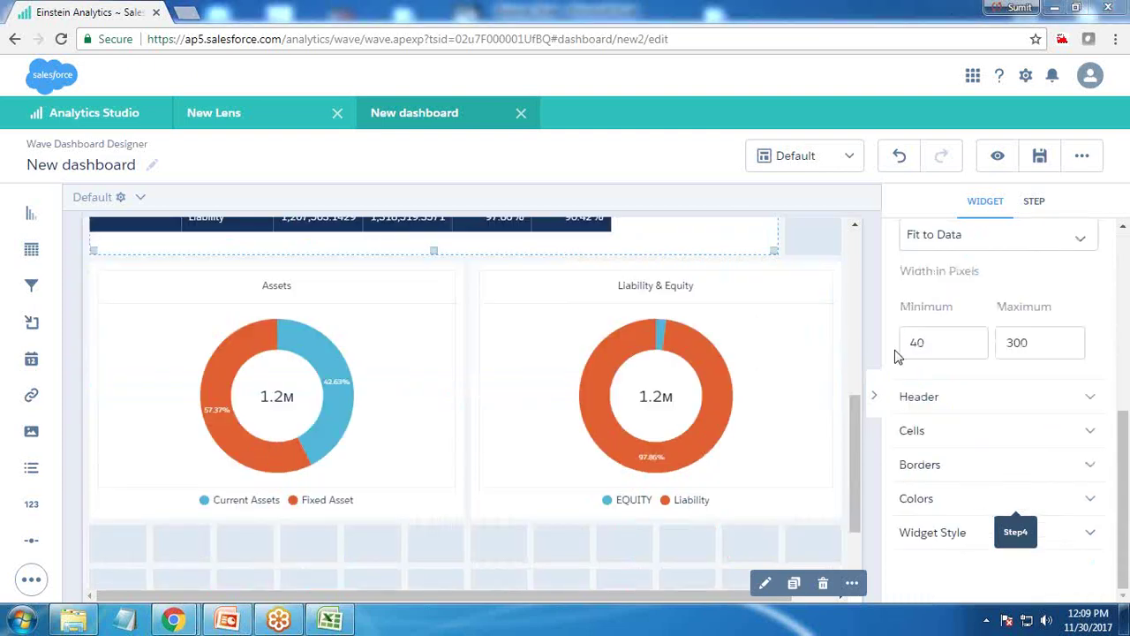
left_click(931, 430)
scroll(931, 436, "down", 5)
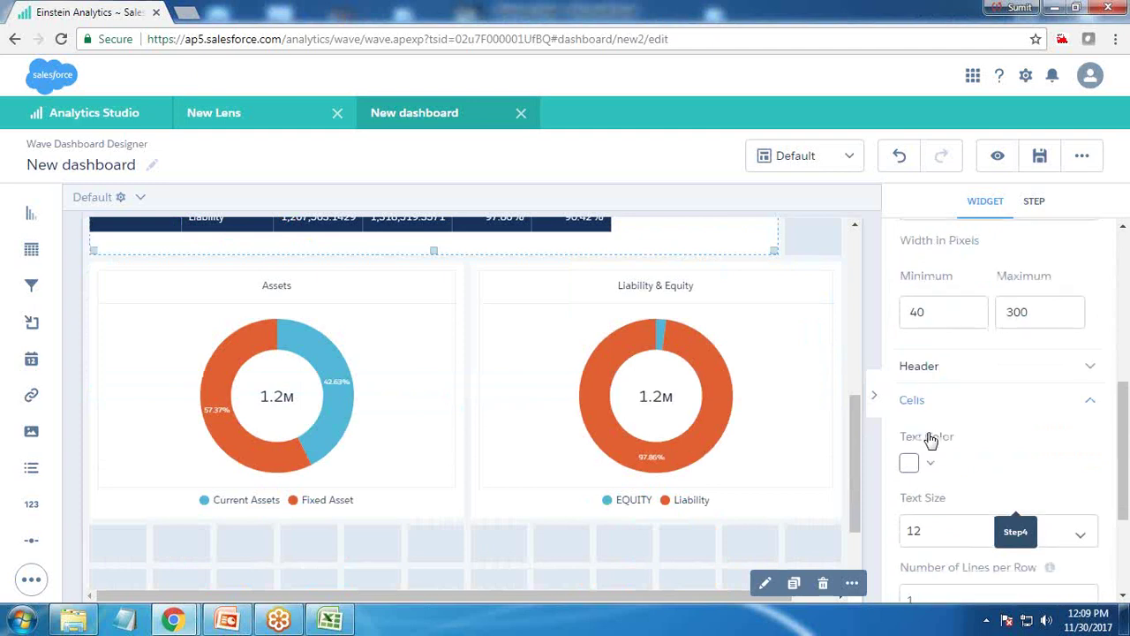
left_click(939, 468)
scroll(943, 473, "down", 5)
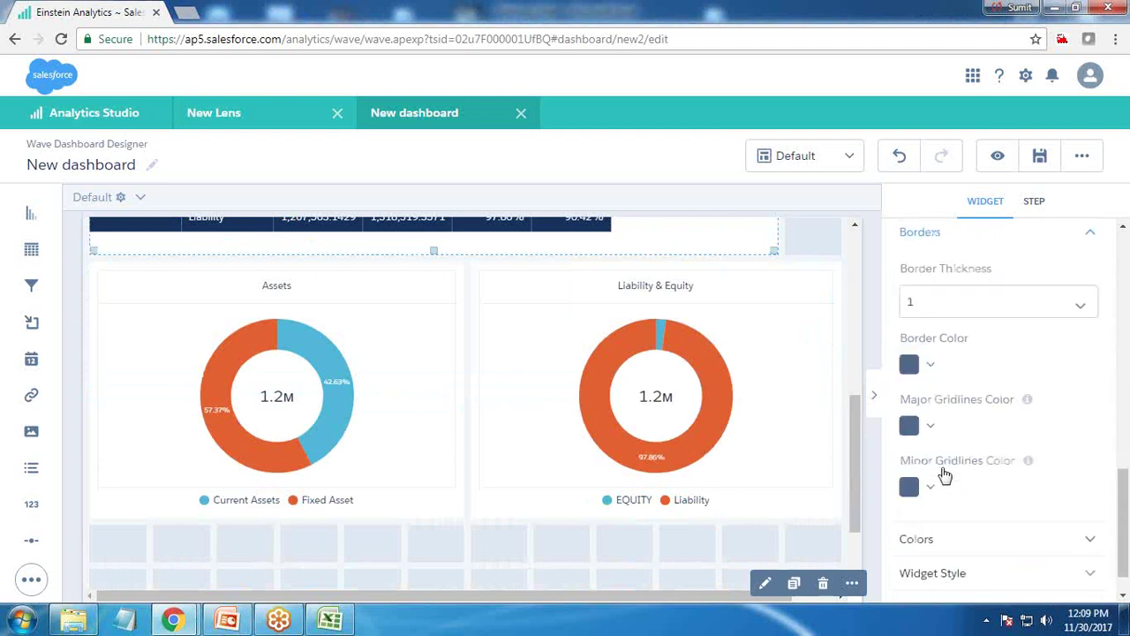
scroll(945, 475, "up", 5)
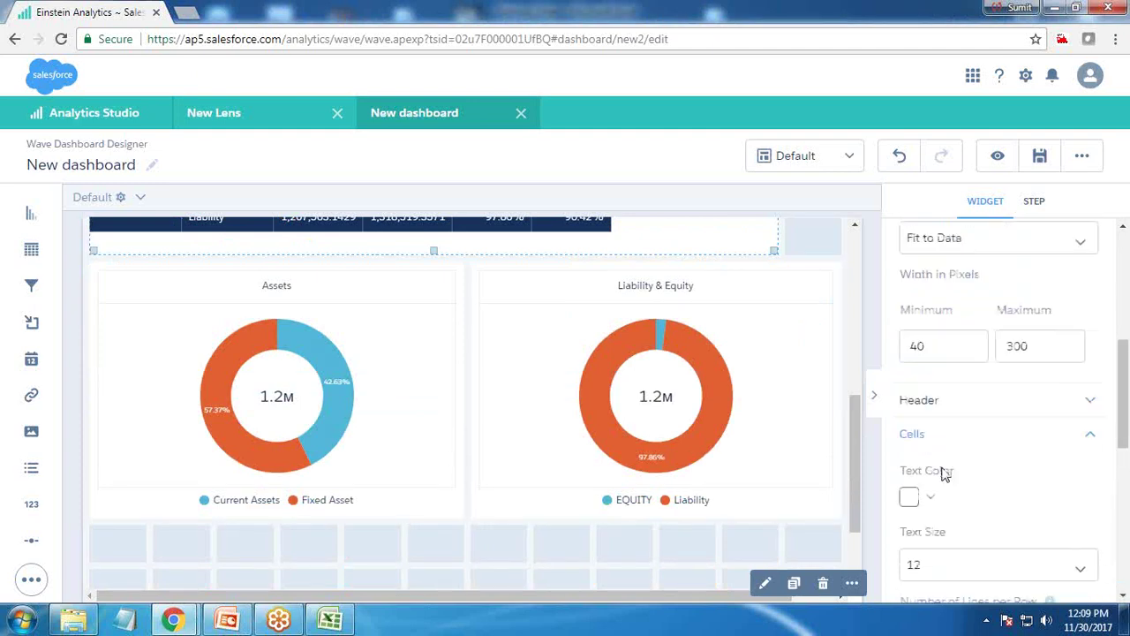
scroll(945, 475, "up", 3)
left_click(1001, 414)
left_click(949, 492)
scroll(710, 426, "up", 2)
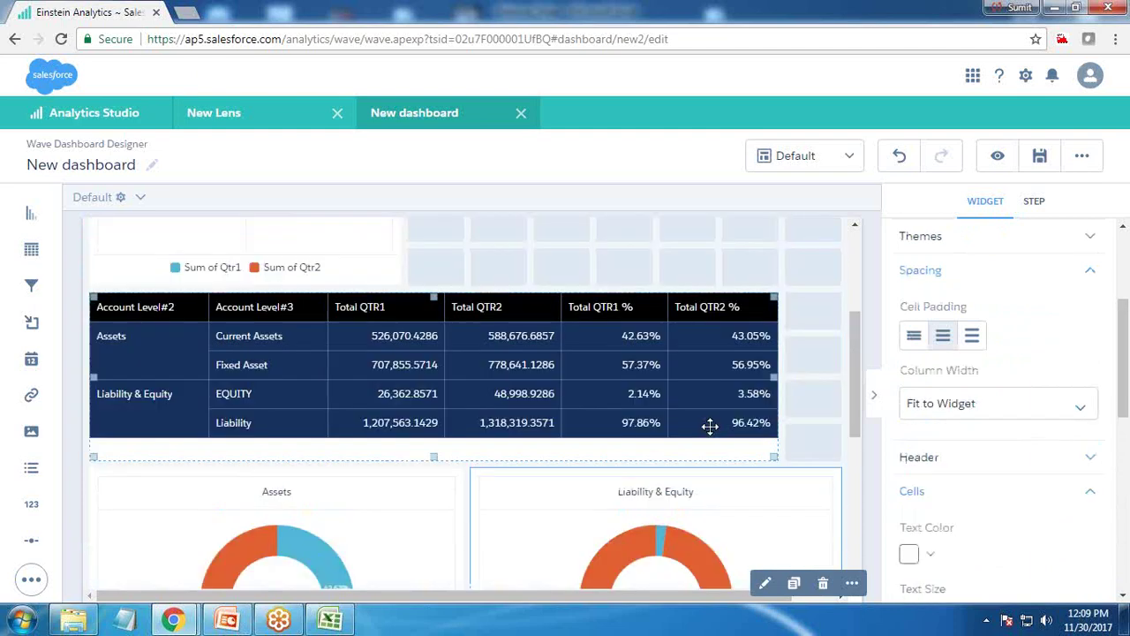
- Preview the dashboard, check its charts and table, and return to editing
scroll(710, 425, "up", 2)
key("ctrl+e")
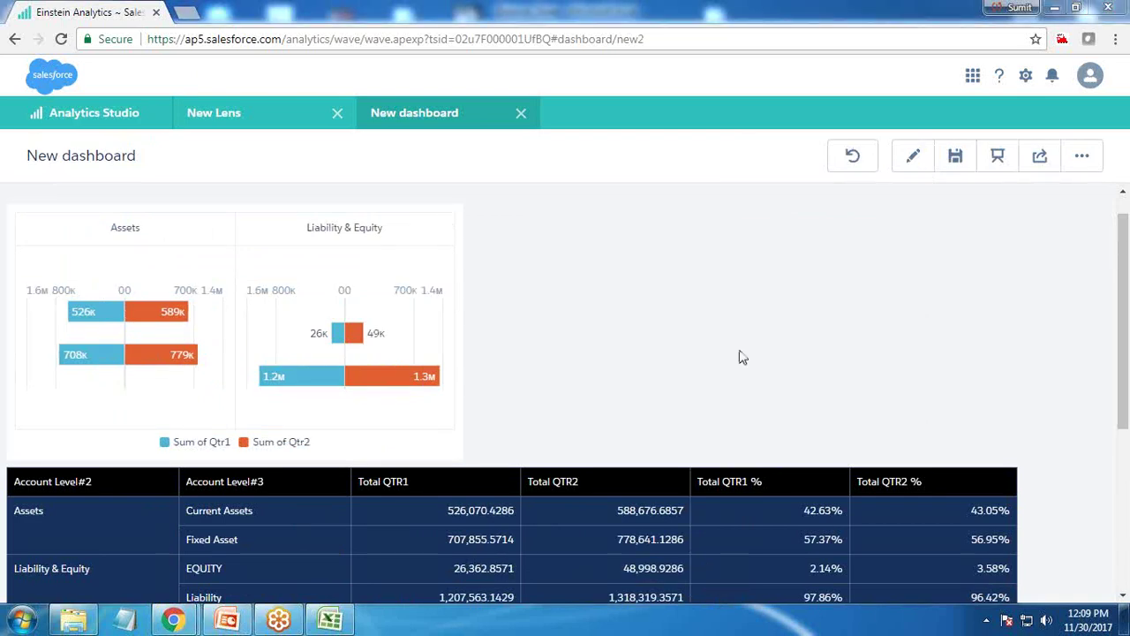
scroll(739, 355, "down", 3)
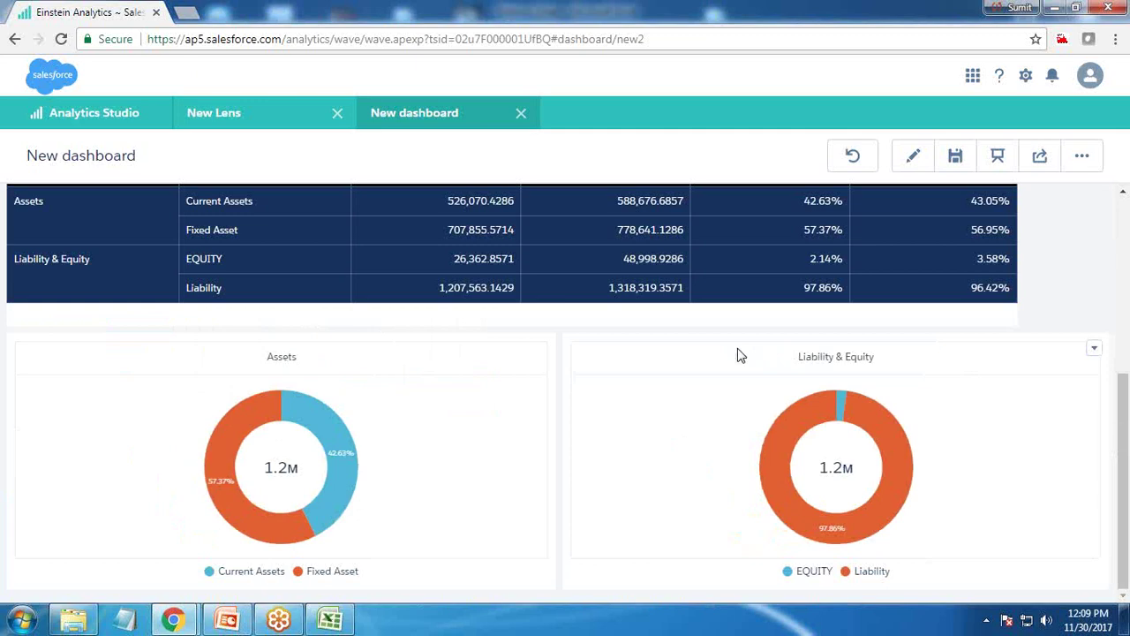
scroll(740, 355, "up", 3)
left_click(912, 159)
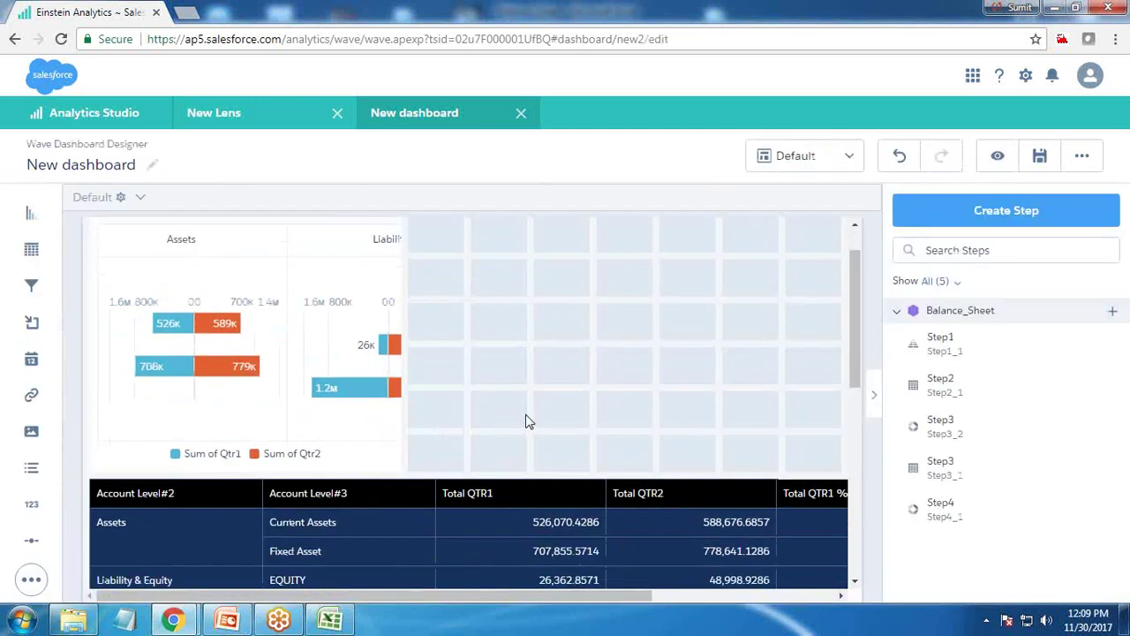
- Move the Assets donut chart above the compare table, beside the pyramid chart
scroll(524, 417, "down", 3)
scroll(340, 441, "down", 1)
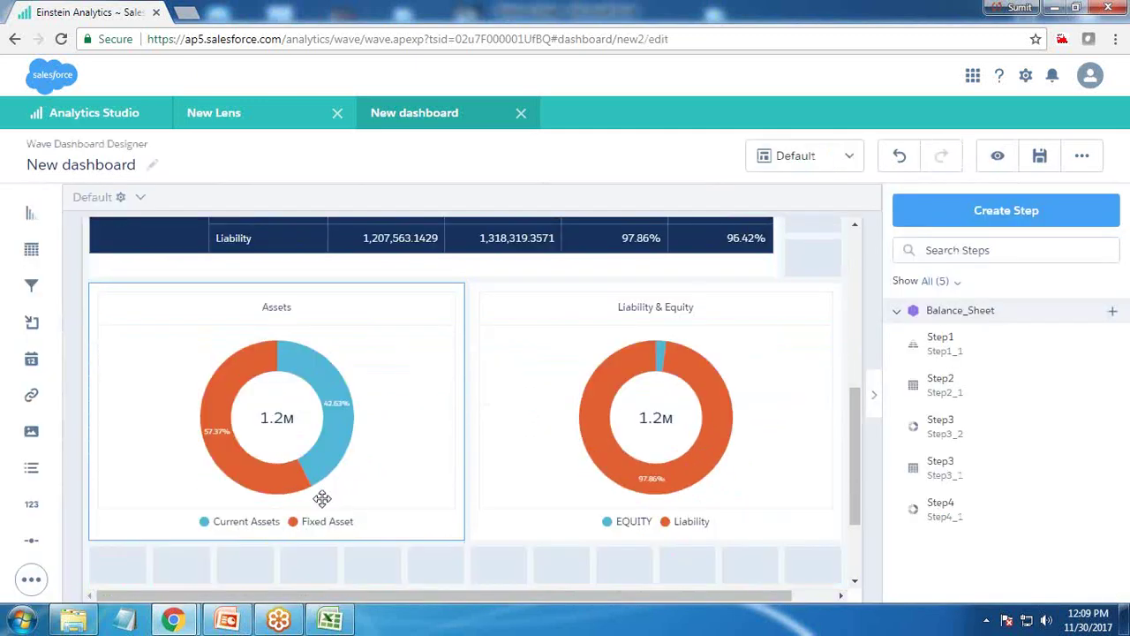
scroll(321, 499, "up", 2)
left_click_drag(279, 538, 610, 353)
- Move the compare table down and place the Liability & Equity donut above it, at the grid's left edge below the pyramid chart
scroll(609, 353, "down", 3)
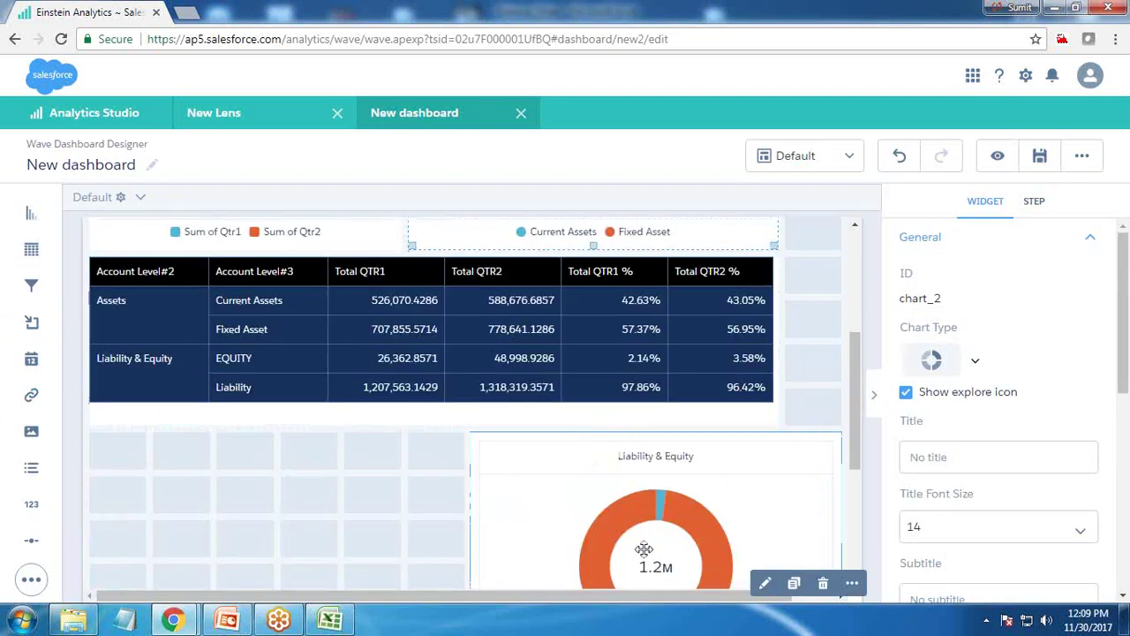
left_click_drag(380, 358, 372, 561)
left_click_drag(629, 349, 258, 394)
scroll(273, 397, "up", 2)
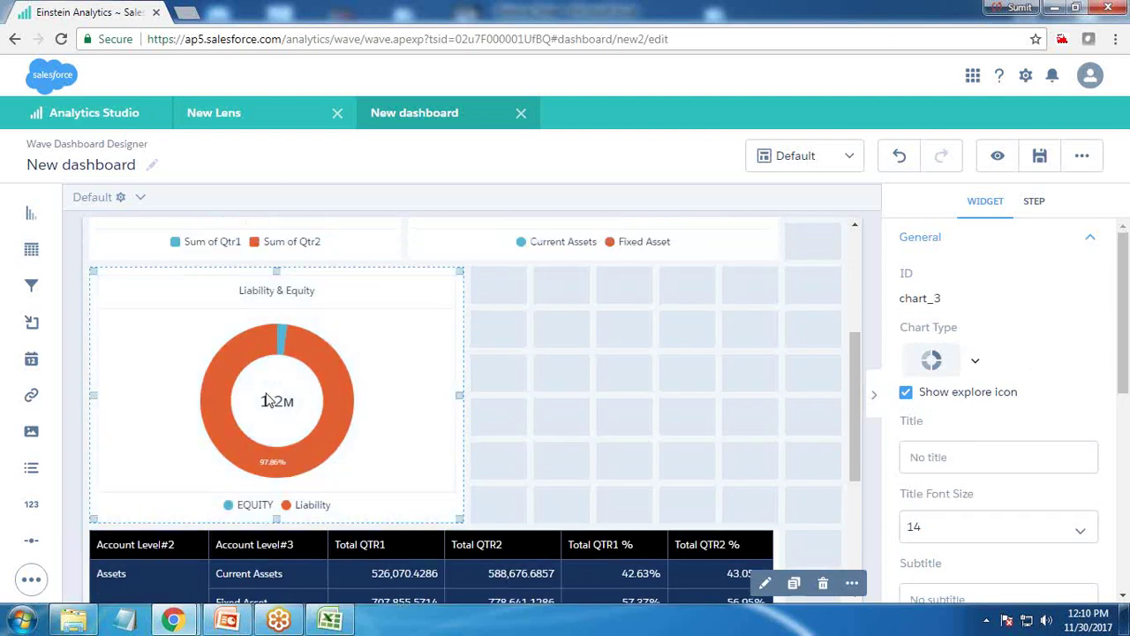
- Place the Assets donut to the right of the Liability & Equity donut and move the pyramid chart to the right above it
left_click_drag(605, 327, 680, 523)
left_click(469, 276)
scroll(456, 257, "up", 2)
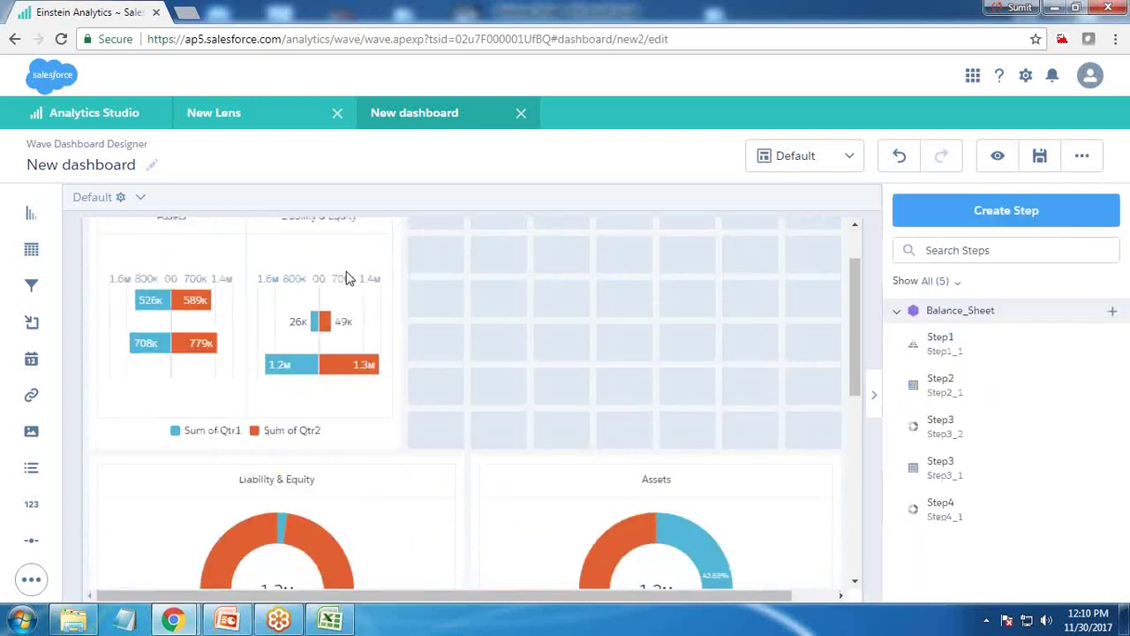
left_click_drag(227, 313, 613, 317)
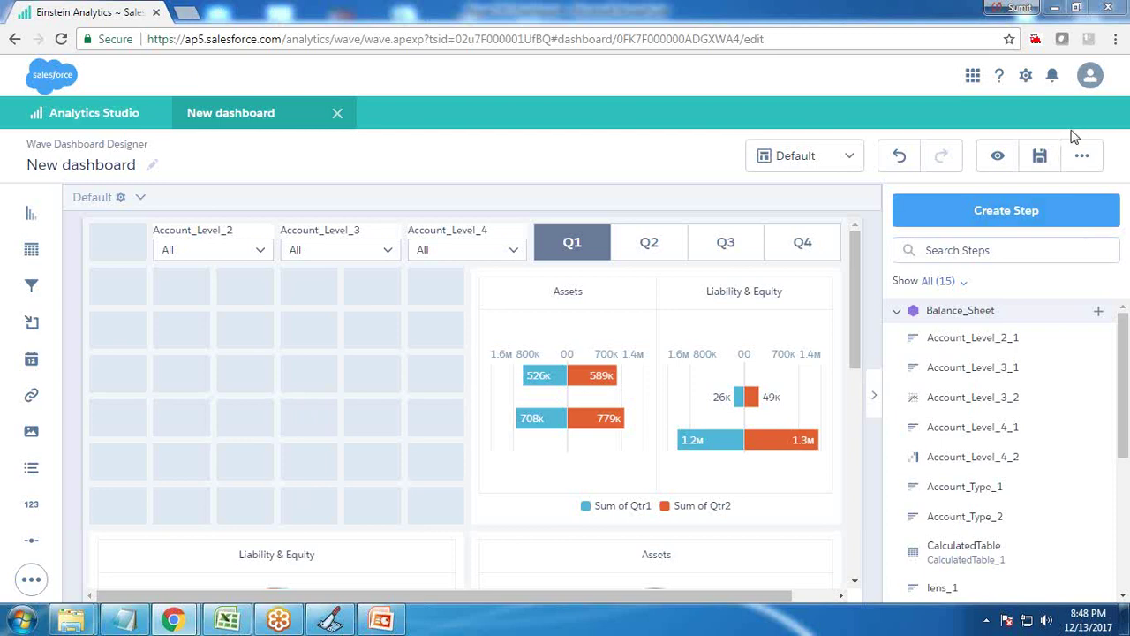
- Create a new step from the Balance_Sheet dataset with Sum of Qtr1 as its measure
left_click(981, 211)
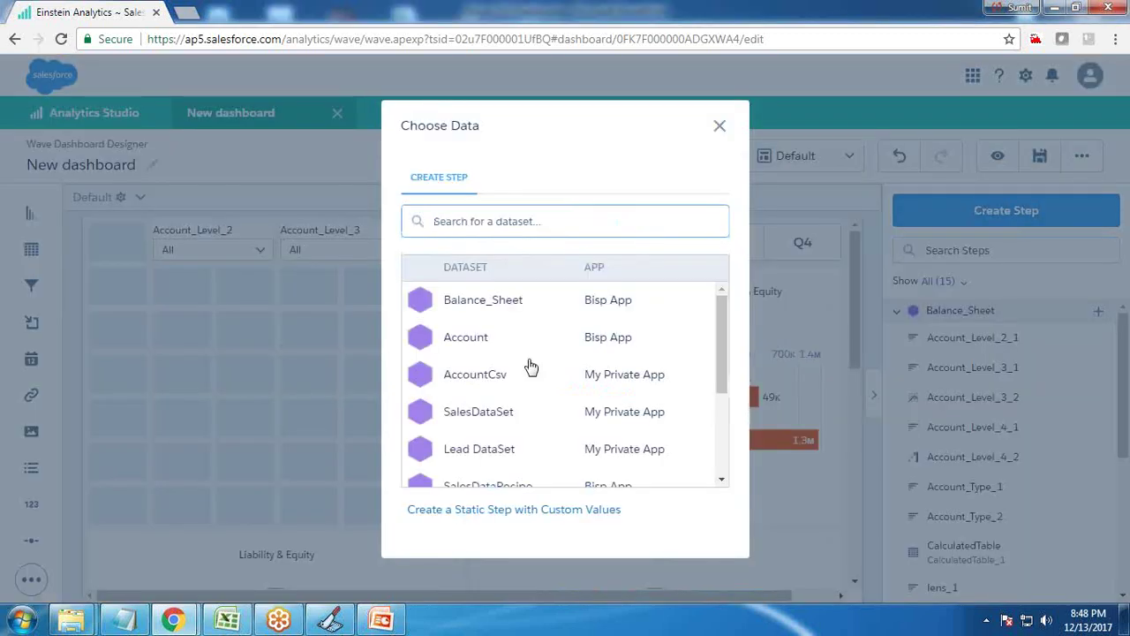
left_click(482, 300)
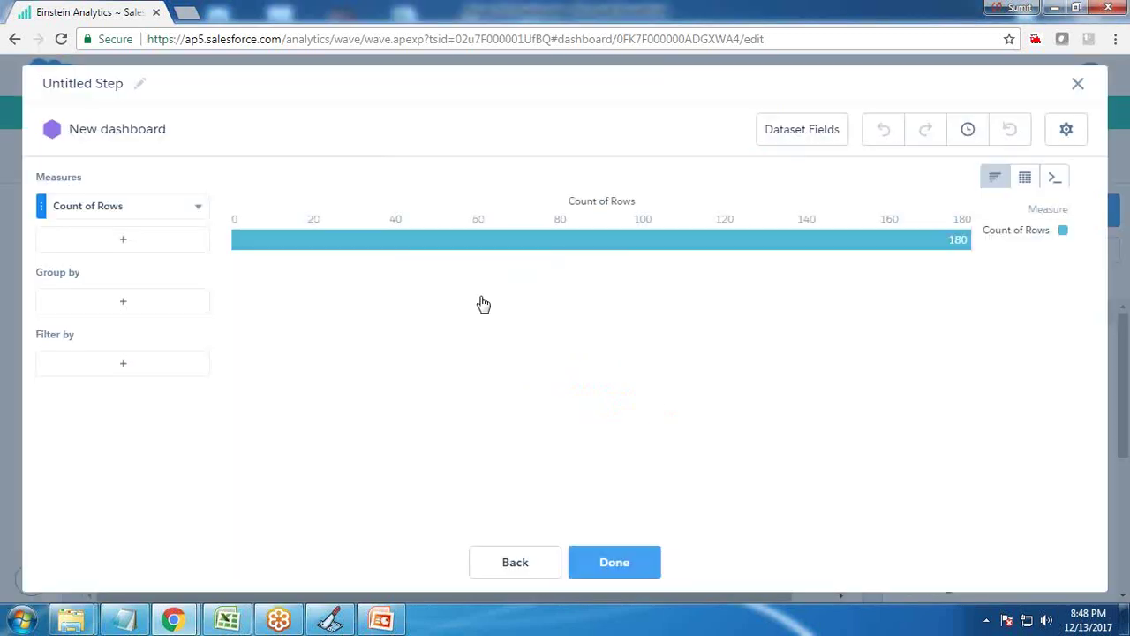
left_click(106, 209)
mouse_move(235, 242)
left_click(344, 262)
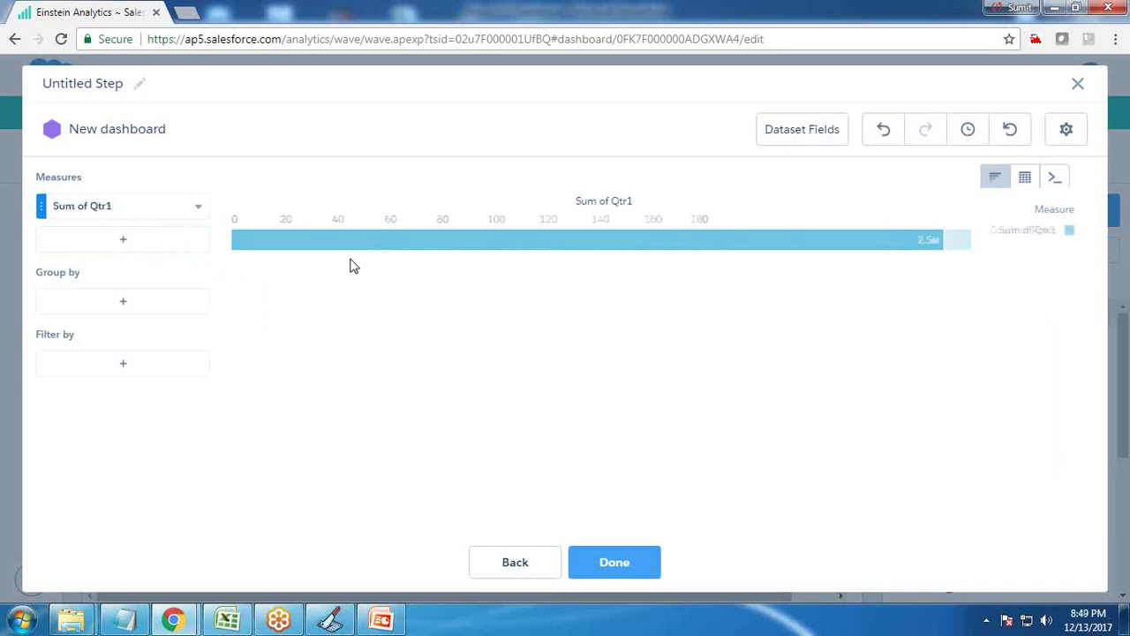
- Group the new step by Account Level#2 and Account Level#4
left_click(130, 306)
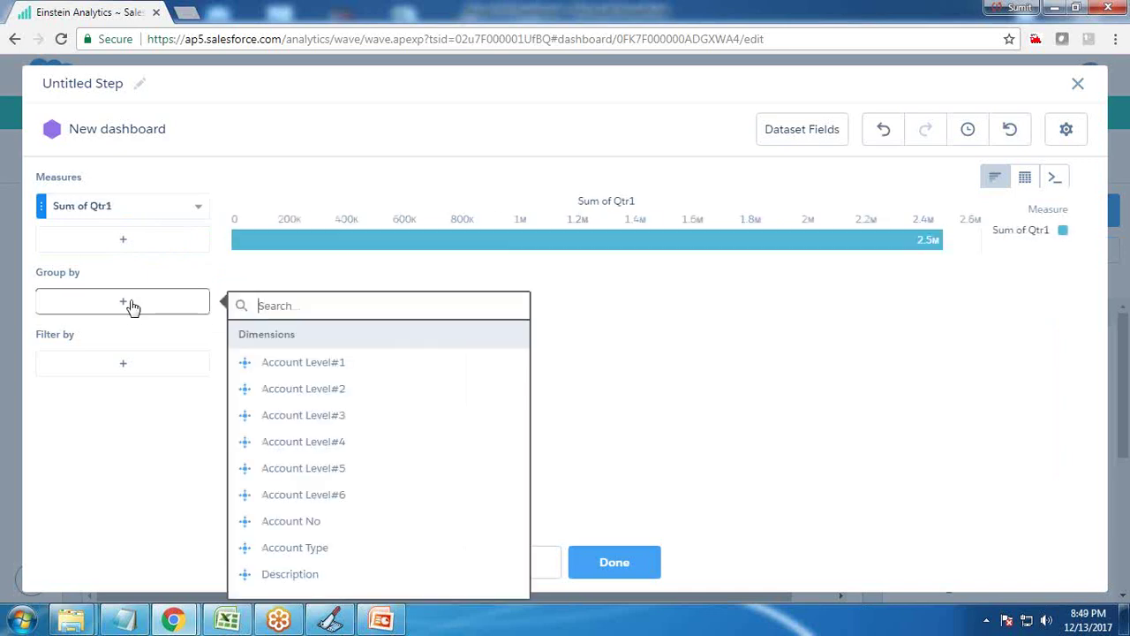
left_click(320, 397)
left_click(137, 353)
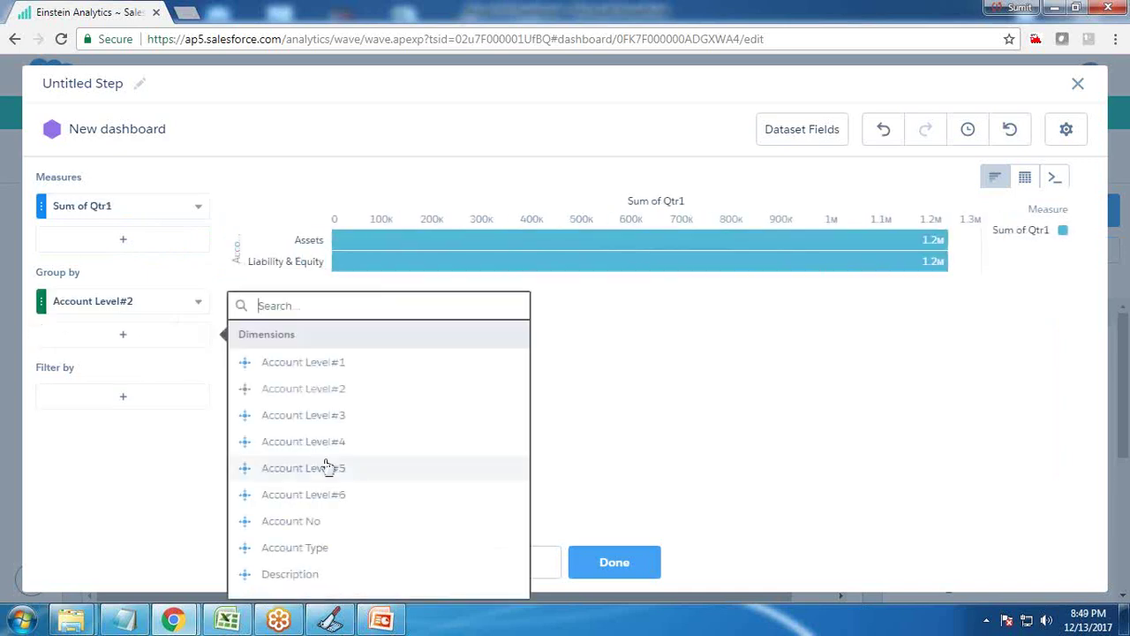
left_click(324, 446)
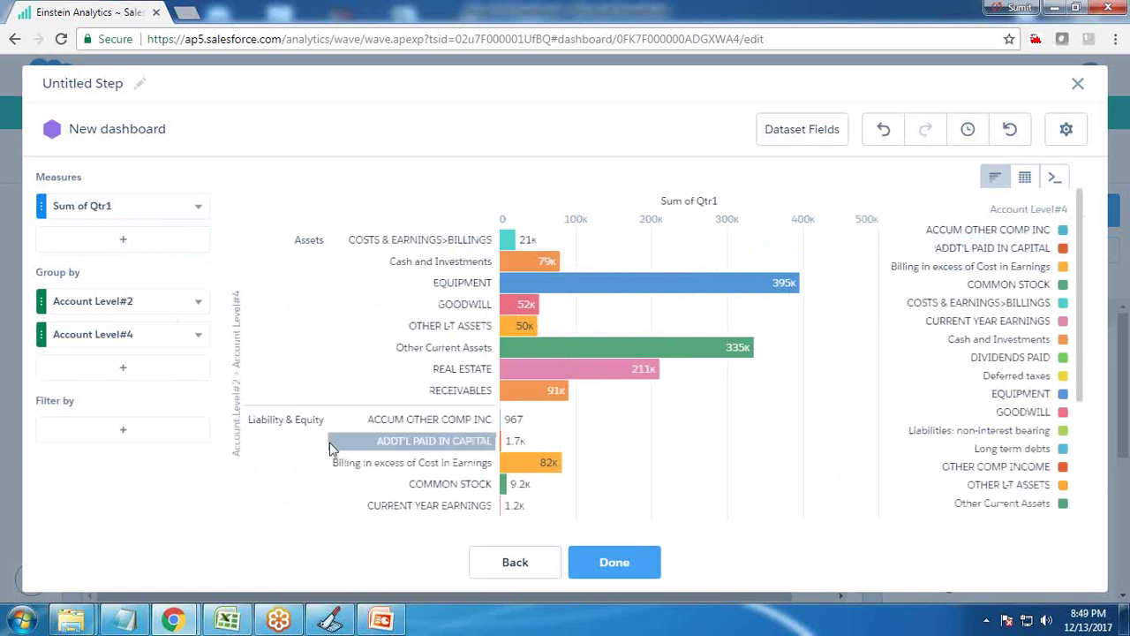
- Filter the new step to Account Level#2 equals Assets
left_click(114, 437)
left_click(329, 560)
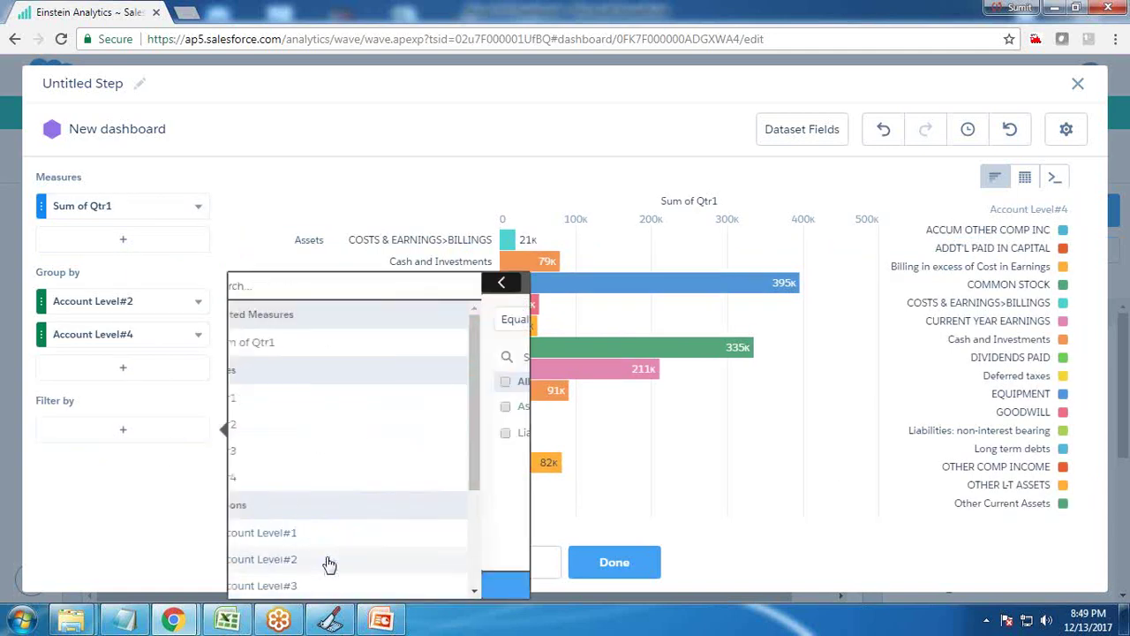
left_click(255, 411)
left_click(378, 585)
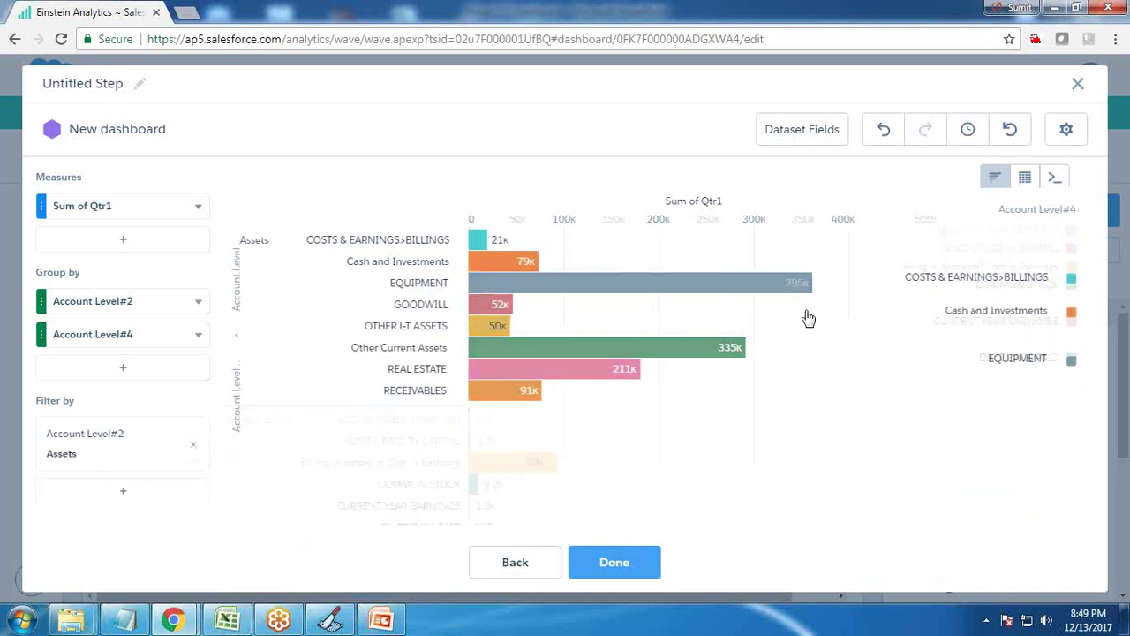
- Change the visualization to a donut chart and title it "Assets by Type 2017"
left_click(995, 178)
left_click(724, 170)
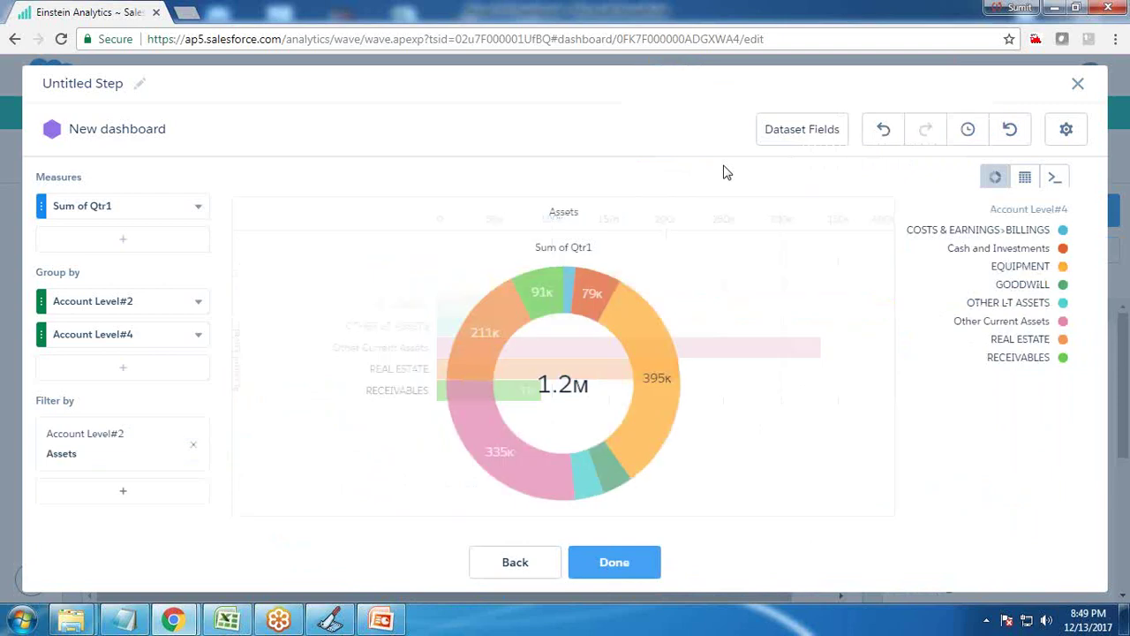
left_click(1067, 129)
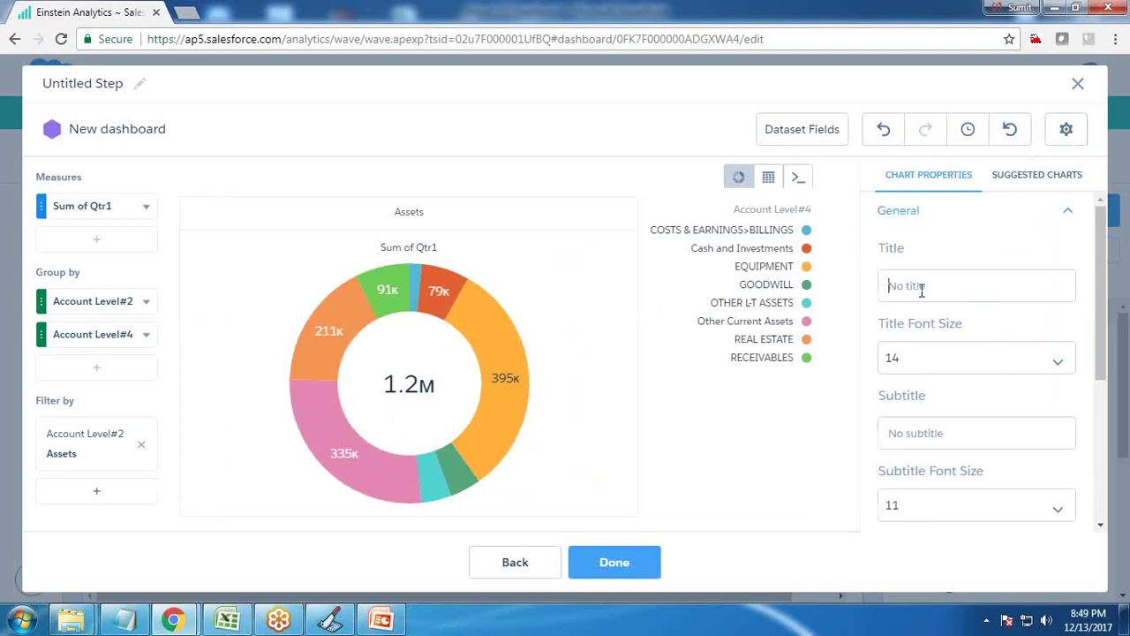
type("Asse")
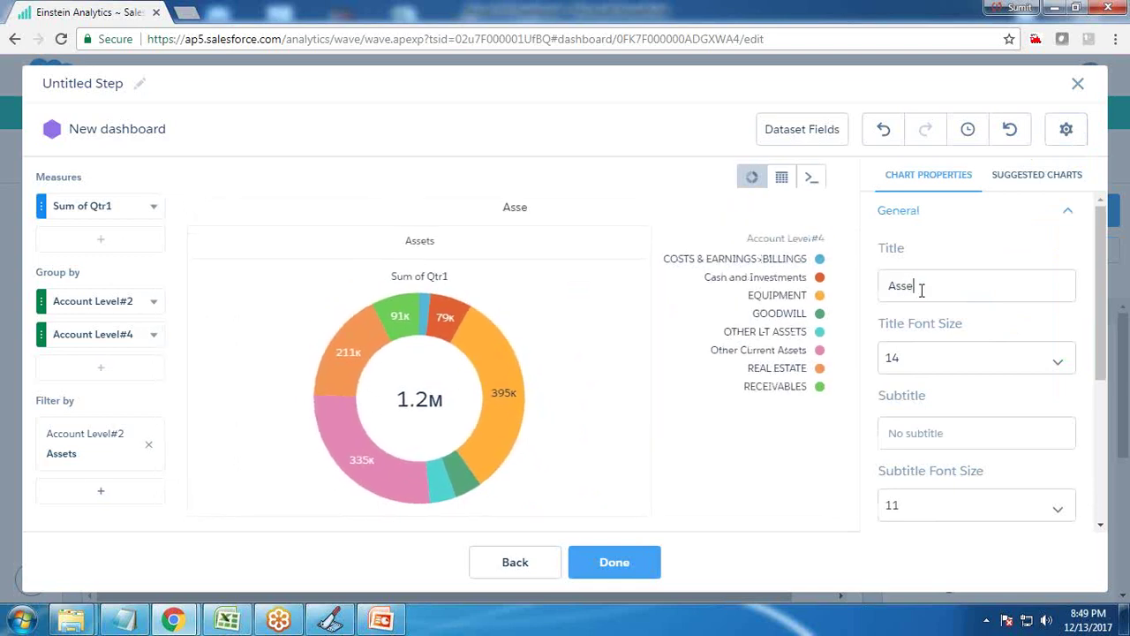
type("ts by Type 2017")
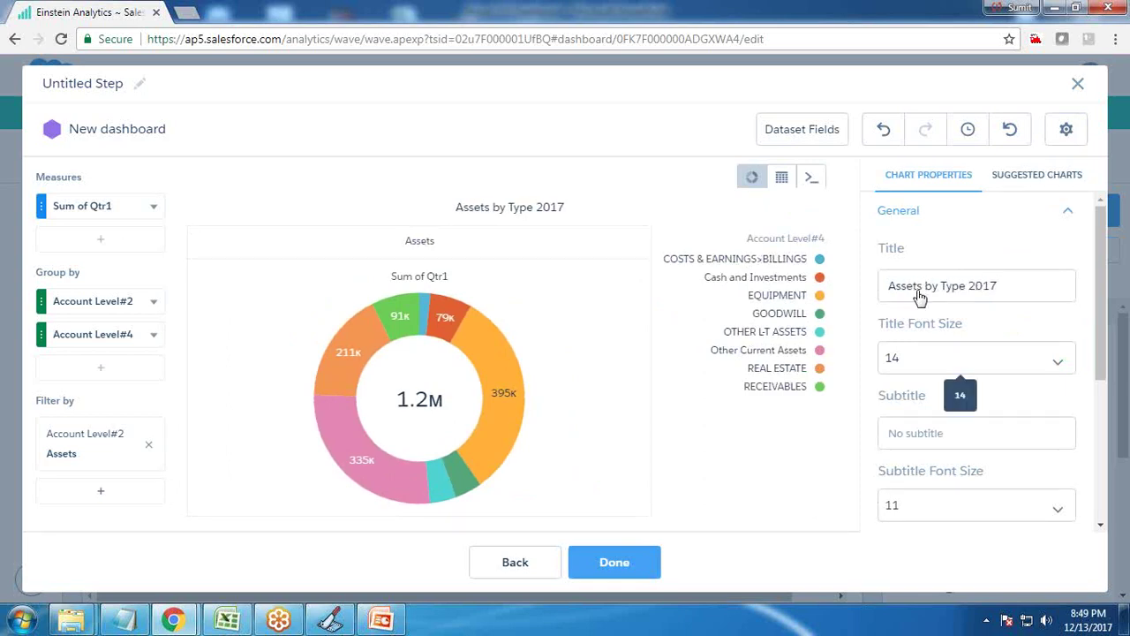
- Set the chart's title alignment to left
scroll(918, 452, "down", 1)
left_click(943, 494)
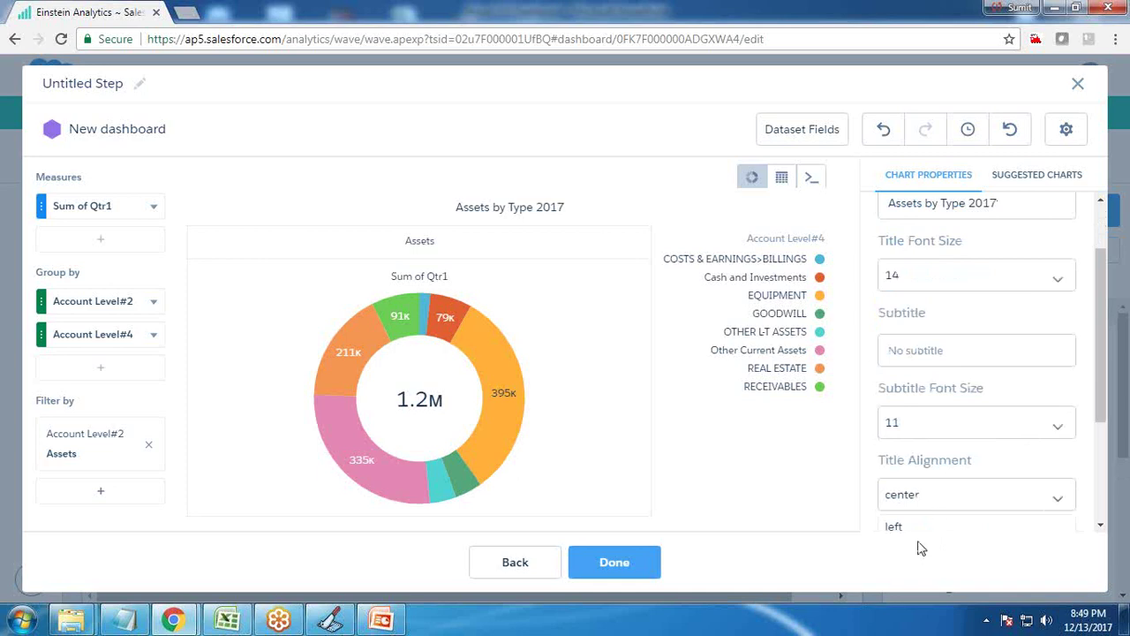
left_click(919, 527)
left_click(925, 499)
scroll(924, 518, "down", 2)
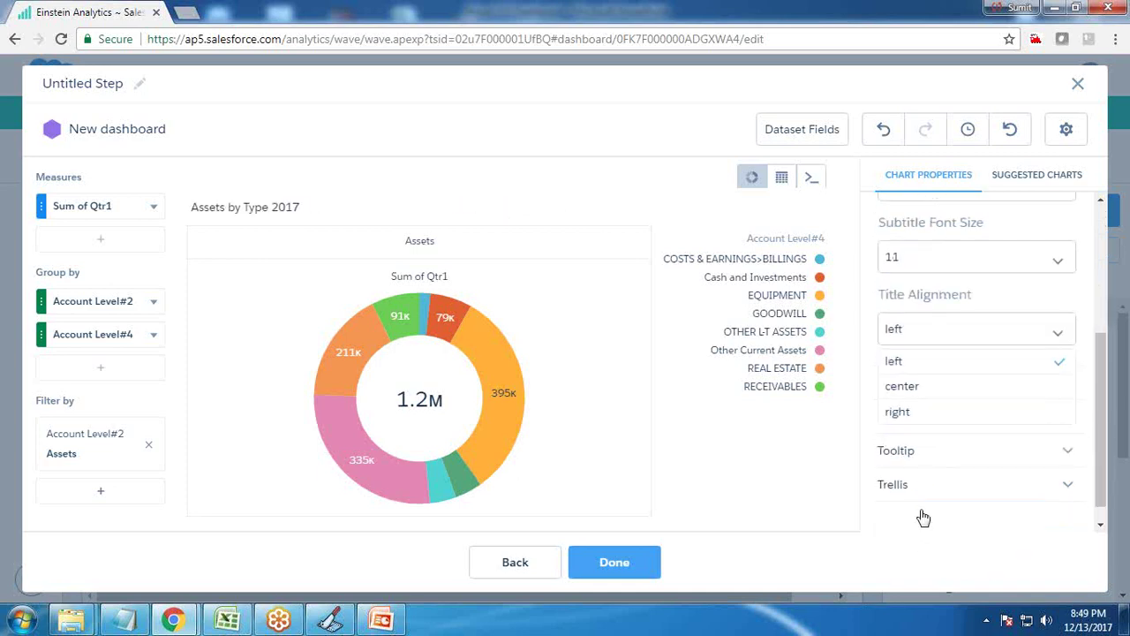
- Center the title of the Assets by Type 2017 donut and hide its measure title
left_click(916, 388)
left_click(928, 385)
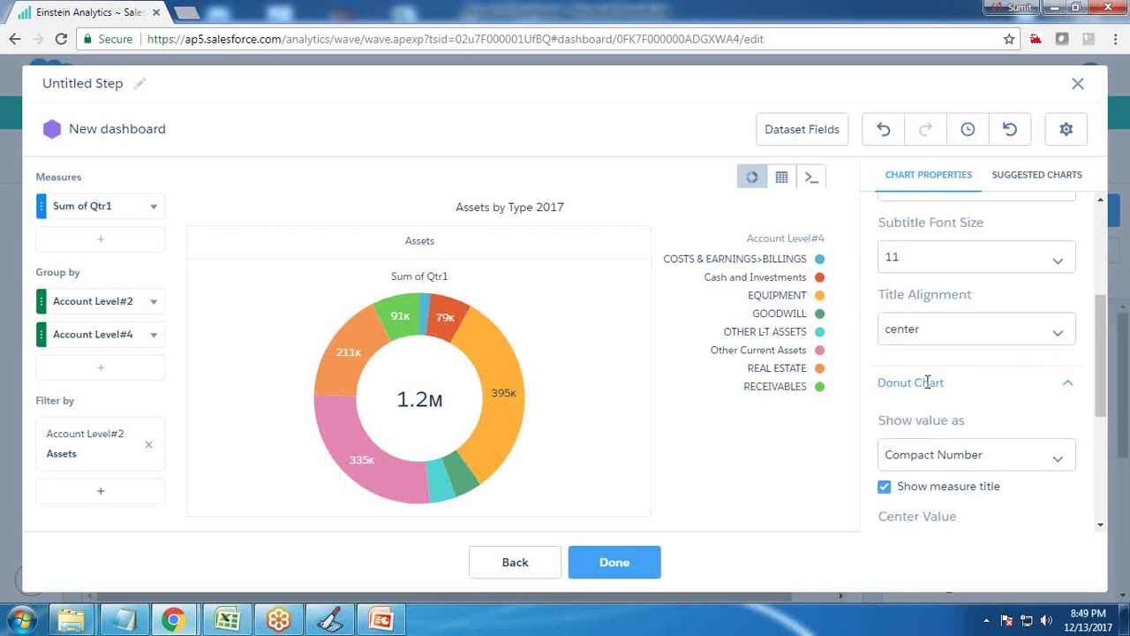
left_click(885, 487)
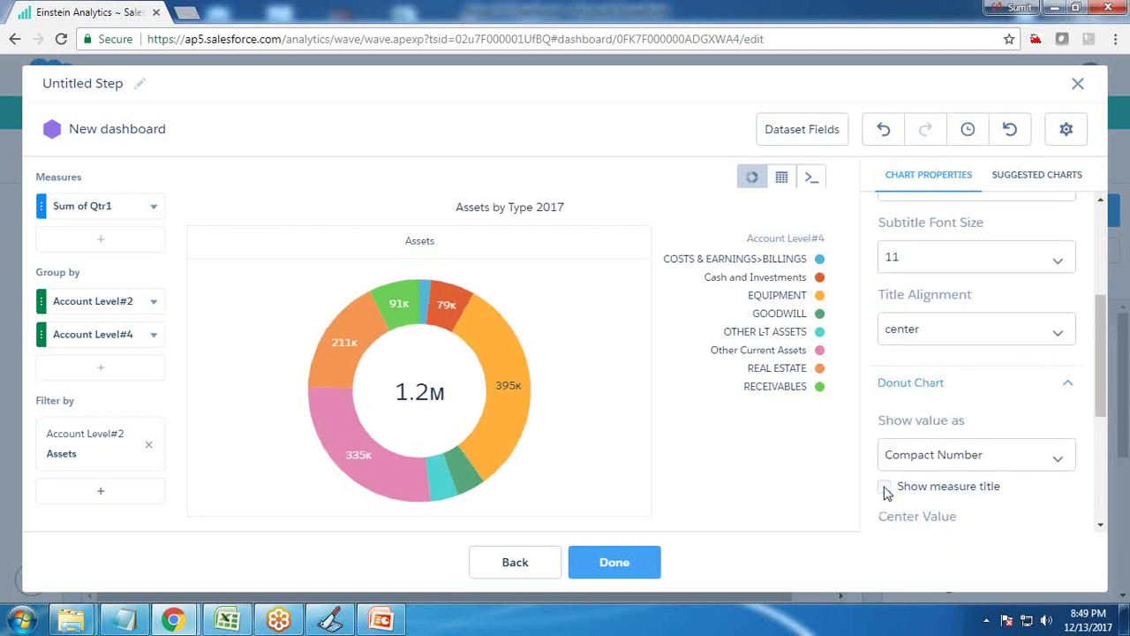
scroll(920, 487, "down", 1)
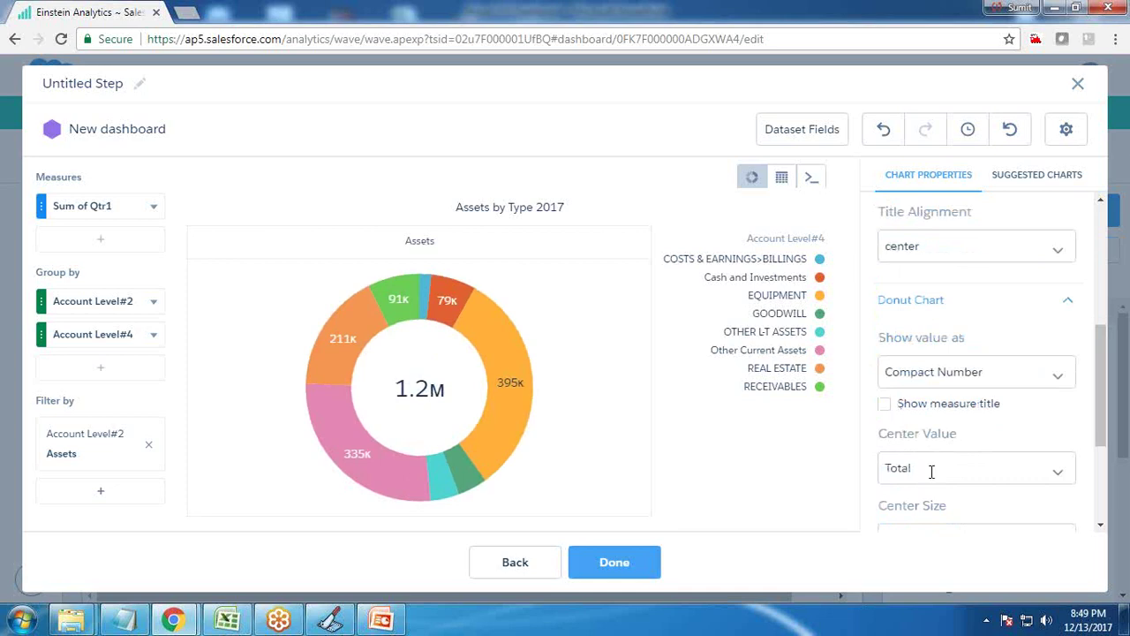
- Hide the donut's legend header and show the legend inside the chart area
scroll(931, 471, "down", 2)
left_click(924, 433)
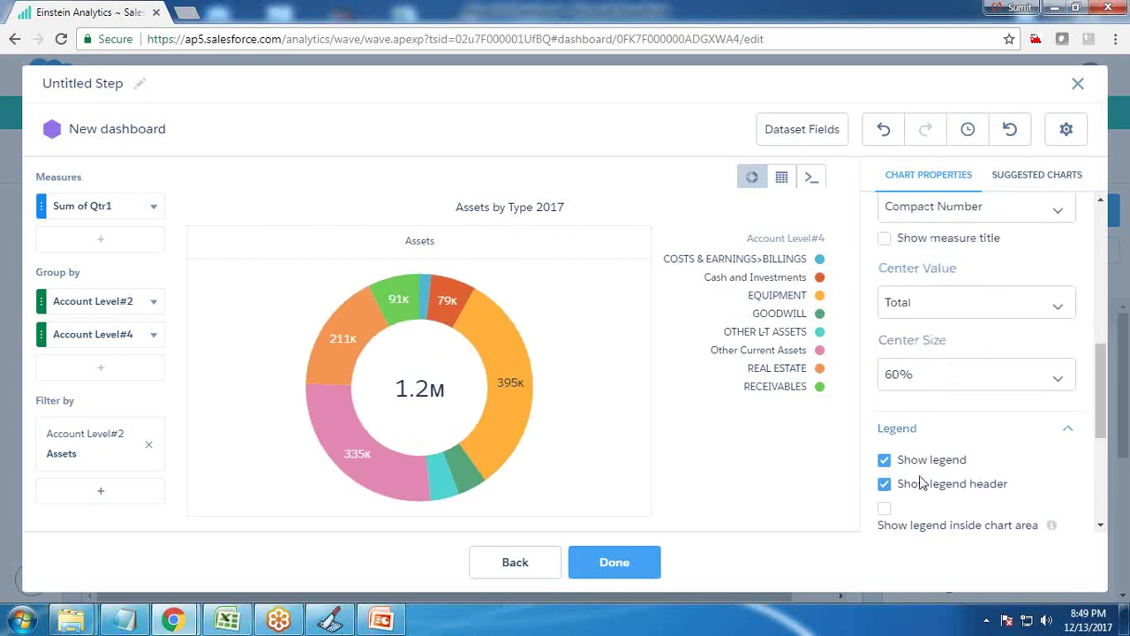
left_click(886, 485)
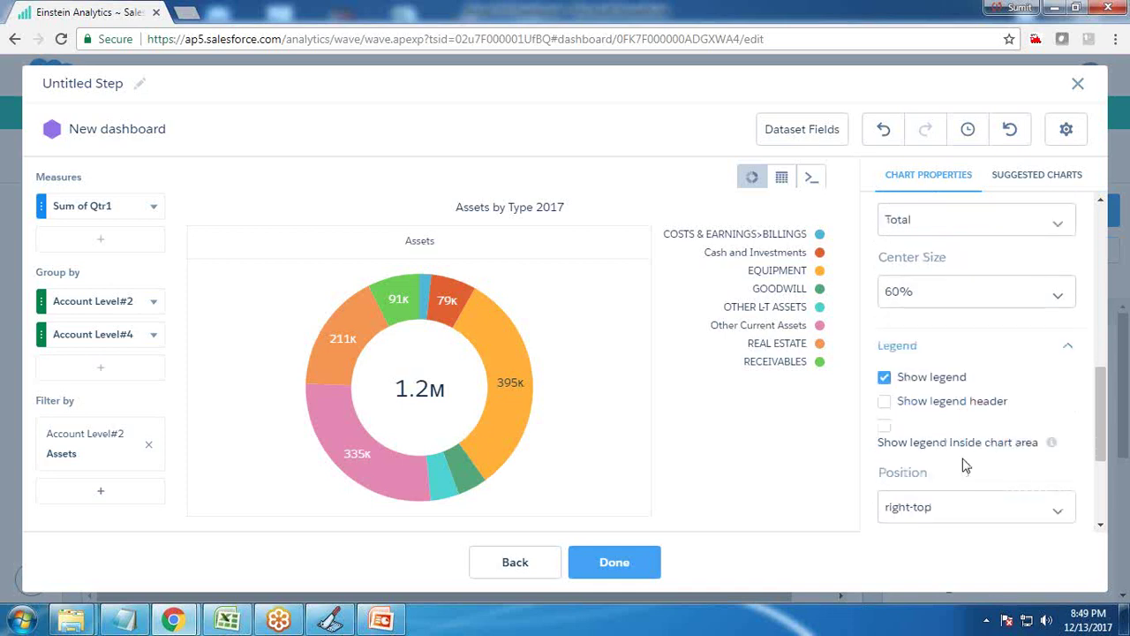
left_click(885, 426)
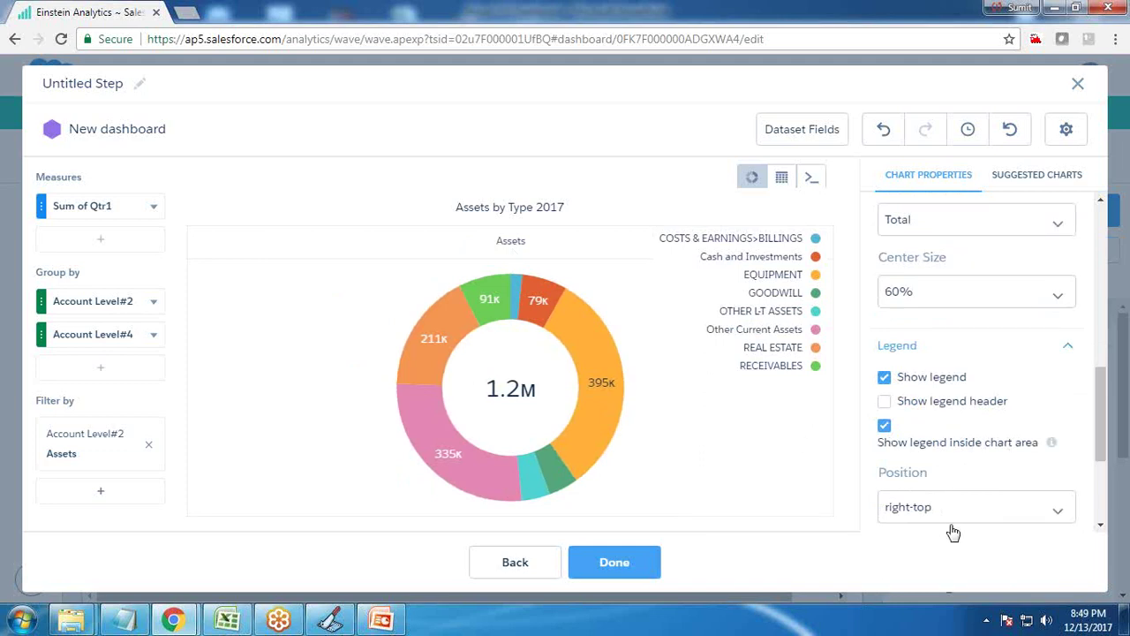
scroll(953, 530, "down", 2)
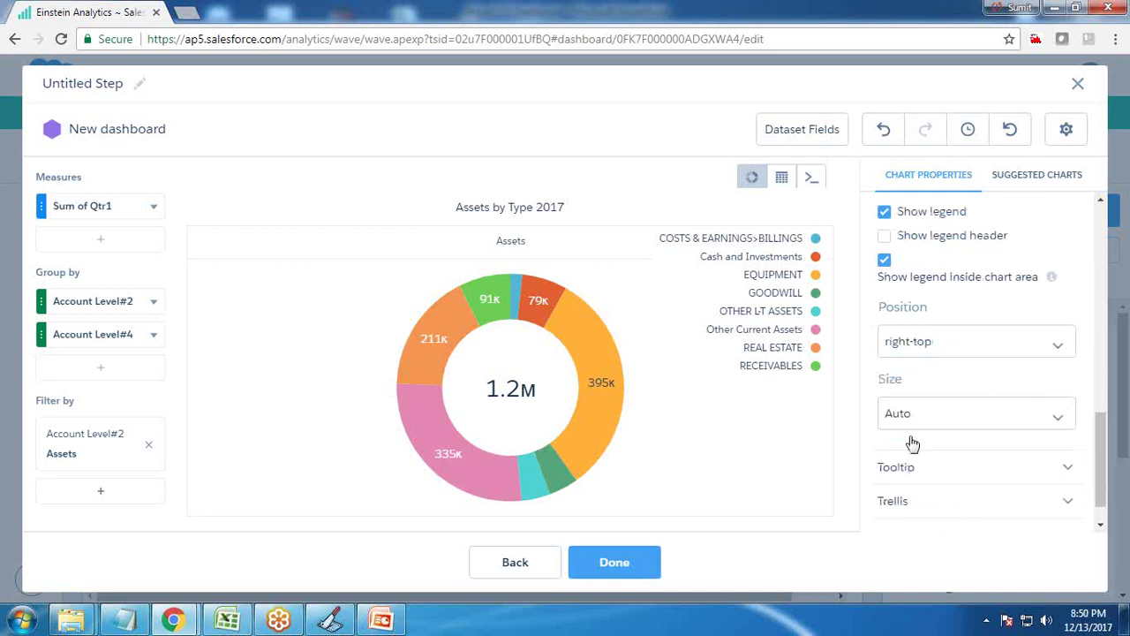
left_click(932, 473)
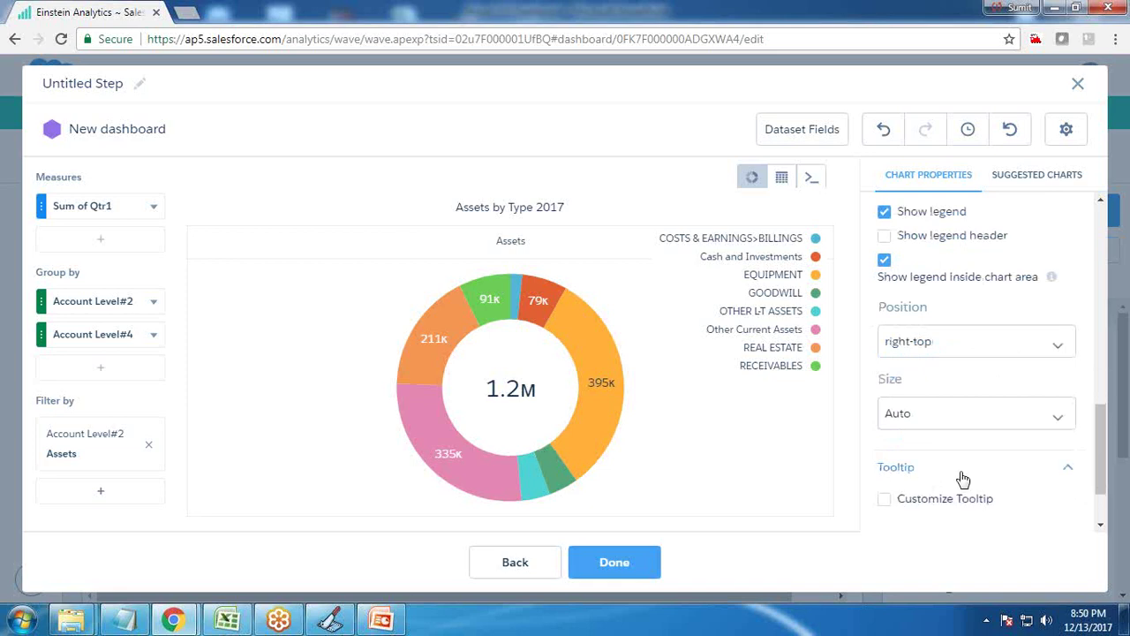
- Try showing the donut's segment values as Percentage and switch them back to Compact Number
scroll(960, 477, "up", 2)
scroll(961, 477, "up", 3)
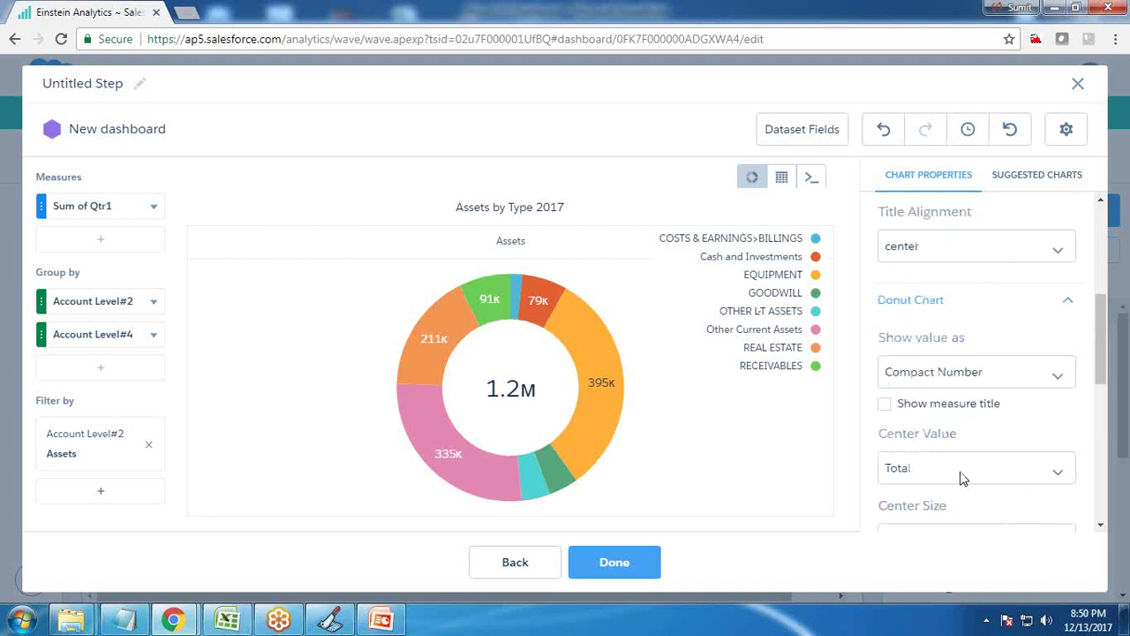
left_click(942, 375)
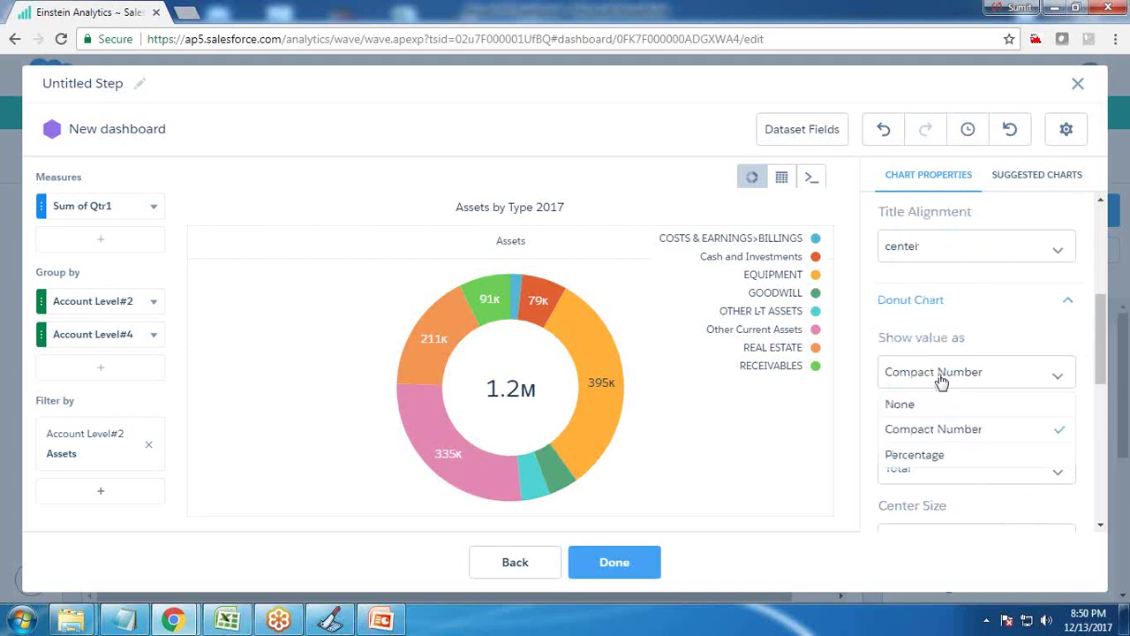
left_click(948, 456)
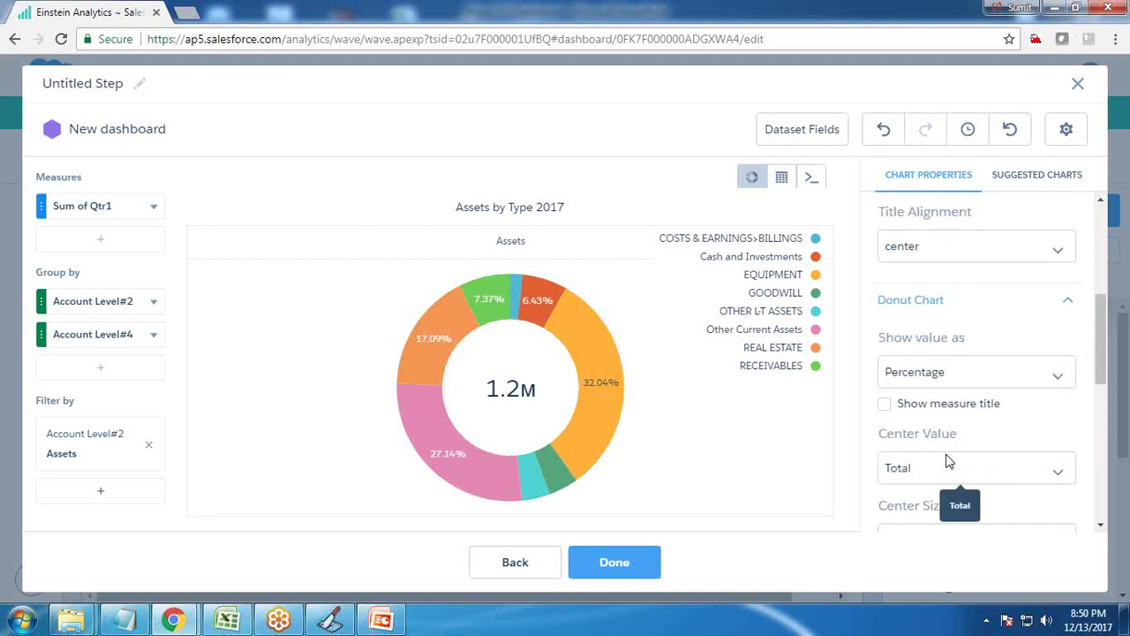
left_click(923, 375)
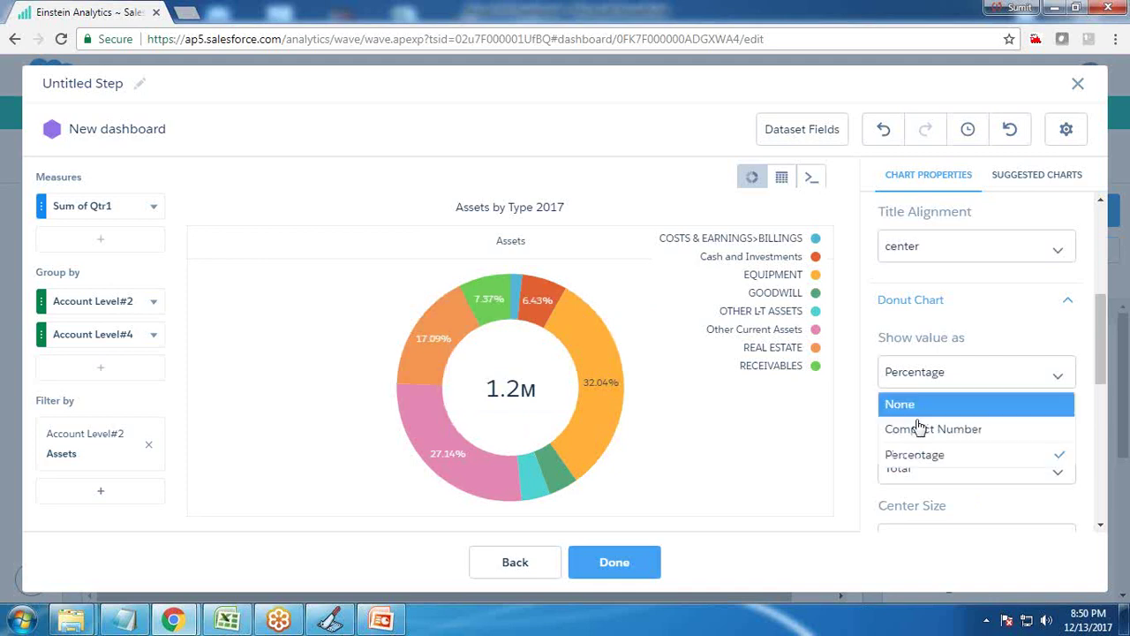
left_click(926, 430)
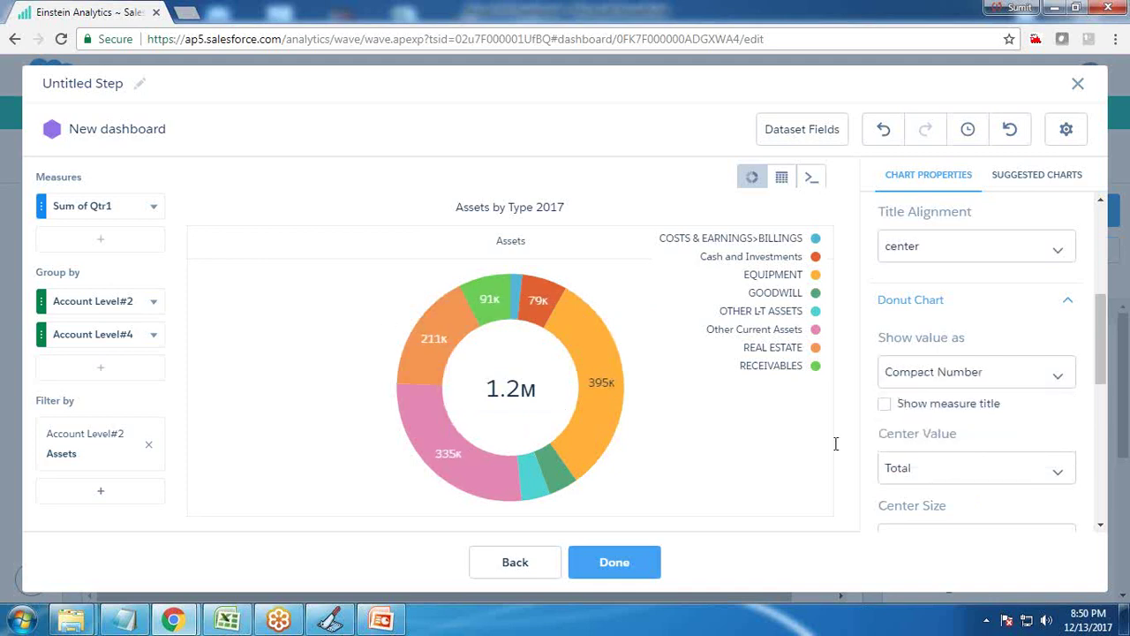
- Set the donut's center value to the custom text "Total Assets 1.2 M" and finish the step
scroll(924, 446, "down", 1)
left_click(920, 382)
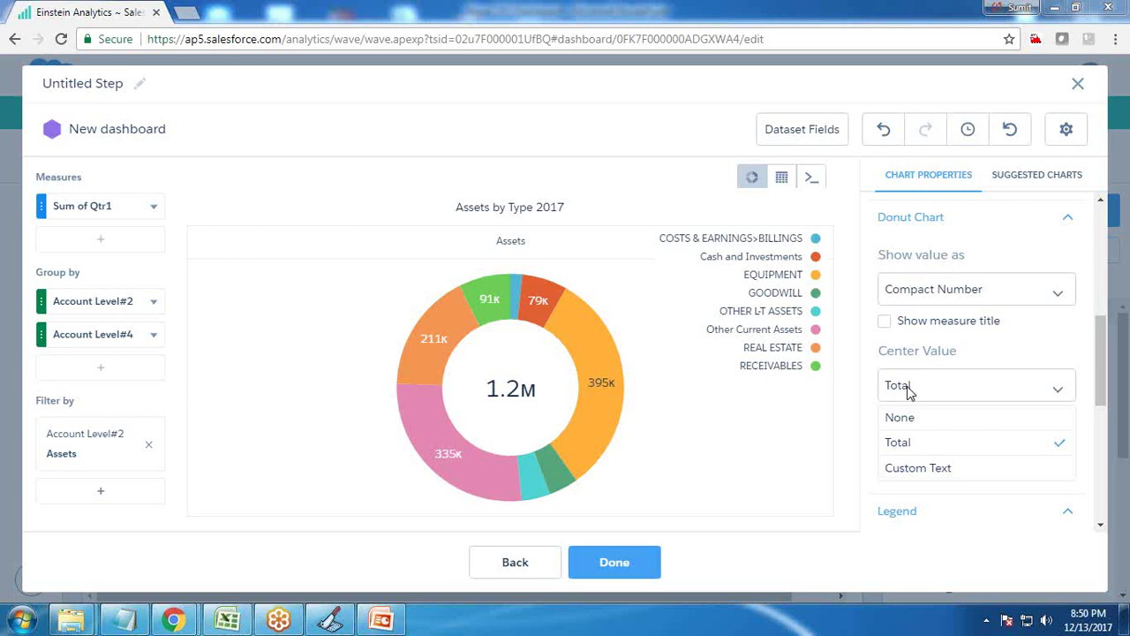
left_click(919, 468)
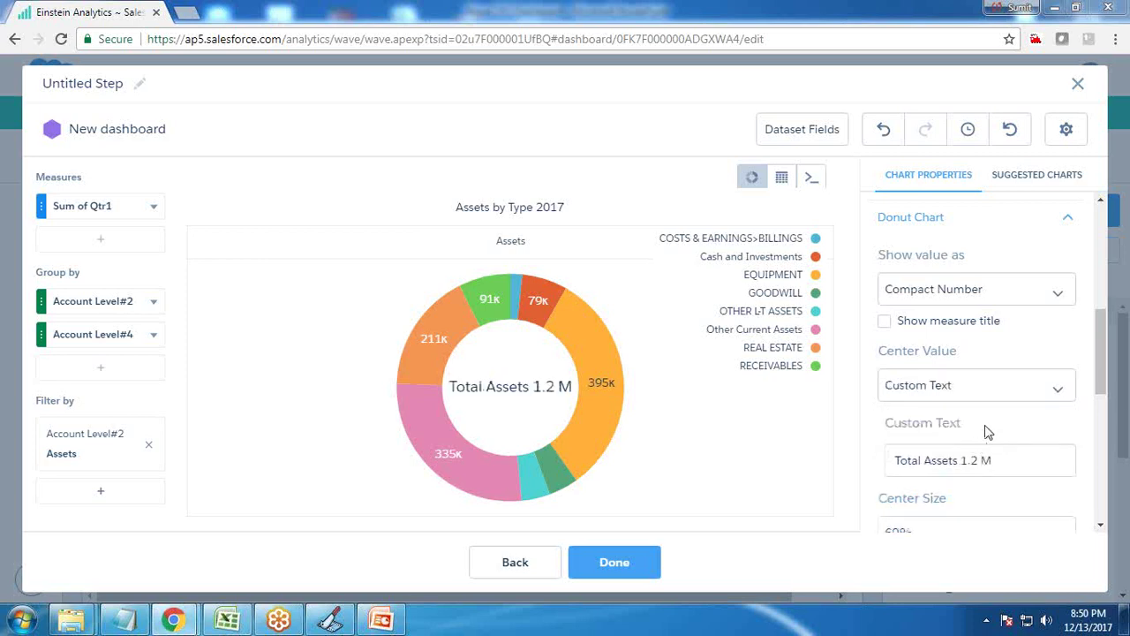
scroll(989, 430, "down", 5)
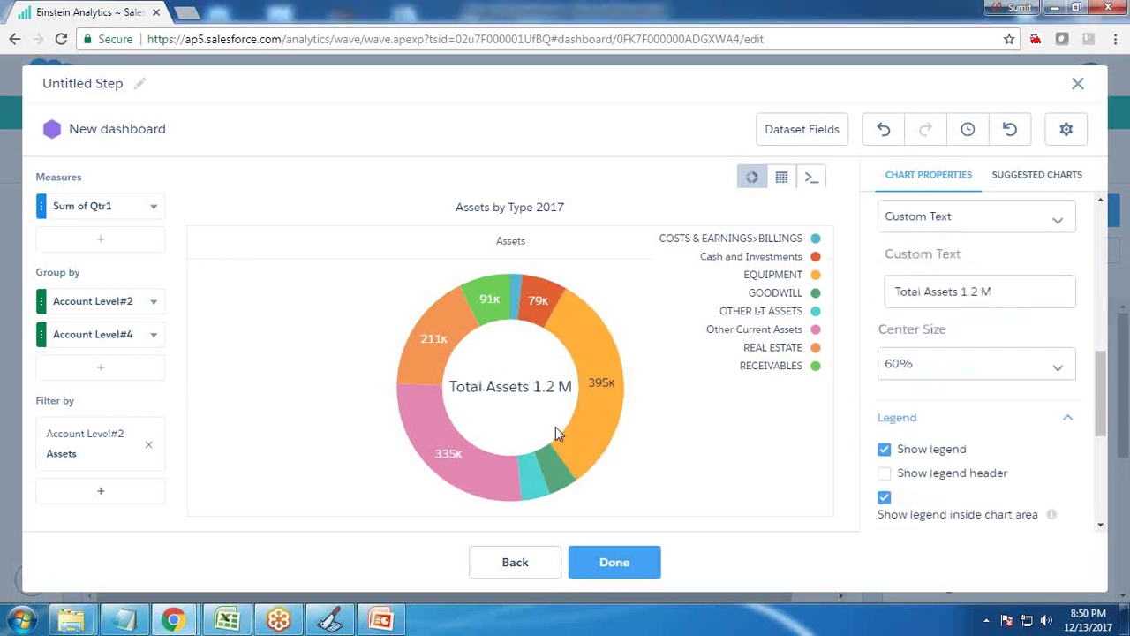
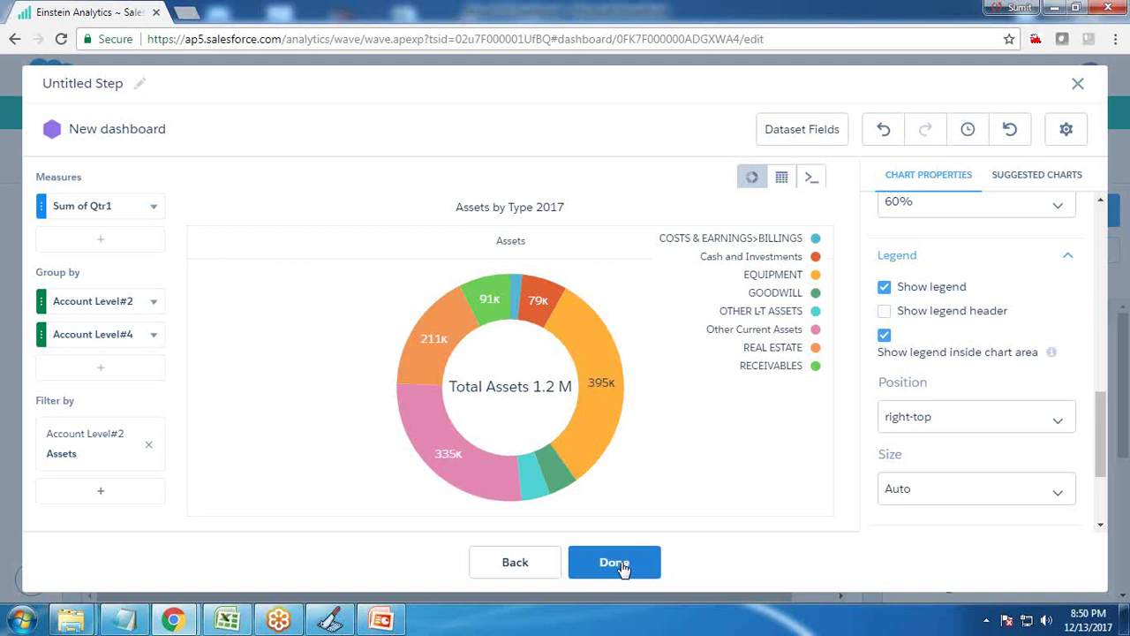
left_click(615, 562)
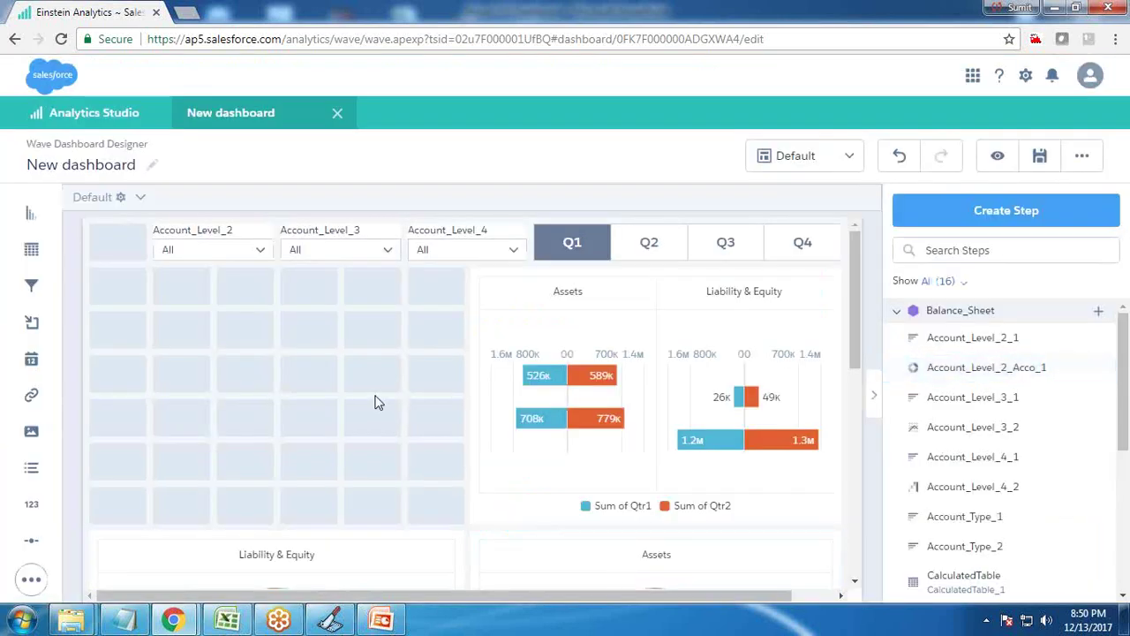
- Place the Account_Level_2_Acco_1 donut in the empty area beside the pyramid chart, enlarged to five columns by five rows
scroll(1022, 504, "down", 4)
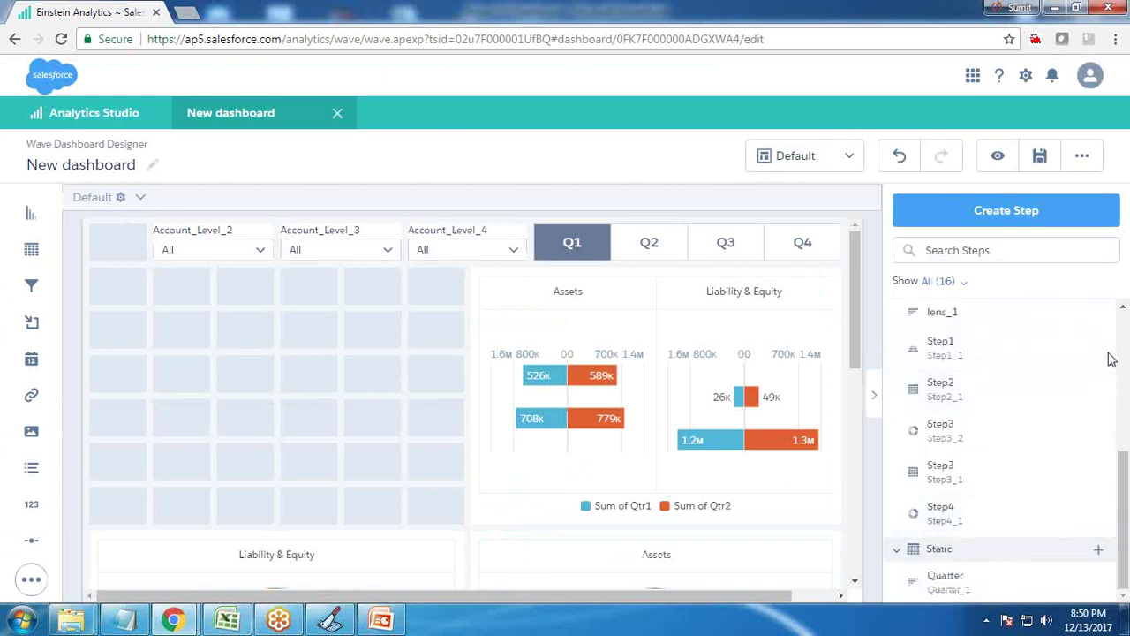
scroll(948, 492, "up", 5)
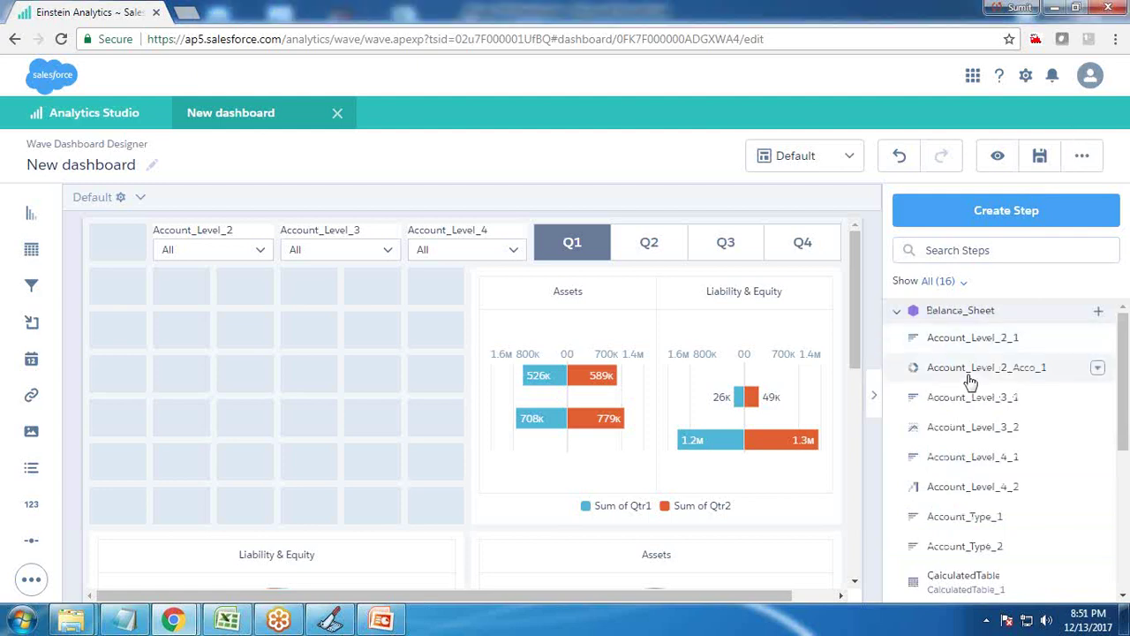
left_click_drag(969, 377, 215, 392)
left_click_drag(272, 436, 349, 491)
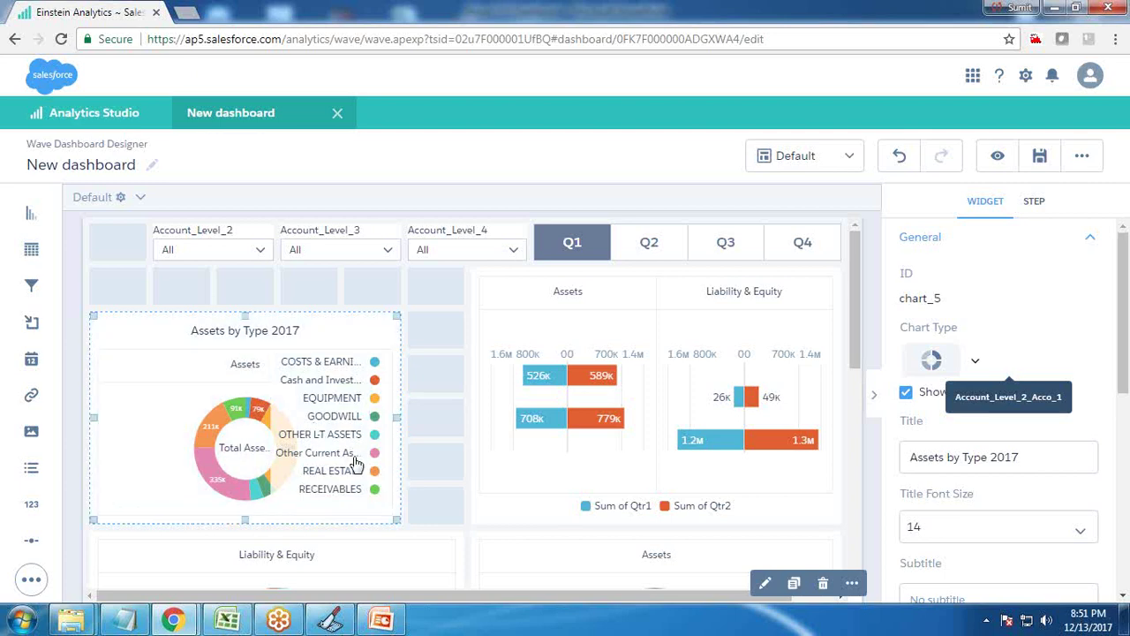
- Turn off the legend of the Assets by Type 2017 donut on the dashboard
scroll(991, 503, "down", 5)
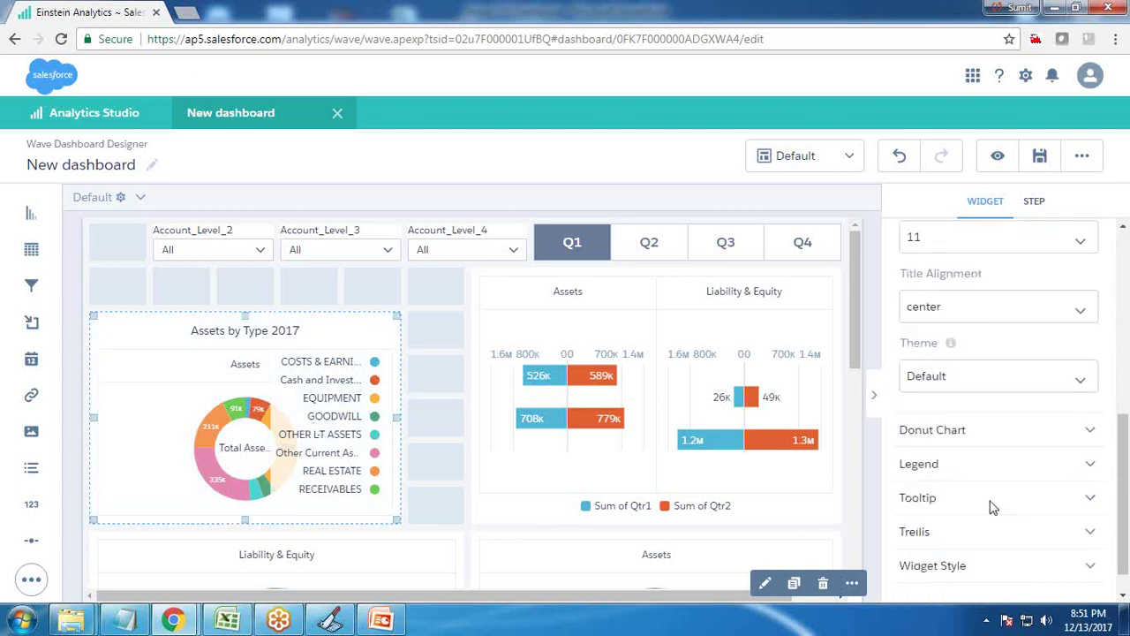
left_click(920, 430)
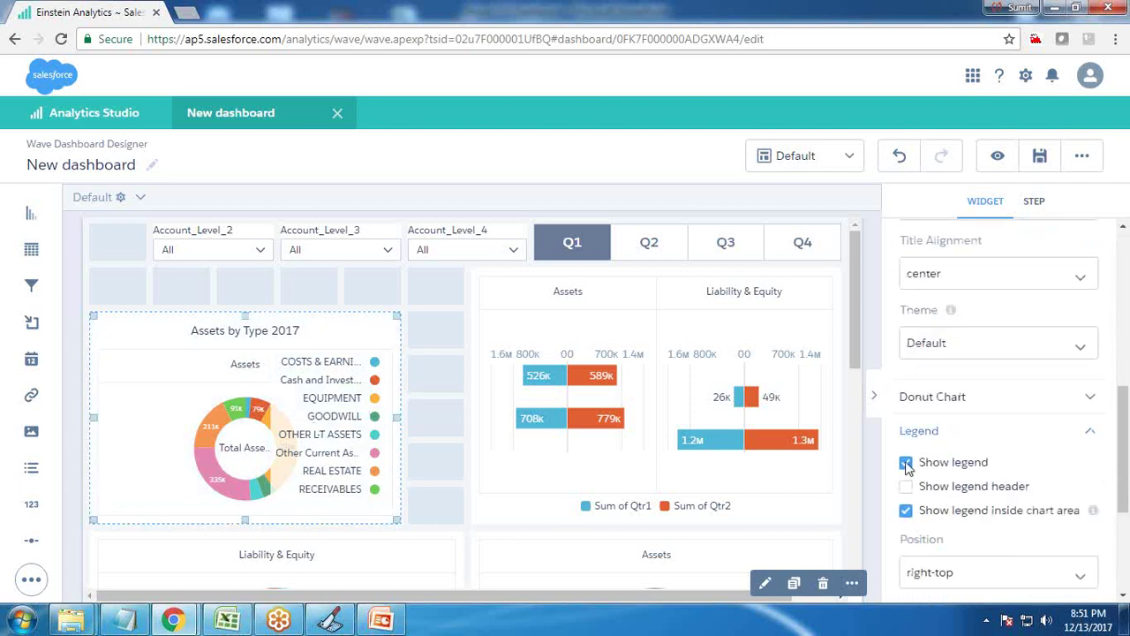
left_click(906, 463)
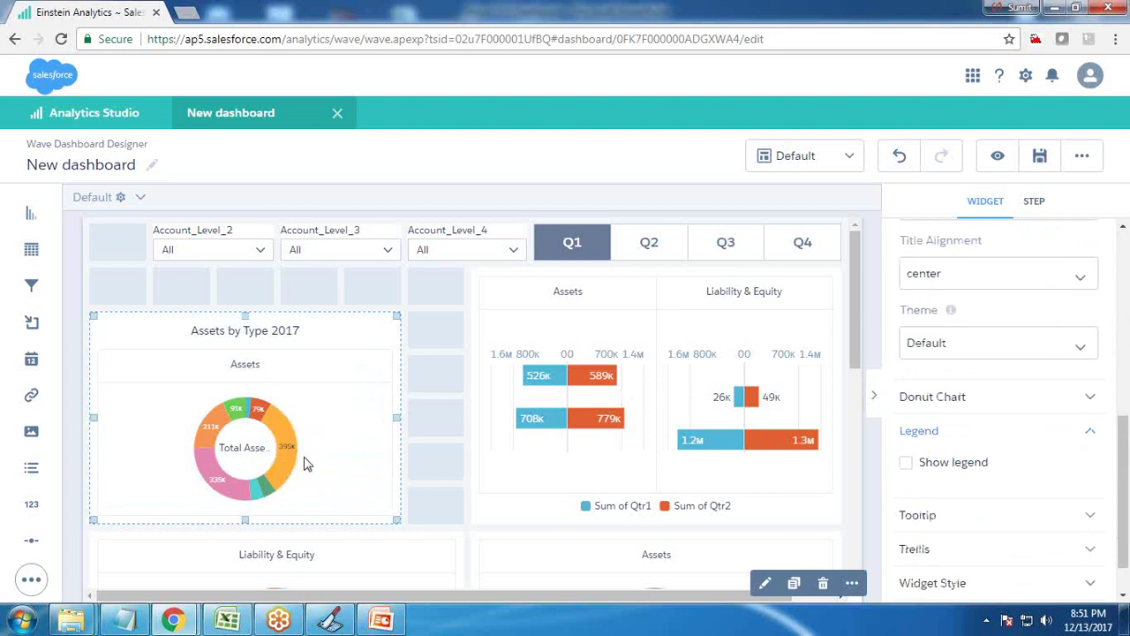
left_click_drag(394, 517, 371, 519)
left_click(945, 519)
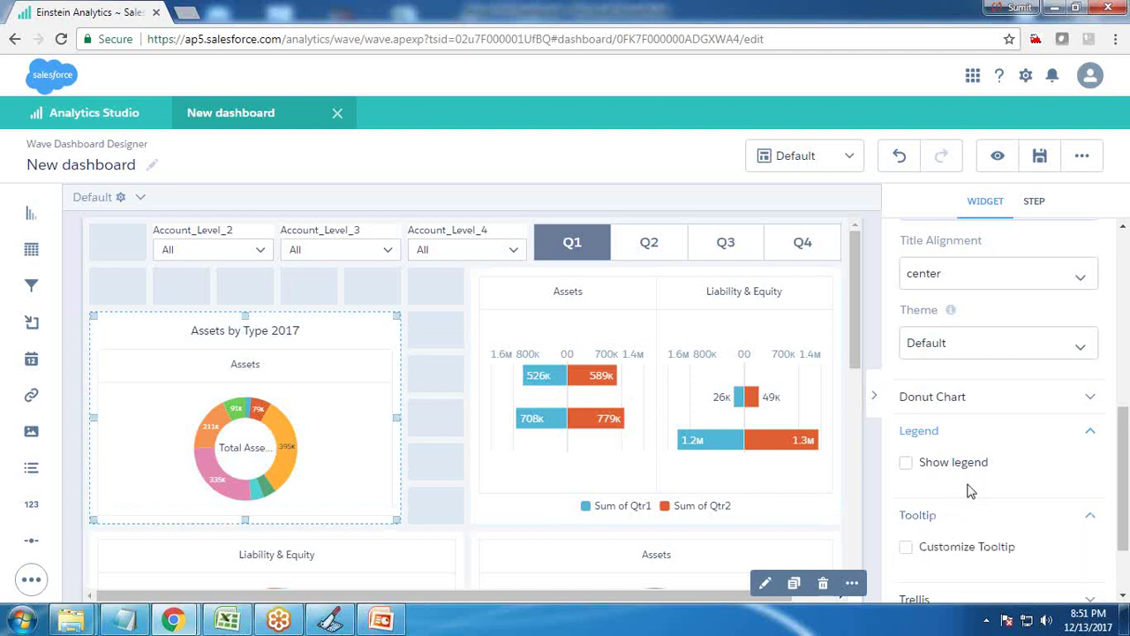
scroll(970, 490, "up", 3)
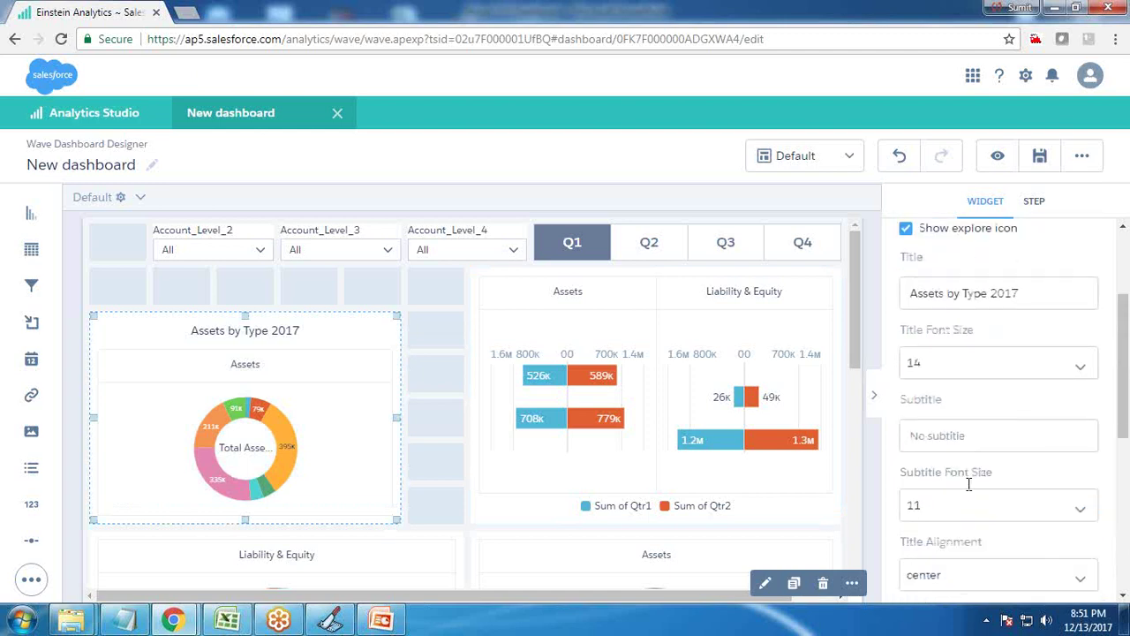
scroll(969, 479, "down", 3)
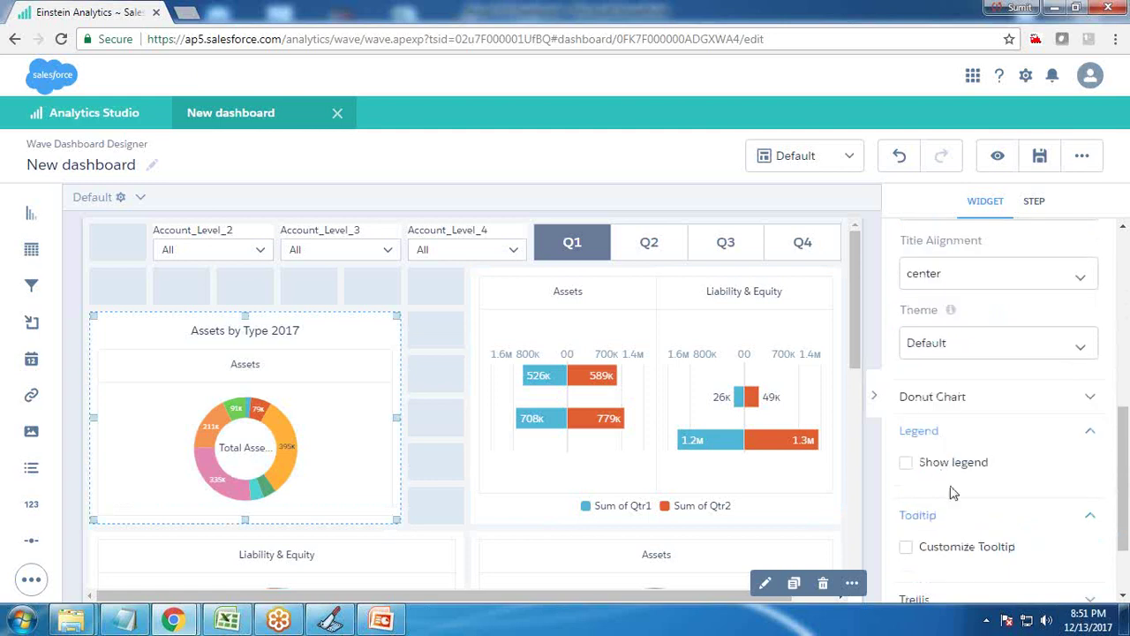
scroll(954, 493, "up", 1)
- Narrow the pyramid chart by one grid column on the side facing the donut
left_click_drag(298, 404, 212, 365)
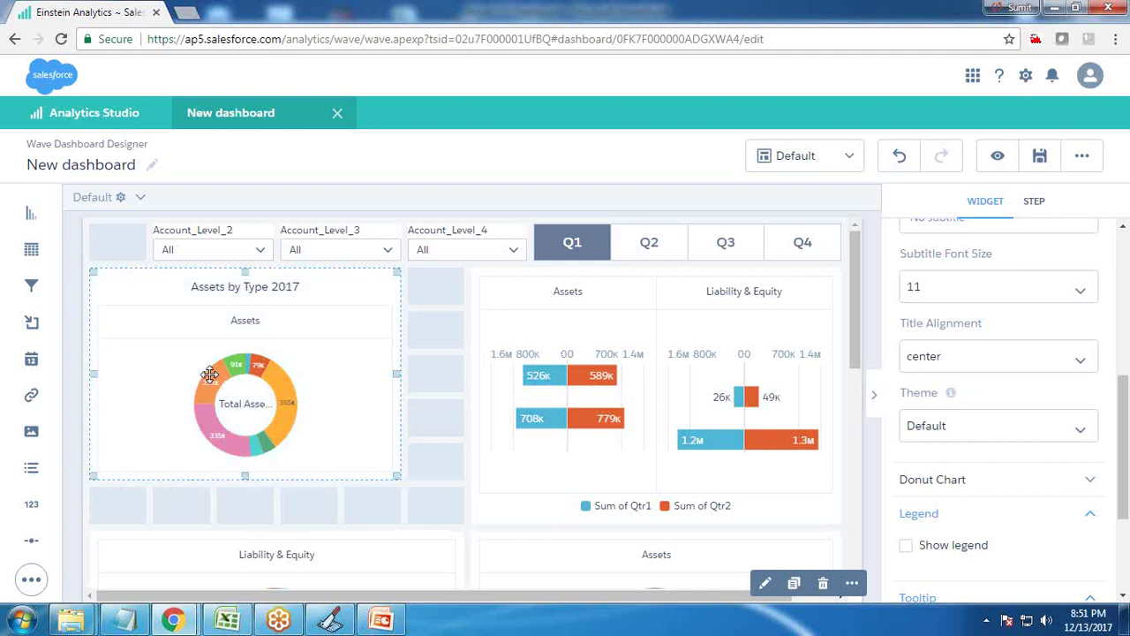
left_click(519, 496)
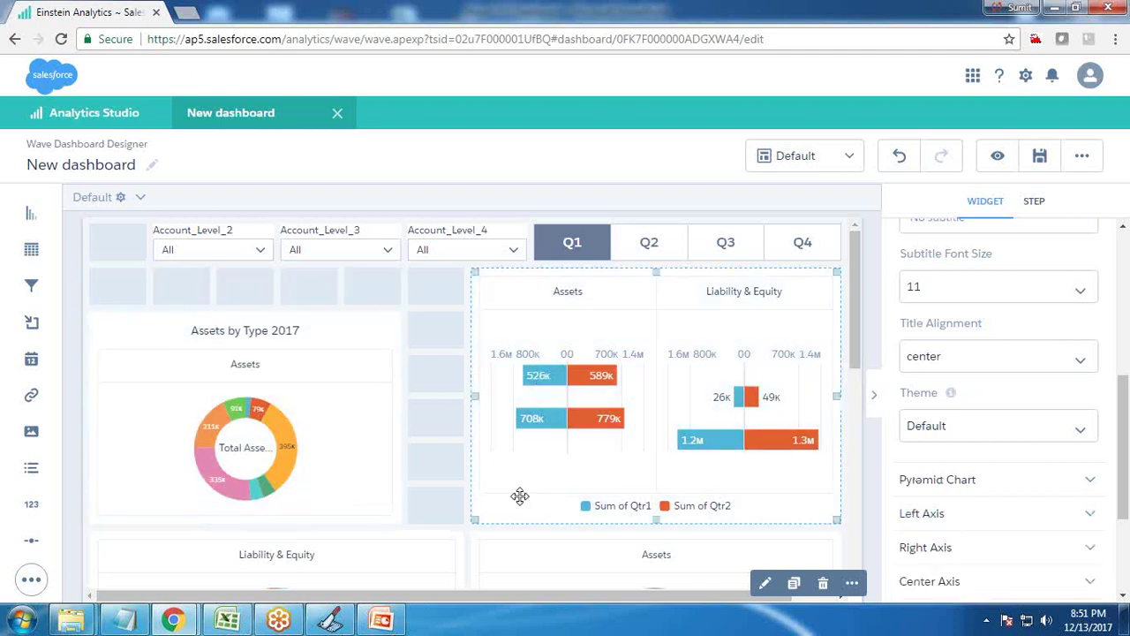
left_click_drag(478, 517, 560, 503)
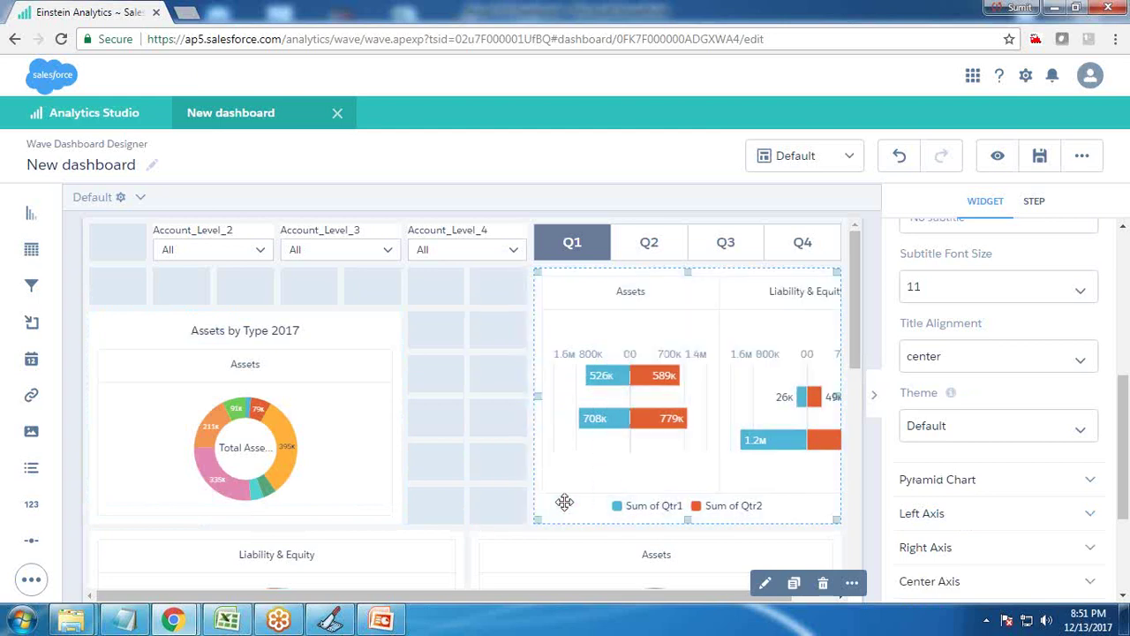
- Move the Assets by Type 2017 donut up directly below the filters and resize it to four columns by six rows
mouse_move(220, 402)
left_mouse_down()
mouse_move(217, 373)
mouse_move(225, 379)
left_mouse_up()
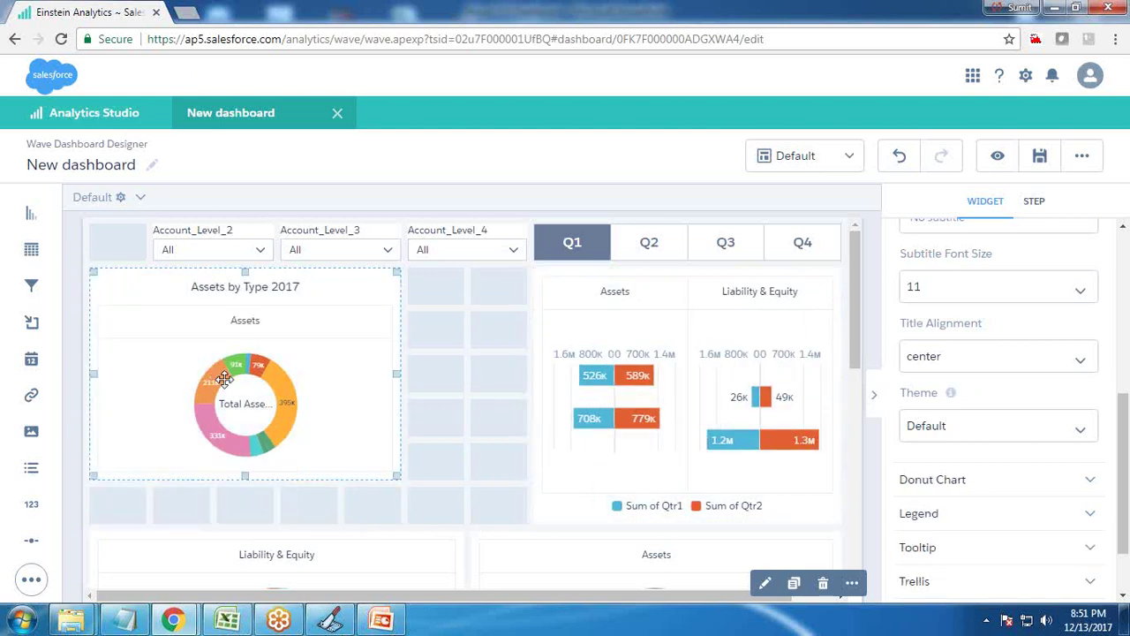
left_click_drag(399, 476, 335, 518)
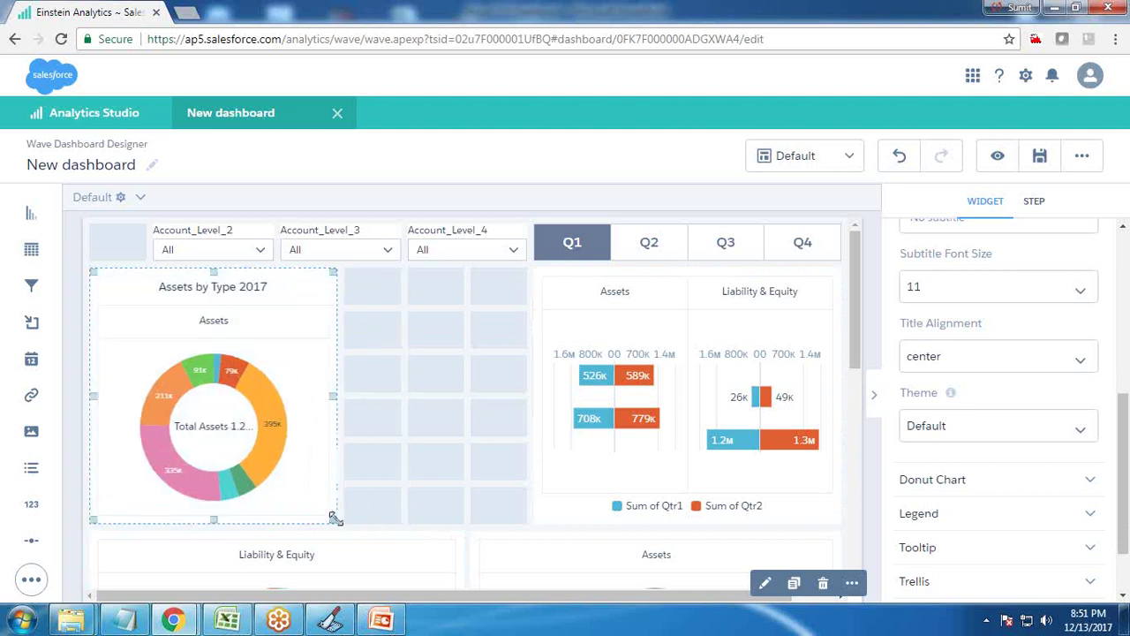
left_click(424, 422)
- Add a chart widget between the donut and the pyramid chart, extend it to six rows high, and begin its step
left_click_drag(32, 216, 365, 347)
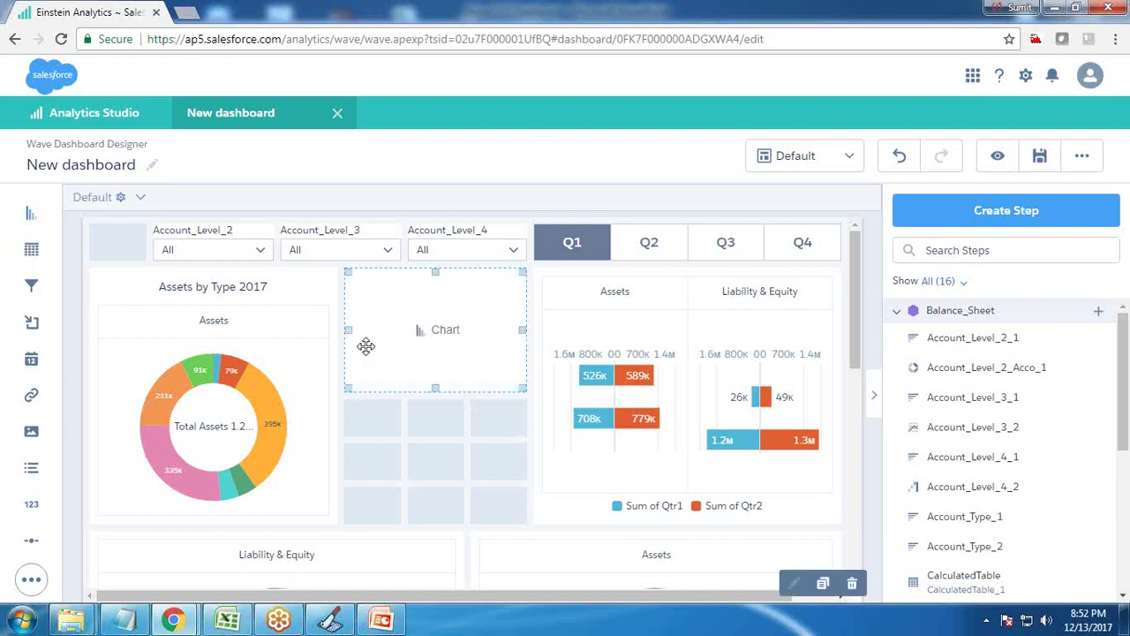
left_click_drag(434, 394, 434, 504)
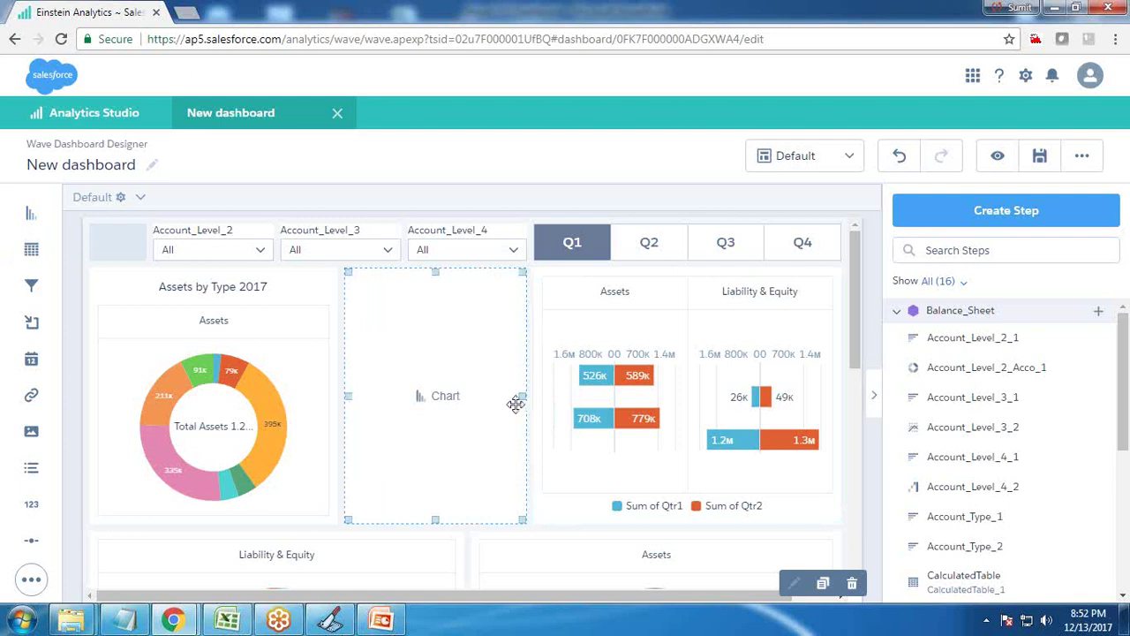
left_click(445, 407)
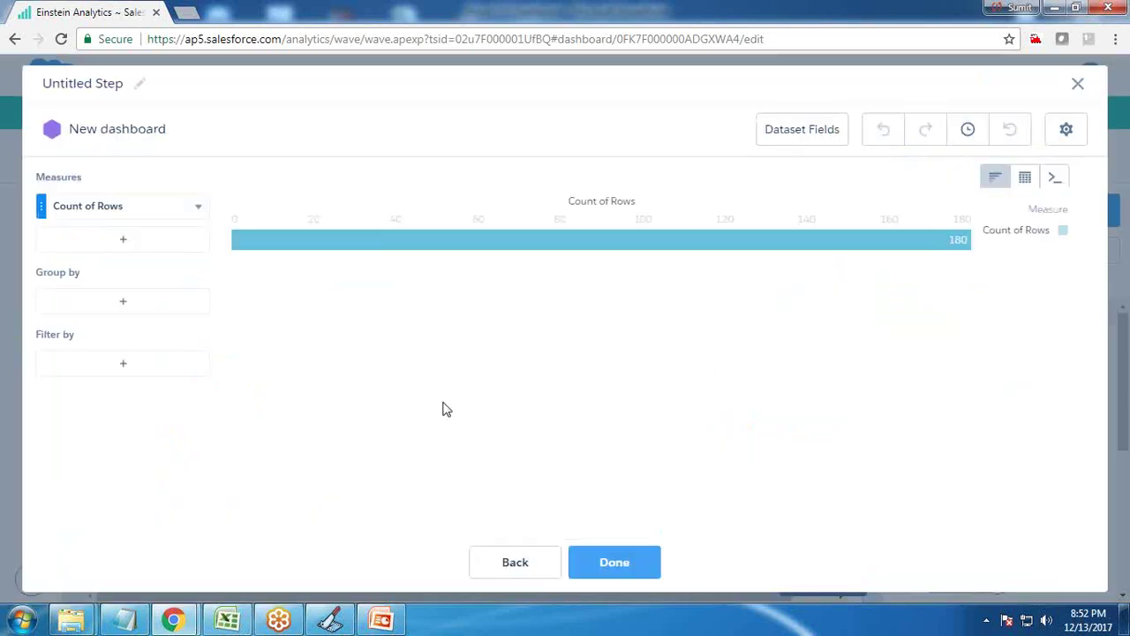
left_click(517, 556)
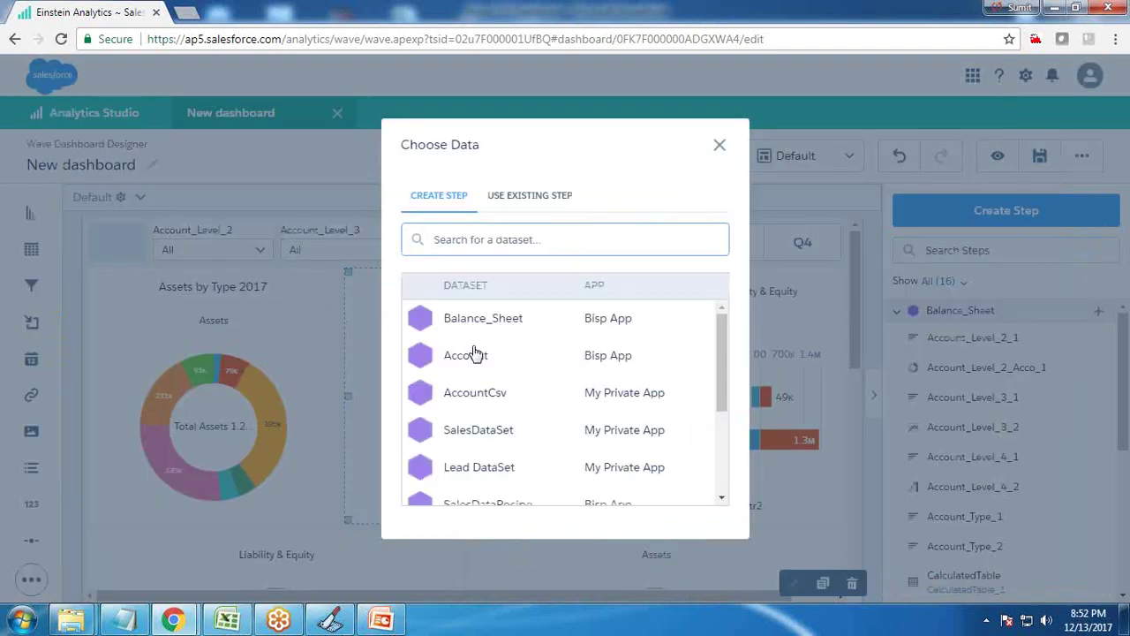
left_click(476, 332)
left_click(76, 206)
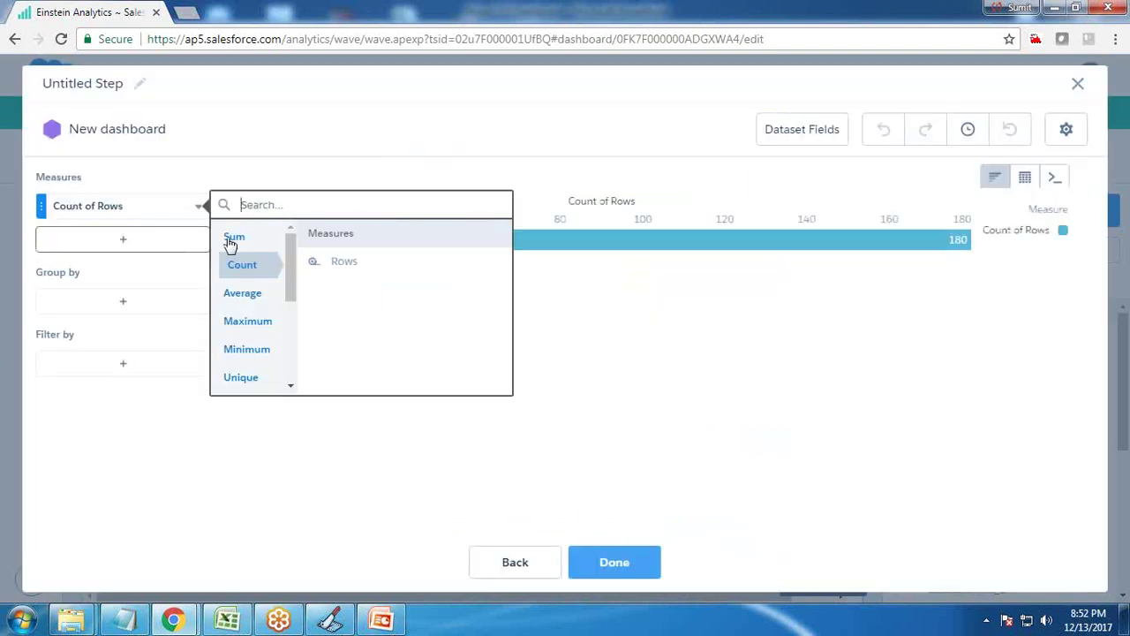
left_click(342, 262)
left_click(113, 301)
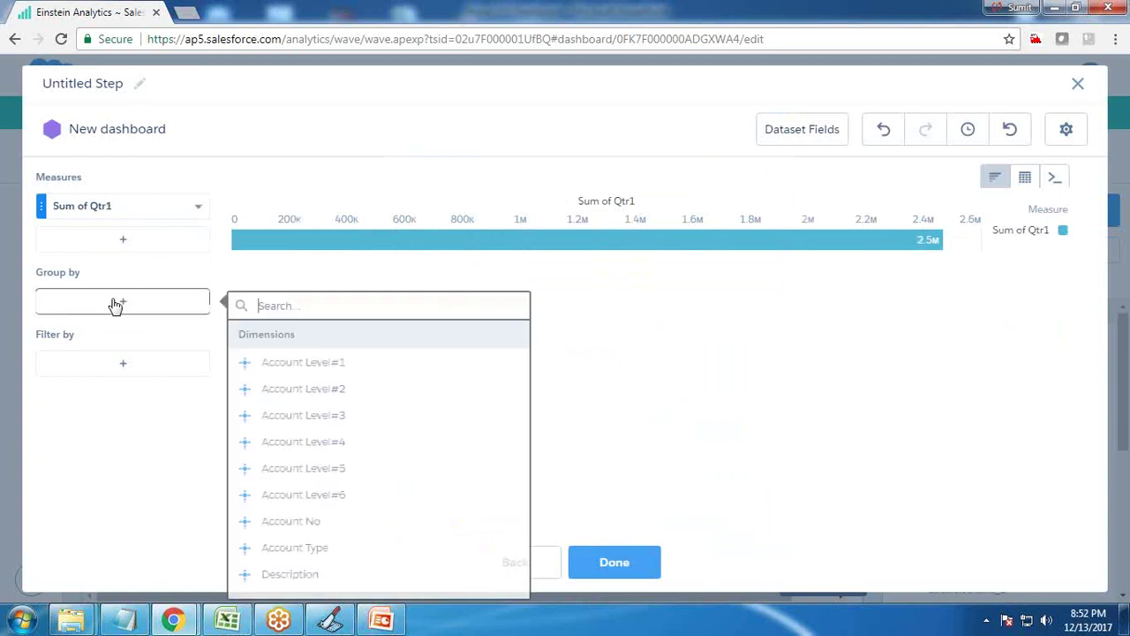
left_click(300, 393)
left_click(136, 336)
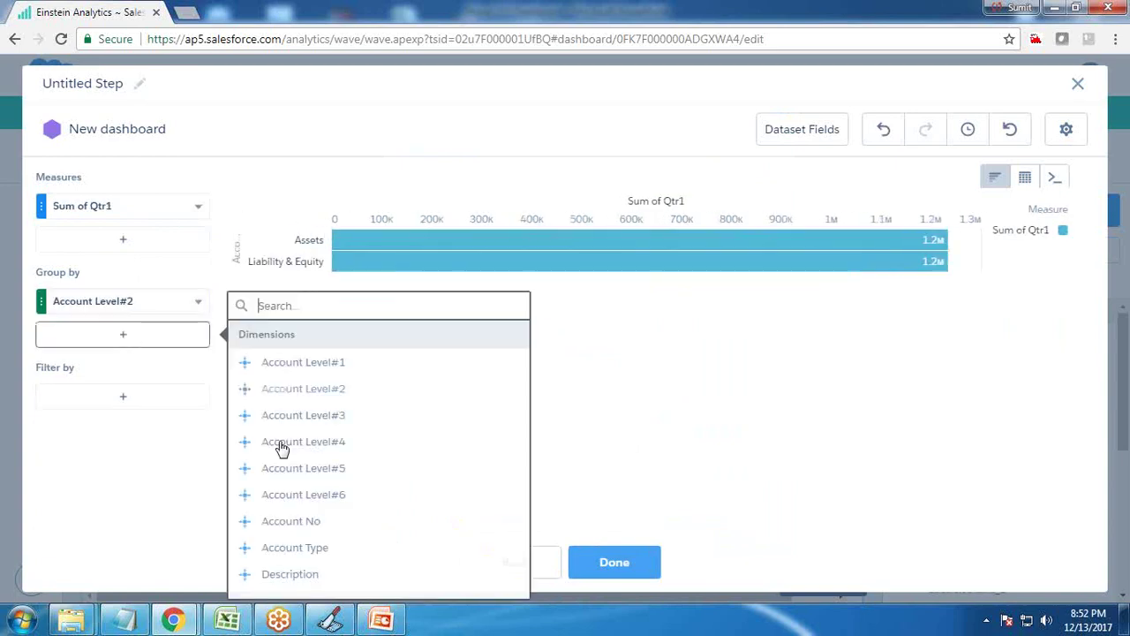
left_click(316, 447)
left_click(123, 429)
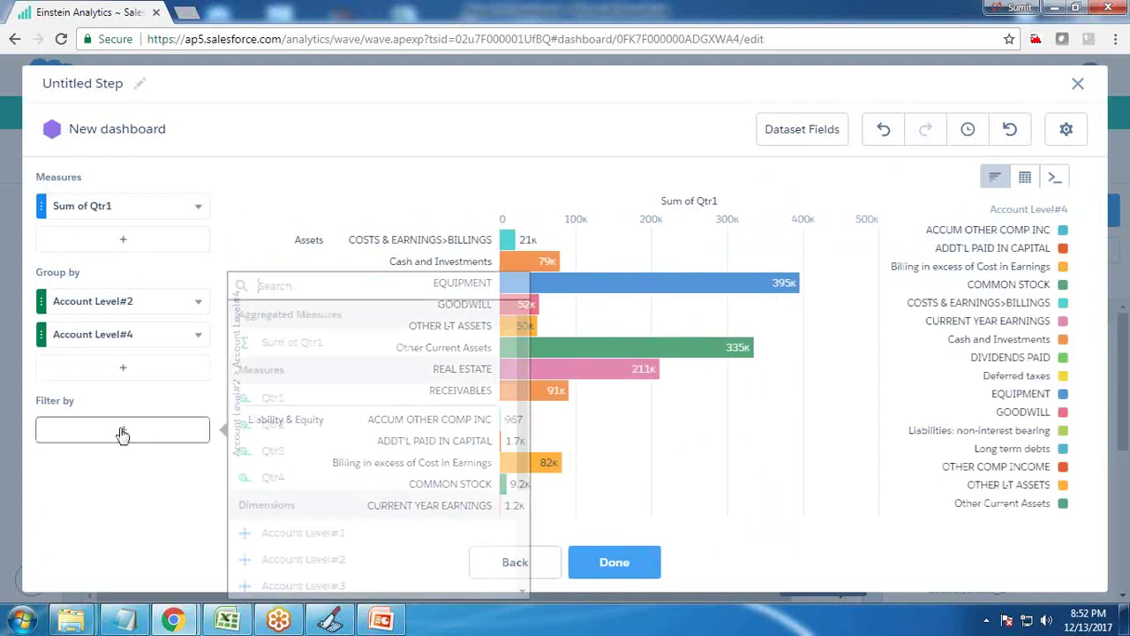
left_click(302, 560)
left_click(253, 435)
left_click(380, 589)
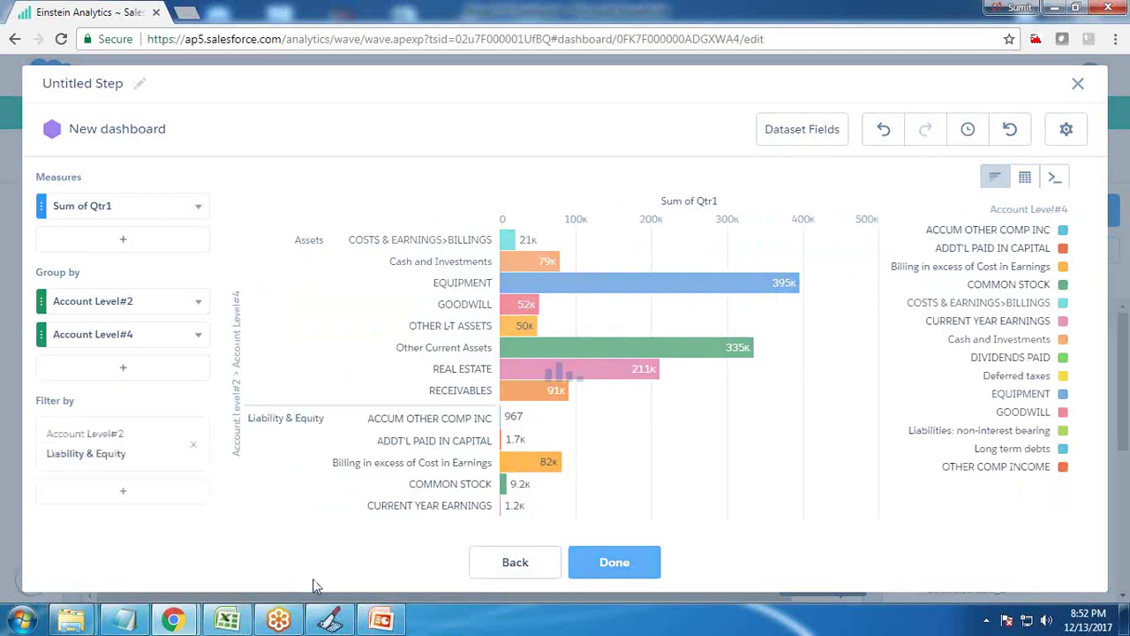
left_click(998, 179)
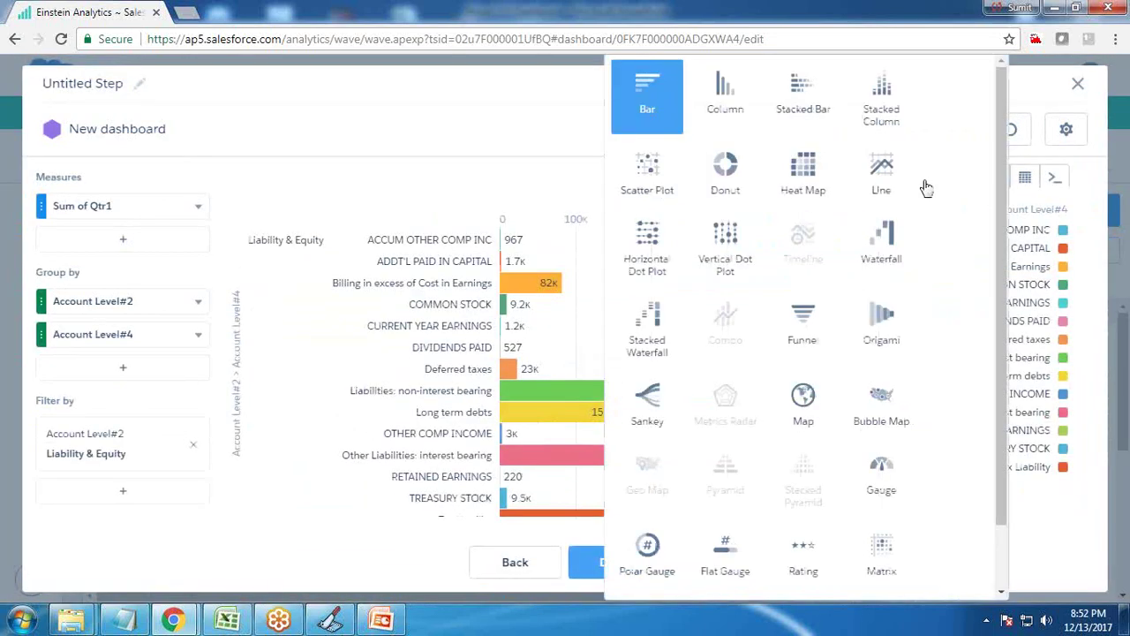
left_click(724, 172)
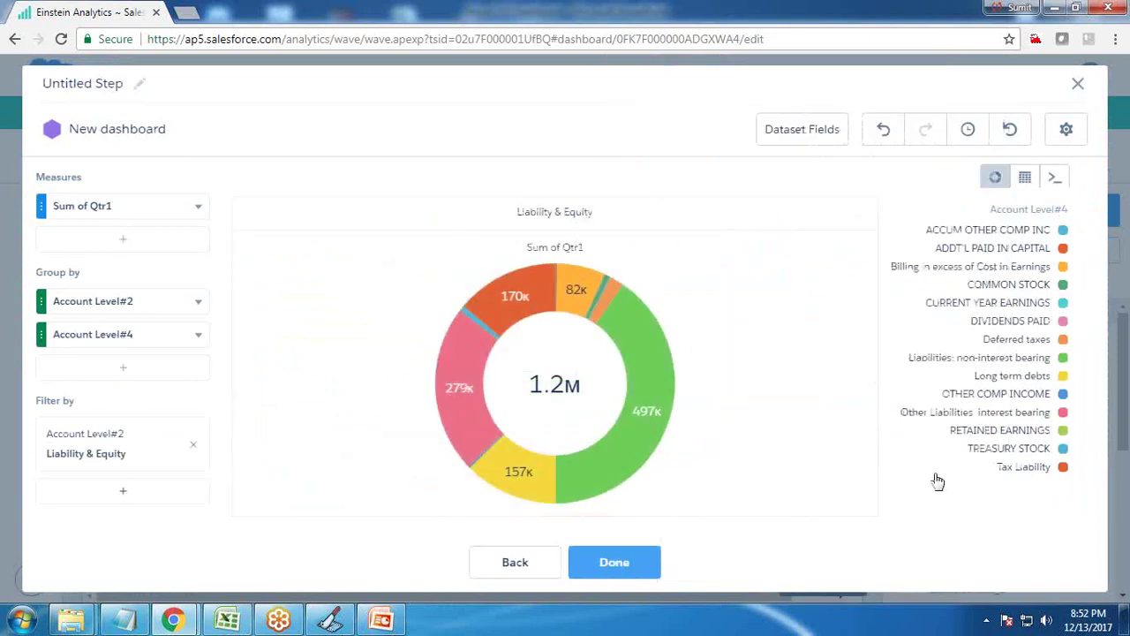
- Discard the step being built and delete the empty chart widget between the donut and the pyramid chart
left_click(1079, 86)
key("Delete")
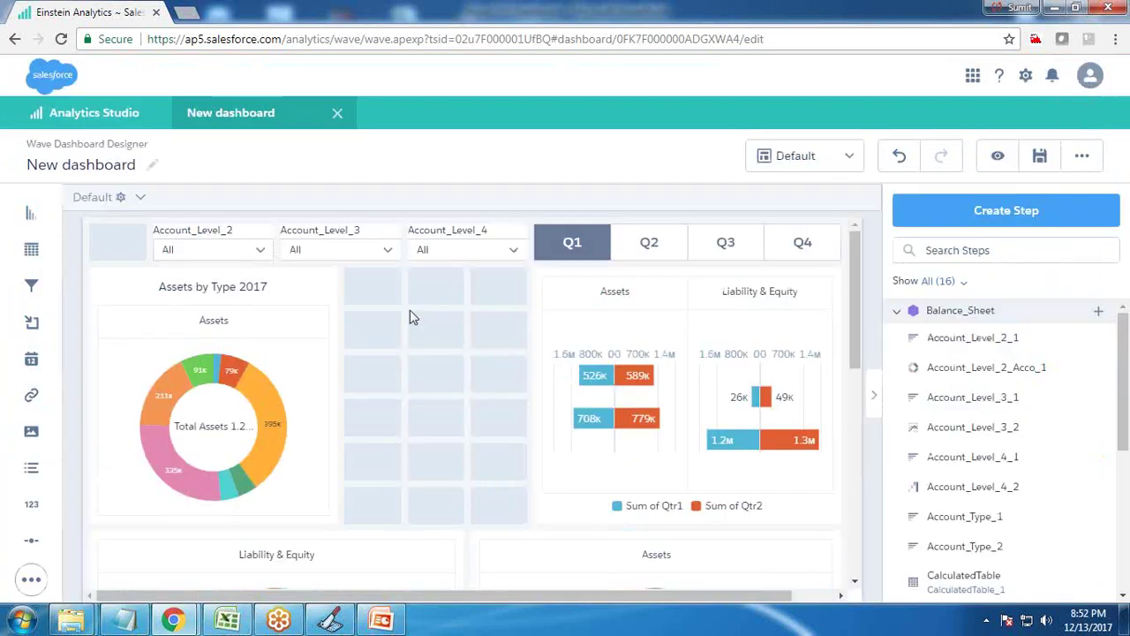
double_click(174, 389)
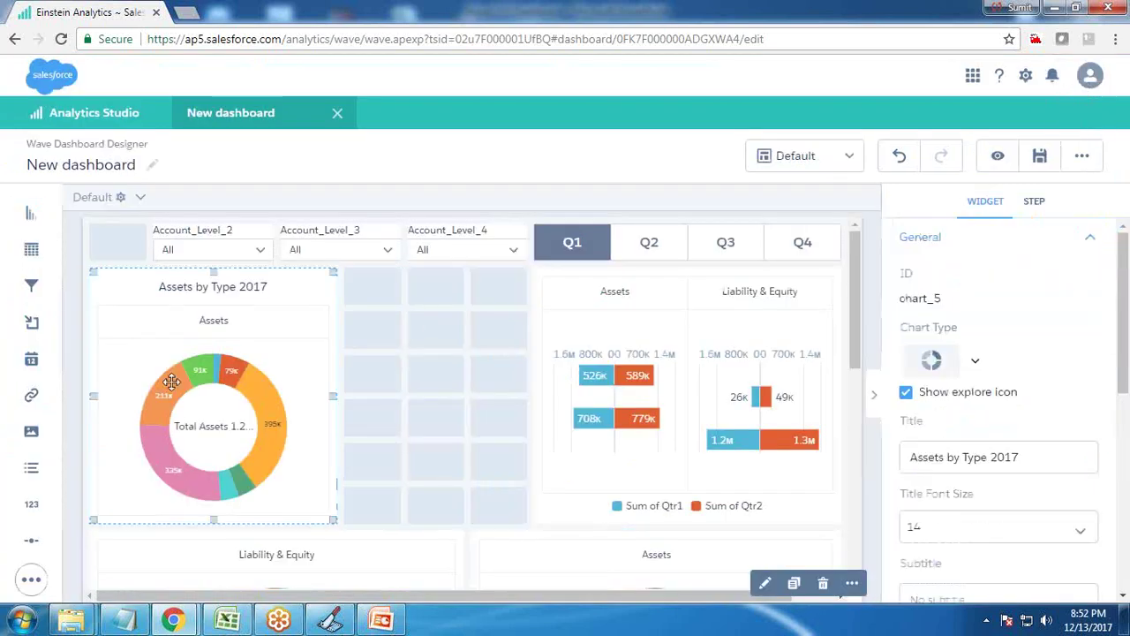
left_click(1066, 130)
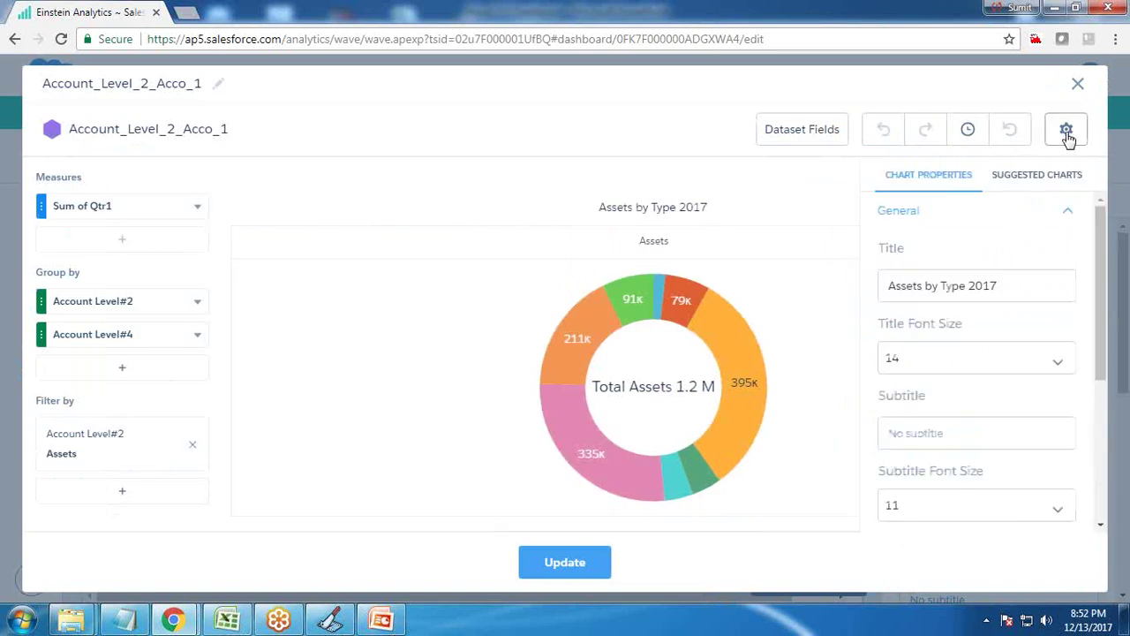
left_click(1066, 130)
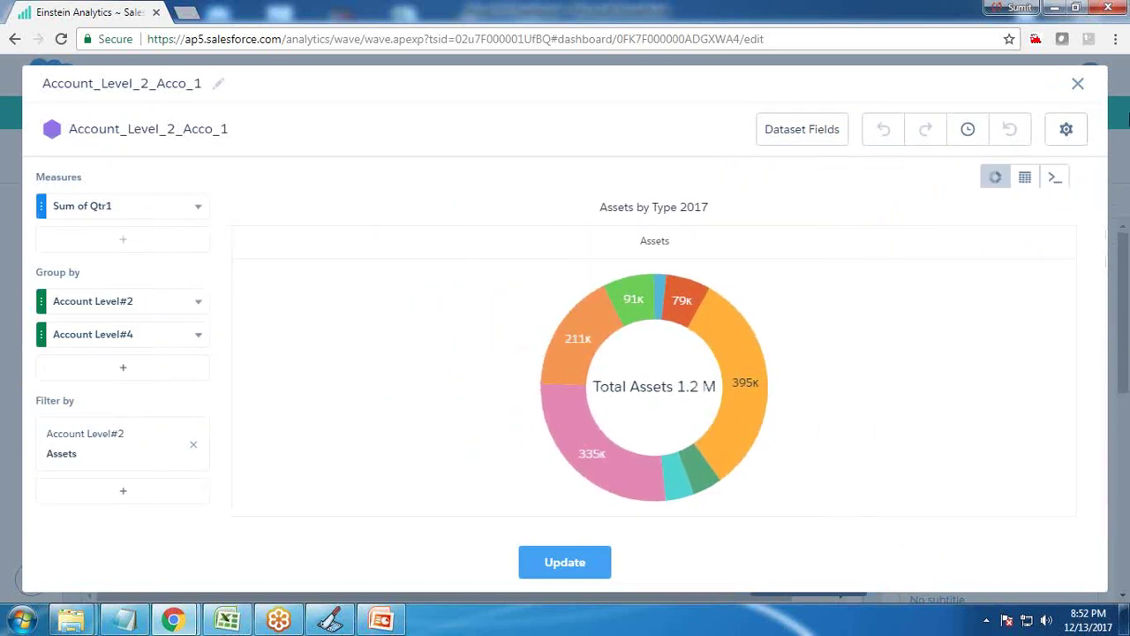
left_click(1077, 87)
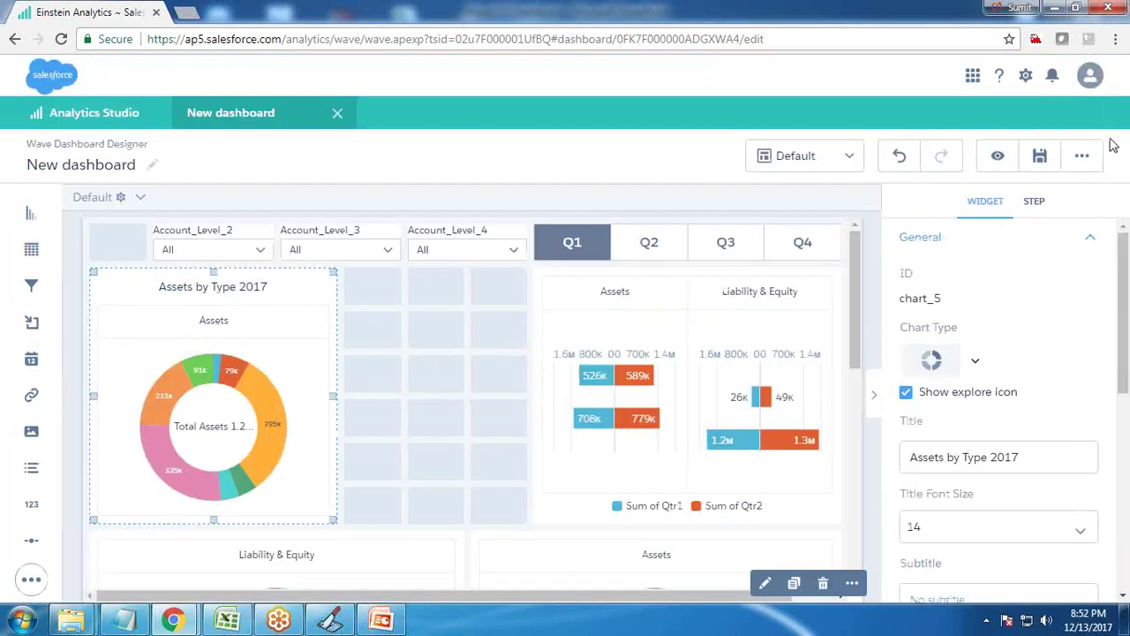
left_click(389, 379)
left_click(1097, 368)
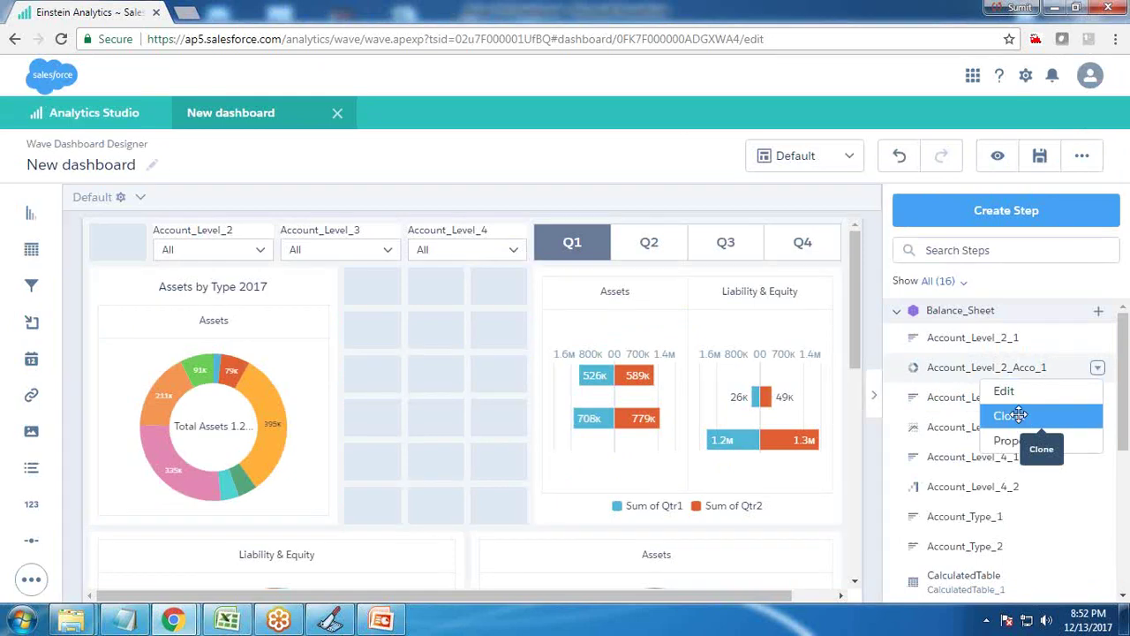
left_click(1006, 439)
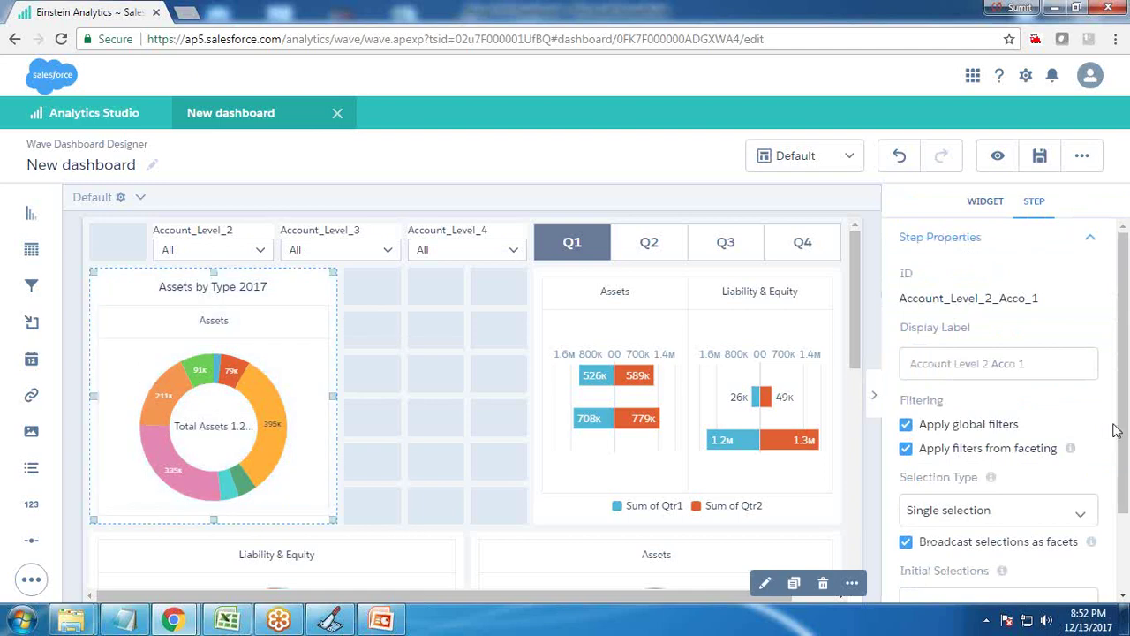
key("Escape")
- Clone the Account_Level_2_Acco_1 step and replace its Account Level#2 filter value with Liability & Equity
left_click(1097, 368)
left_click(1046, 411)
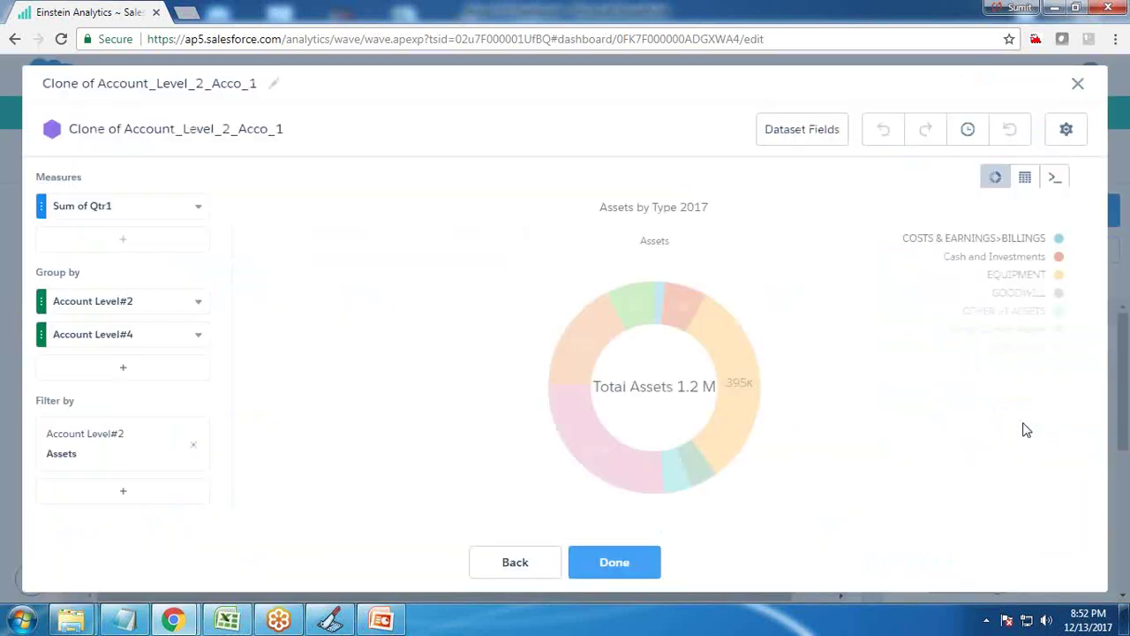
left_click(192, 444)
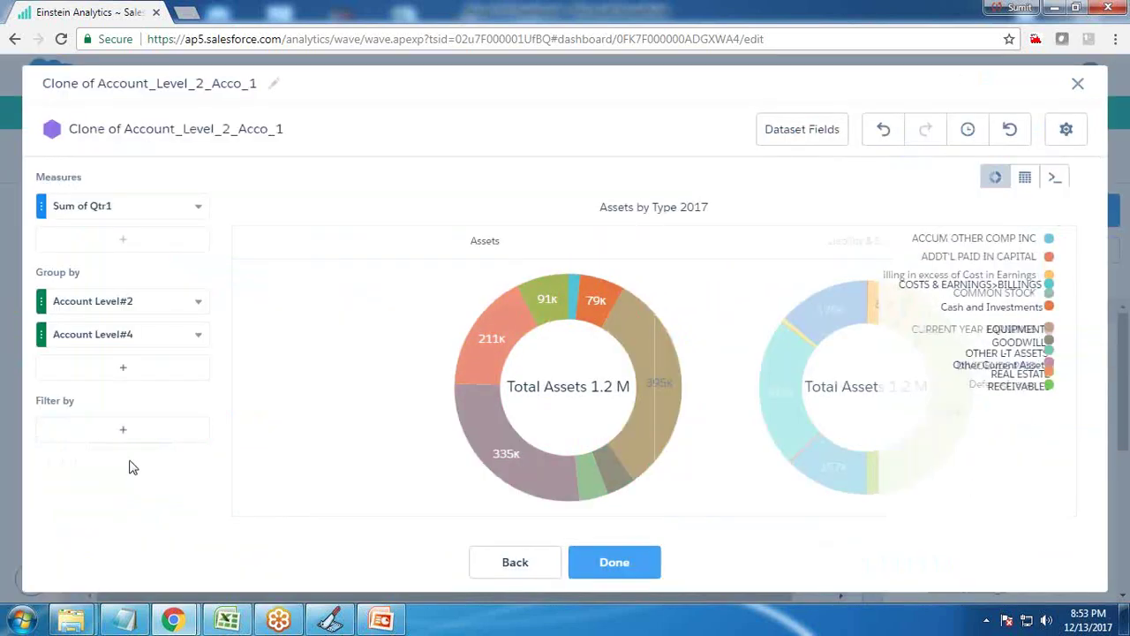
left_click(122, 431)
scroll(318, 552, "down", 2)
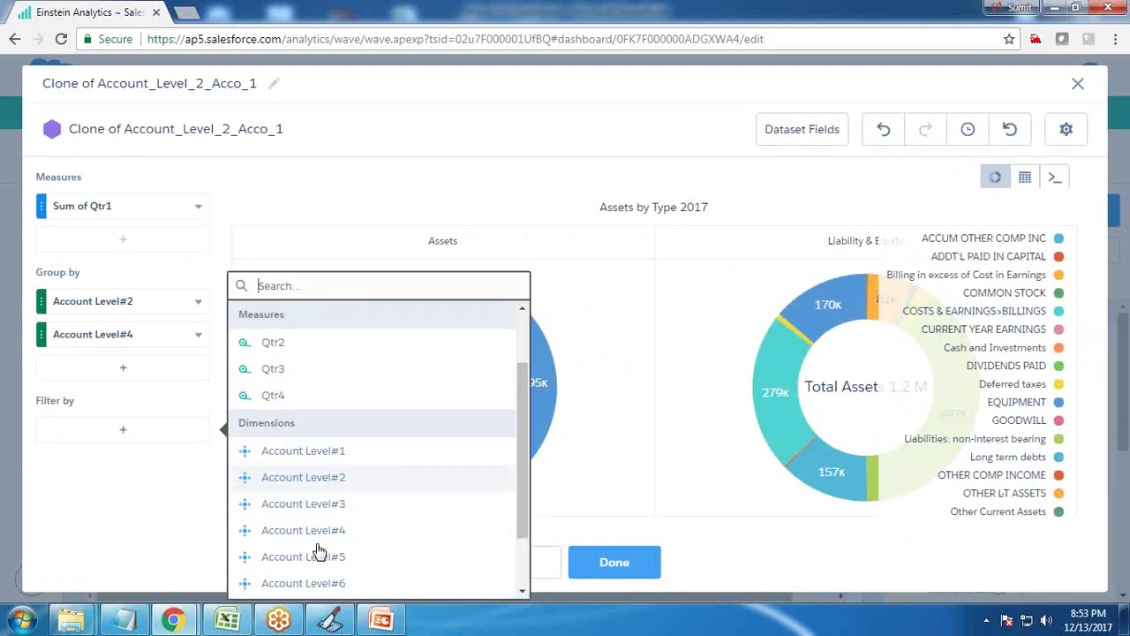
left_click(309, 478)
left_click(252, 434)
left_click(348, 583)
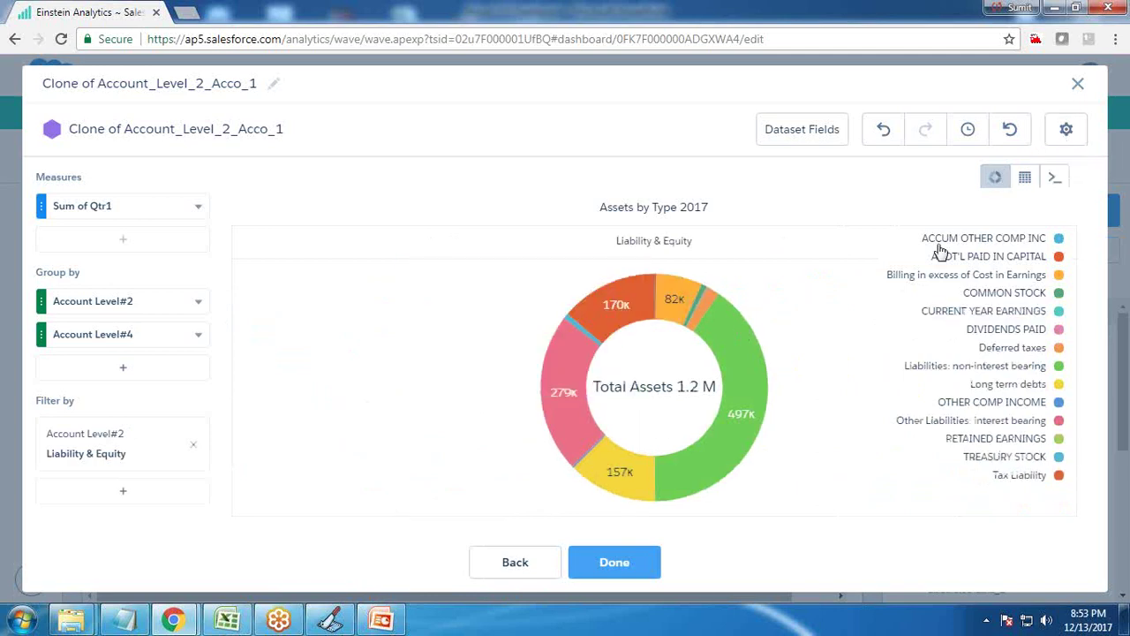
left_click(613, 560)
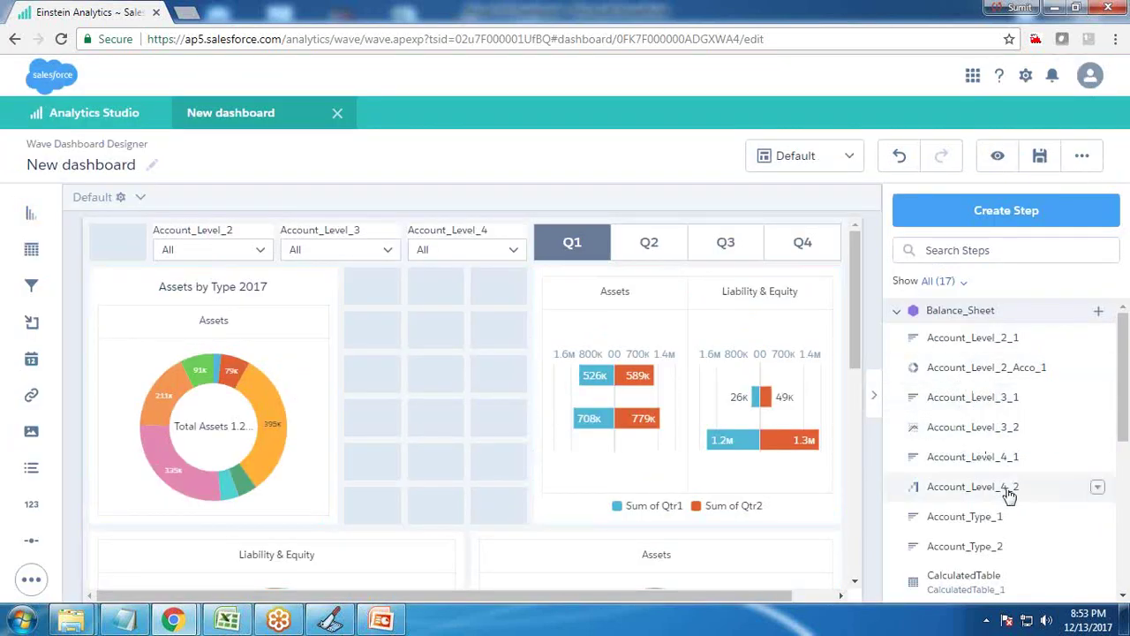
- Place the cloned step as a chart between the Assets by Type 2017 donut and the pyramid chart, three columns by five rows
scroll(1009, 492, "down", 3)
mouse_move(989, 472)
left_mouse_down()
mouse_move(983, 461)
mouse_move(479, 379)
mouse_move(512, 384)
left_mouse_up()
left_click_drag(439, 435, 437, 517)
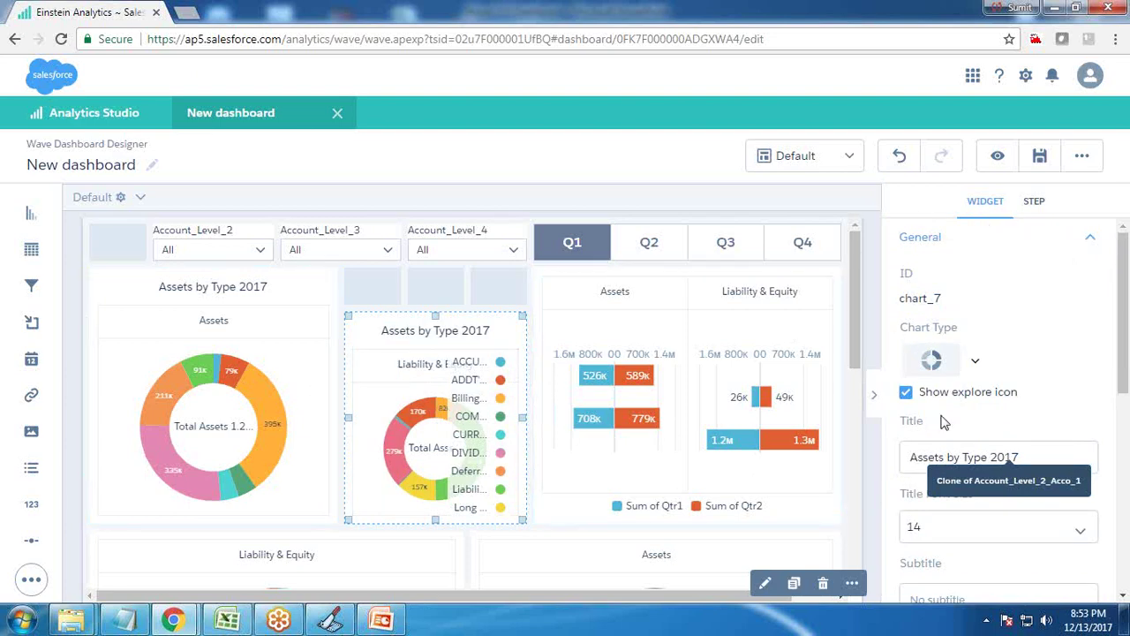
- Change the new donut chart's title to Liabilities by Type 2017
scroll(939, 446, "down", 3)
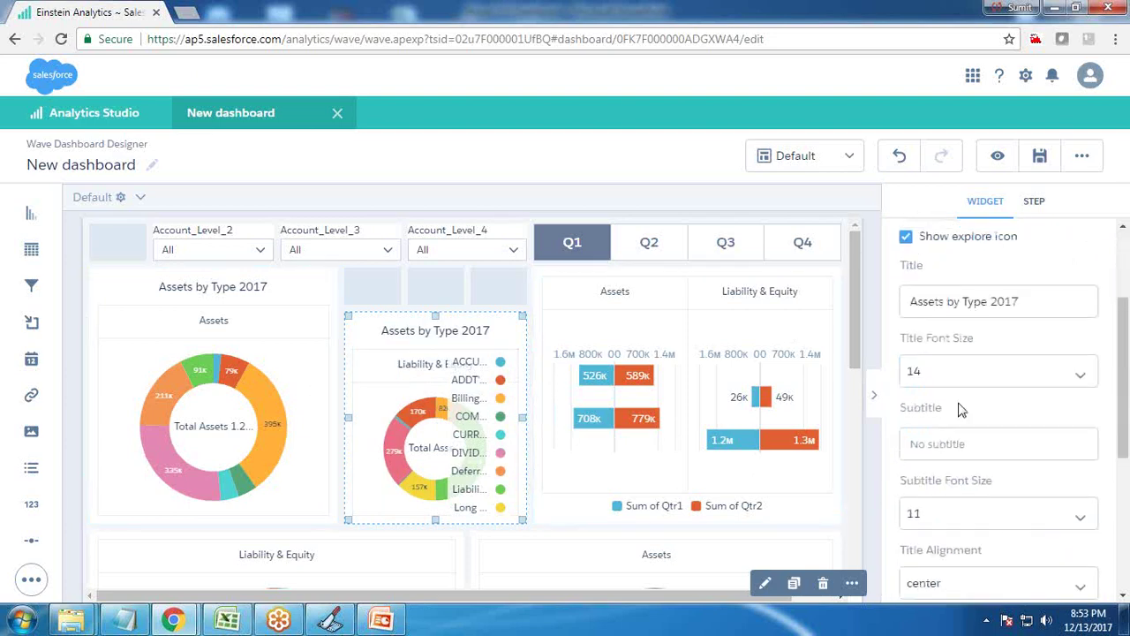
scroll(958, 403, "up", 3)
double_click(931, 456)
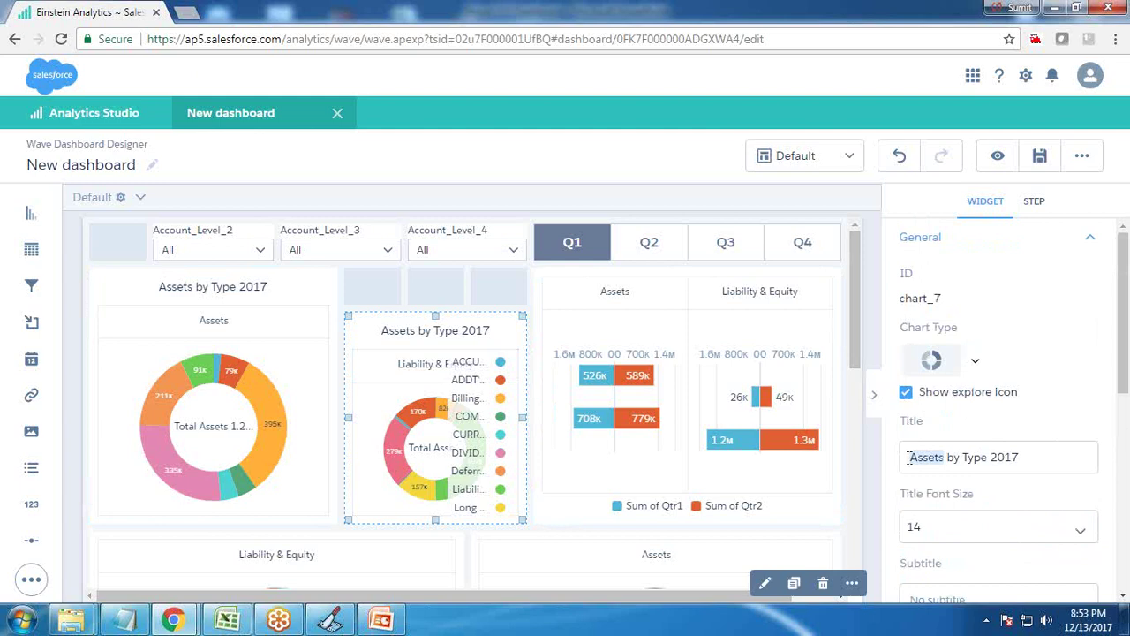
type("Liability")
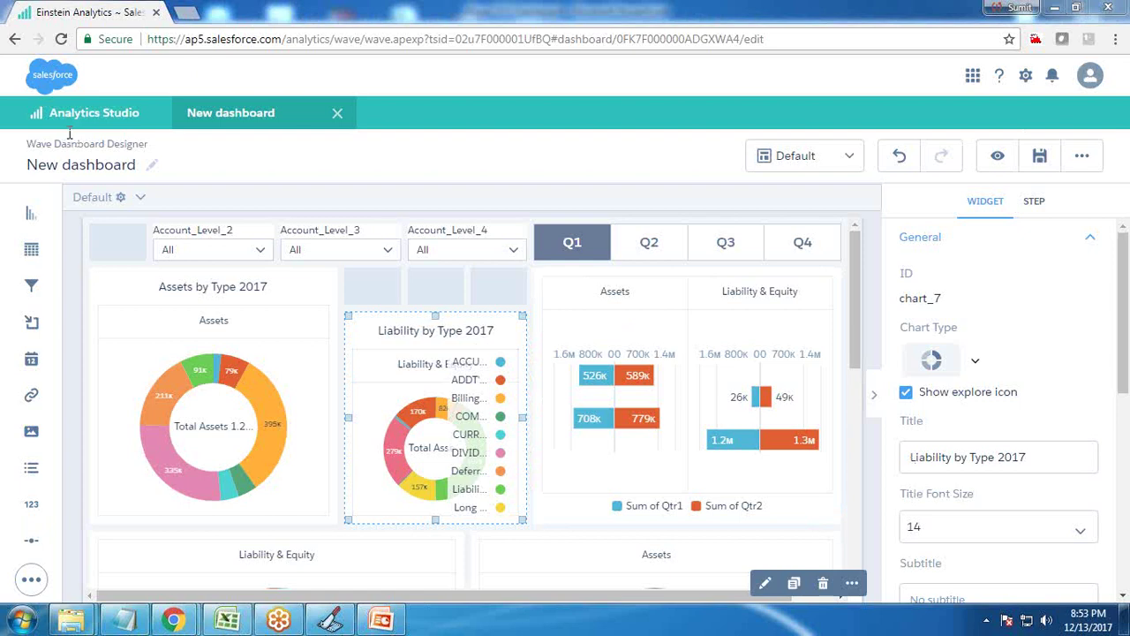
left_click(952, 457)
key("Delete")
type("ies")
- Turn off the legend of the Liabilities by Type 2017 donut
scroll(989, 538, "down", 5)
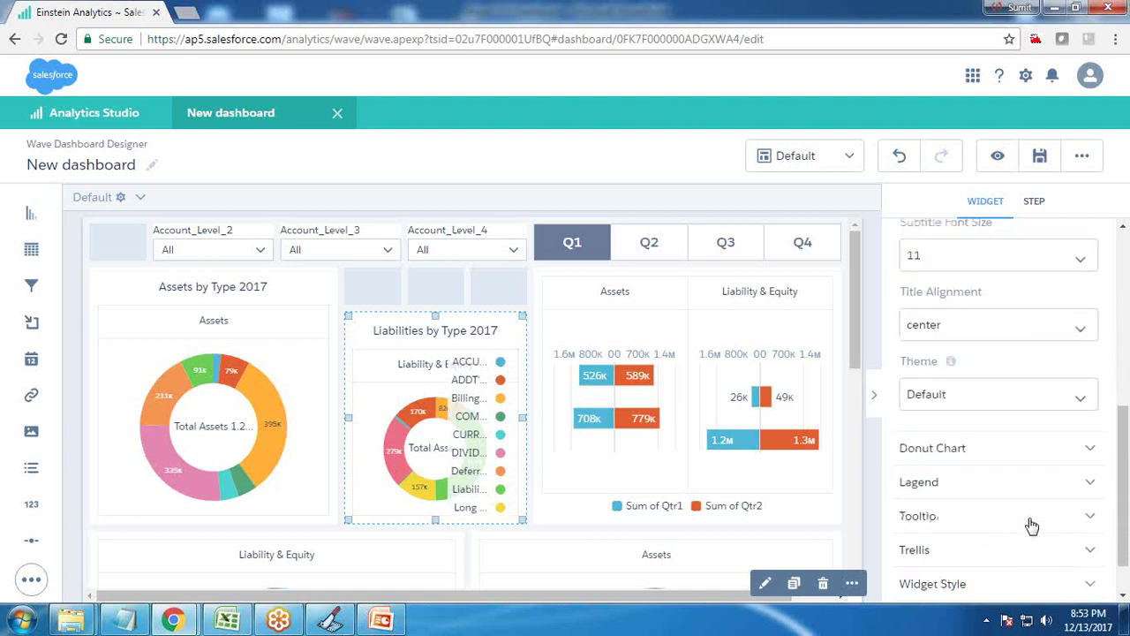
left_click(938, 483)
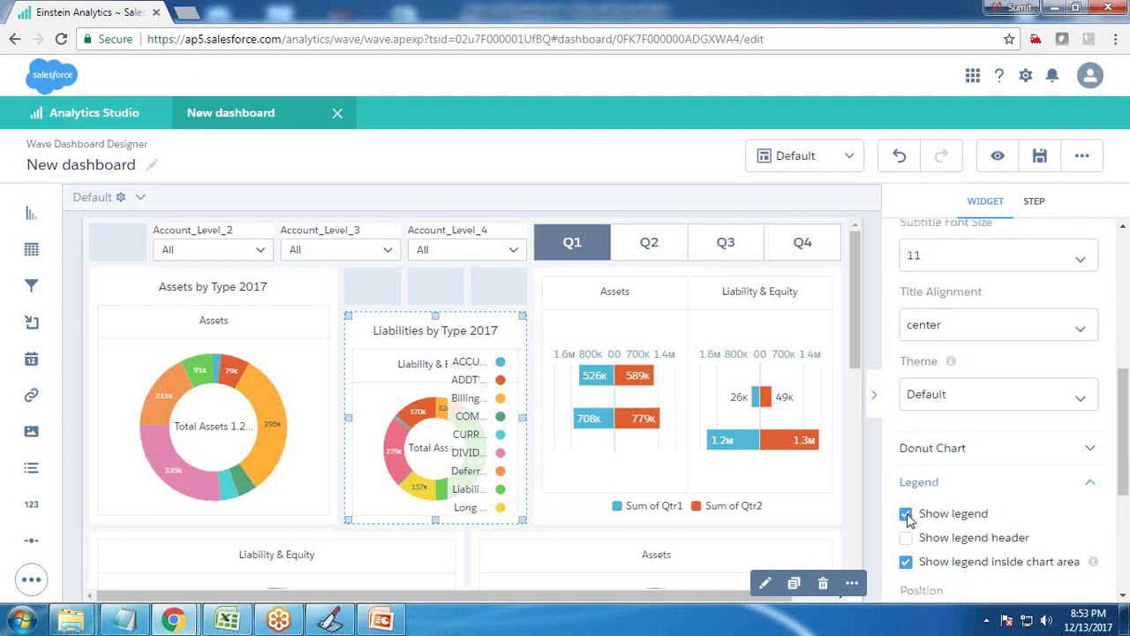
left_click(907, 515)
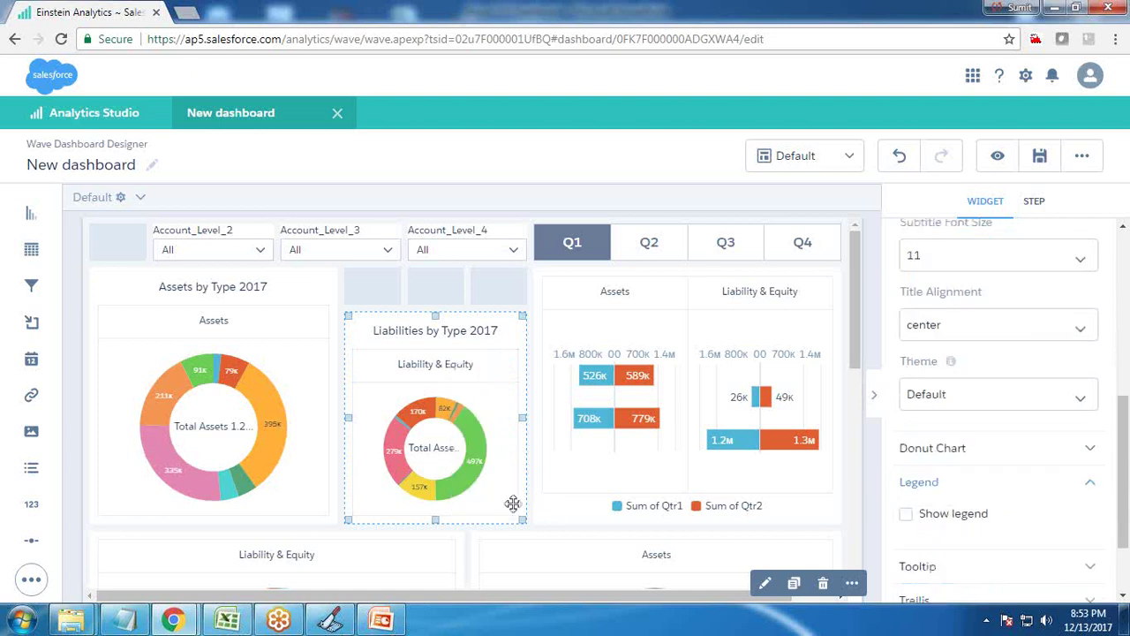
- Set the custom center text of the Liabilities by Type 2017 donut to Total Liabilities 1.2 M
scroll(1033, 525, "down", 2)
scroll(1033, 525, "up", 3)
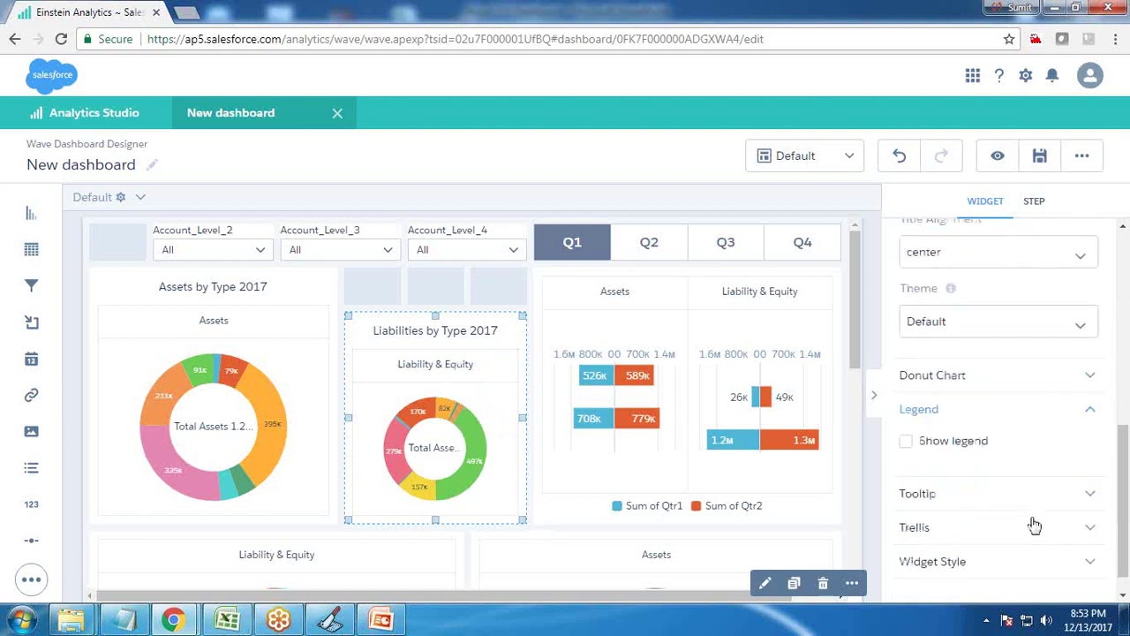
scroll(971, 486, "down", 2)
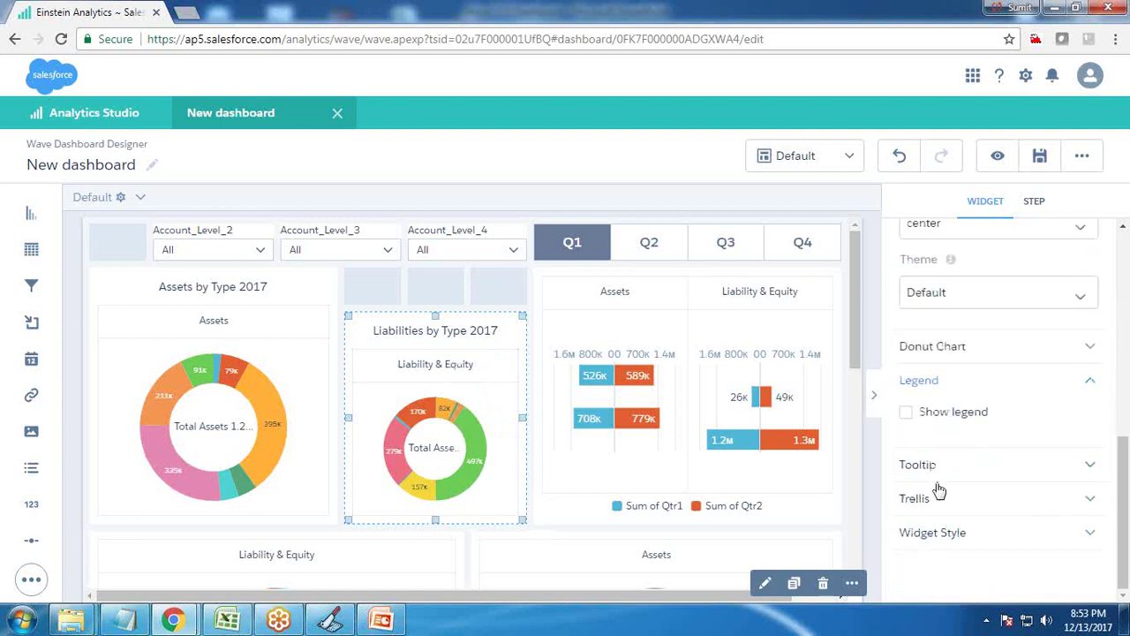
scroll(939, 491, "up", 5)
scroll(975, 520, "down", 3)
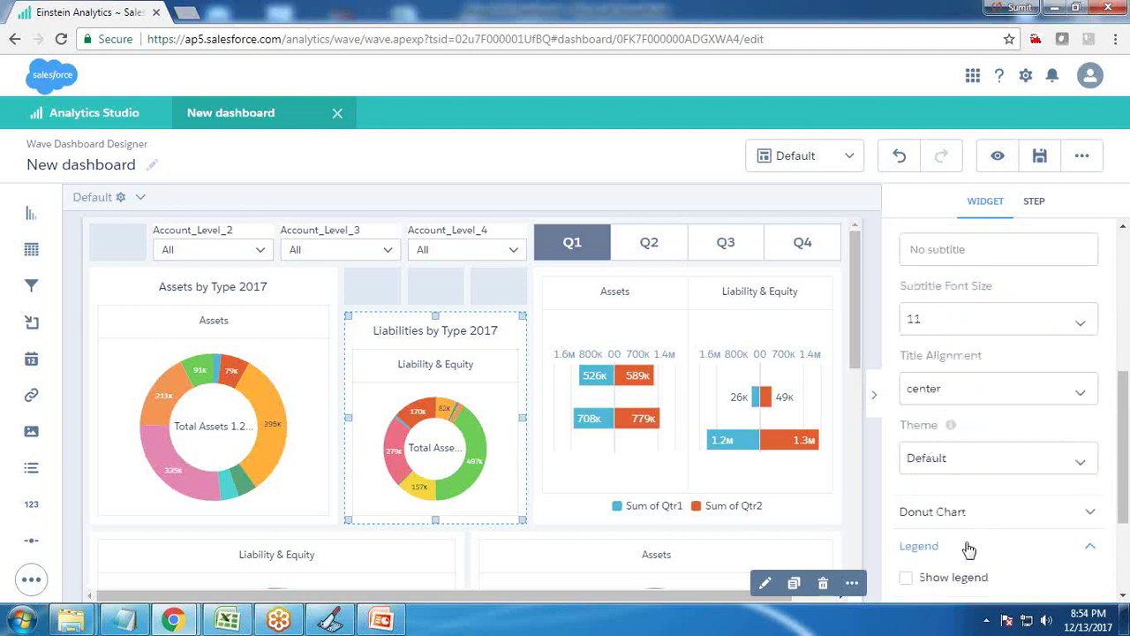
scroll(967, 543, "down", 3)
left_click(947, 472)
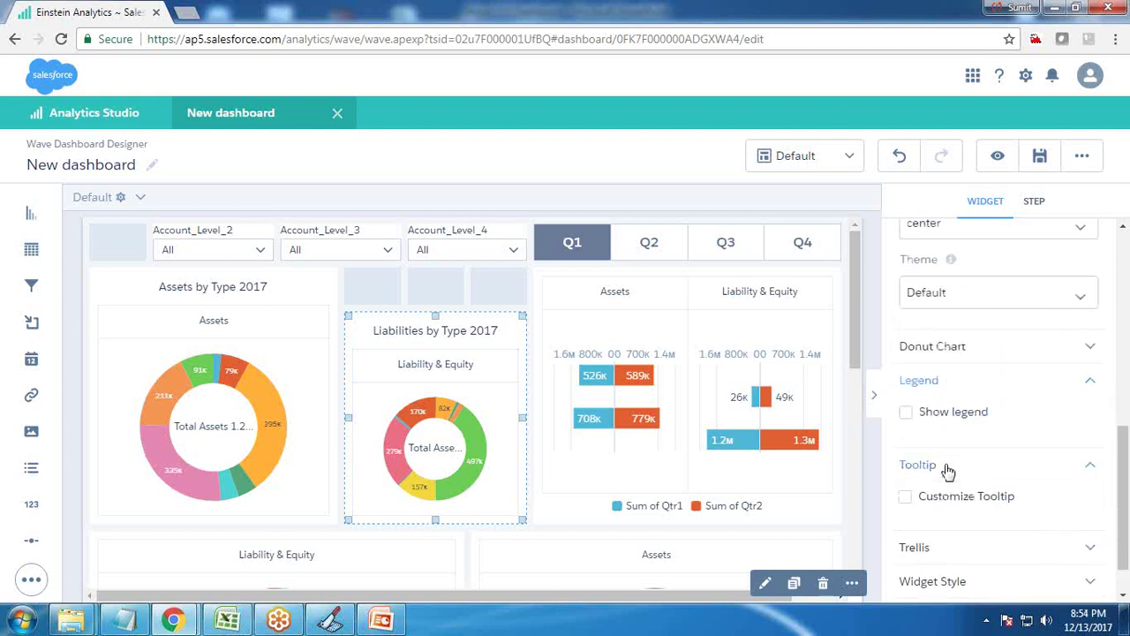
scroll(949, 477, "up", 6)
scroll(949, 477, "up", 3)
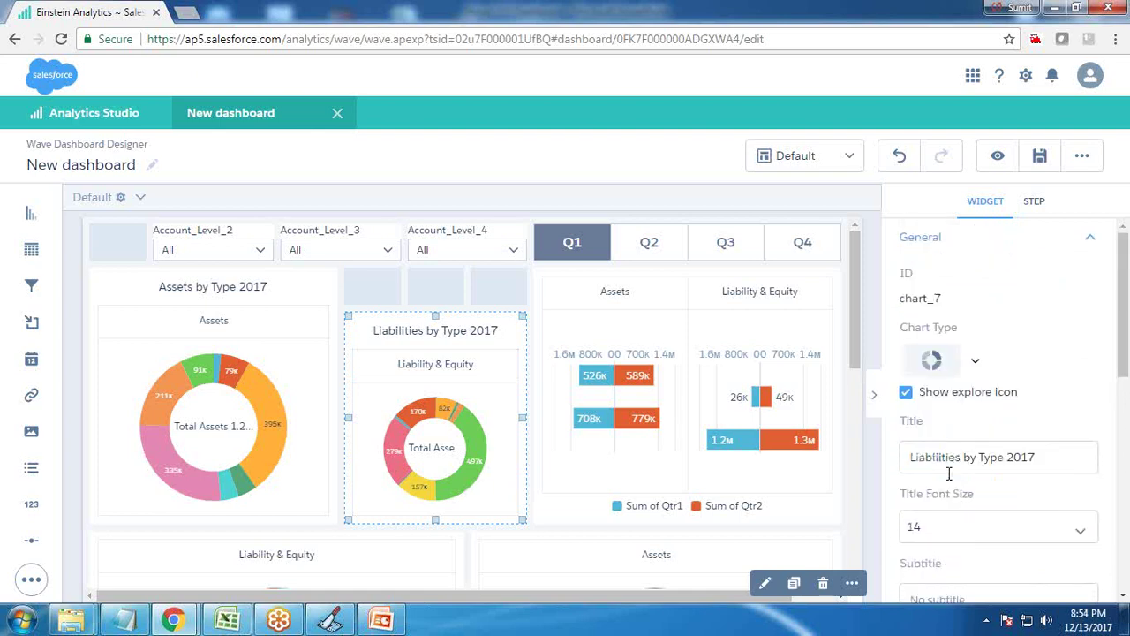
scroll(978, 494, "down", 6)
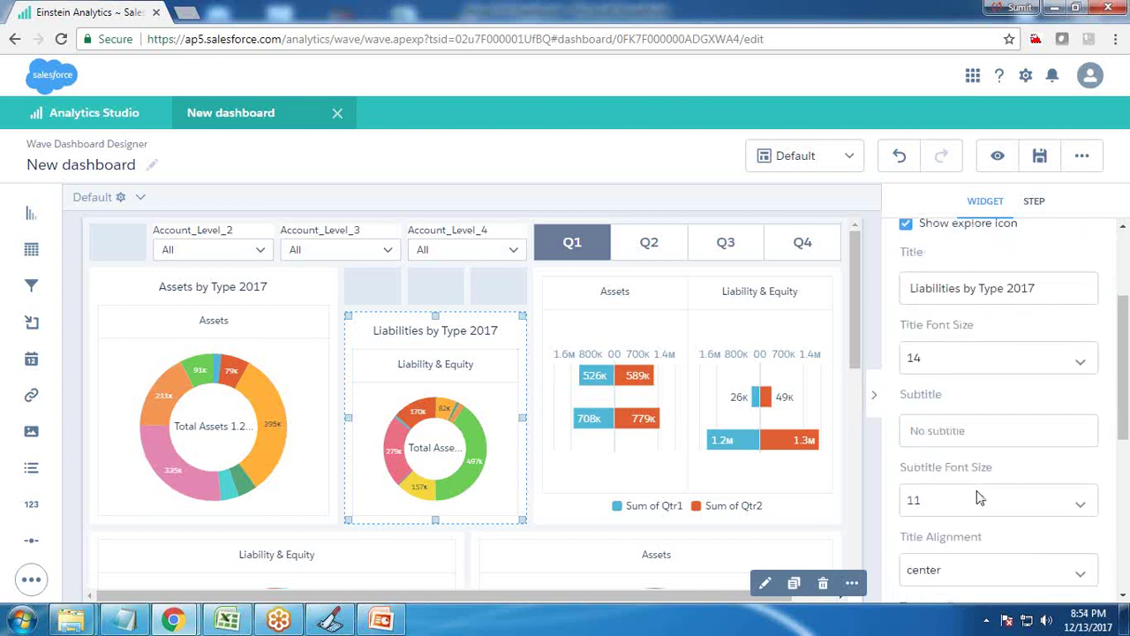
left_click(940, 415)
left_click(962, 417)
scroll(967, 481, "down", 3)
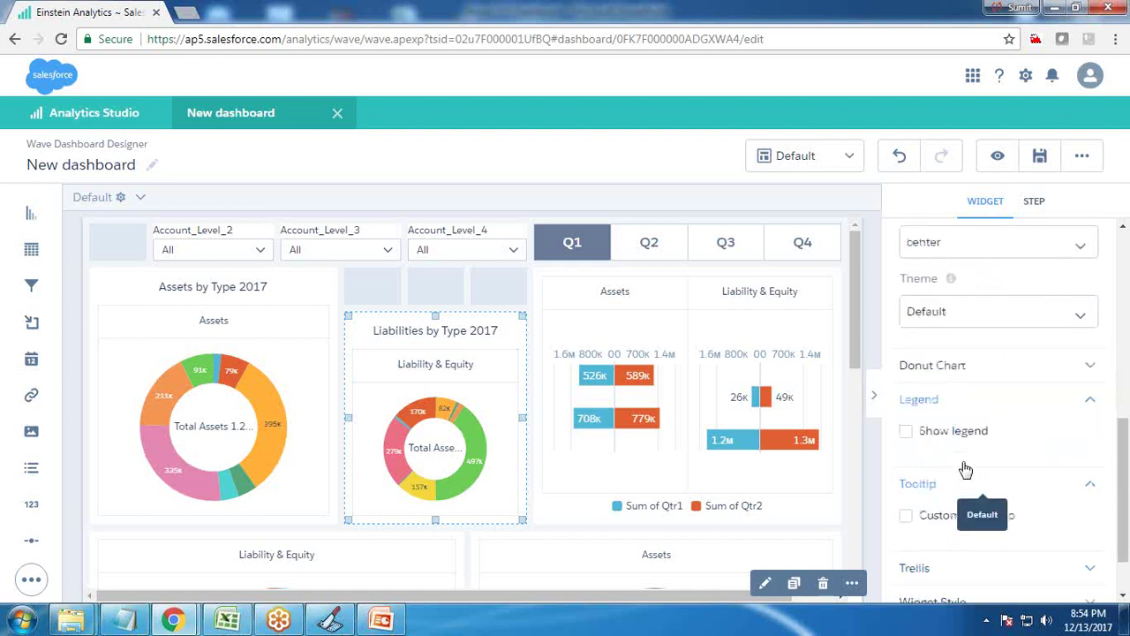
left_click(954, 367)
scroll(986, 512, "down", 1)
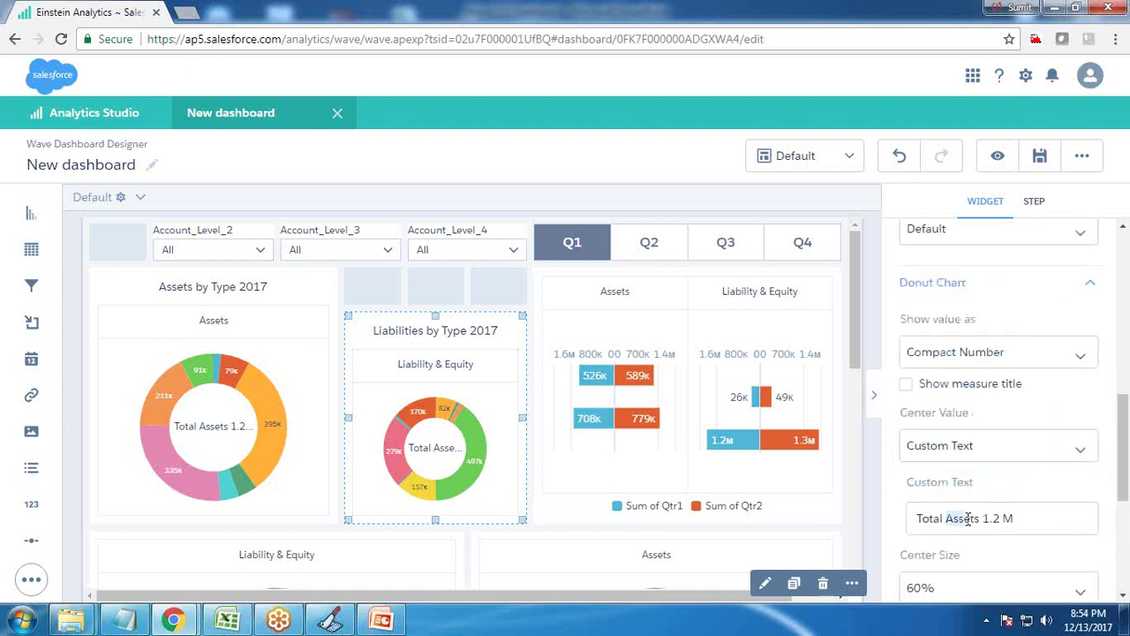
type("Liabiliti")
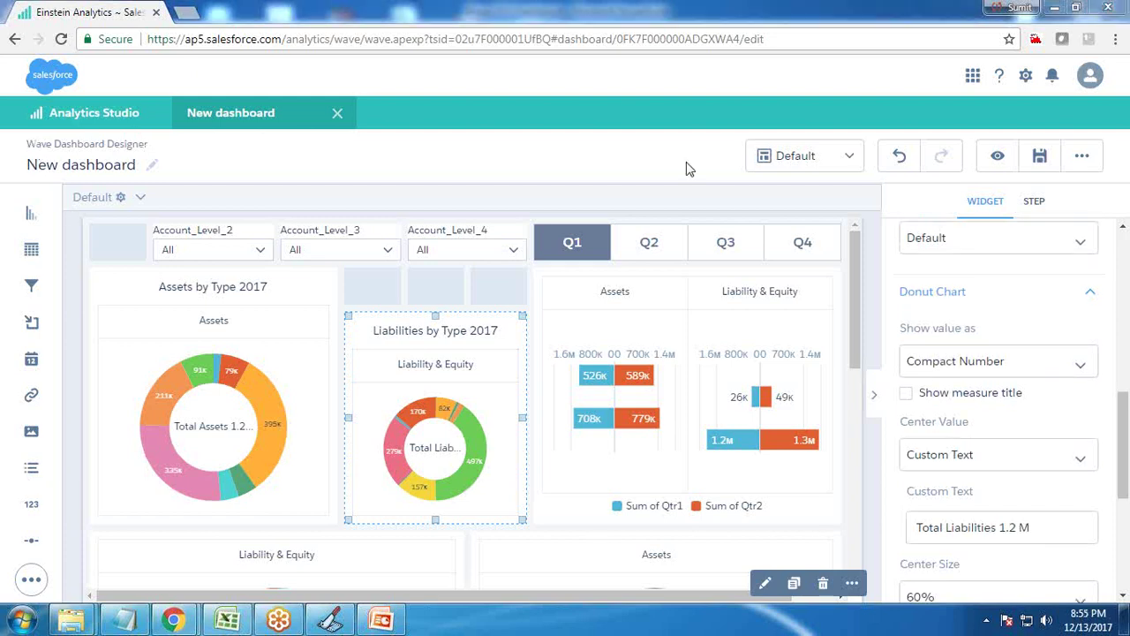
- Extend the Liabilities by Type 2017 donut up to the filters so it spans six rows
left_click_drag(427, 407, 426, 369)
left_click_drag(520, 474, 485, 476)
left_click(519, 520)
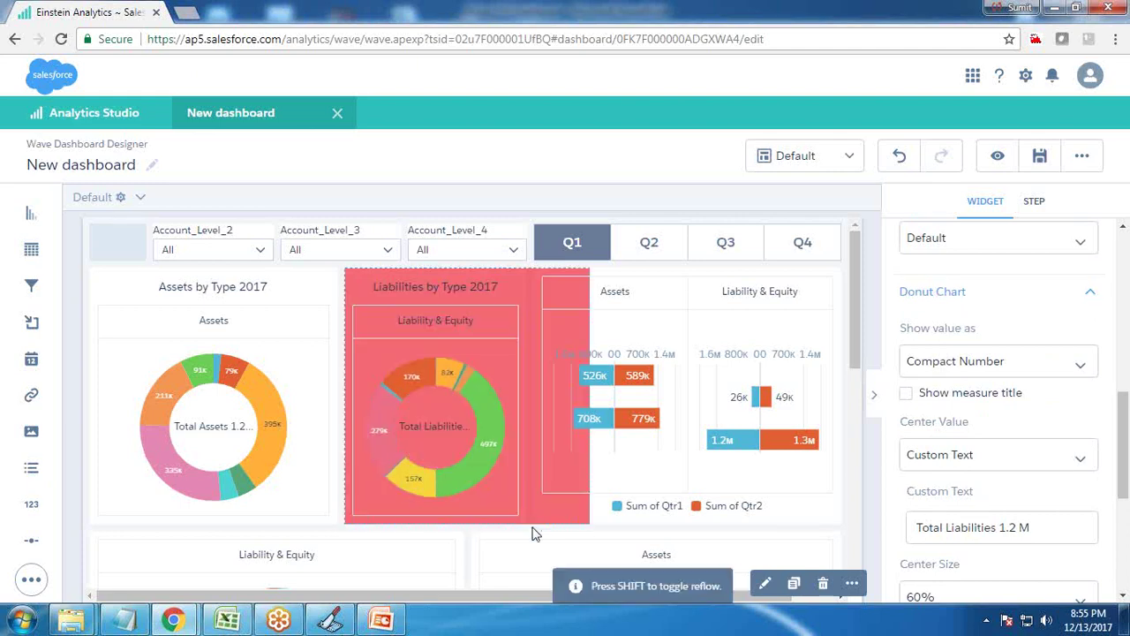
- Try to widen the Liabilities by Type 2017 donut by one grid column toward the pyramid chart
left_click_drag(524, 522, 598, 514)
left_click(567, 512)
left_click_drag(411, 503, 385, 497)
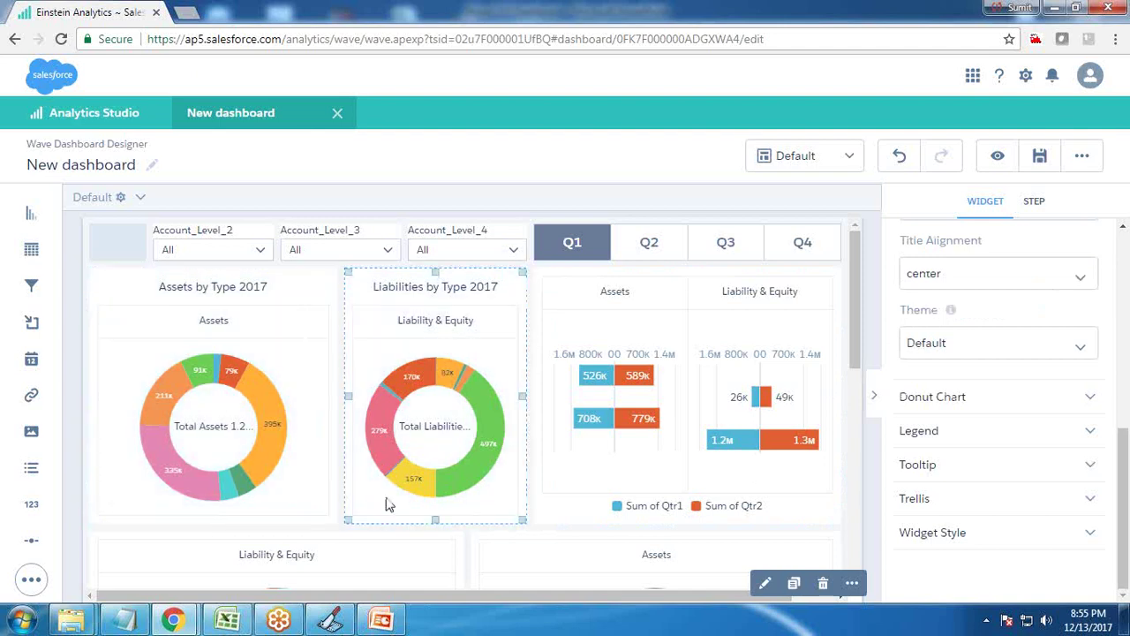
mouse_move(520, 522)
left_mouse_down()
mouse_move(535, 530)
mouse_move(520, 522)
mouse_move(523, 540)
mouse_move(520, 522)
left_mouse_up()
- Preview the dashboard and check the full center text of the Liabilities by Type 2017 donut
left_click(970, 167)
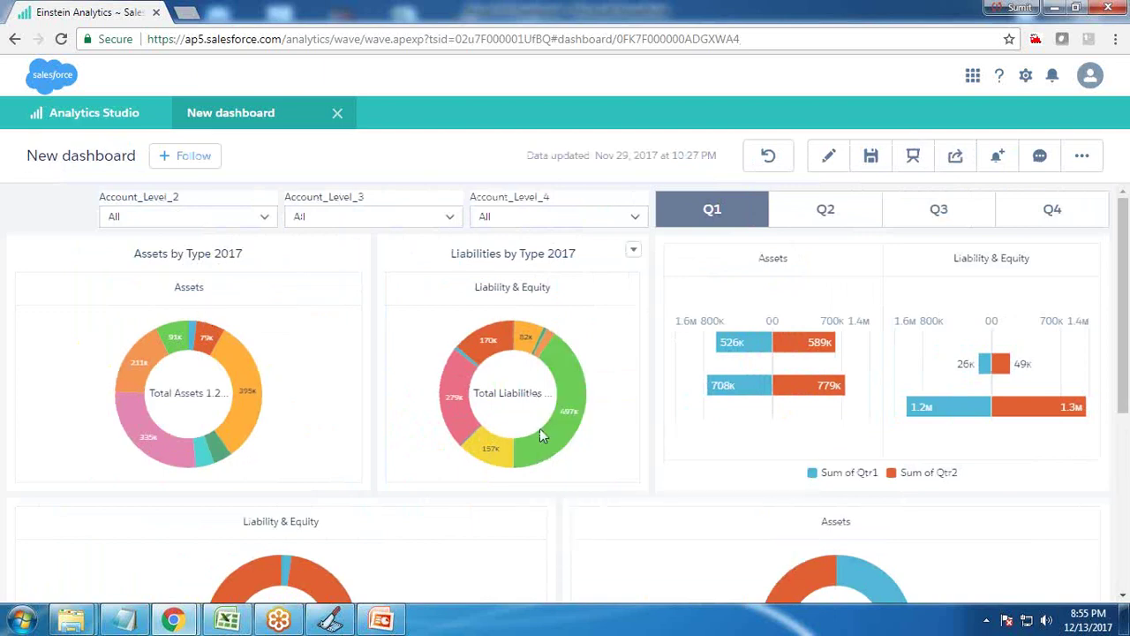
mouse_move(517, 401)
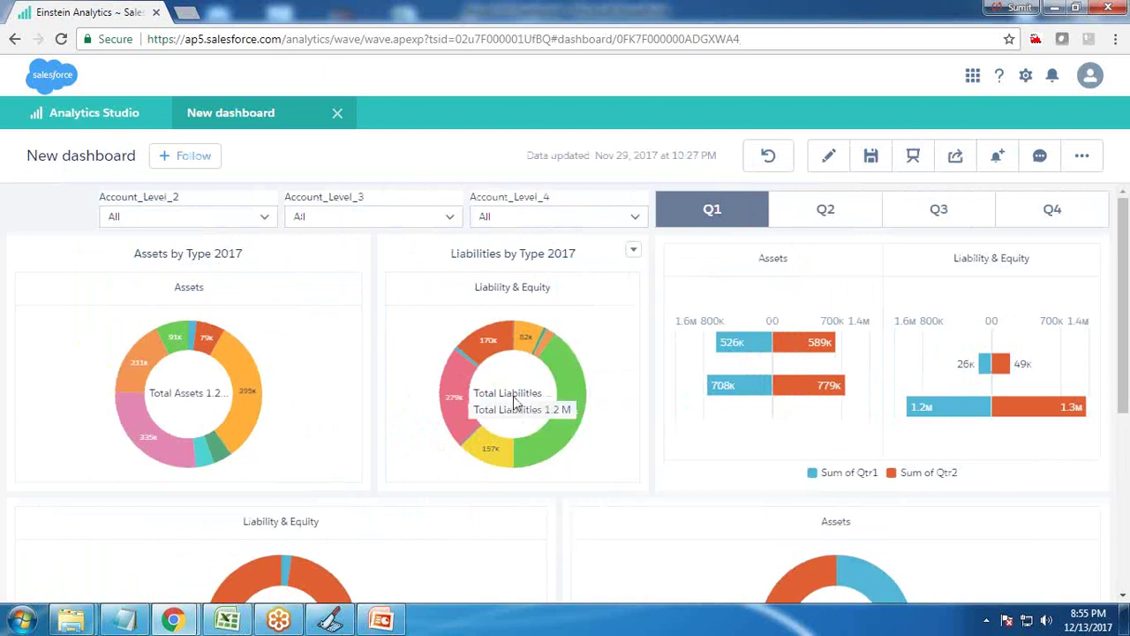